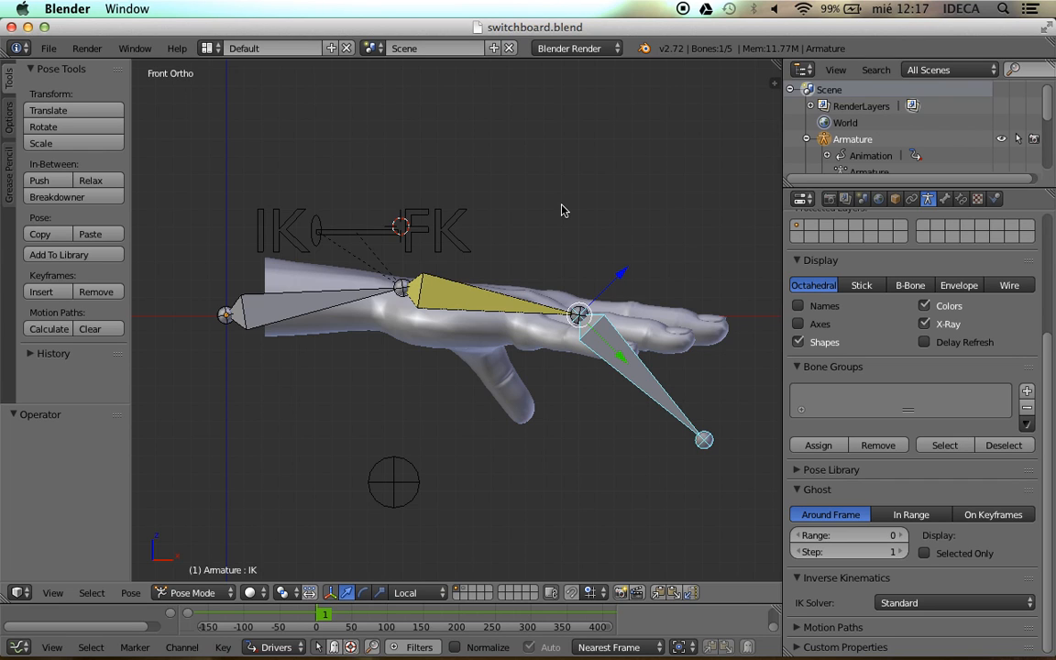
# In front view, move the IK bone about -0.18 in X and 0.08 in Z to pose the arm
pyautogui.moveTo(565, 207); pyautogui.dragTo(569, 231, button='middle')
pyautogui.press('KP_1')
pyautogui.press('g')
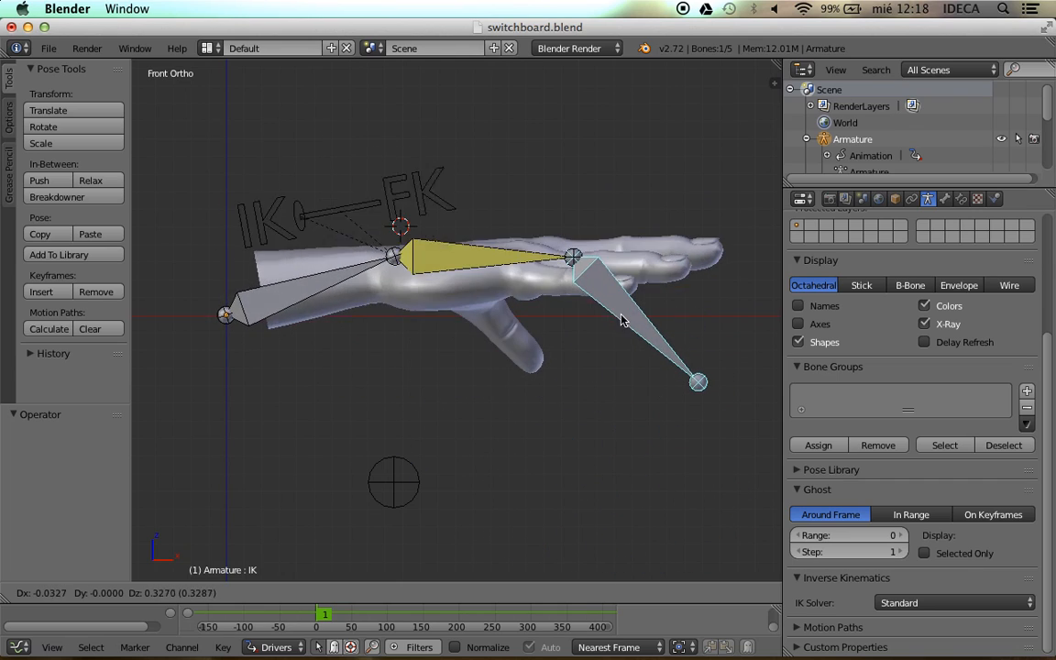
pyautogui.click(591, 367)
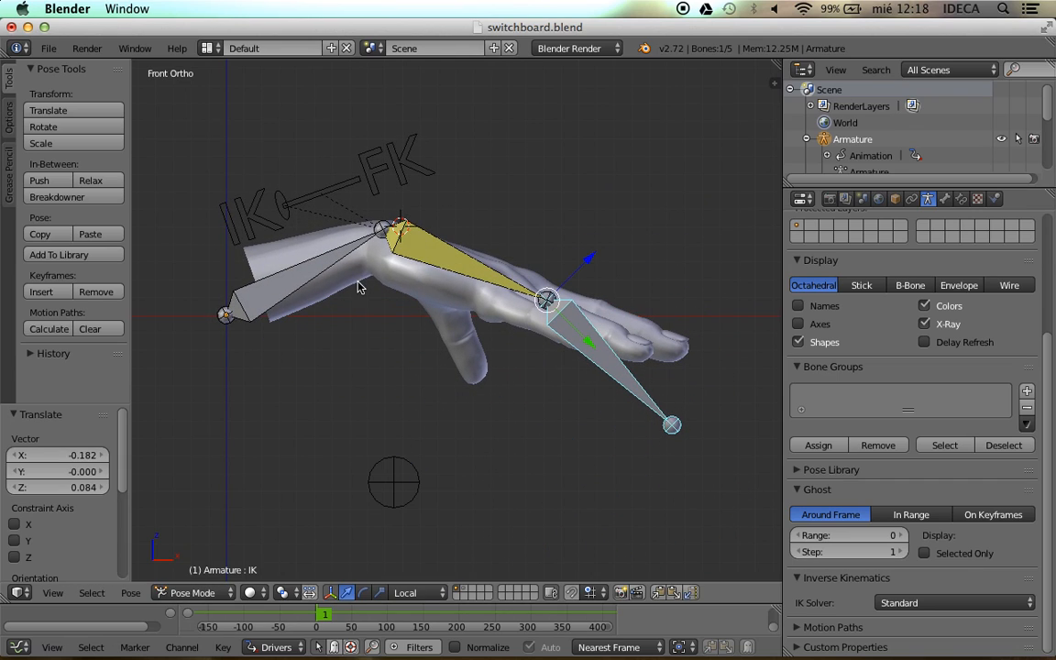
# Slide the Slider control above the wrist to the FK end of its track
pyautogui.rightClick(286, 210)
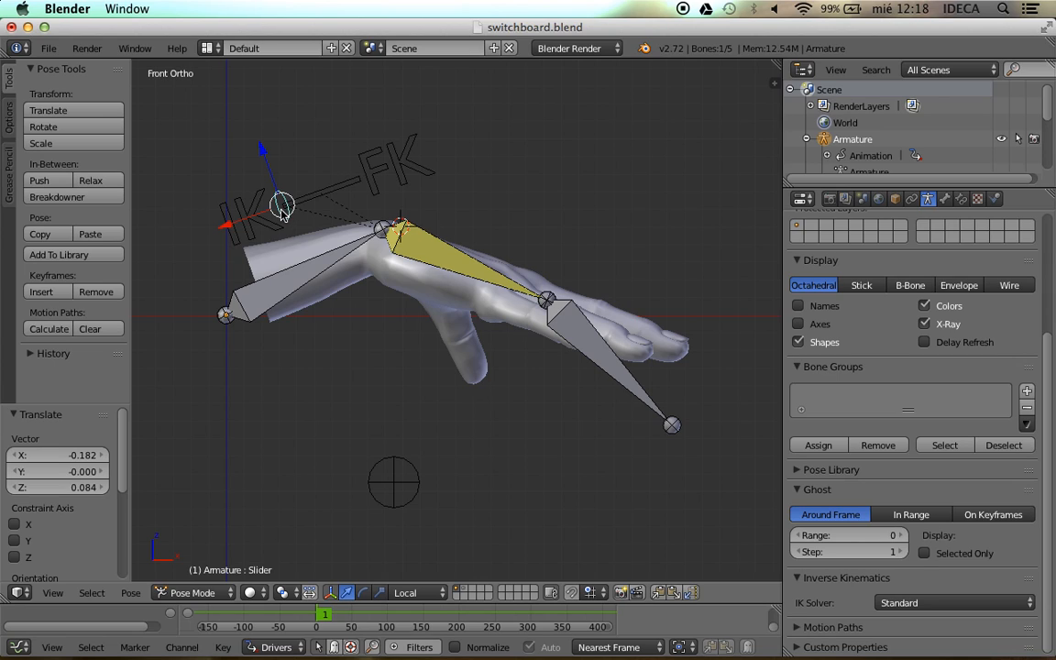
pyautogui.press('g')
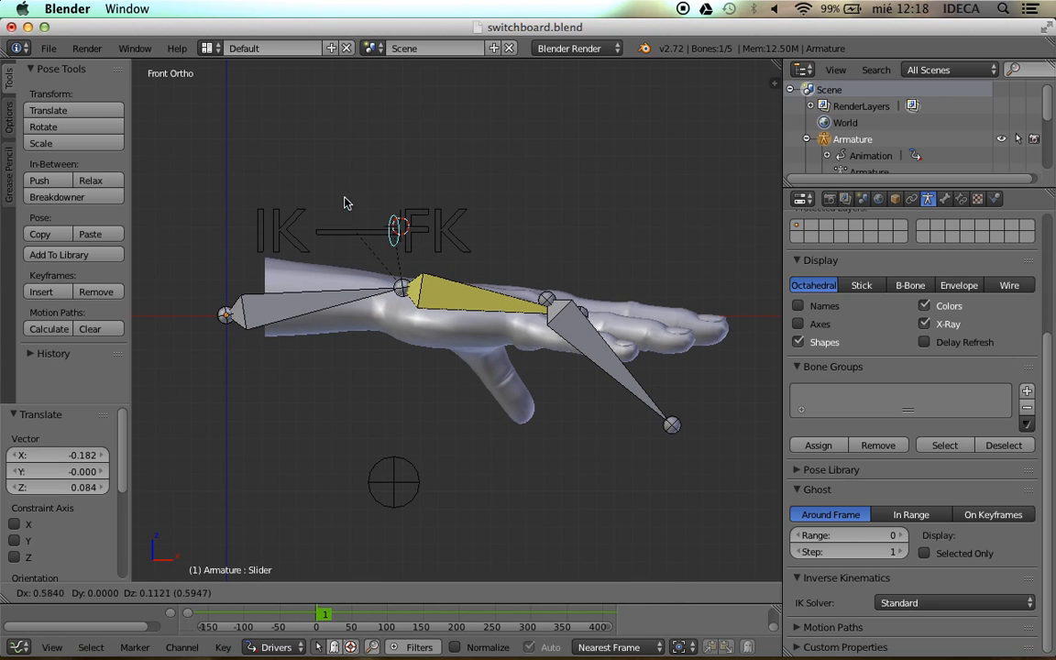
pyautogui.click(447, 199)
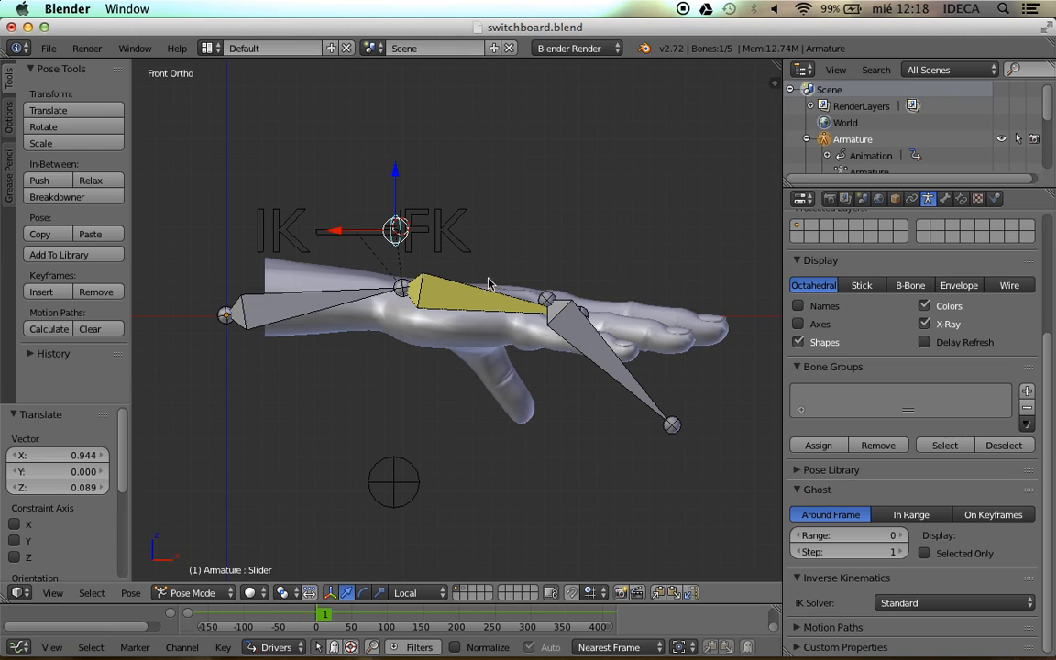
# Swing the hand bone Hueso_02 upward and rotate the forearm bone Hueso_01 by about -30°
pyautogui.rightClick(479, 304)
pyautogui.press('g')
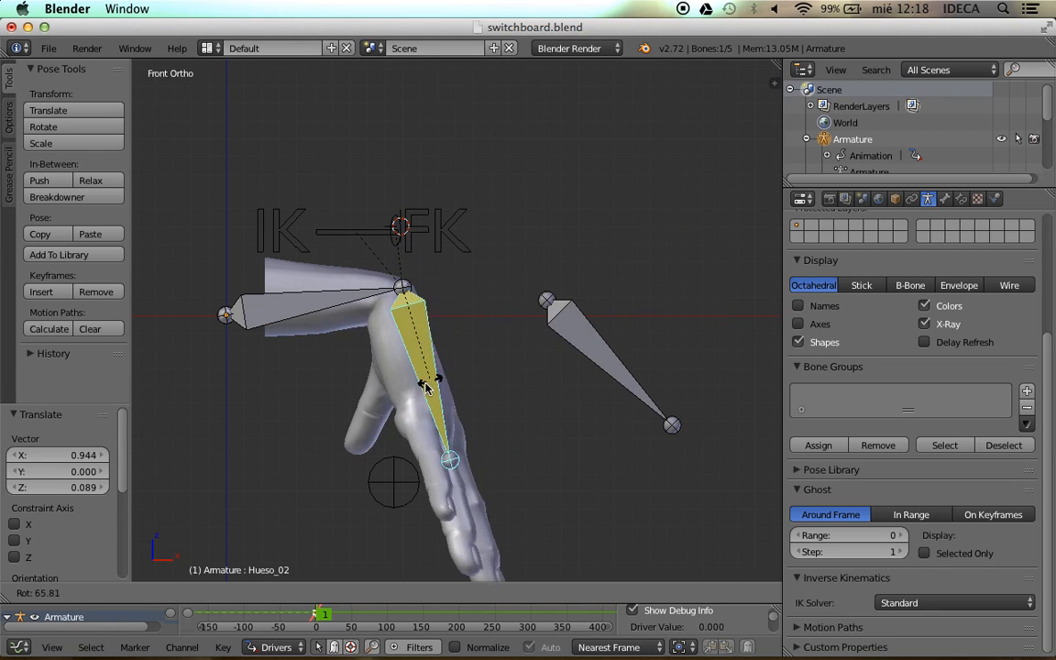
pyautogui.click(478, 223)
pyautogui.rightClick(369, 299)
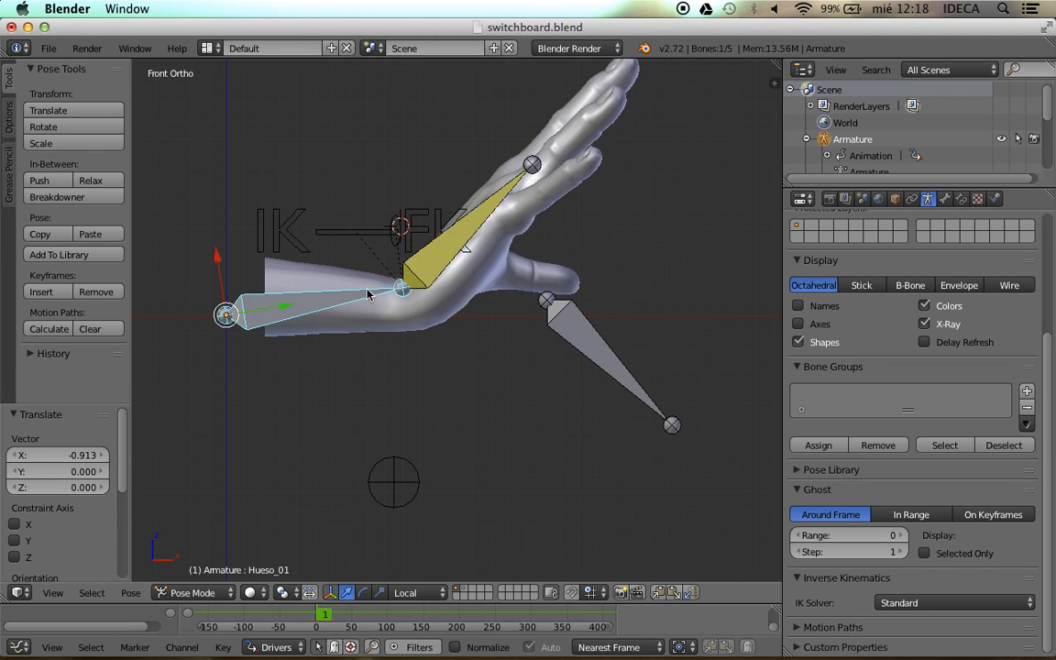
pyautogui.press('r')
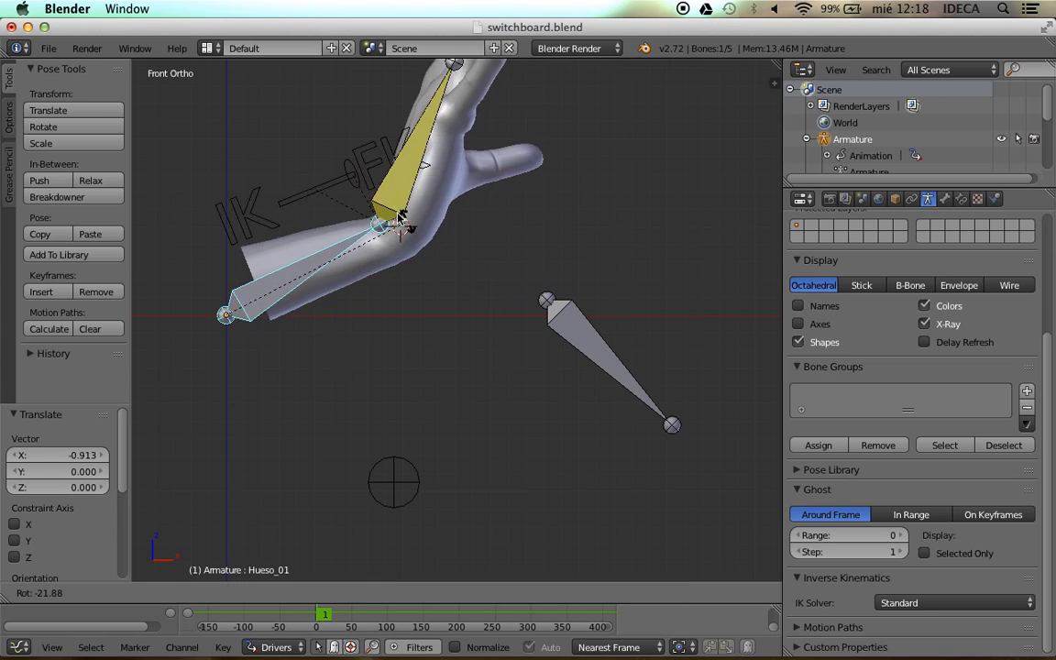
pyautogui.click(375, 183)
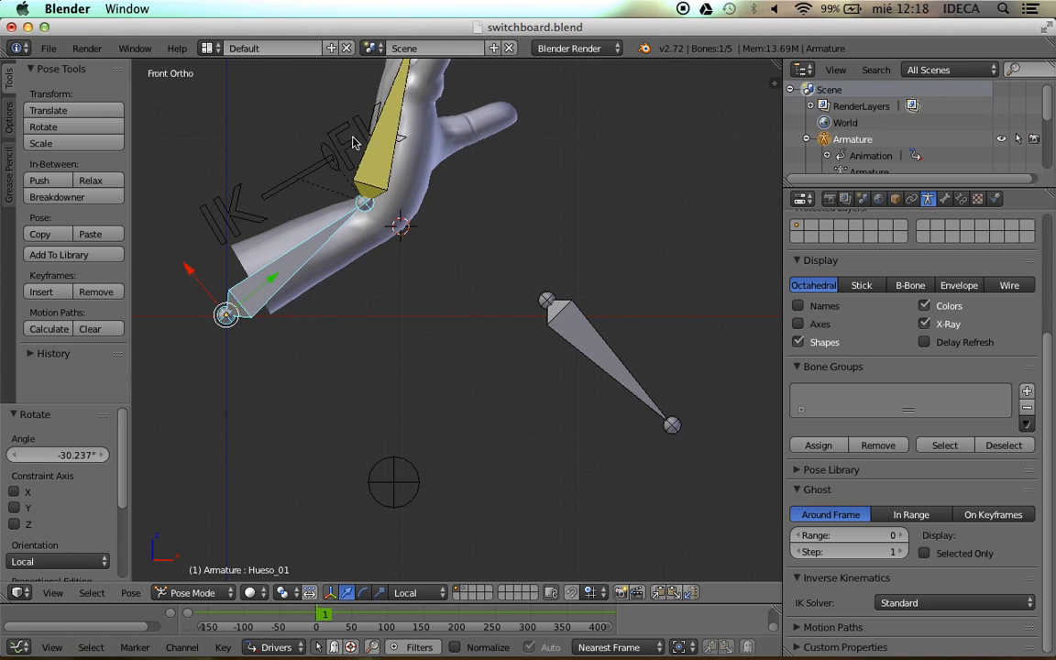
# Return the Slider control to IK and move the IK bone about 0.37 in X and 0.38 in Z
pyautogui.rightClick(334, 170)
pyautogui.press('g')
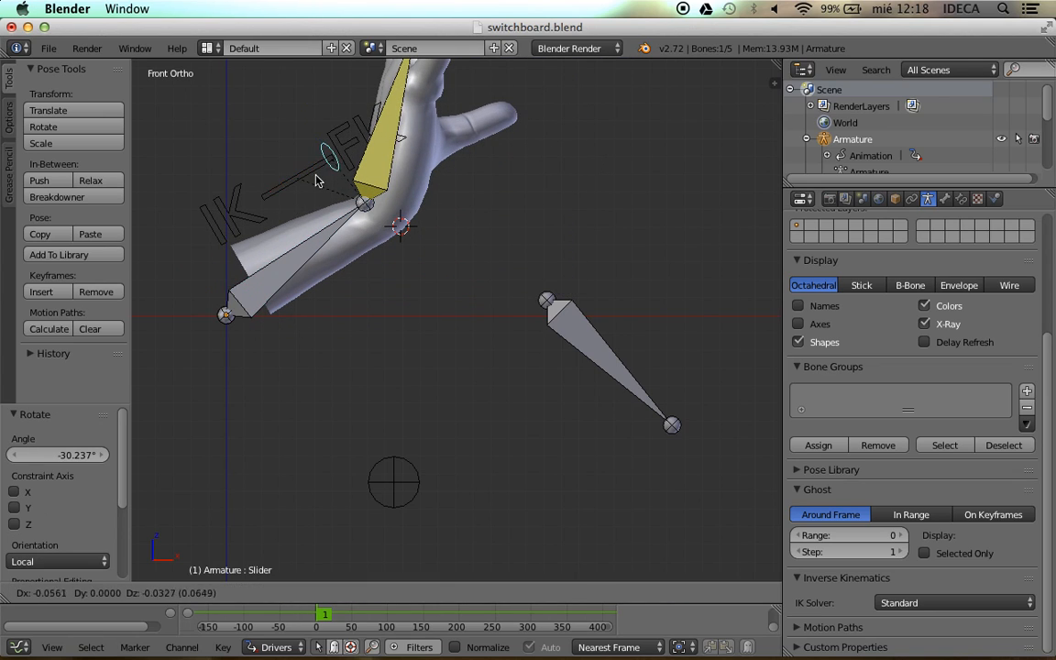
pyautogui.click(142, 262)
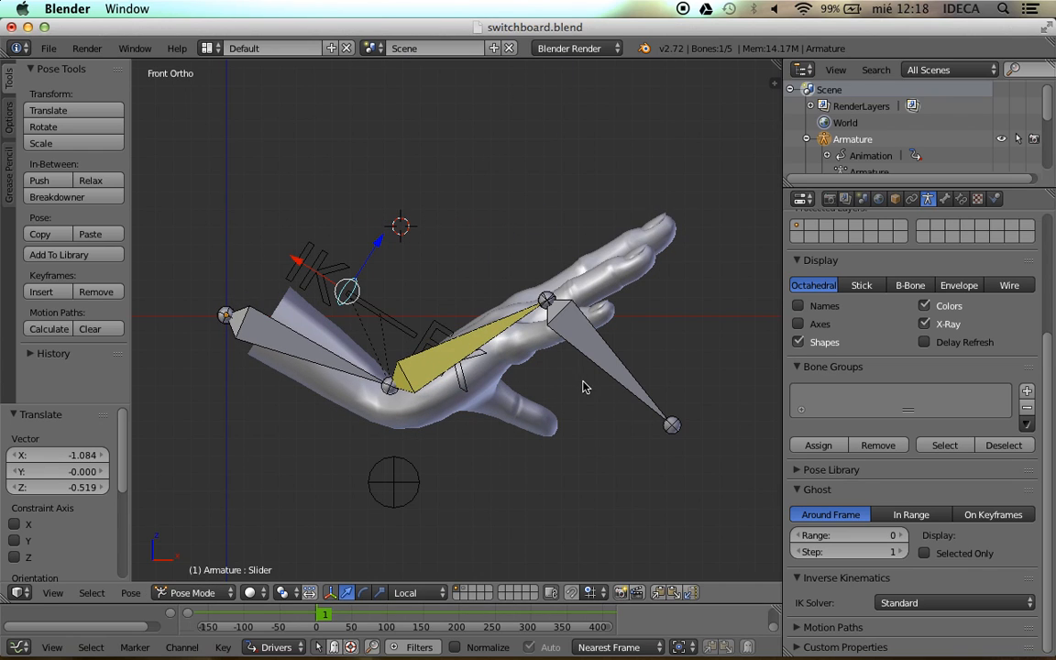
pyautogui.rightClick(608, 355)
pyautogui.press('g')
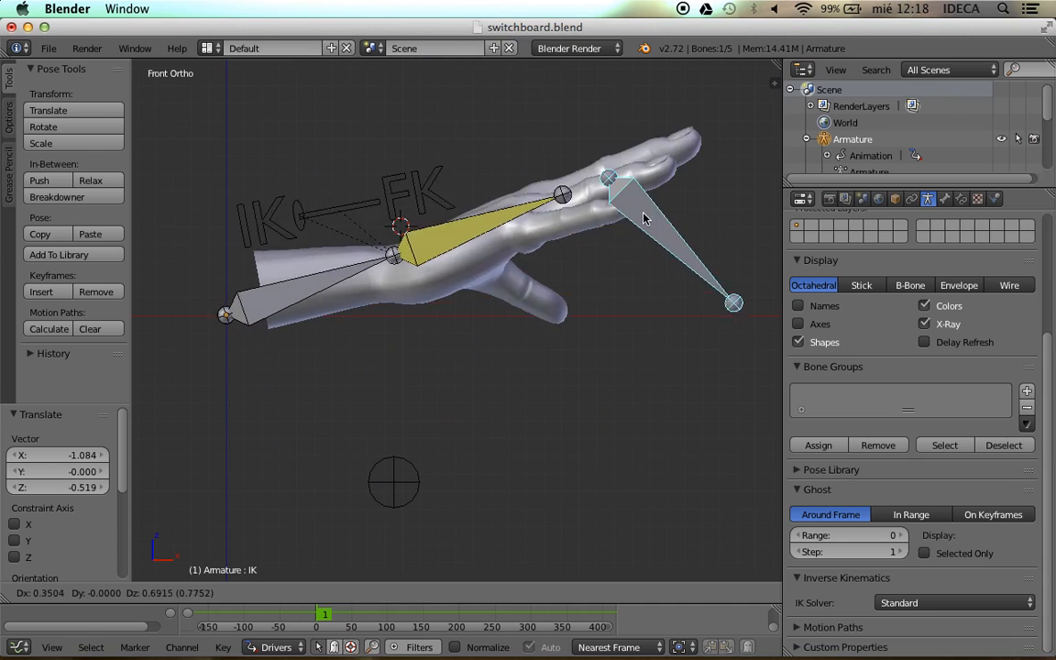
pyautogui.click(670, 287)
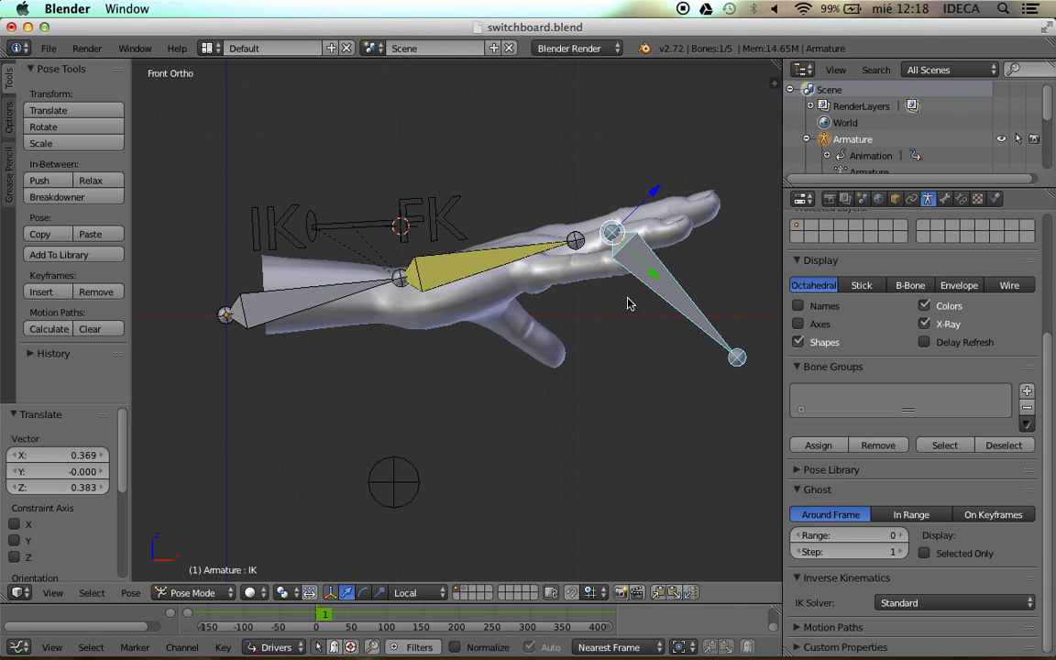
# Slide the Slider control to FK and rotate the hand bone Hueso_02 by about 78°
pyautogui.rightClick(312, 231)
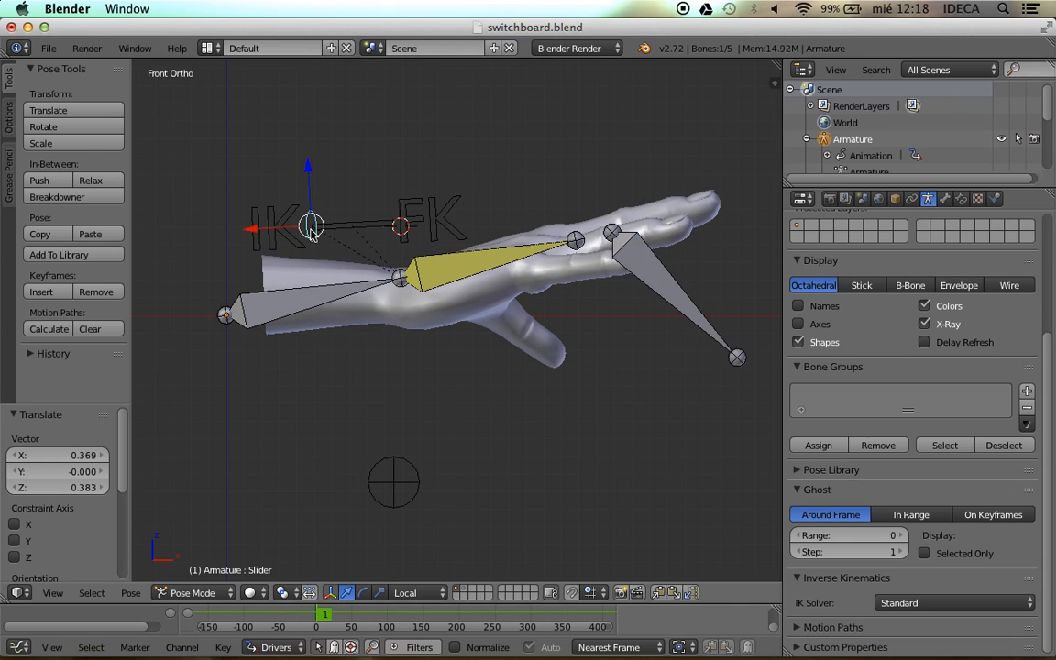
pyautogui.press('g')
pyautogui.click(537, 252)
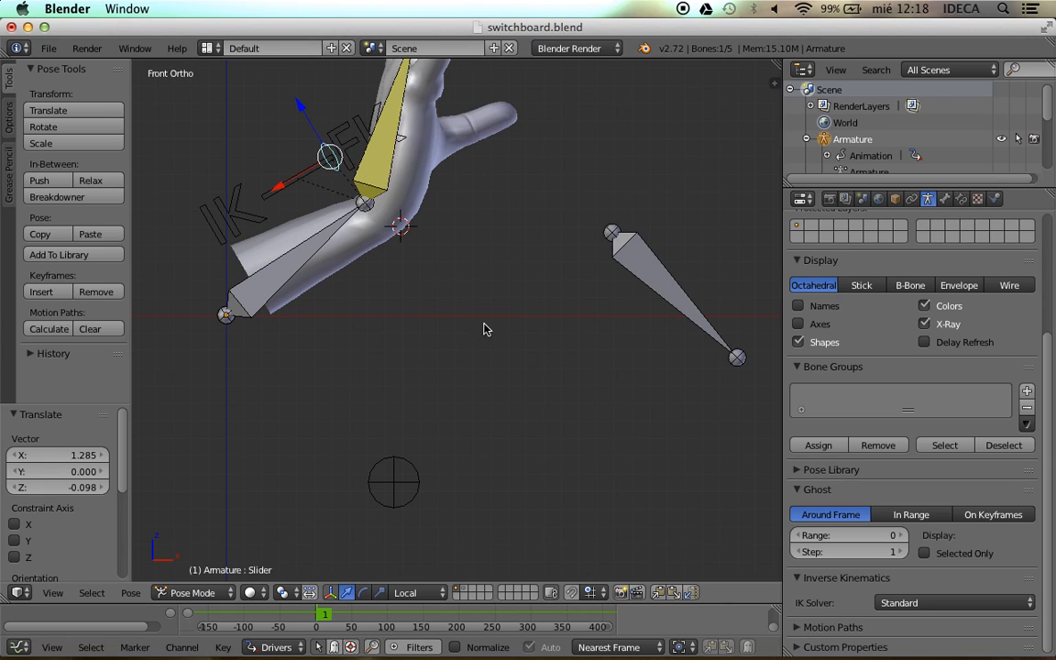
pyautogui.rightClick(422, 128)
pyautogui.press('r')
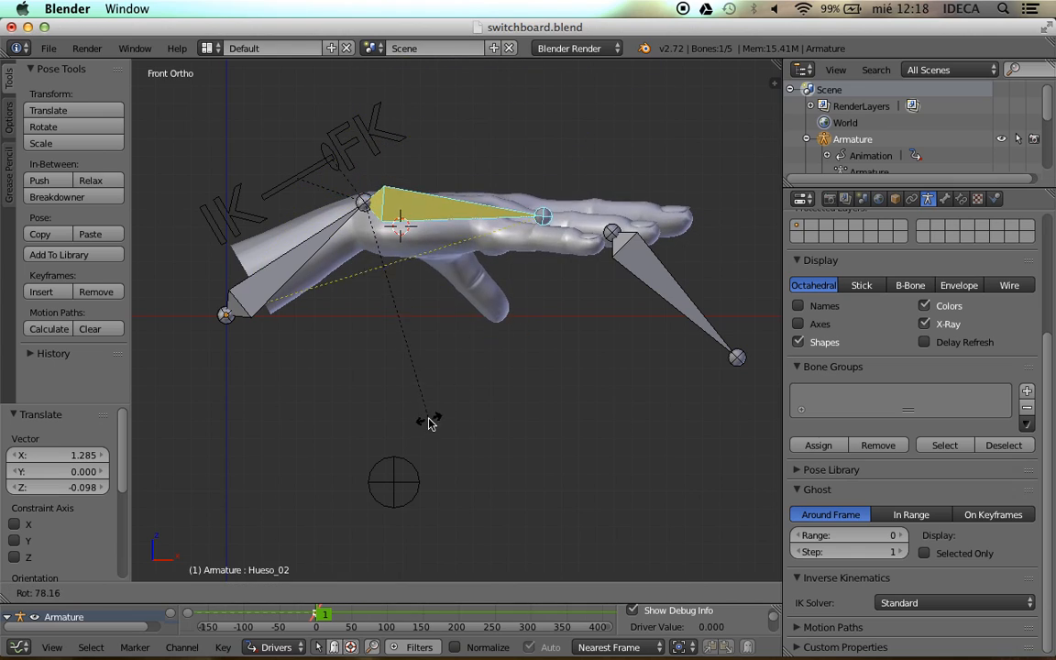
pyautogui.click(417, 408)
# Slide the Slider control back to IK and try moving the IK bone toward the forearm
pyautogui.rightClick(341, 158)
pyautogui.press('g')
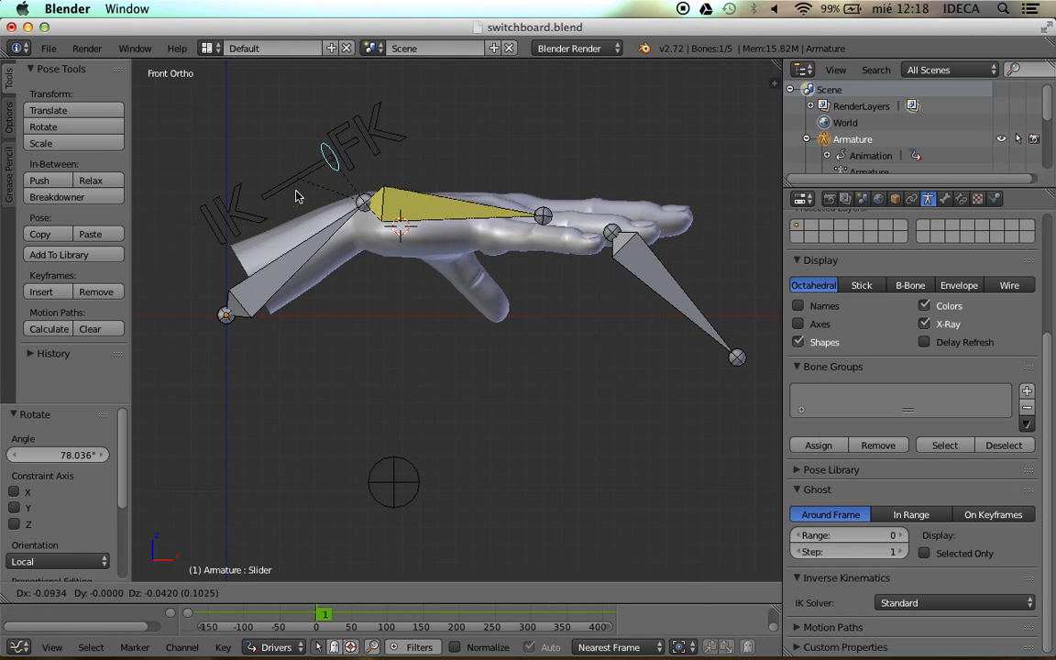
pyautogui.click(180, 279)
pyautogui.rightClick(655, 280)
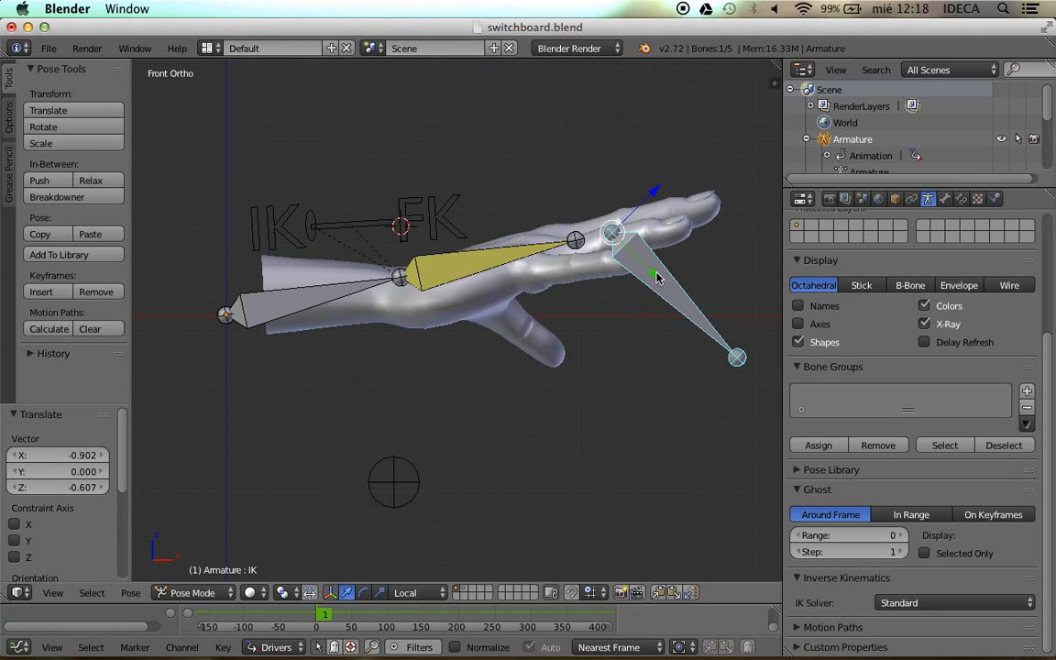
pyautogui.press('g')
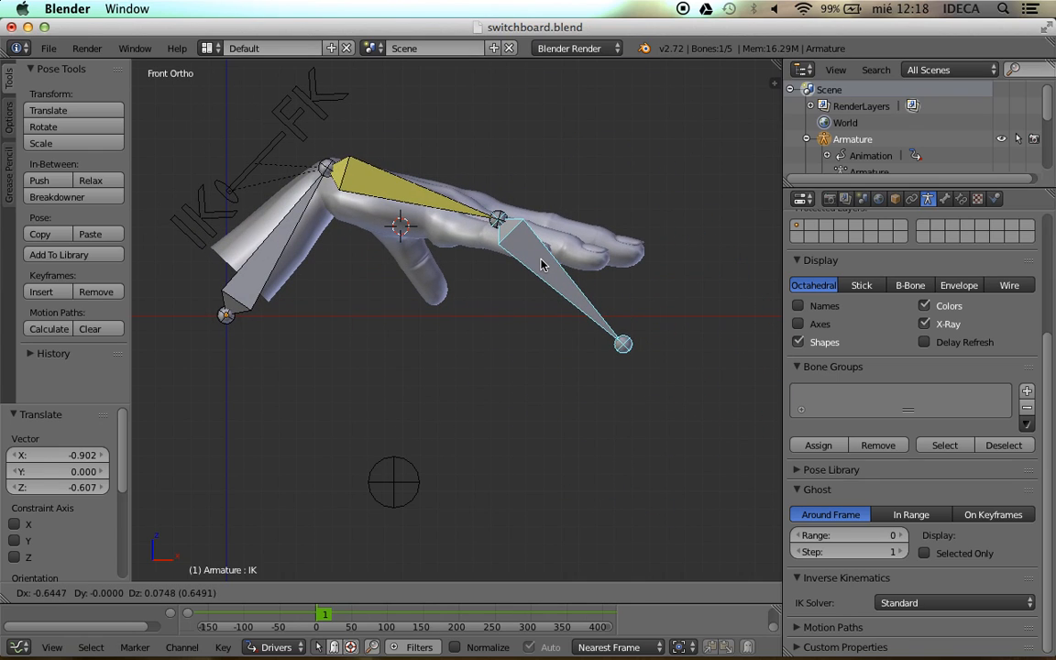
pyautogui.rightClick(541, 265)
# Start a new file, delete its default cube, and set the viewport to front orthographic view
pyautogui.hotkey('ctrl', 'n')
pyautogui.click(541, 265)
pyautogui.press('x')
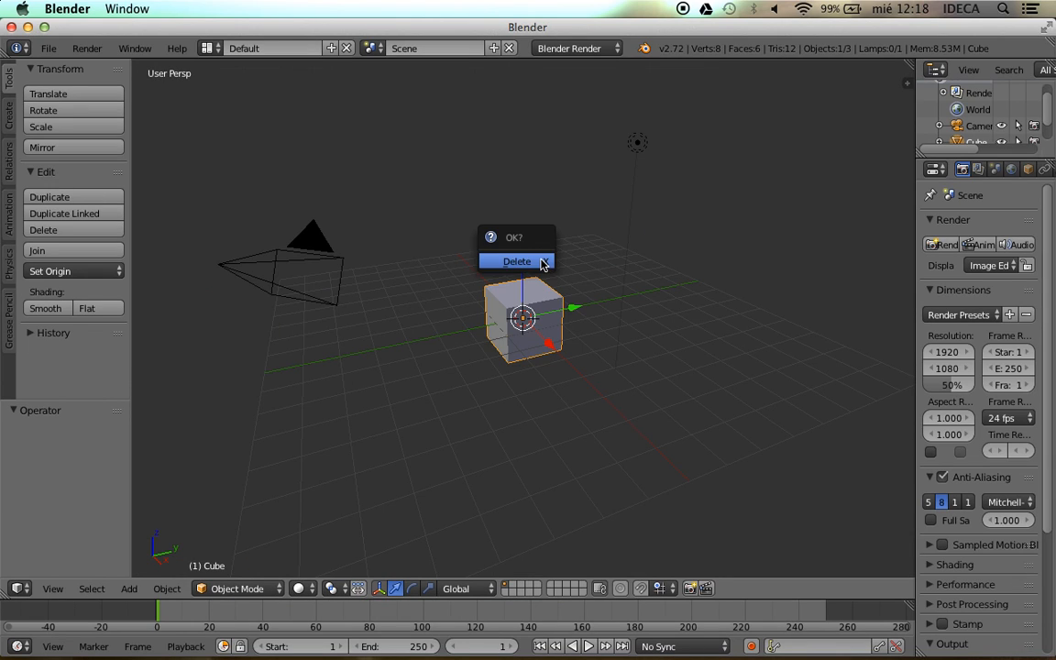
pyautogui.click(541, 265)
pyautogui.press('KP_5')
pyautogui.press('KP_1')
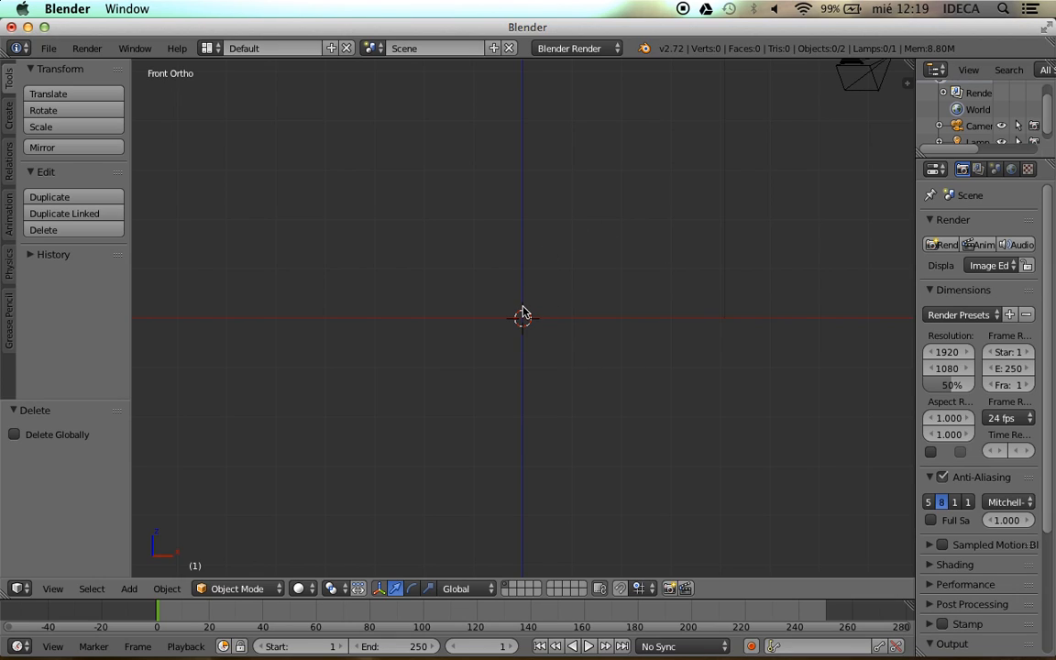
# Add a single-bone armature at the world origin
pyautogui.hotkey('shift', 'a')
pyautogui.moveTo(510, 434)
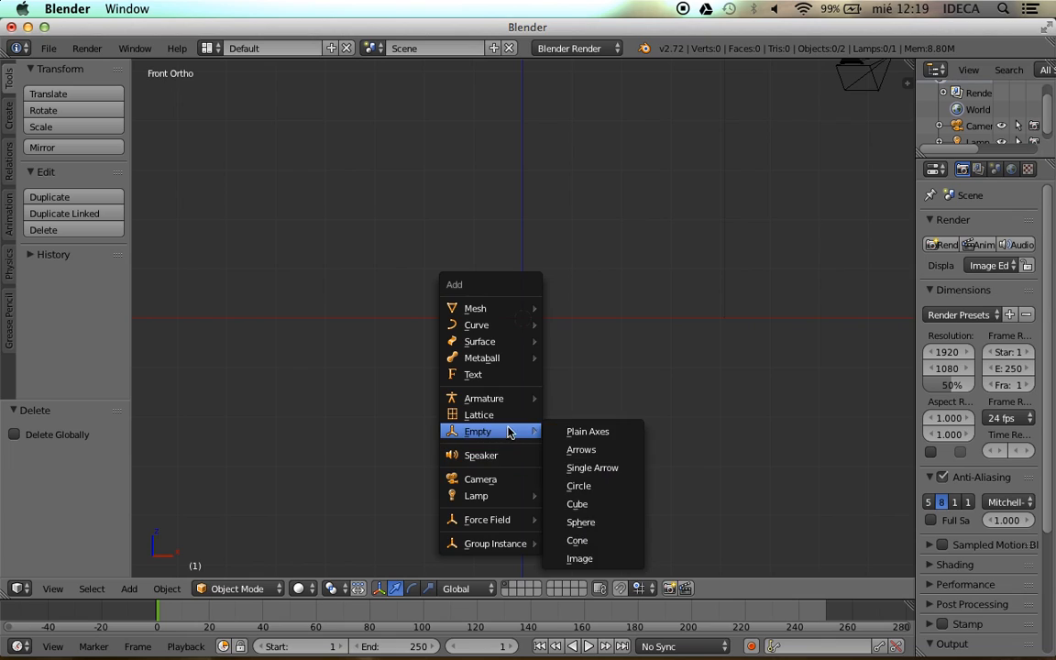
pyautogui.moveTo(508, 401)
pyautogui.click(590, 405)
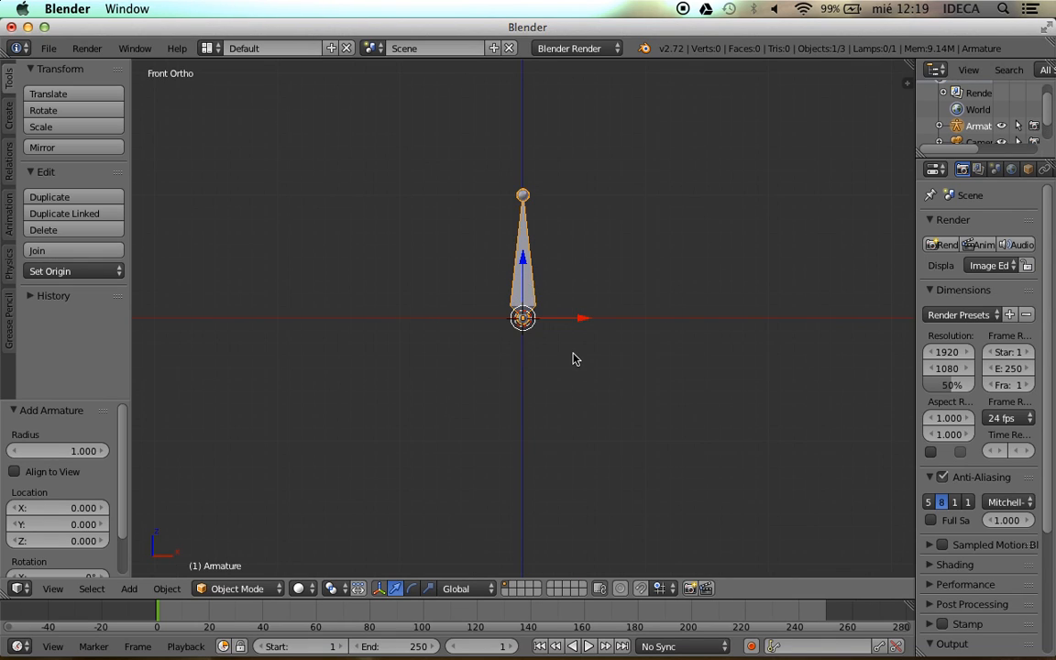
# In Edit Mode, move the bone's tip about 1.94 in X and -0.28 in Z to lay out the forearm
pyautogui.keyDown('shift'); pyautogui.moveTo(633, 342); pyautogui.dragTo(483, 354, button='middle'); pyautogui.keyUp('shift')
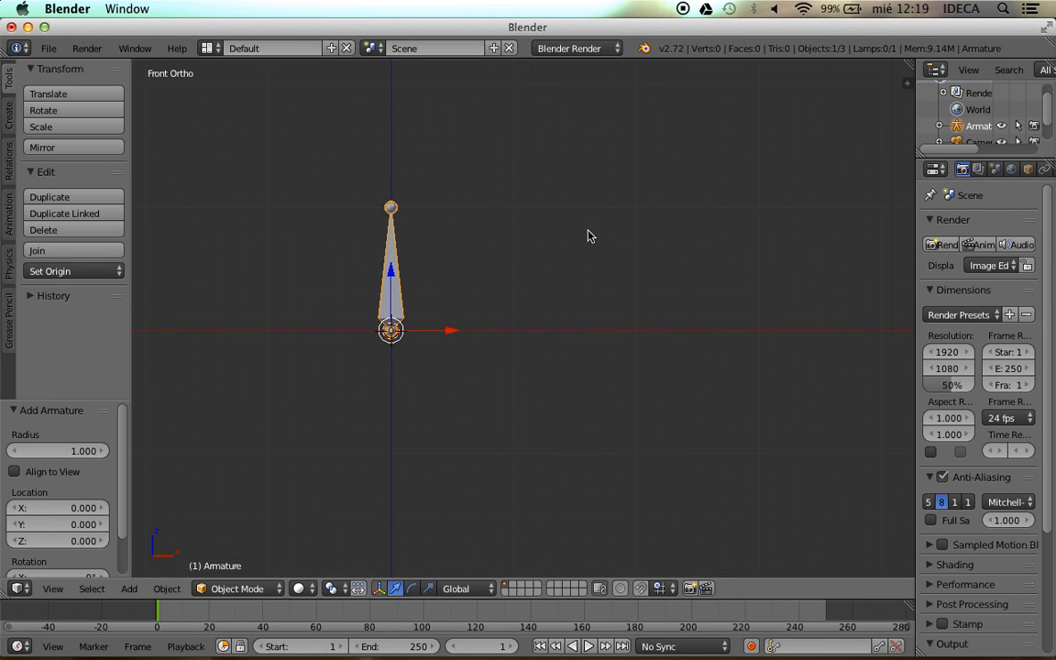
pyautogui.press('Tab')
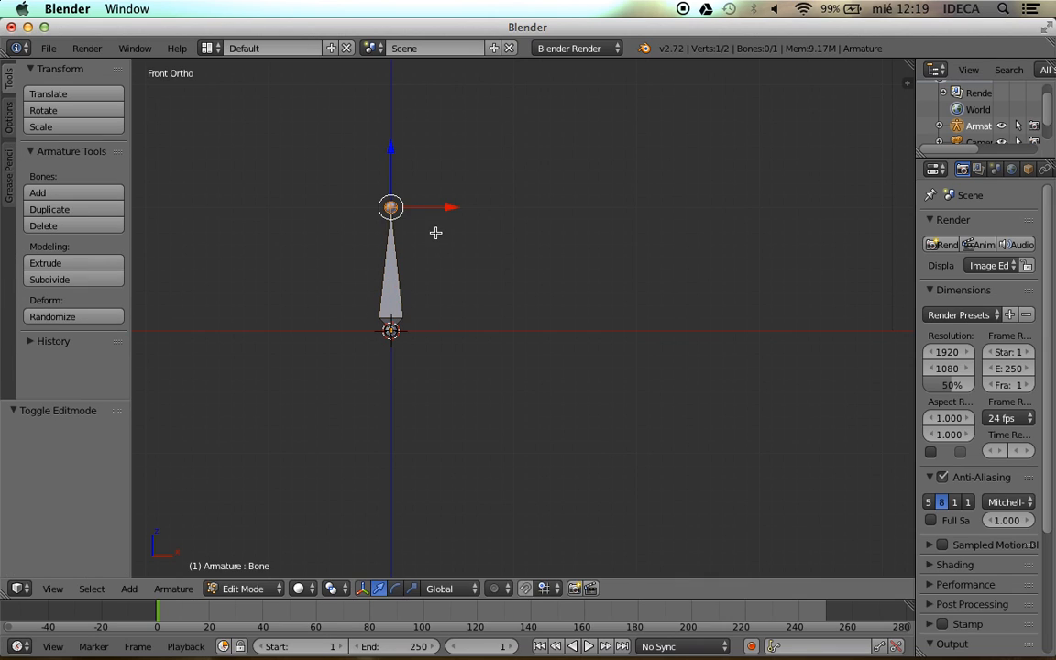
pyautogui.press('g')
pyautogui.click(679, 267)
# Extrude two more bones in a chain, about 2.05 in X and -0.72 in Z, then 1.17 in X and -0.94 in Z
pyautogui.keyDown('shift'); pyautogui.moveTo(700, 284); pyautogui.dragTo(541, 268, button='middle'); pyautogui.keyUp('shift')
pyautogui.press('e')
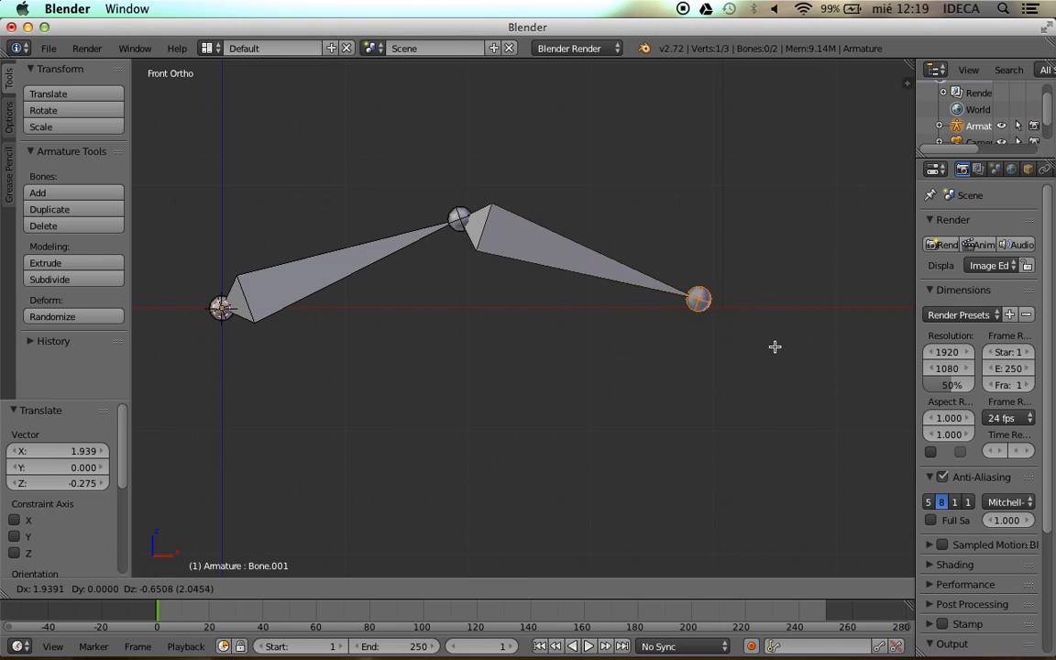
pyautogui.click(770, 353)
pyautogui.keyDown('shift'); pyautogui.moveTo(770, 353); pyautogui.dragTo(734, 299, button='middle'); pyautogui.keyUp('shift')
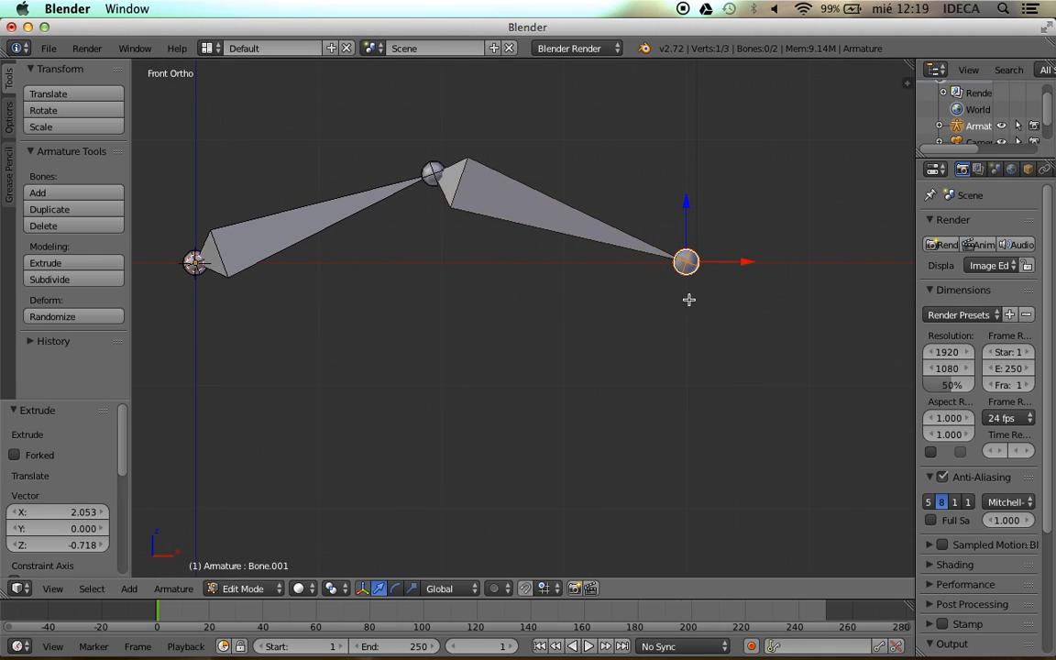
pyautogui.press('e')
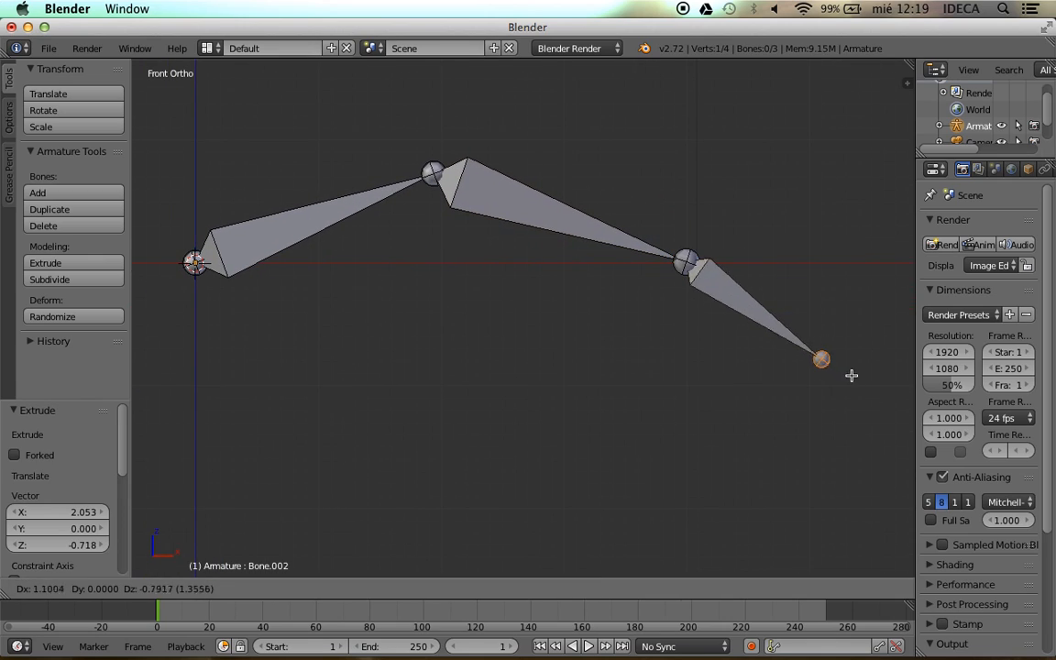
pyautogui.click(862, 394)
# Rename the last bone of the chain as ik in its bone properties
pyautogui.rightClick(720, 292)
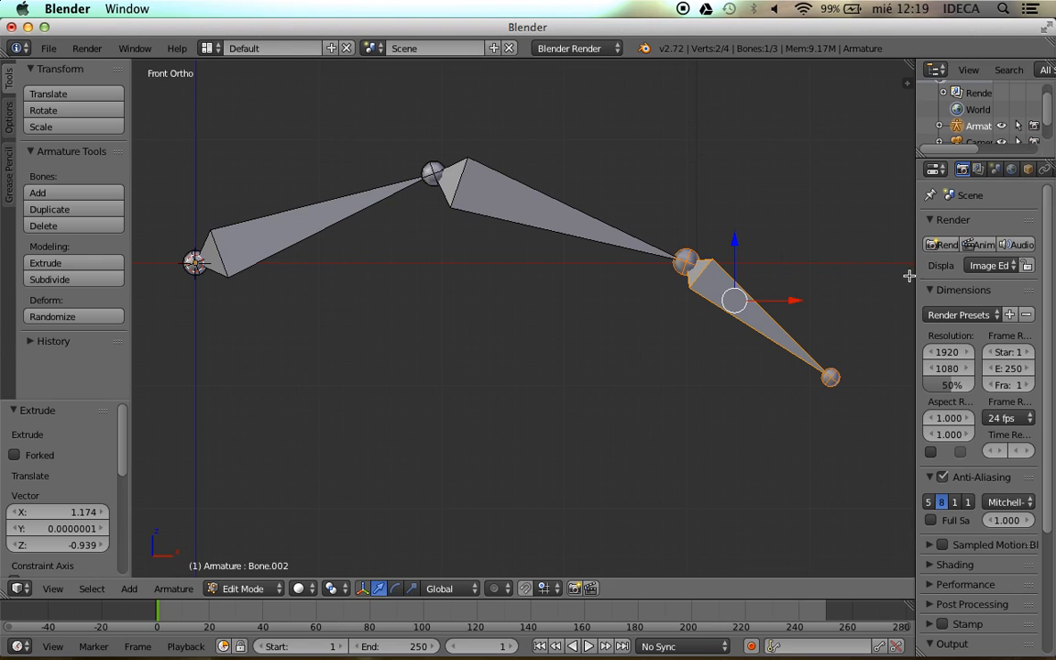
pyautogui.moveTo(917, 274); pyautogui.dragTo(804, 273)
pyautogui.click(965, 170)
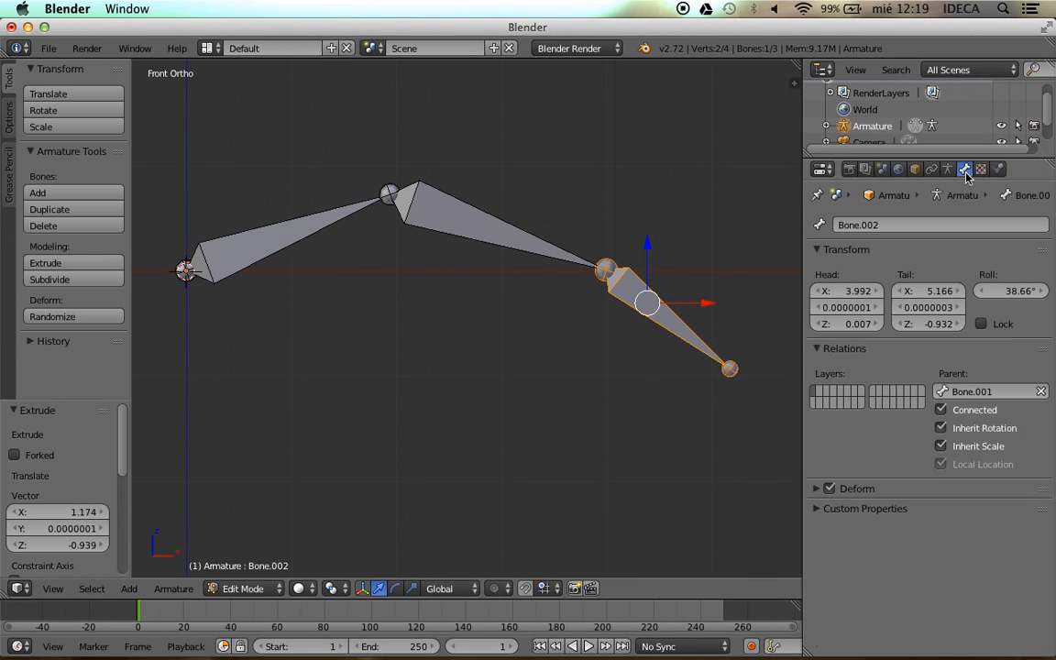
pyautogui.click(904, 225)
pyautogui.press('BackSpace')
pyautogui.press('Return')
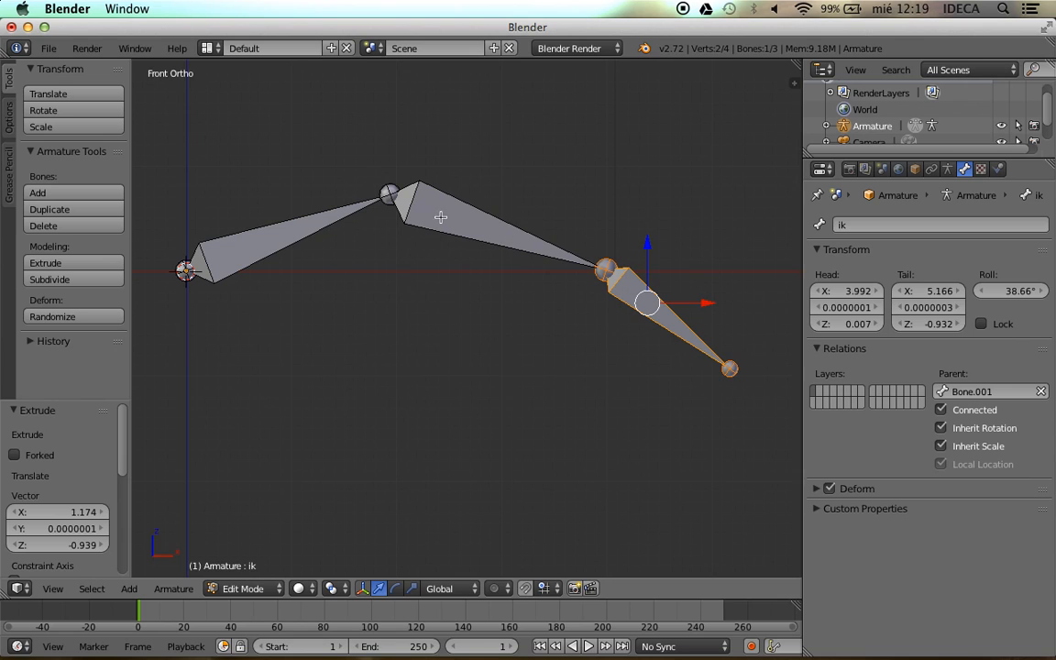
# Detach the ik bone from the chain by clearing its parent
pyautogui.press('g')
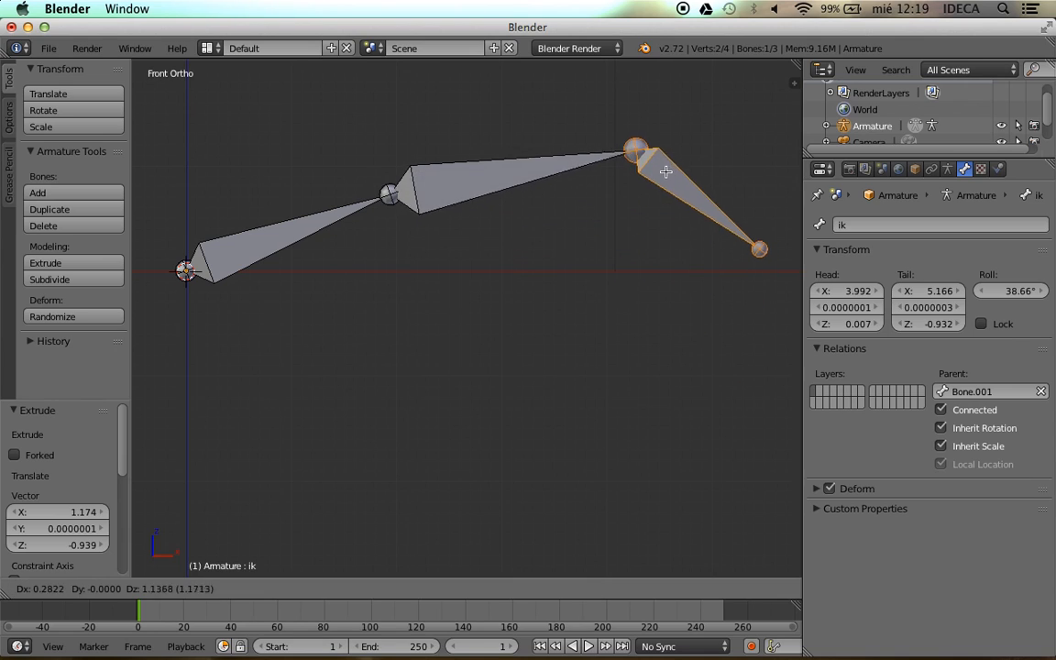
pyautogui.rightClick(643, 279)
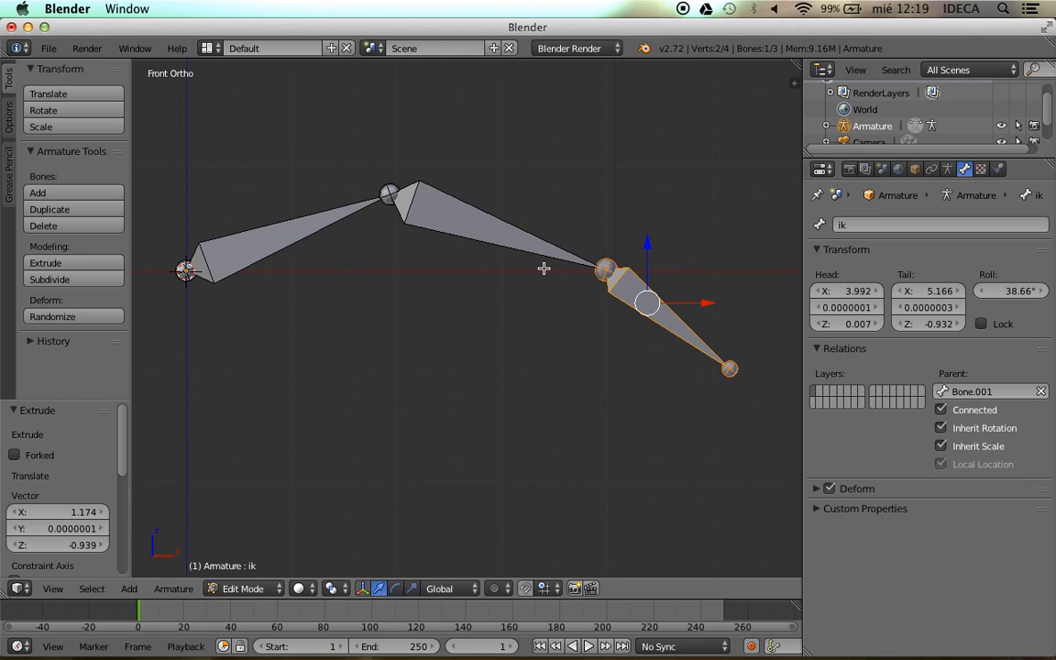
pyautogui.hotkey('alt', 'p')
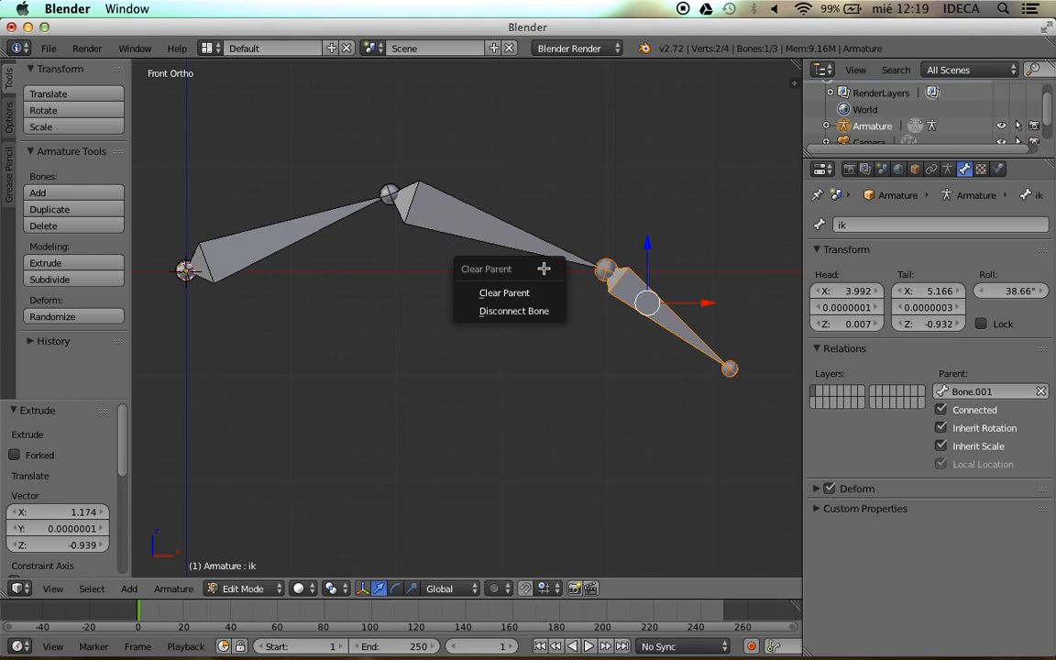
pyautogui.click(502, 295)
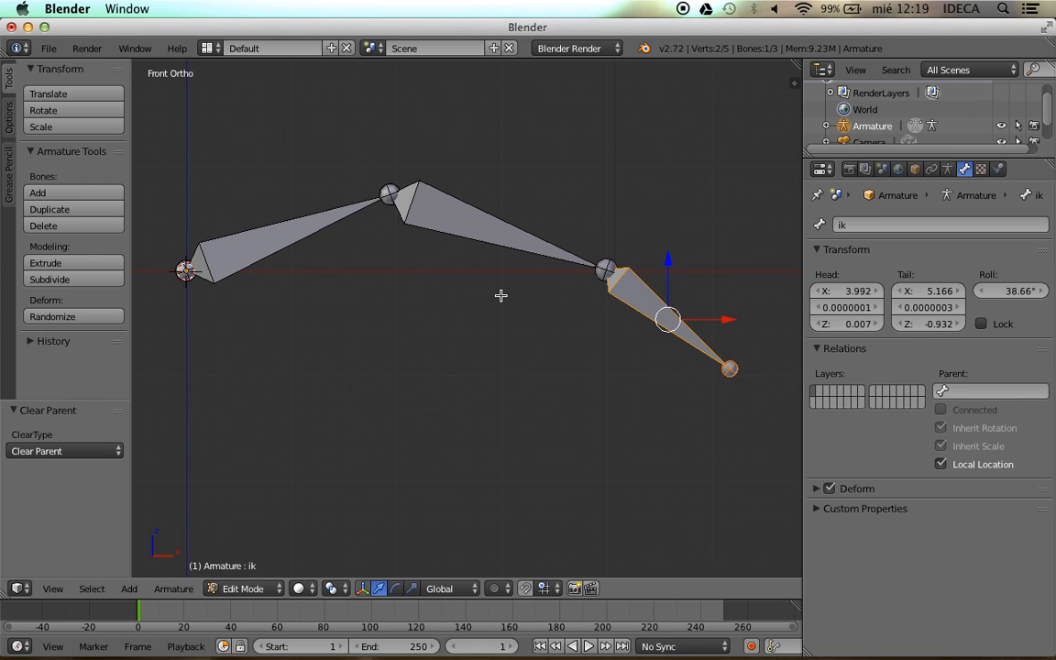
# Try moving the detached ik bone away from the bone chain
pyautogui.press('g')
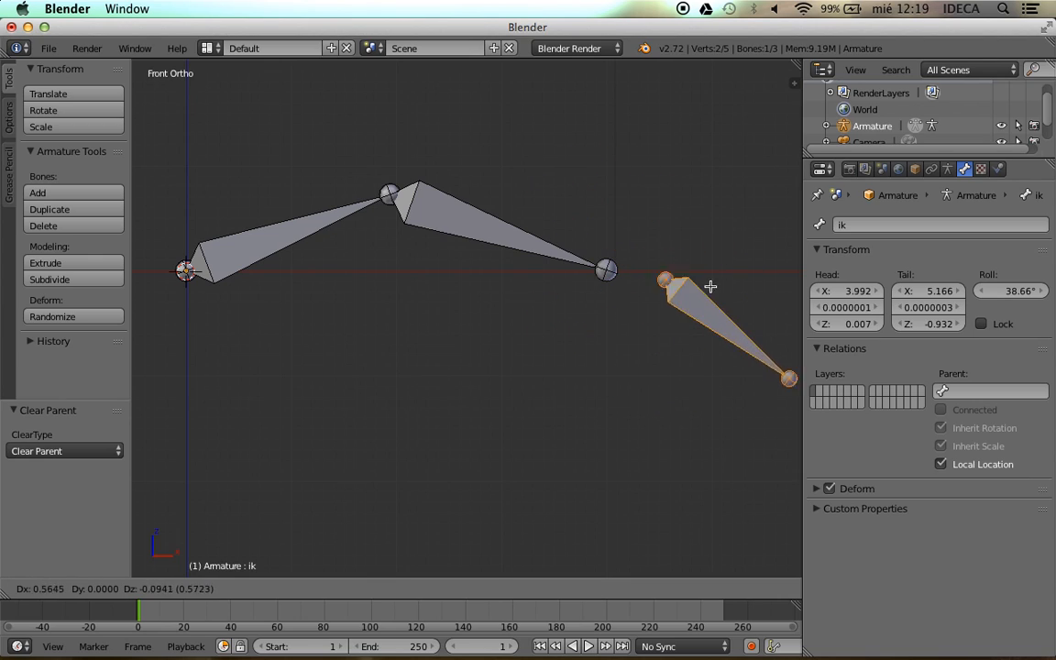
pyautogui.click(645, 291)
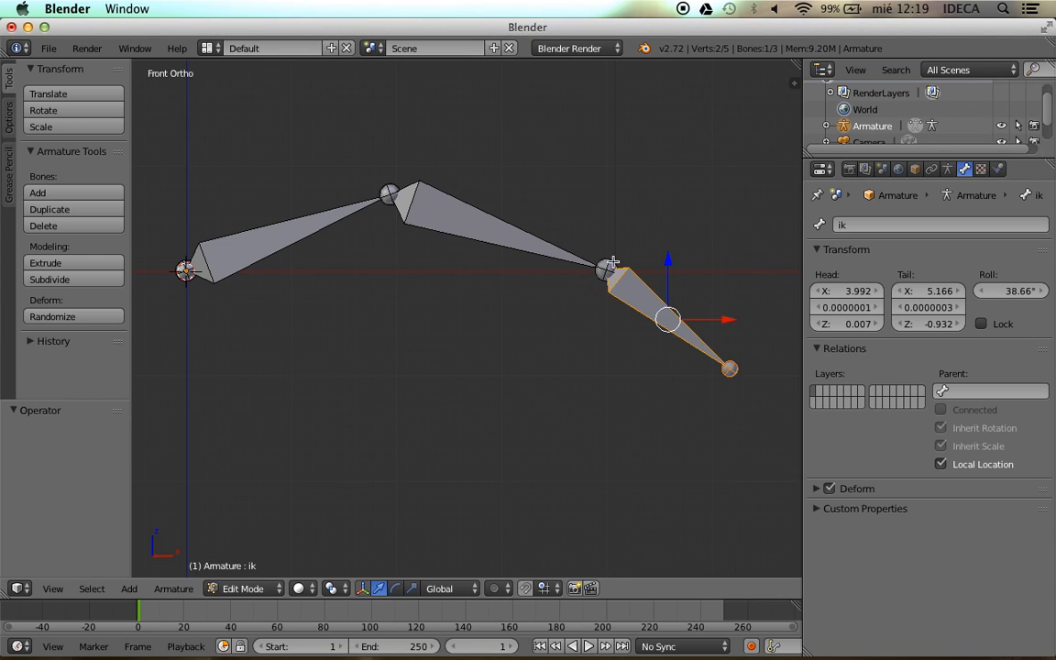
pyautogui.press('g')
pyautogui.press('Escape')
# Restore Bone.001 as the ik bone's connected parent and try moving the chain's middle bone
pyautogui.hotkey('ctrl', 'p')
pyautogui.click(684, 255)
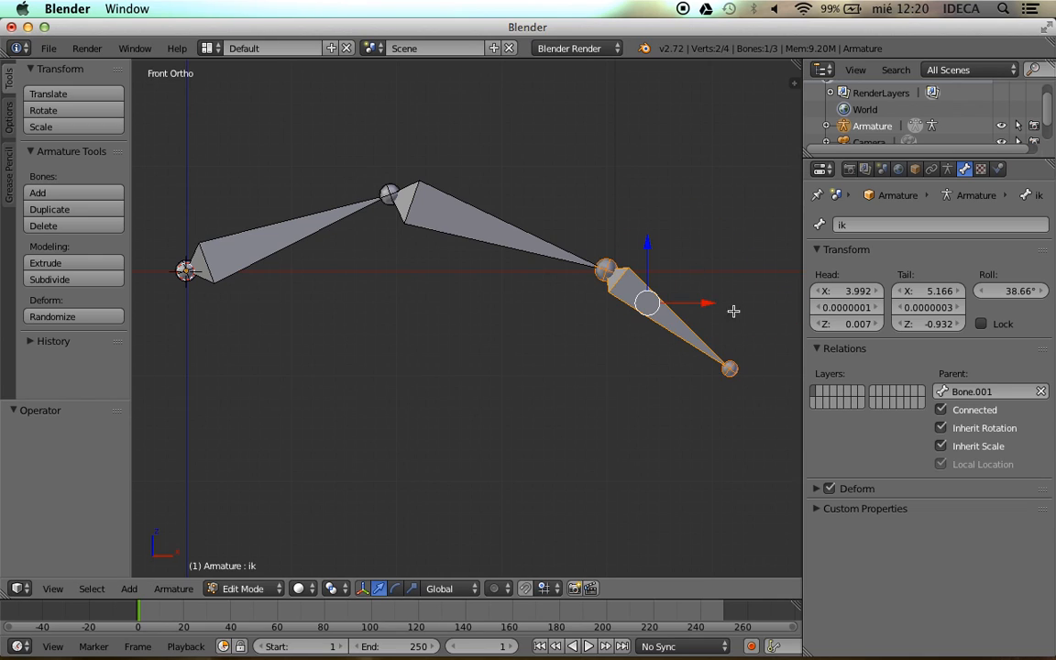
pyautogui.rightClick(481, 219)
pyautogui.press('g')
pyautogui.press('Escape')
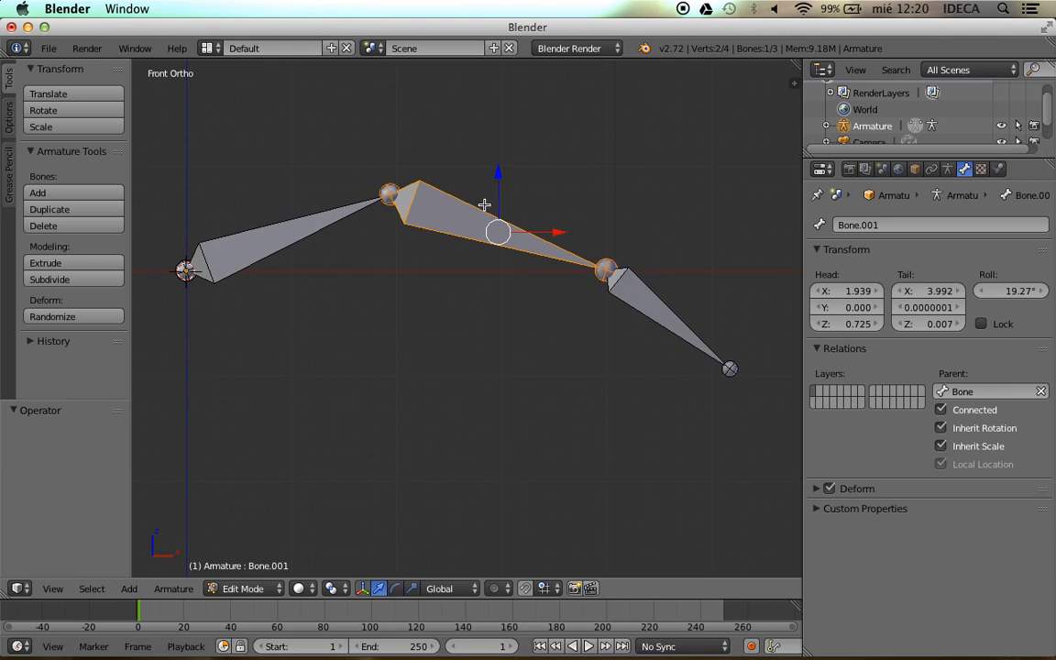
# Clear the ik bone's parent in its relations and try moving it independently of the chain
pyautogui.rightClick(640, 296)
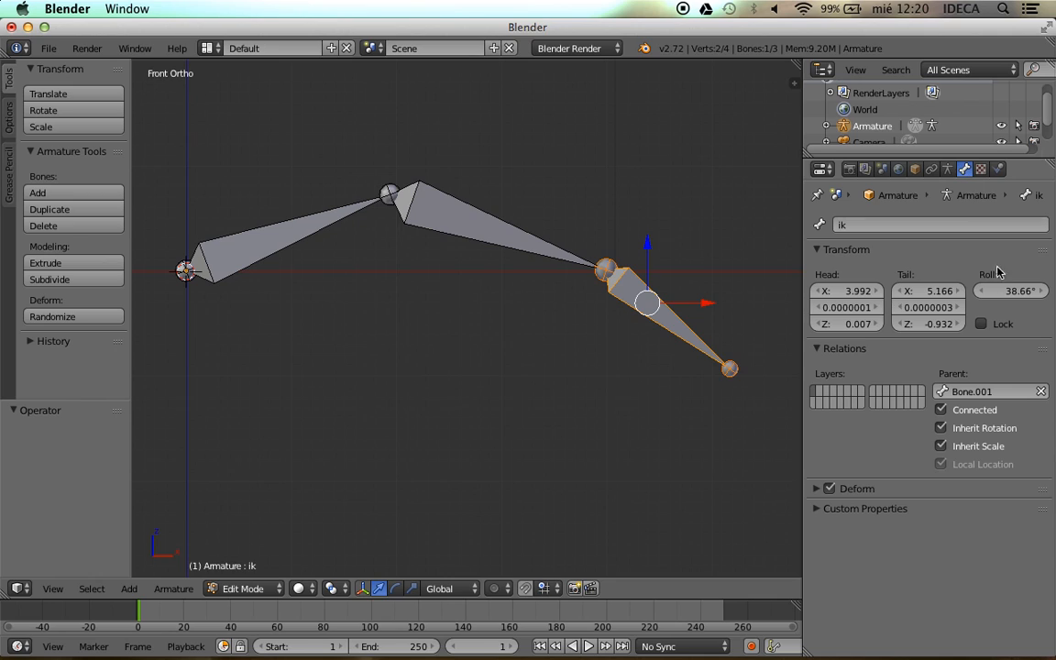
pyautogui.click(1041, 392)
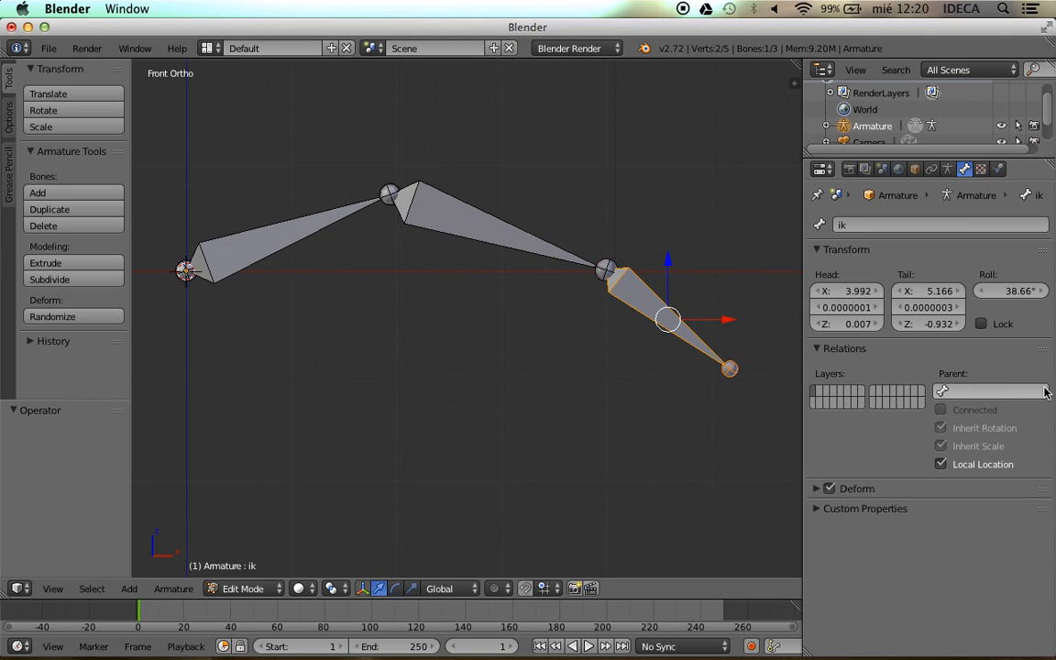
pyautogui.press('g')
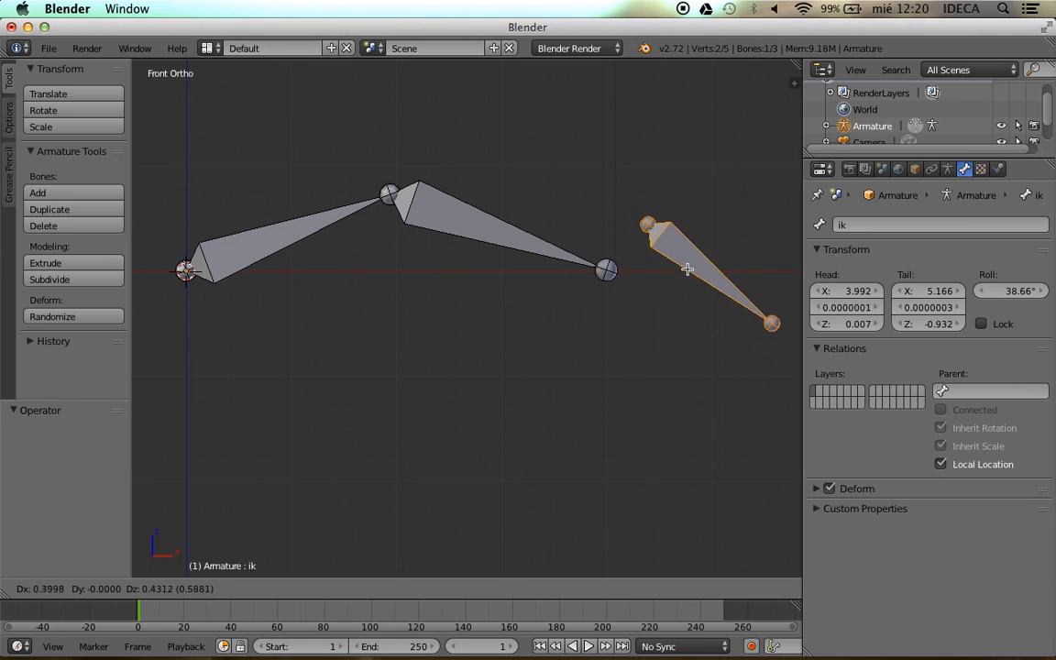
pyautogui.rightClick(667, 292)
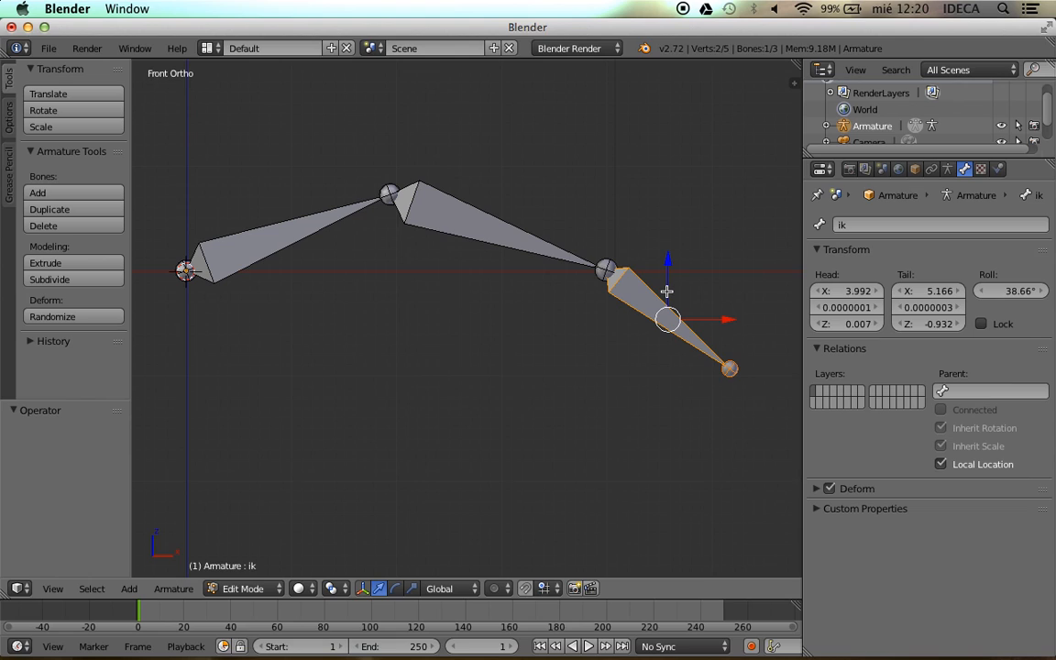
# Add a new bone to the armature and move it about 1.07 in X and 1.47 in Z, above the chain
pyautogui.scroll(2, 666, 289)
pyautogui.scroll(-3, 667, 290)
pyautogui.keyDown('shift'); pyautogui.moveTo(564, 285); pyautogui.dragTo(619, 303, button='middle'); pyautogui.keyUp('shift')
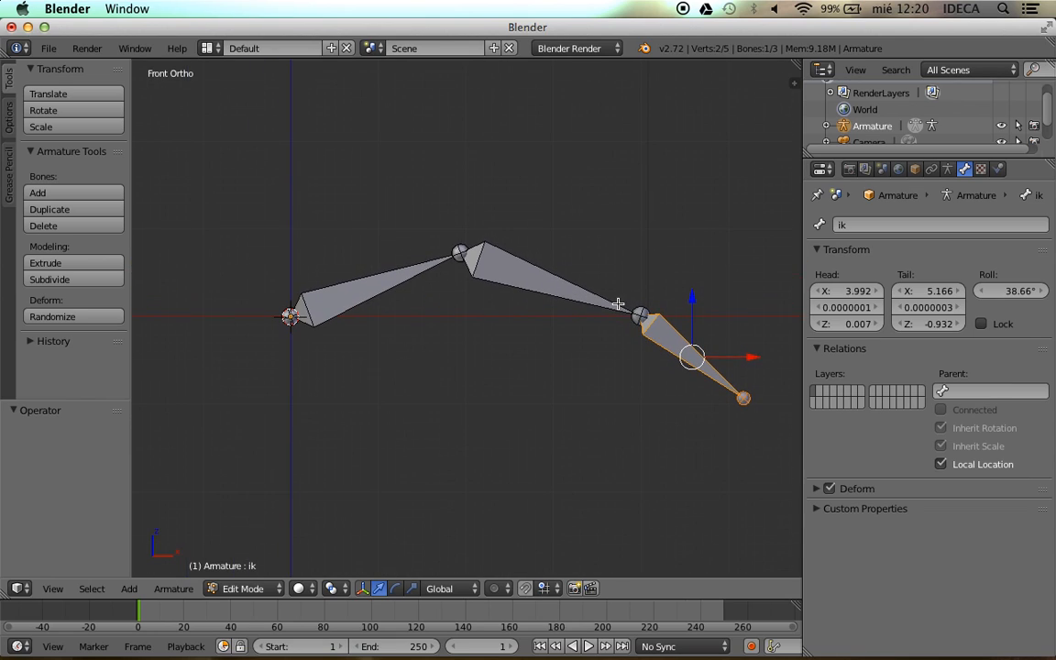
pyautogui.hotkey('shift', 'a')
pyautogui.scroll(1, 433, 287)
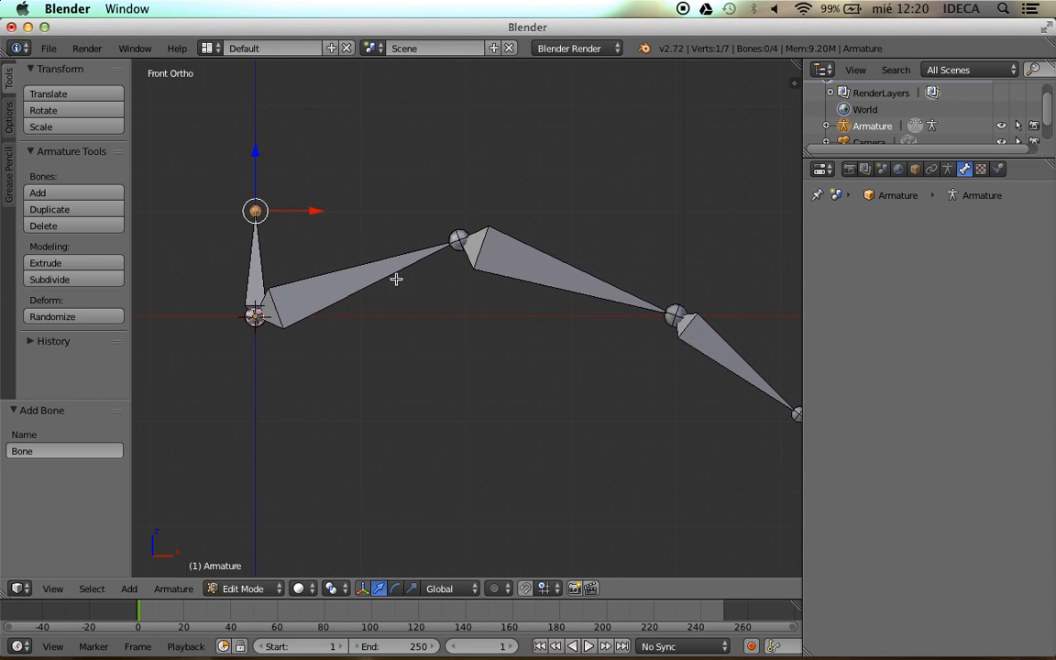
pyautogui.keyDown('shift'); pyautogui.moveTo(401, 277); pyautogui.dragTo(461, 319, button='middle'); pyautogui.keyUp('shift')
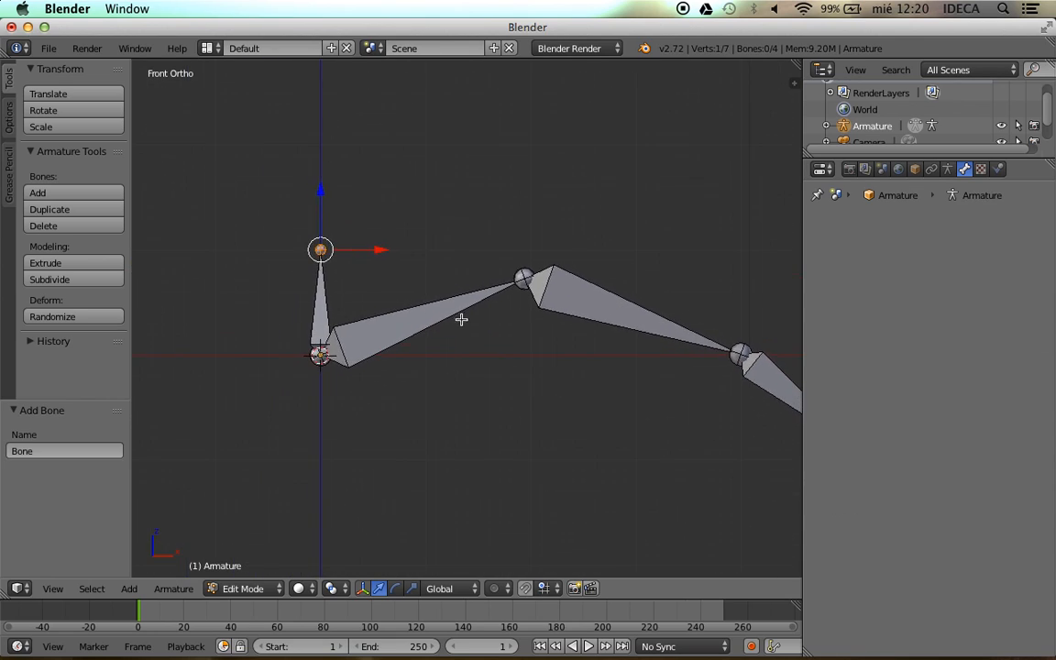
pyautogui.rightClick(321, 303)
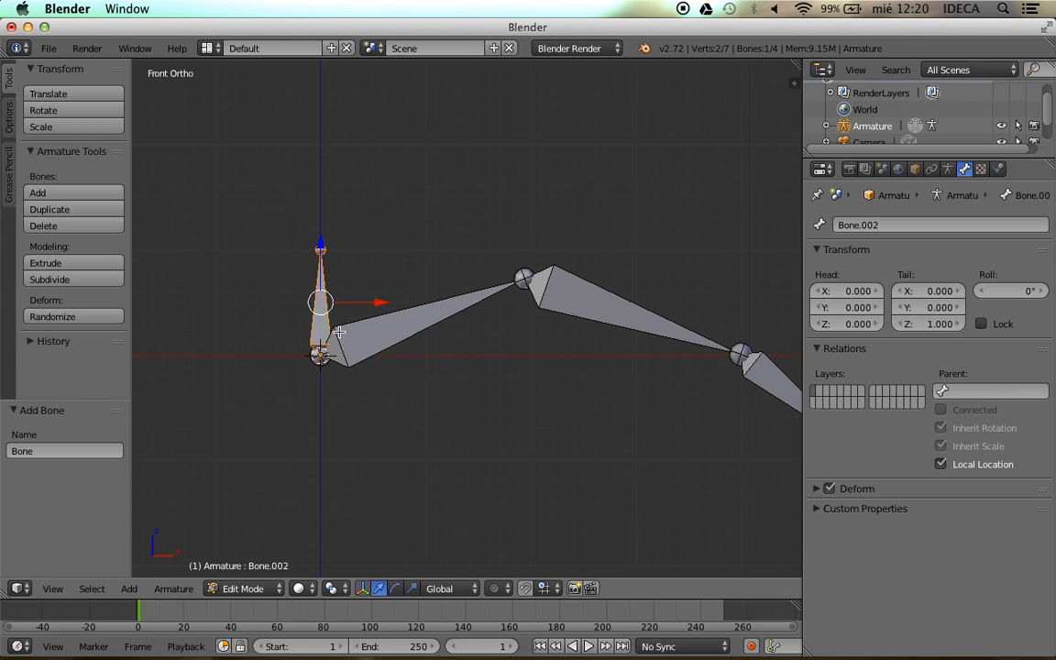
pyautogui.press('g')
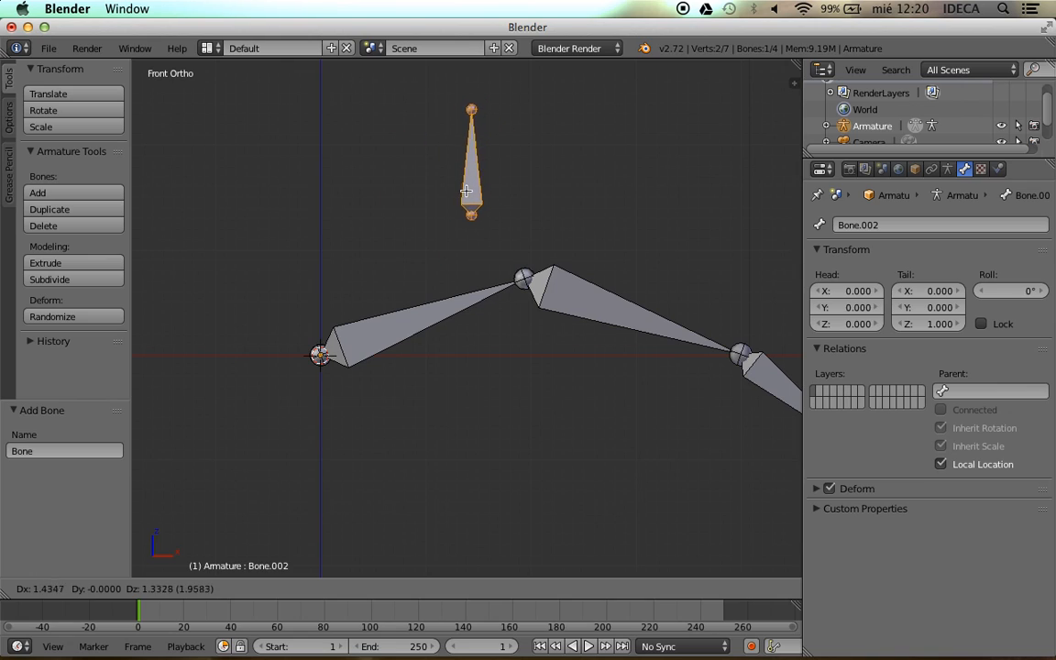
pyautogui.click(435, 183)
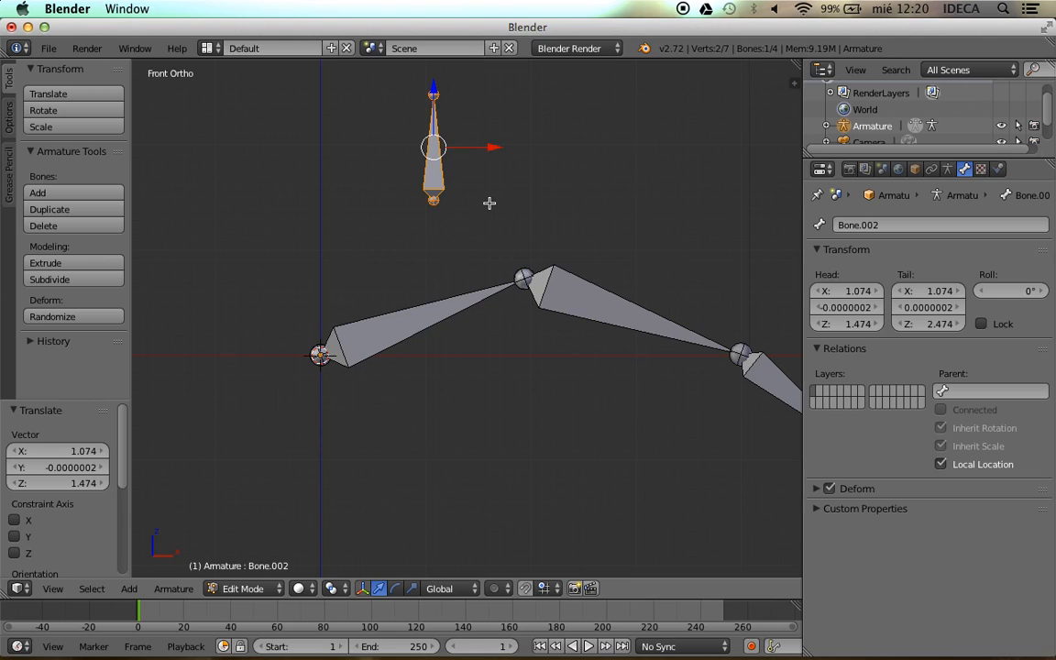
# Rotate the new bone -90° around the global X axis so it points along the depth axis
pyautogui.scroll(1, 488, 202)
pyautogui.keyDown('shift'); pyautogui.moveTo(483, 212); pyautogui.dragTo(392, 299, button='middle'); pyautogui.keyUp('shift')
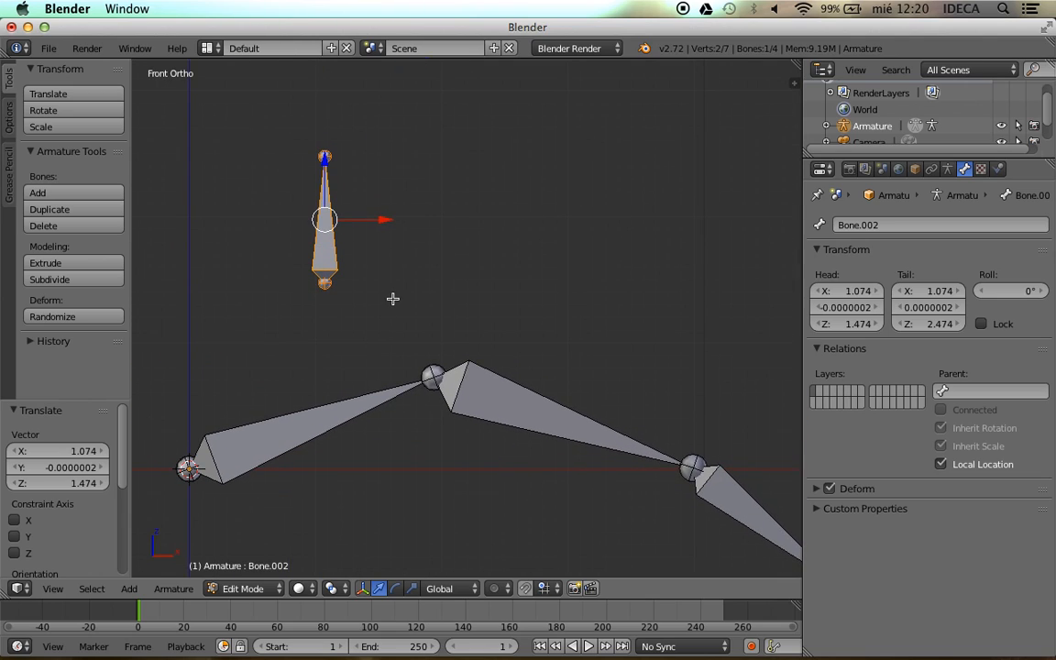
pyautogui.write('rx90')
pyautogui.press('-')
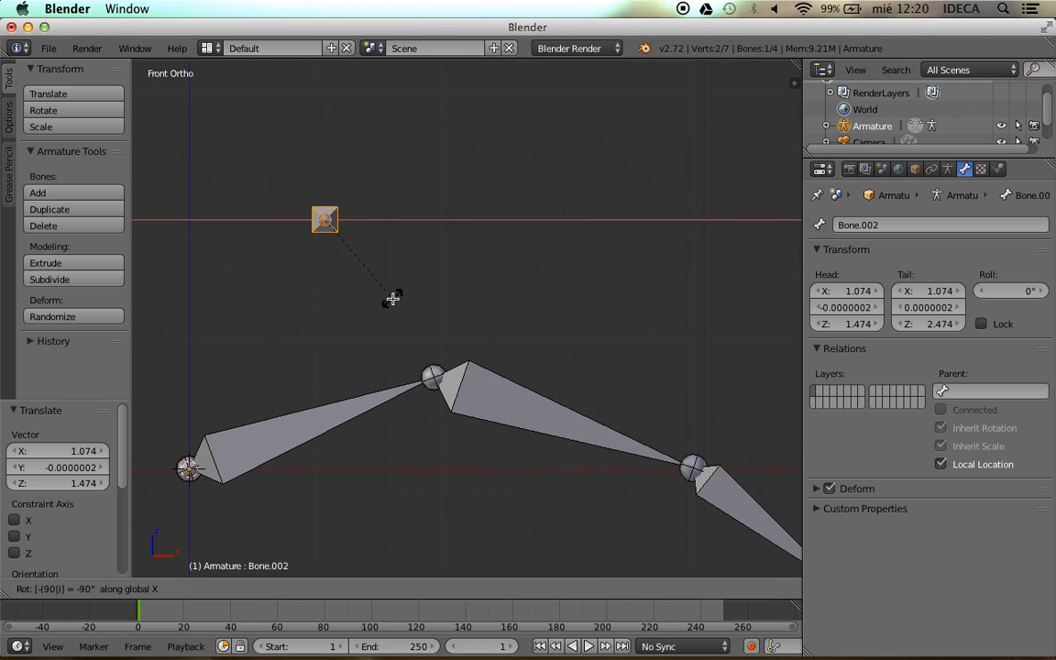
pyautogui.press('Return')
pyautogui.moveTo(392, 300); pyautogui.dragTo(363, 358, button='middle')
pyautogui.press('KP_1')
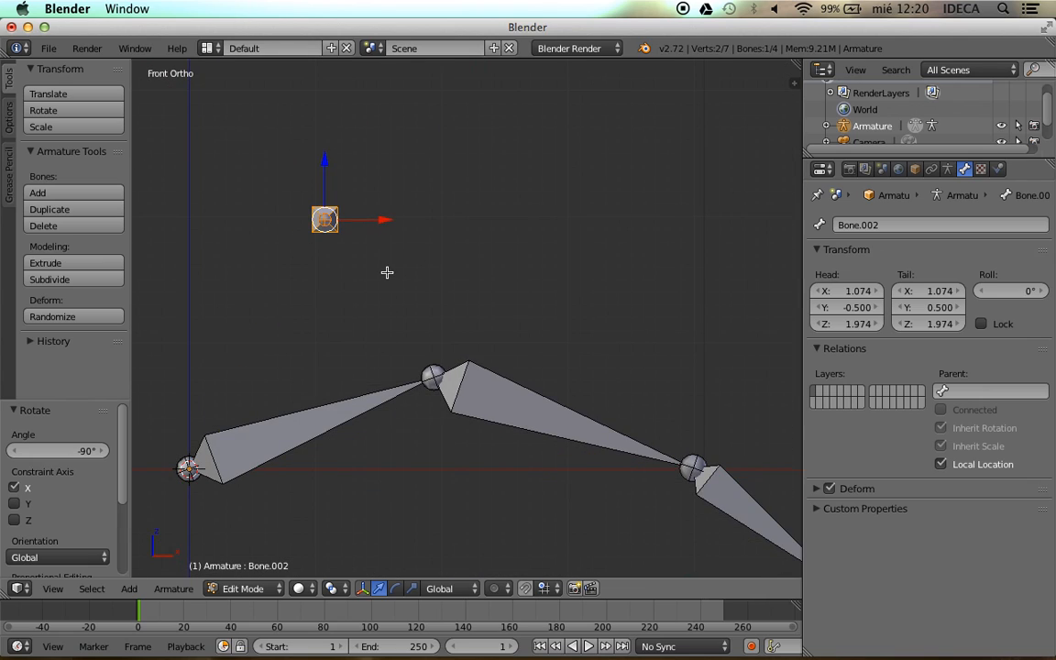
# Duplicate the rotated bone and offset the copy about 0.84 along X
pyautogui.hotkey('shift', 'd')
pyautogui.press('x')
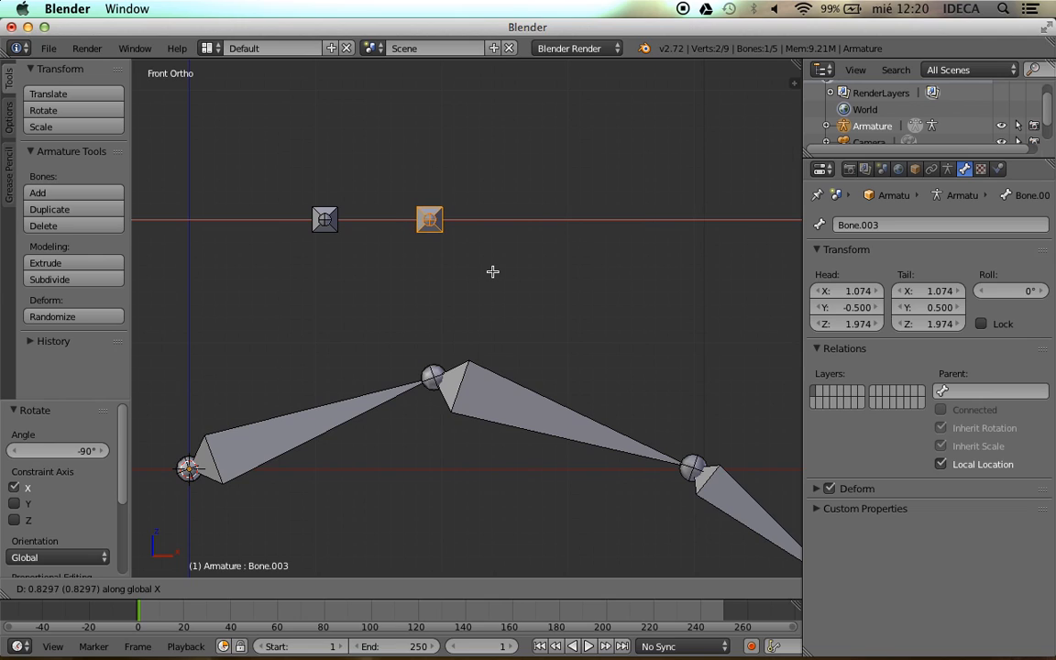
pyautogui.click(493, 271)
pyautogui.scroll(-3, 449, 302)
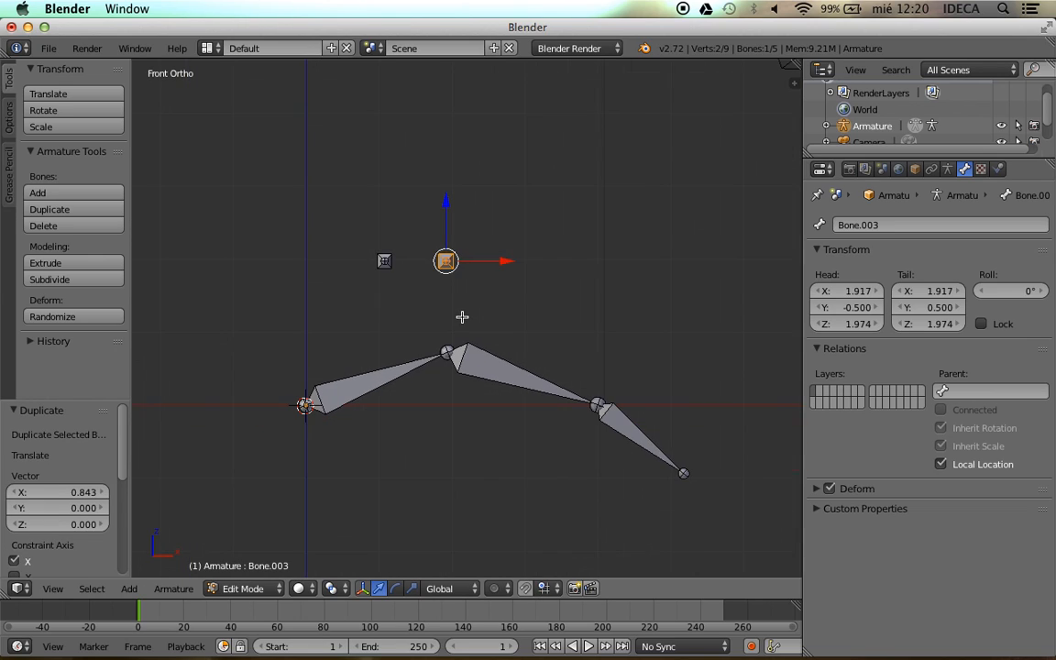
pyautogui.keyDown('shift'); pyautogui.moveTo(494, 334); pyautogui.dragTo(460, 298, button='middle'); pyautogui.keyUp('shift')
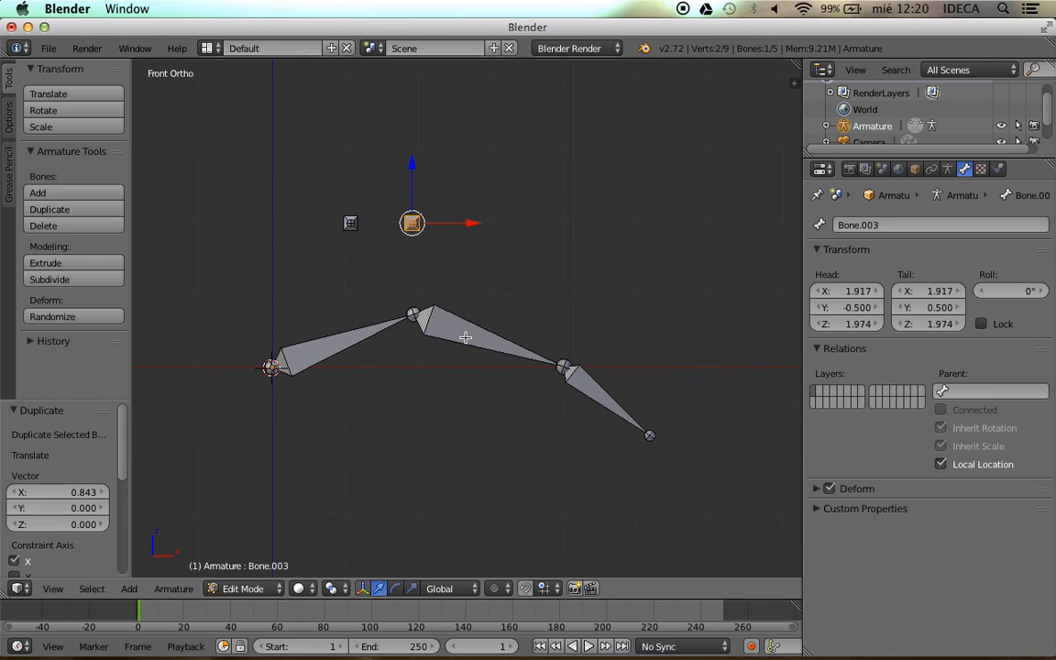
# Rename the duplicated bone above the chain as Switch
pyautogui.rightClick(596, 388)
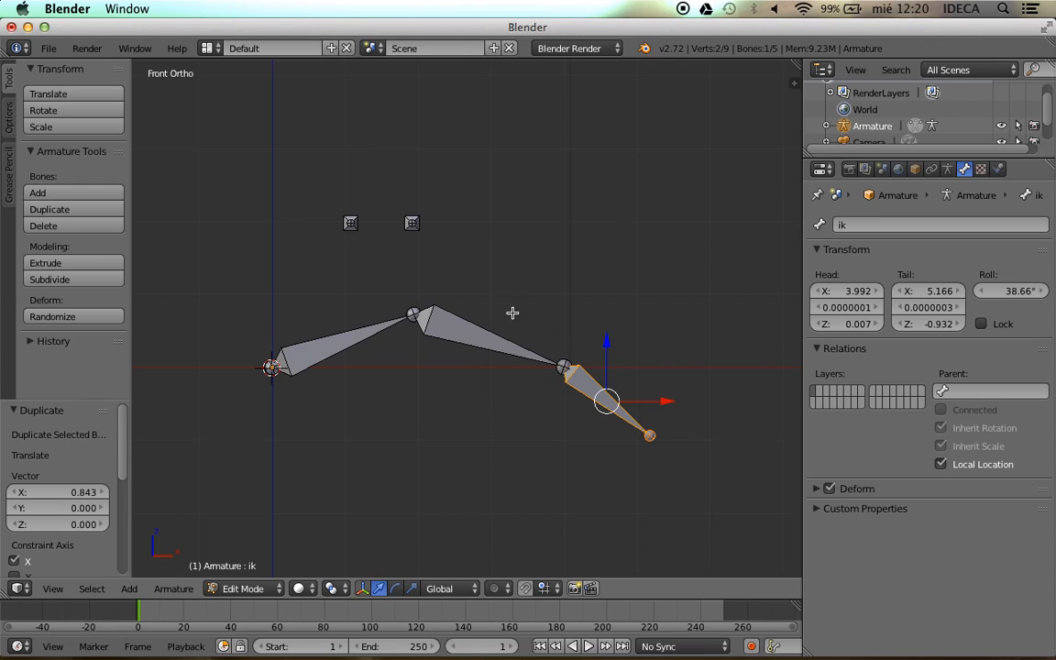
pyautogui.rightClick(410, 223)
pyautogui.click(894, 224)
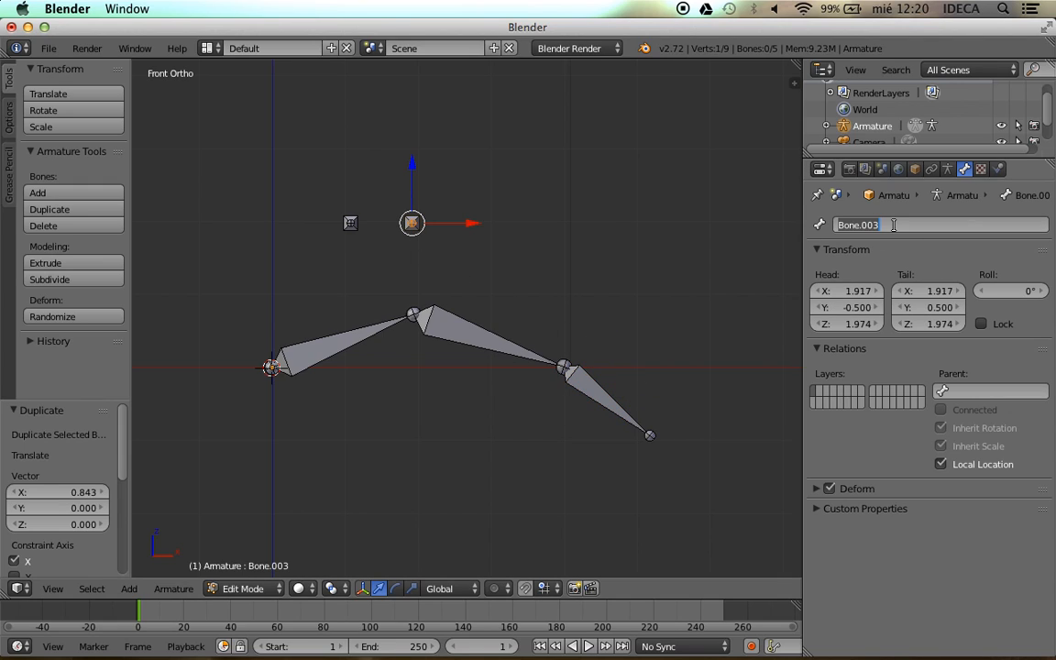
pyautogui.write('Switch')
pyautogui.press('Return')
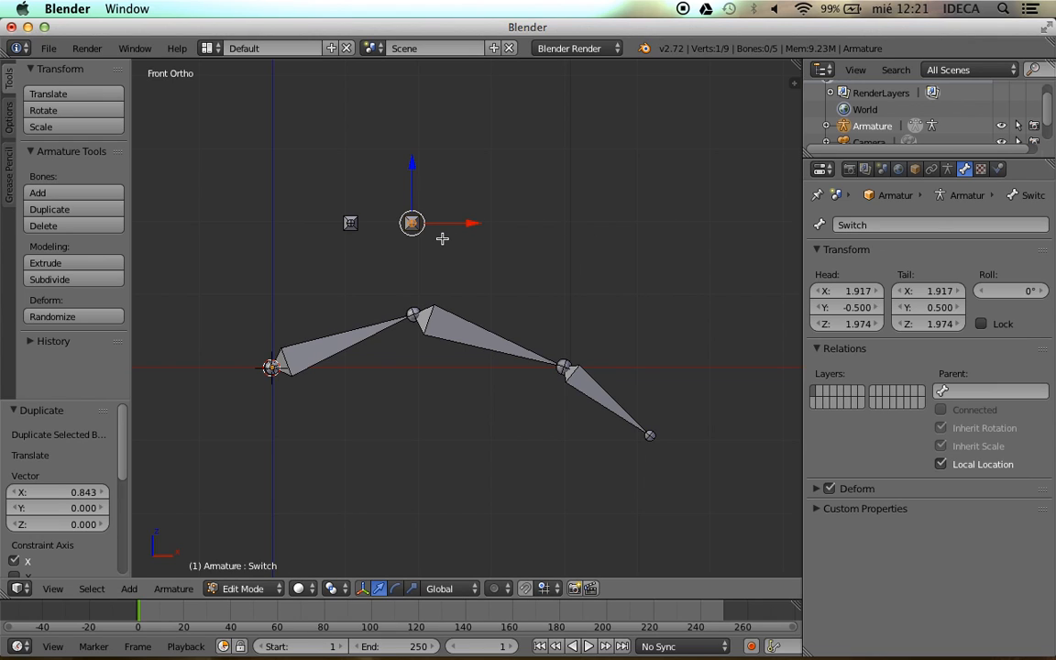
# Rename the original bone beside the Switch bone as panel
pyautogui.scroll(2, 439, 239)
pyautogui.scroll(-1, 414, 238)
pyautogui.rightClick(328, 205)
pyautogui.click(882, 224)
pyautogui.write('panel')
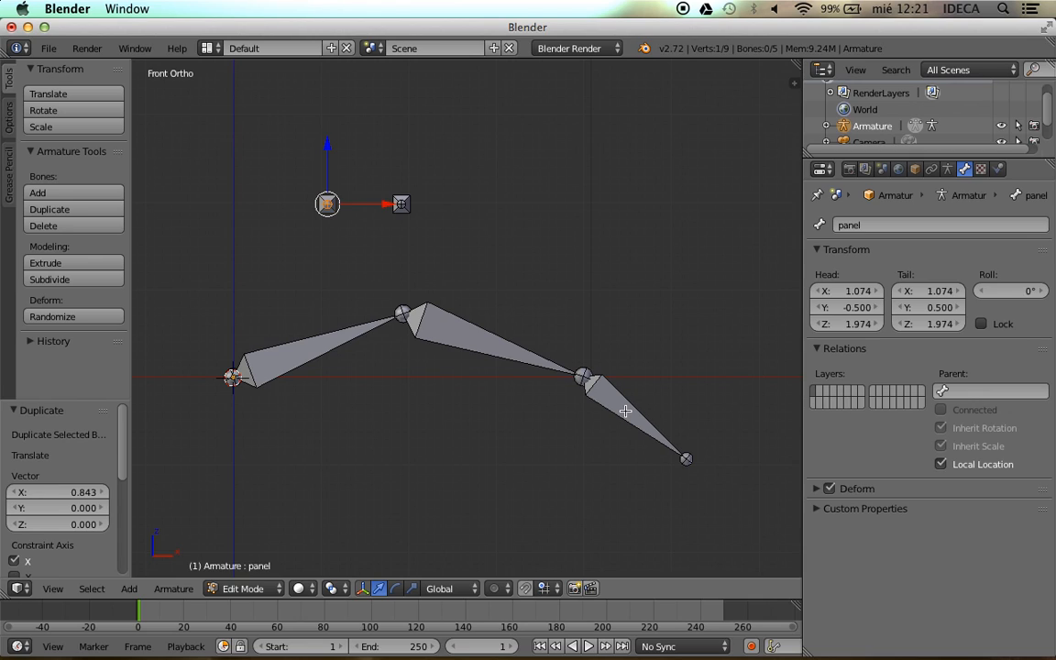
# Change the armature to Pose Mode and add an Inverse Kinematics constraint to the chain's middle bone
pyautogui.scroll(2, 594, 405)
pyautogui.scroll(-1, 594, 405)
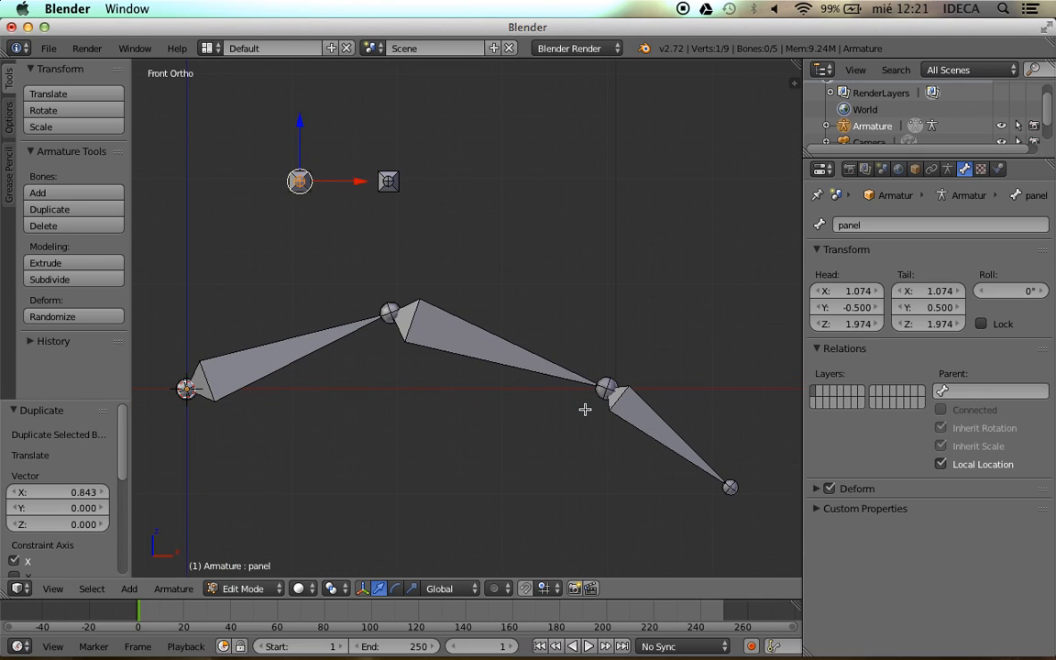
pyautogui.rightClick(488, 354)
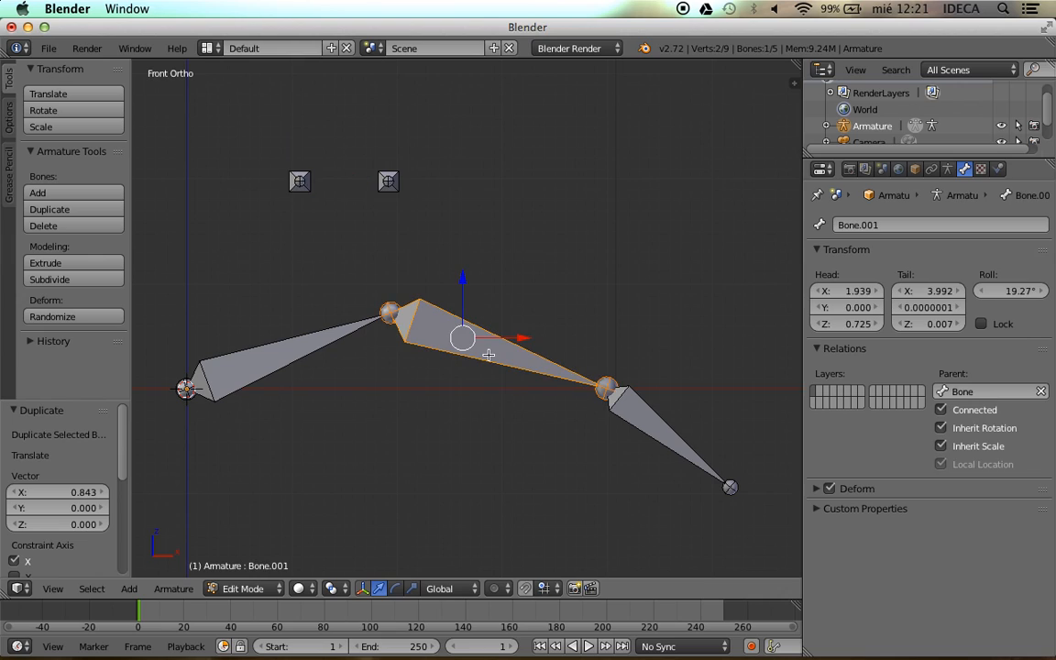
pyautogui.click(245, 588)
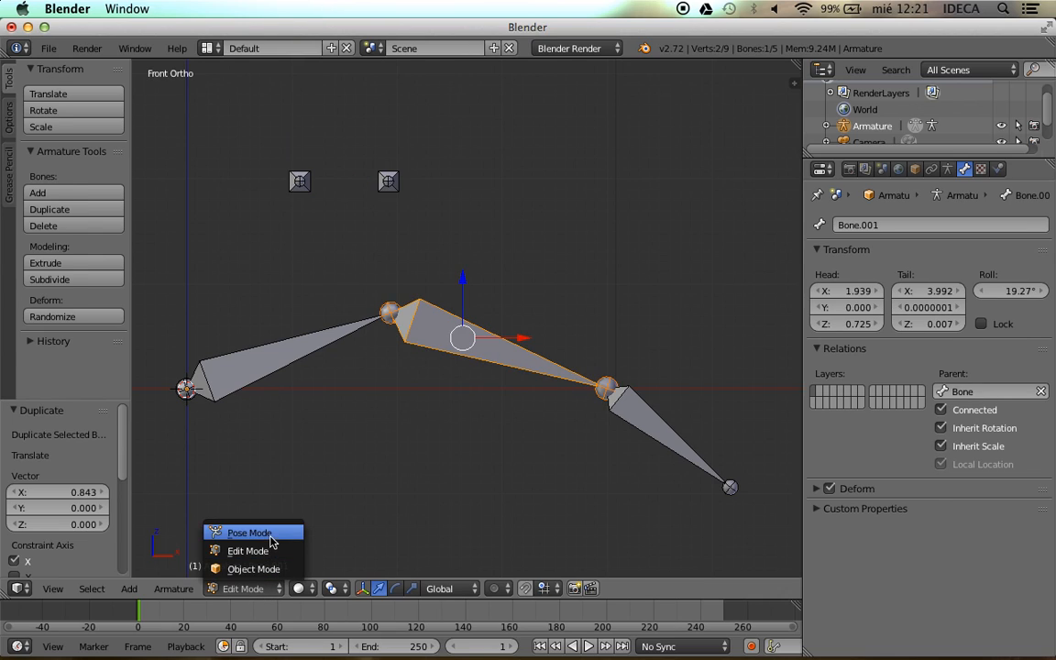
pyautogui.click(256, 533)
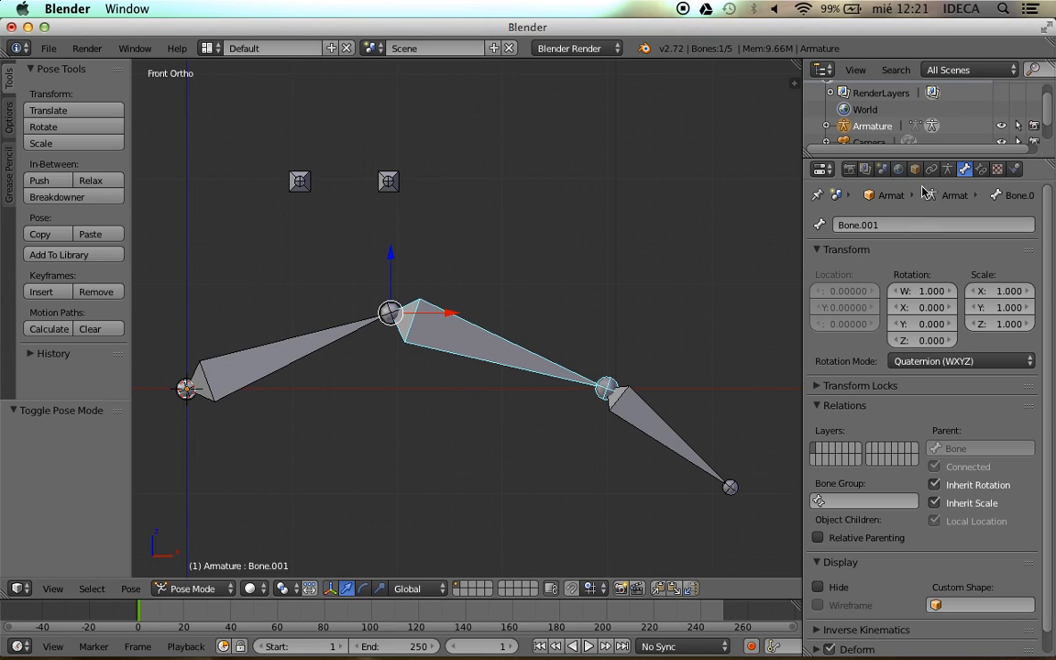
pyautogui.click(981, 169)
pyautogui.click(857, 224)
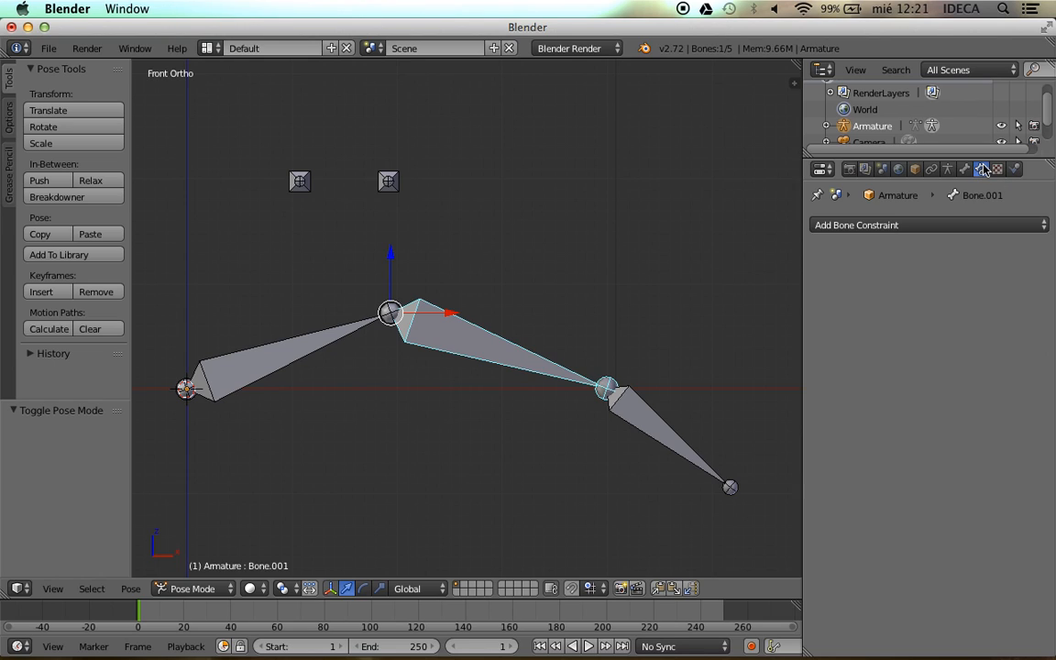
pyautogui.click(938, 226)
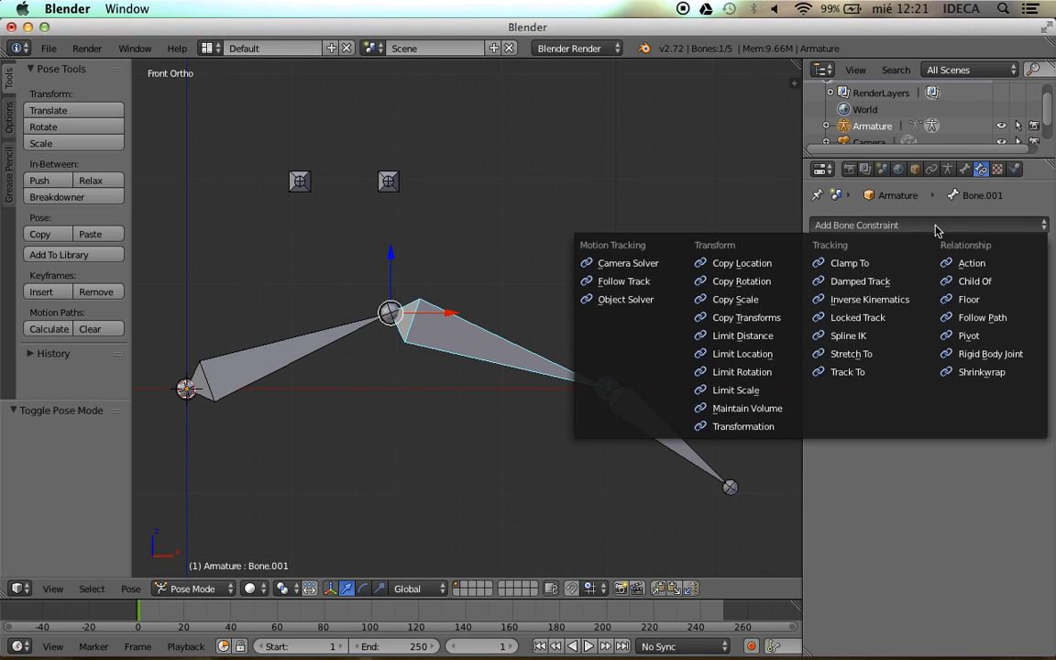
pyautogui.click(876, 304)
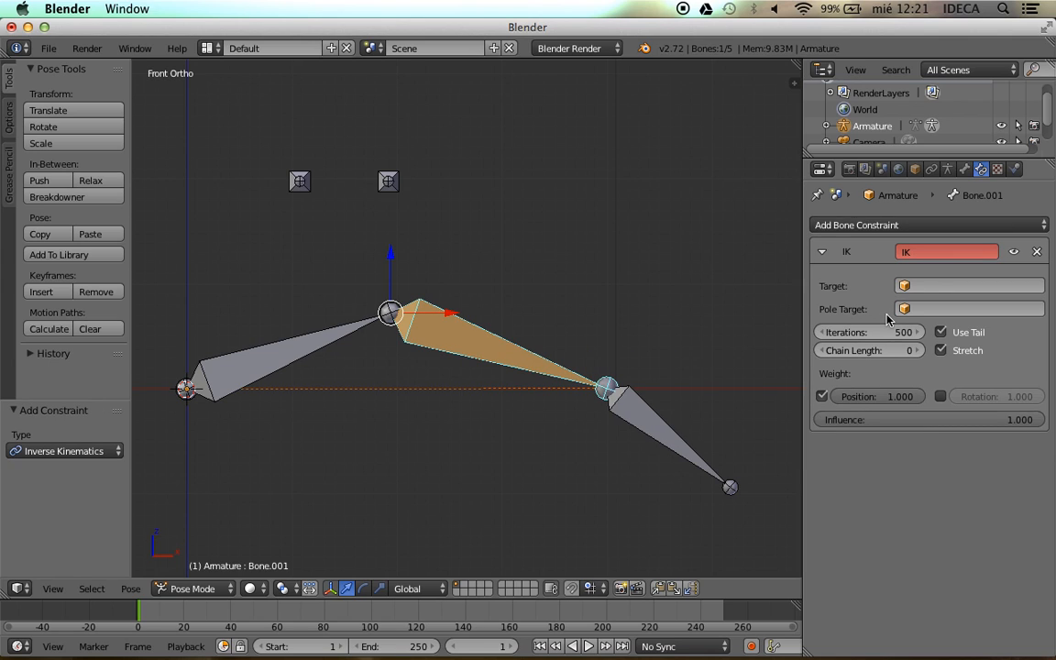
# Try moving the constrained middle bone to test how the IK chain bends
pyautogui.press('g')
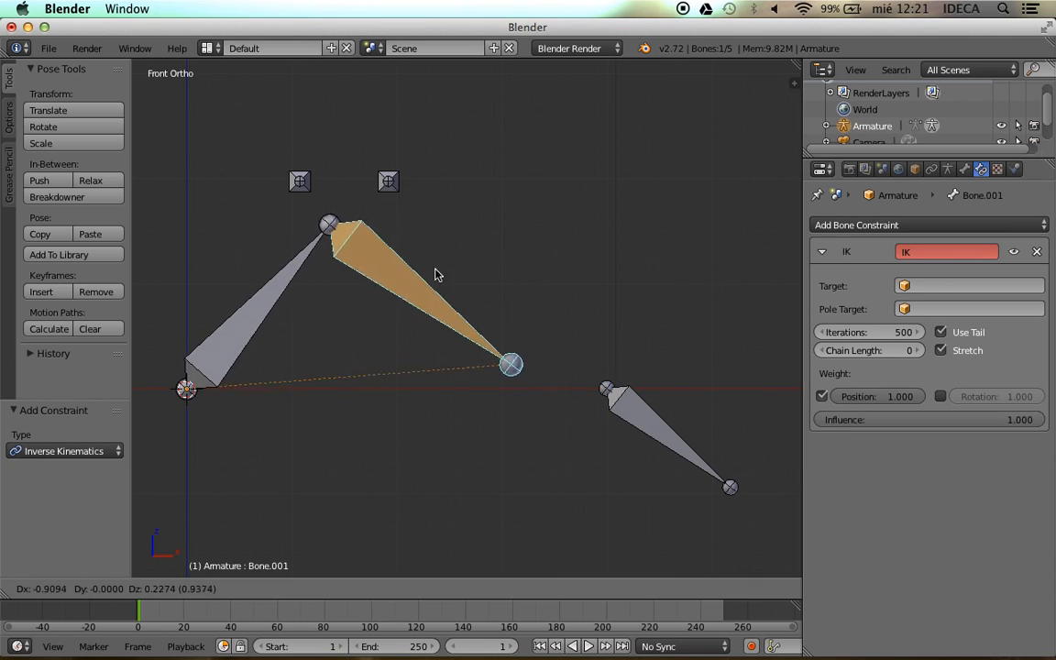
pyautogui.click(536, 284)
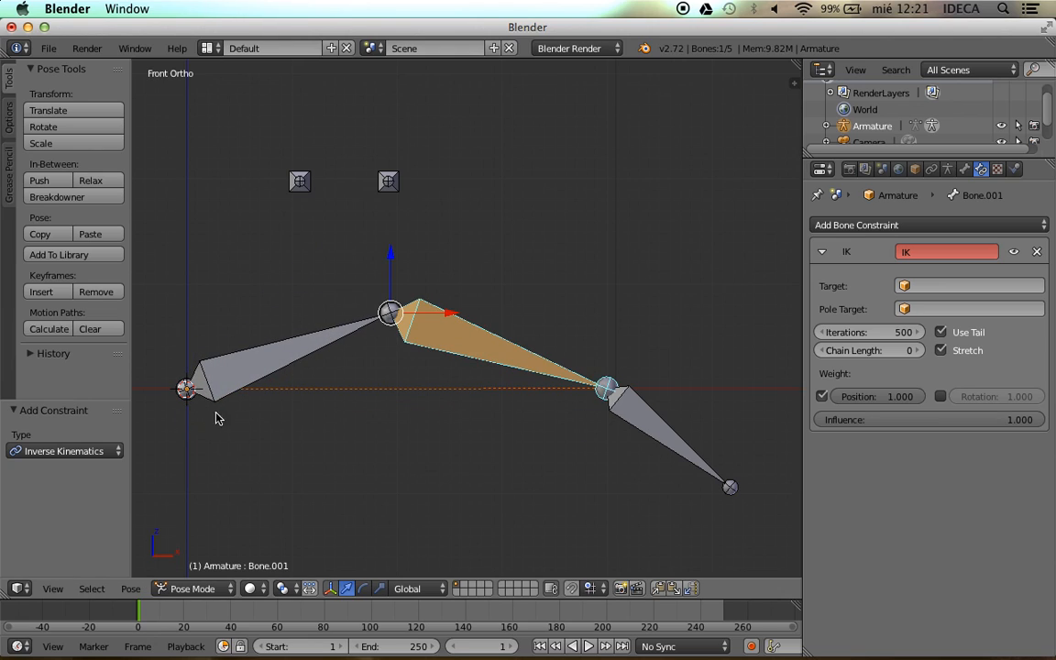
pyautogui.keyDown('shift'); pyautogui.moveTo(324, 401); pyautogui.dragTo(414, 349, button='middle'); pyautogui.keyUp('shift')
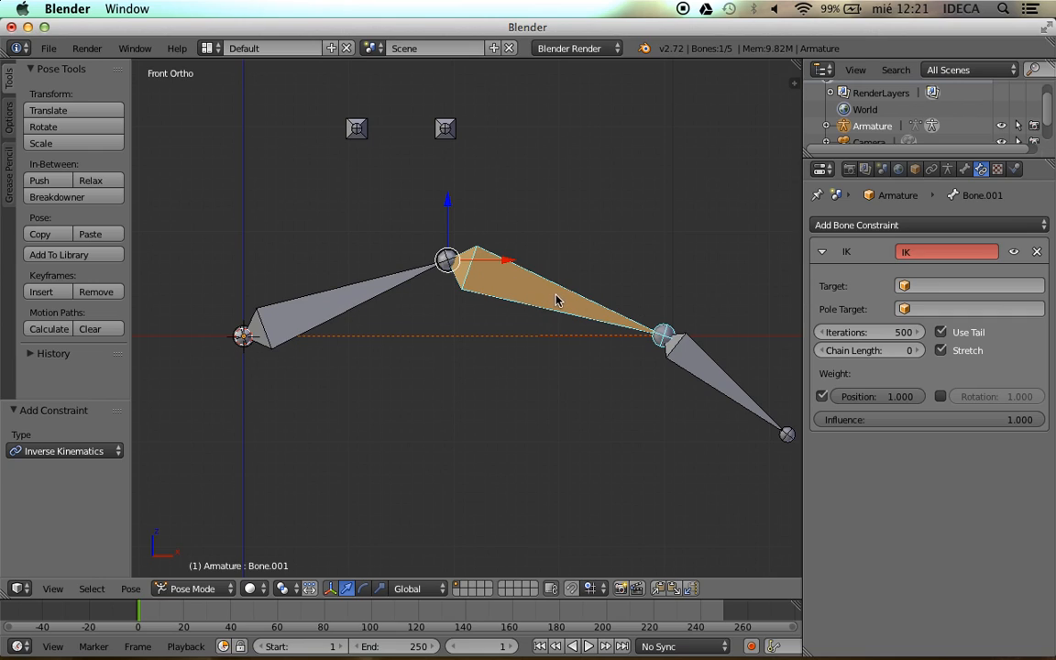
pyautogui.keyDown('shift'); pyautogui.moveTo(591, 297); pyautogui.dragTo(529, 285, button='middle'); pyautogui.keyUp('shift')
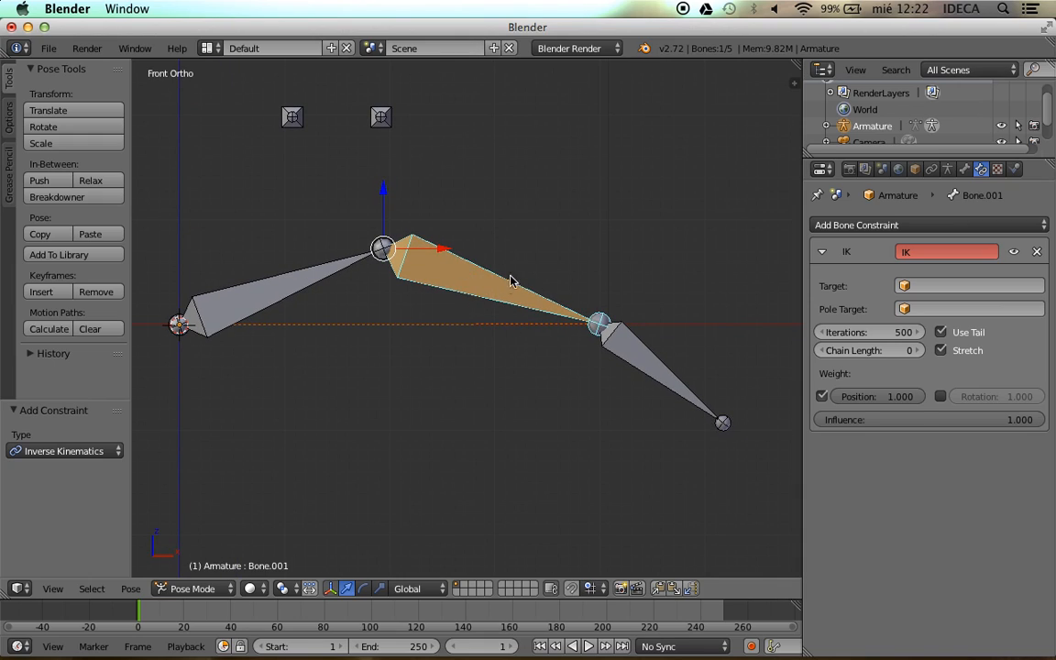
# Set the middle bone's IK constraint target to Armature and its target bone to ik
pyautogui.click(915, 286)
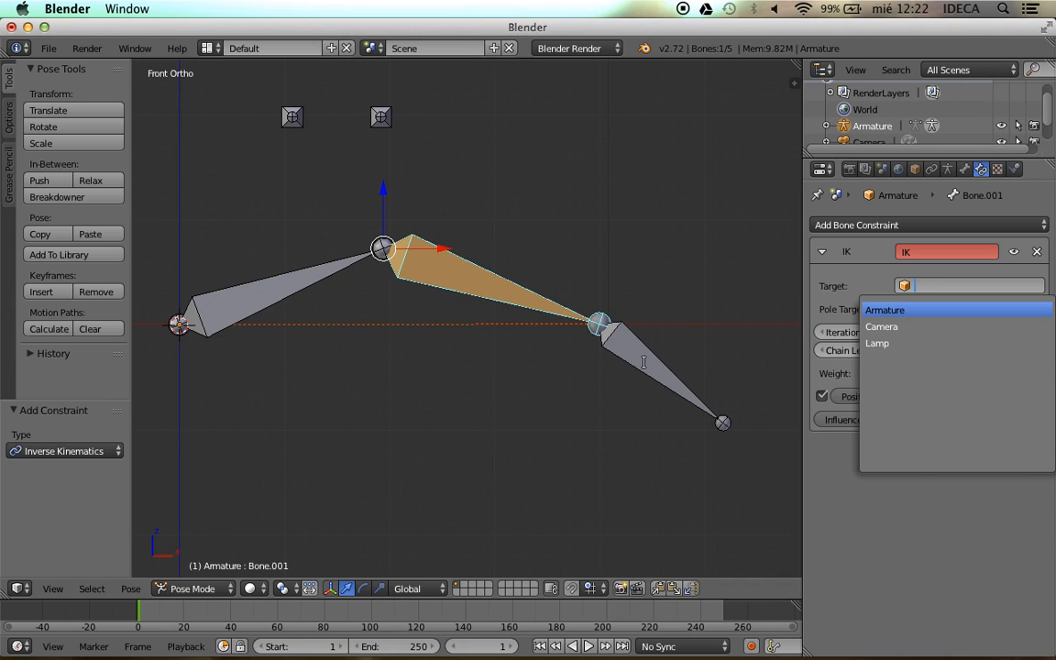
pyautogui.click(894, 309)
pyautogui.click(904, 308)
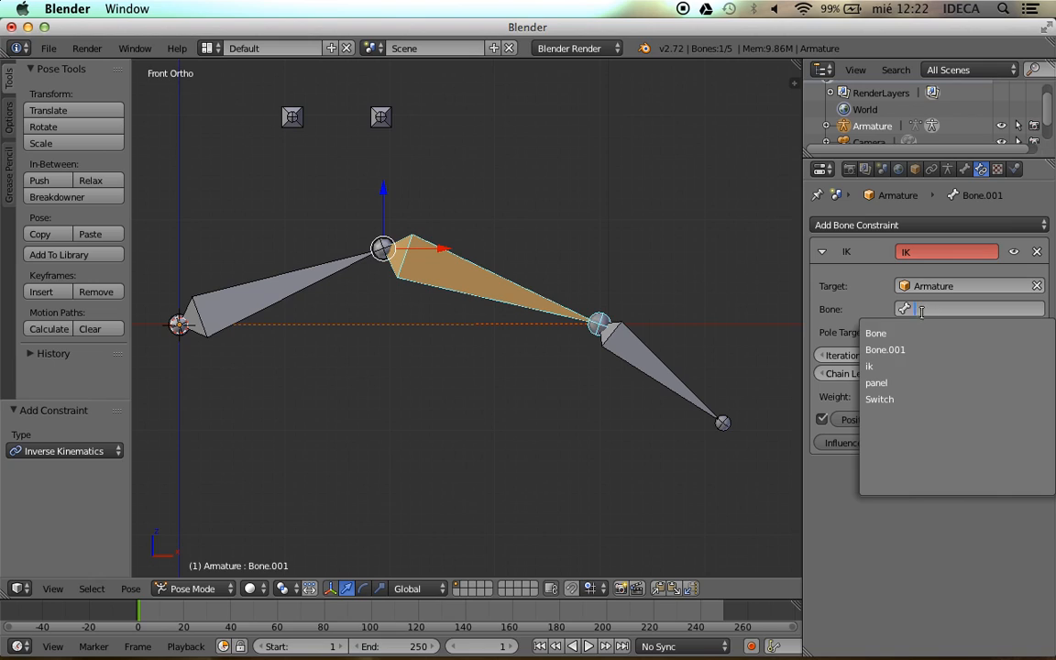
pyautogui.click(881, 366)
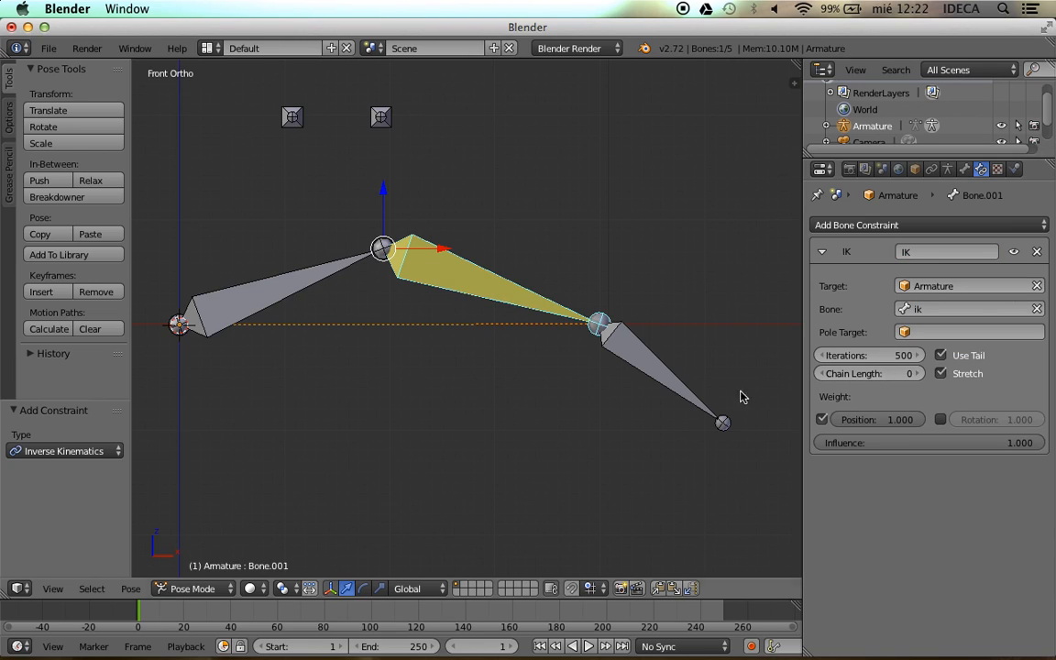
# Try moving the ik bone to test how the chain follows it
pyautogui.rightClick(646, 362)
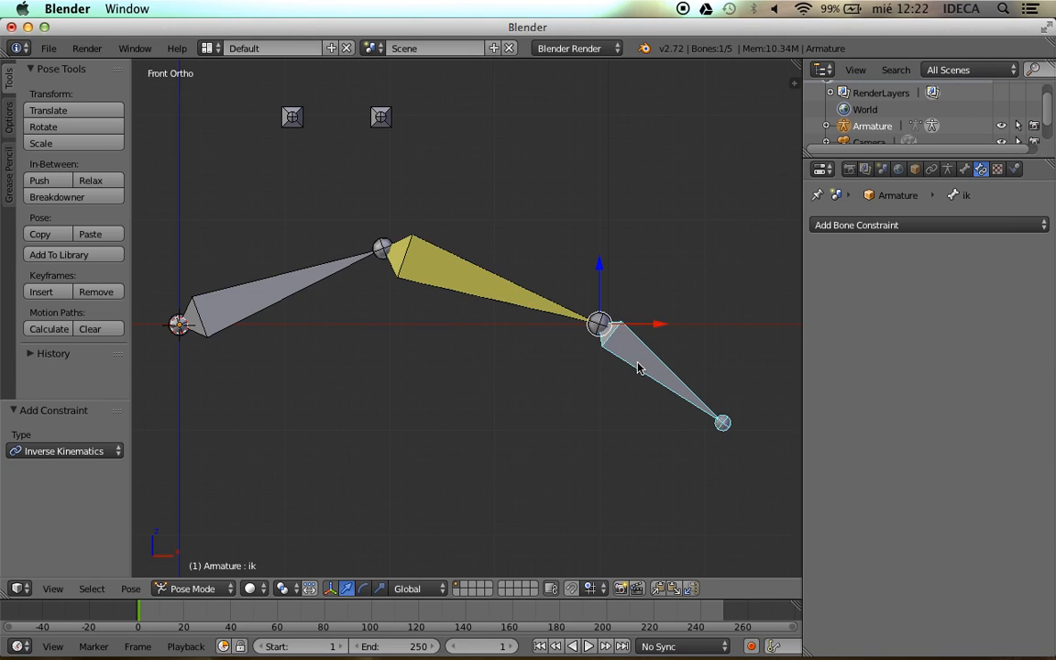
pyautogui.press('g')
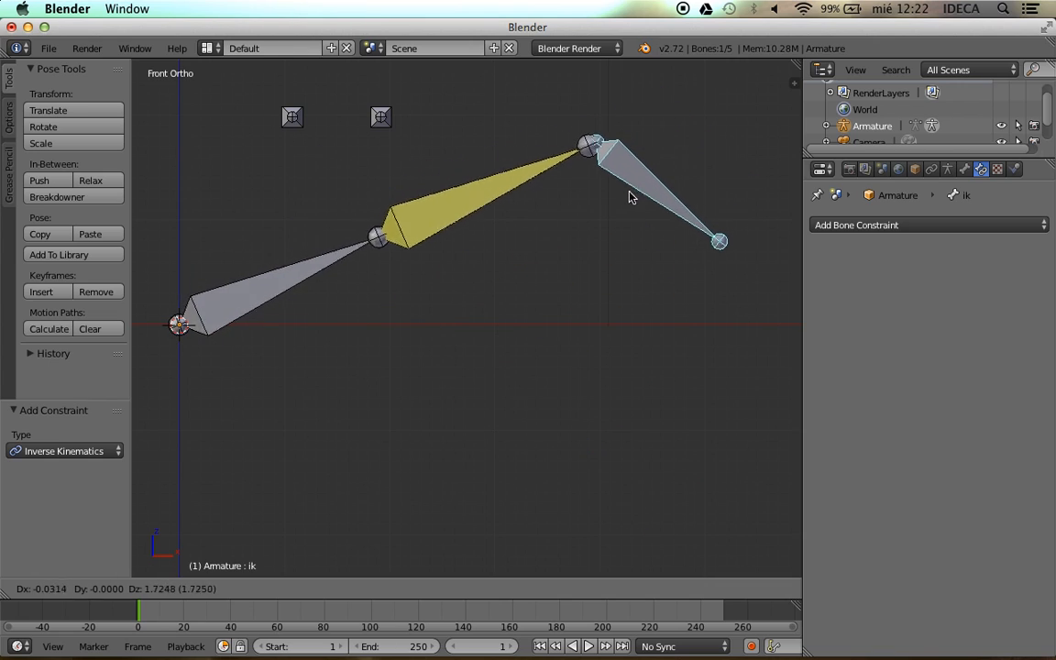
pyautogui.click(654, 371)
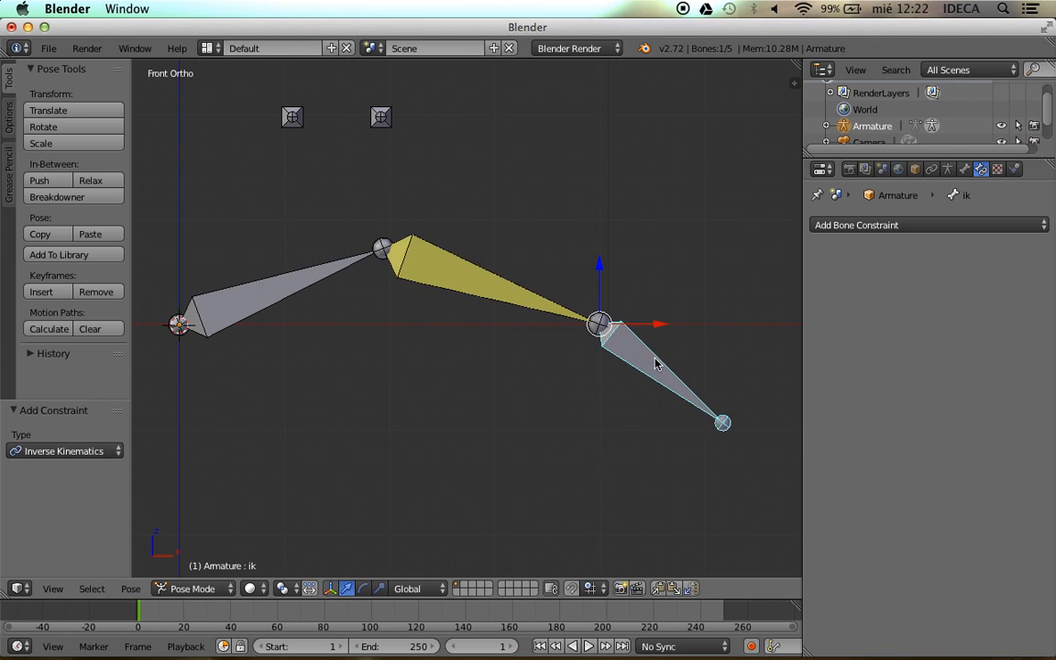
pyautogui.scroll(1, 615, 294)
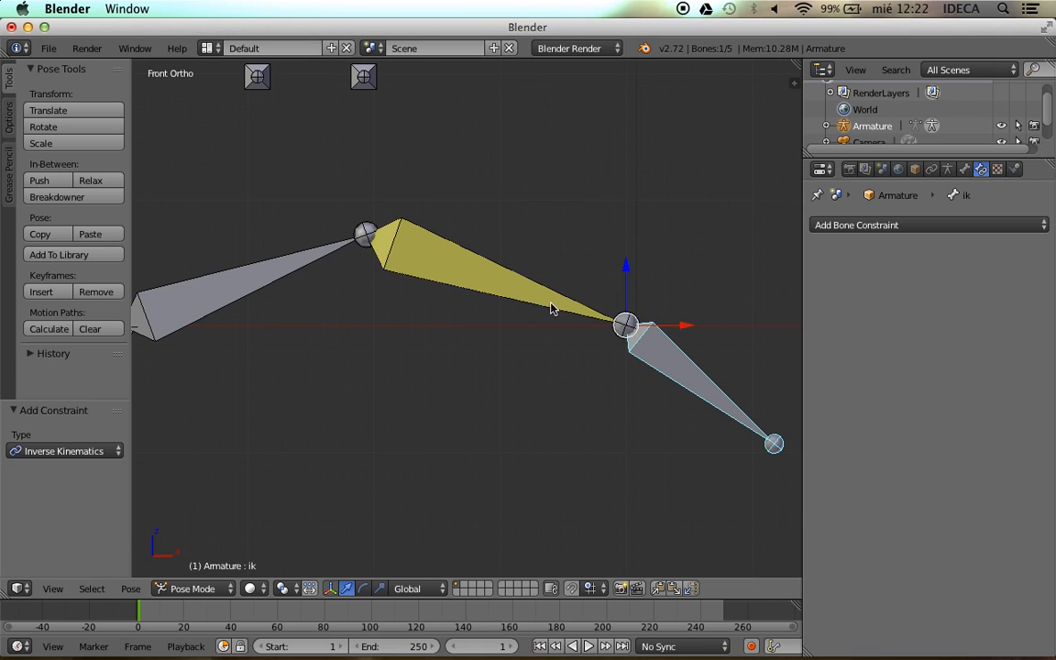
pyautogui.keyDown('shift'); pyautogui.moveTo(554, 309); pyautogui.dragTo(623, 285, button='middle'); pyautogui.keyUp('shift')
pyautogui.scroll(-2, 601, 307)
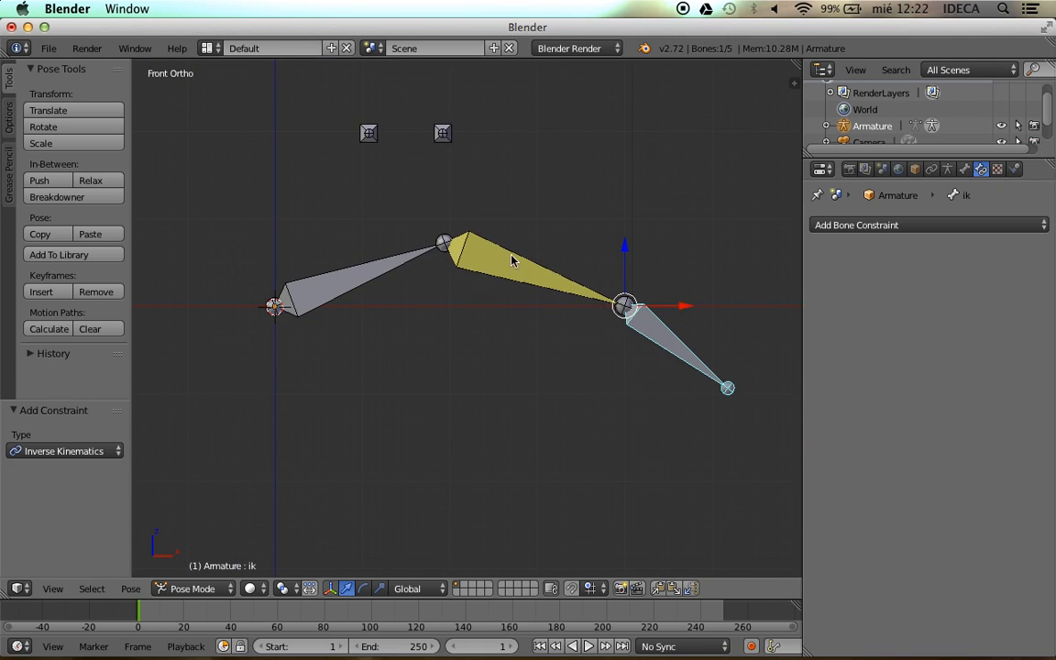
pyautogui.scroll(1, 503, 263)
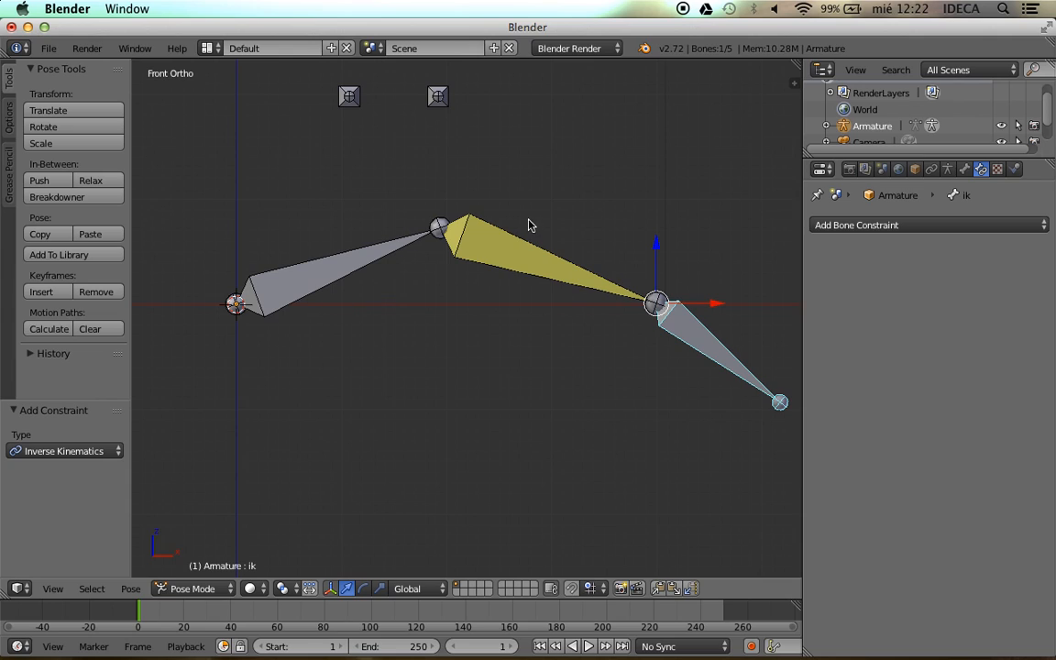
pyautogui.keyDown('shift'); pyautogui.moveTo(513, 220); pyautogui.dragTo(493, 244, button='middle'); pyautogui.keyUp('shift')
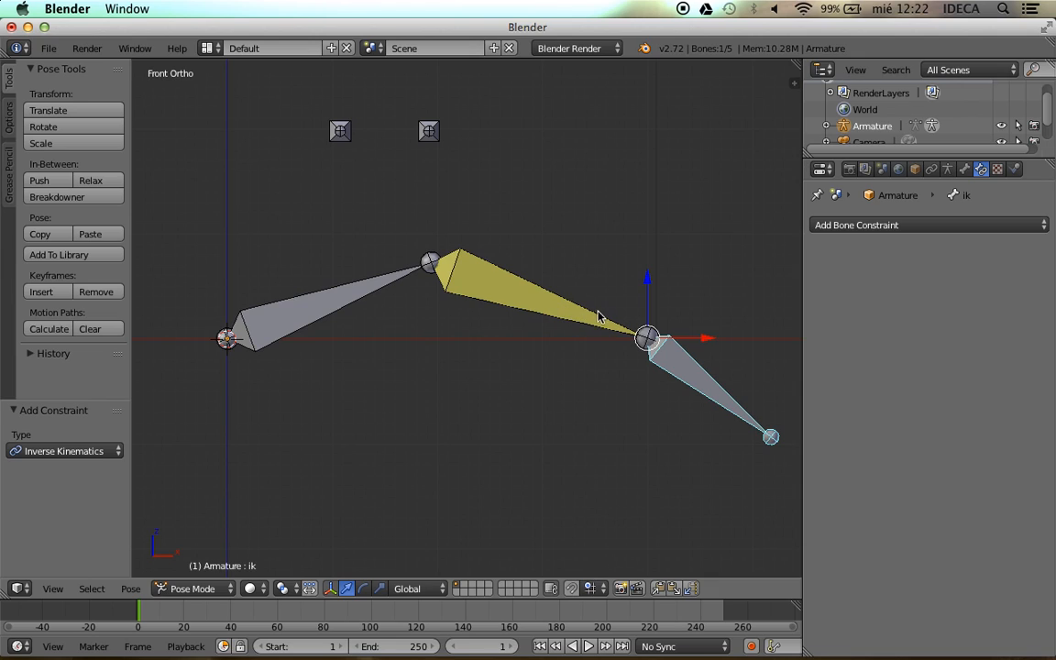
# Try varying the middle bone's IK influence, restore it to 1.000, and test moving the ik bone at full influence
pyautogui.rightClick(530, 299)
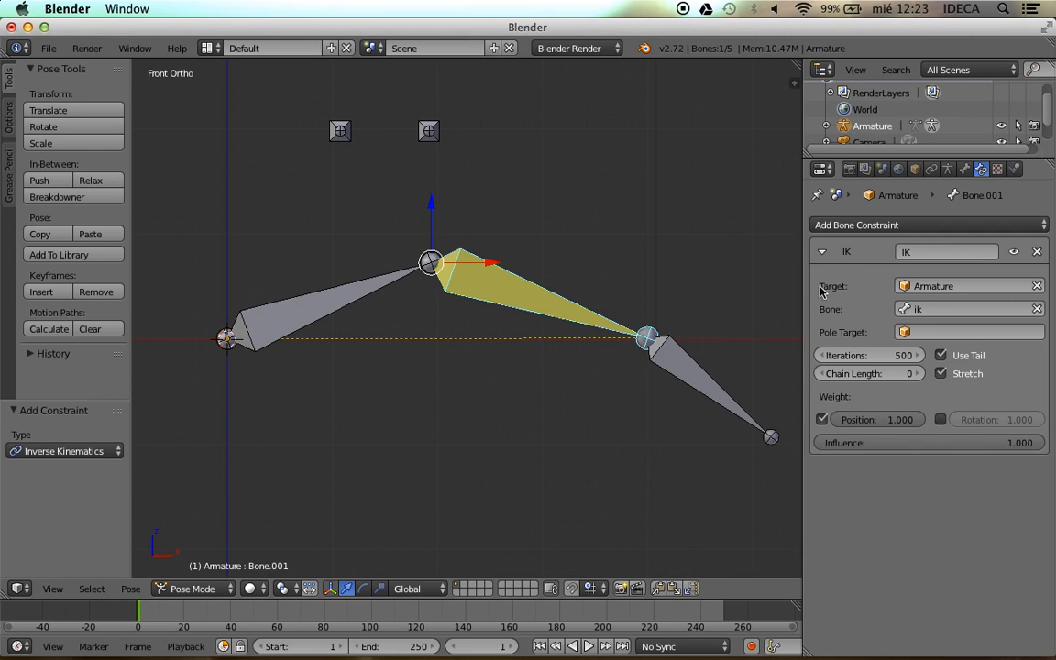
pyautogui.moveTo(972, 443); pyautogui.dragTo(816, 443)
pyautogui.moveTo(889, 443); pyautogui.dragTo(1048, 443)
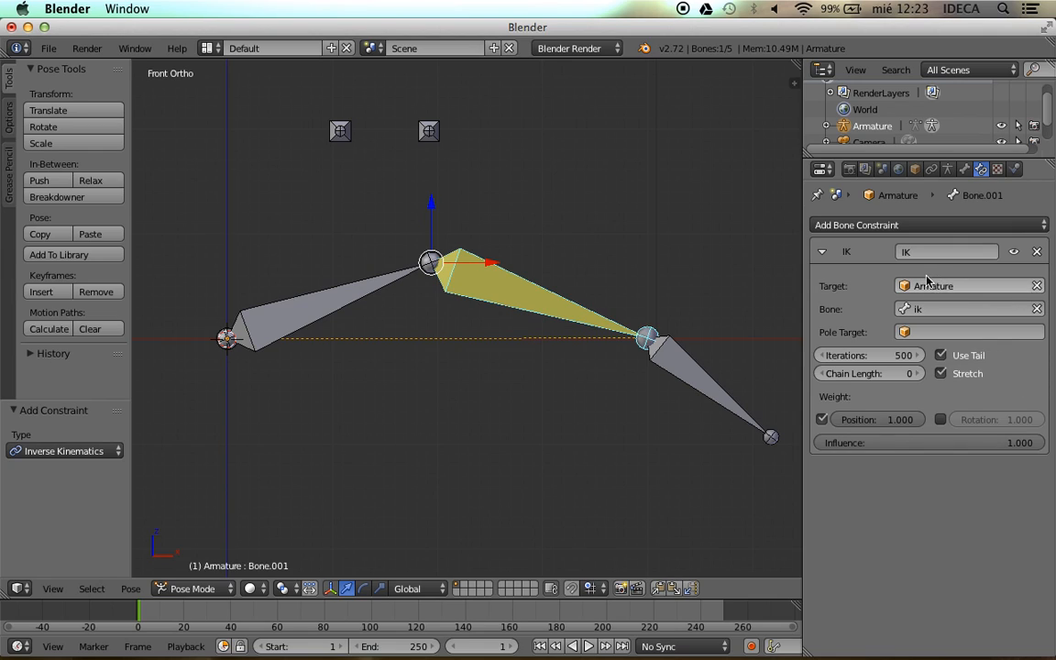
pyautogui.rightClick(675, 377)
pyautogui.press('g')
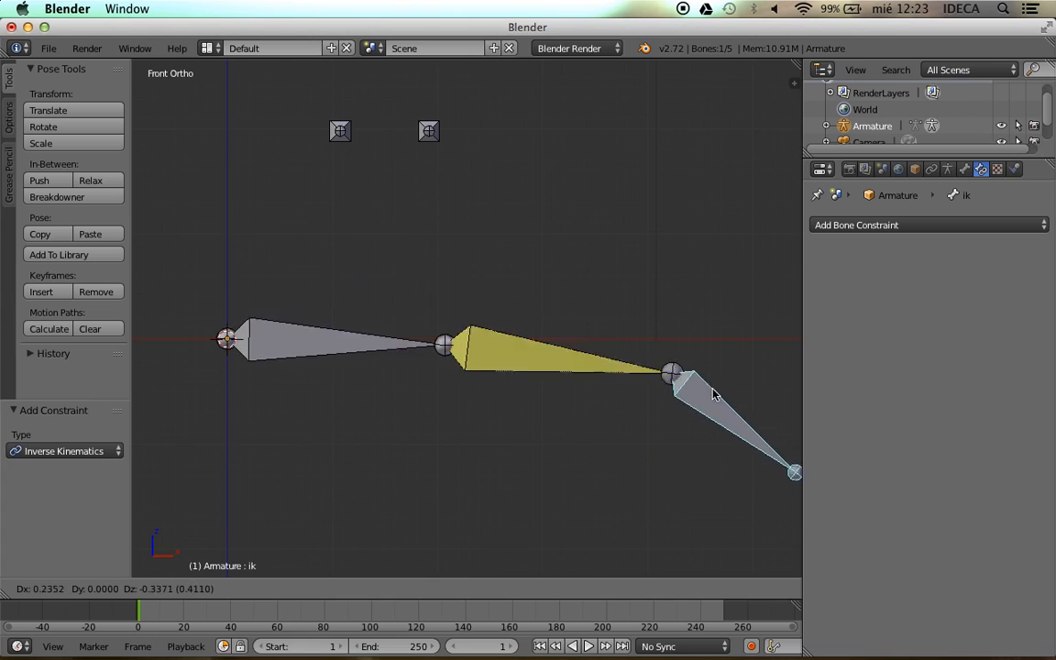
pyautogui.click(656, 376)
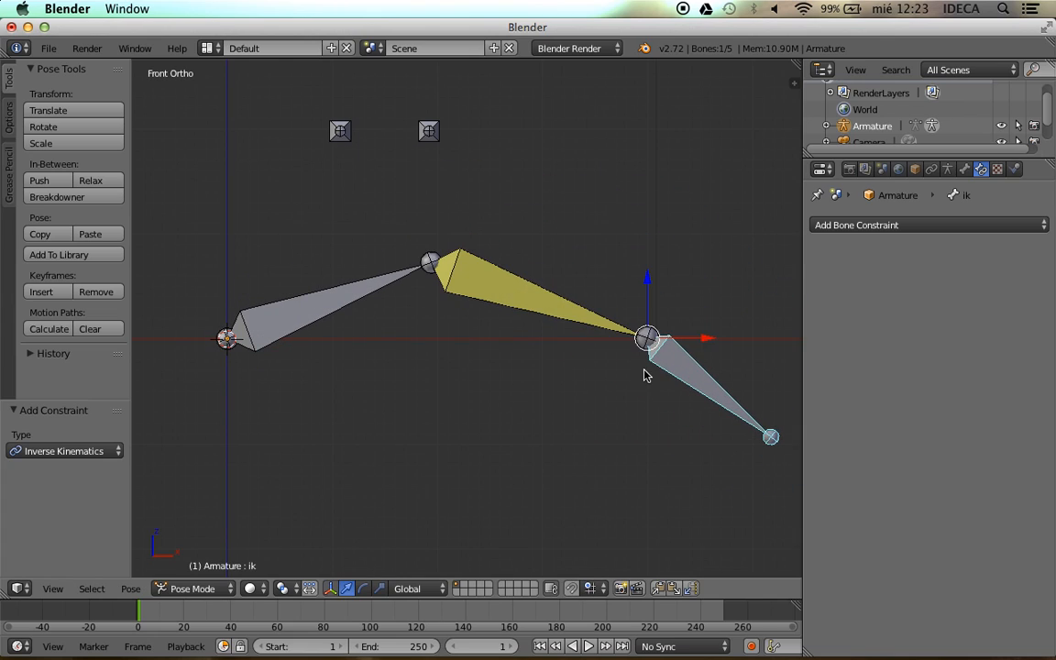
# Test moving the ik bone with the middle bone's IK influence at 0.000, and restore the influence to 1.000
pyautogui.rightClick(536, 311)
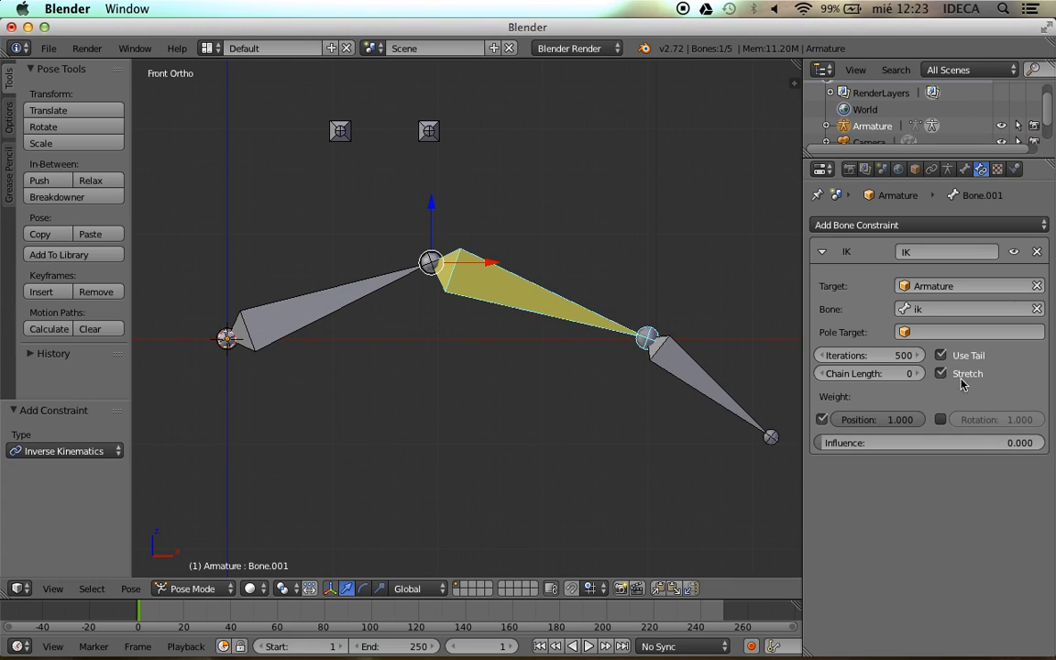
pyautogui.rightClick(662, 365)
pyautogui.press('g')
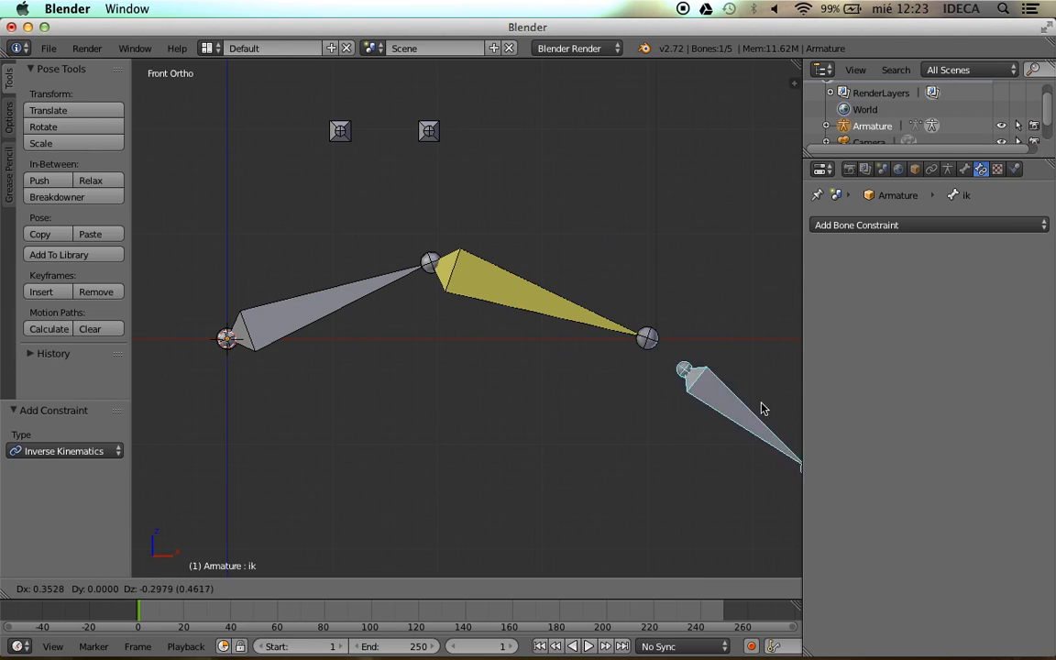
pyautogui.rightClick(684, 347)
pyautogui.rightClick(541, 293)
pyautogui.moveTo(860, 443); pyautogui.dragTo(1046, 443)
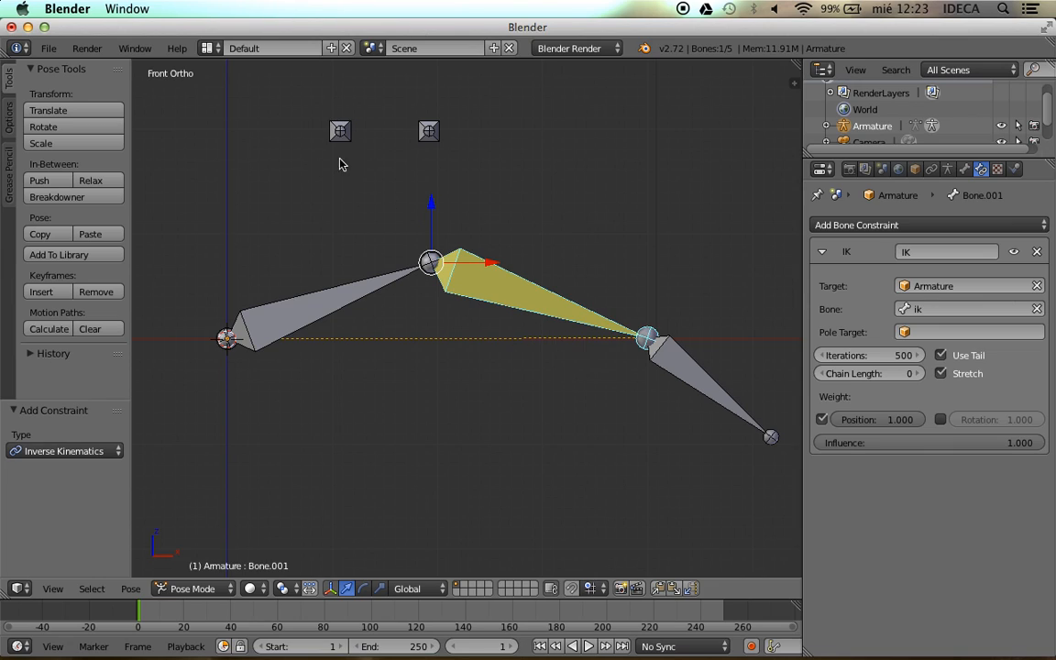
# Change the armature to Object Mode and add a Text object at the origin
pyautogui.scroll(-2, 416, 223)
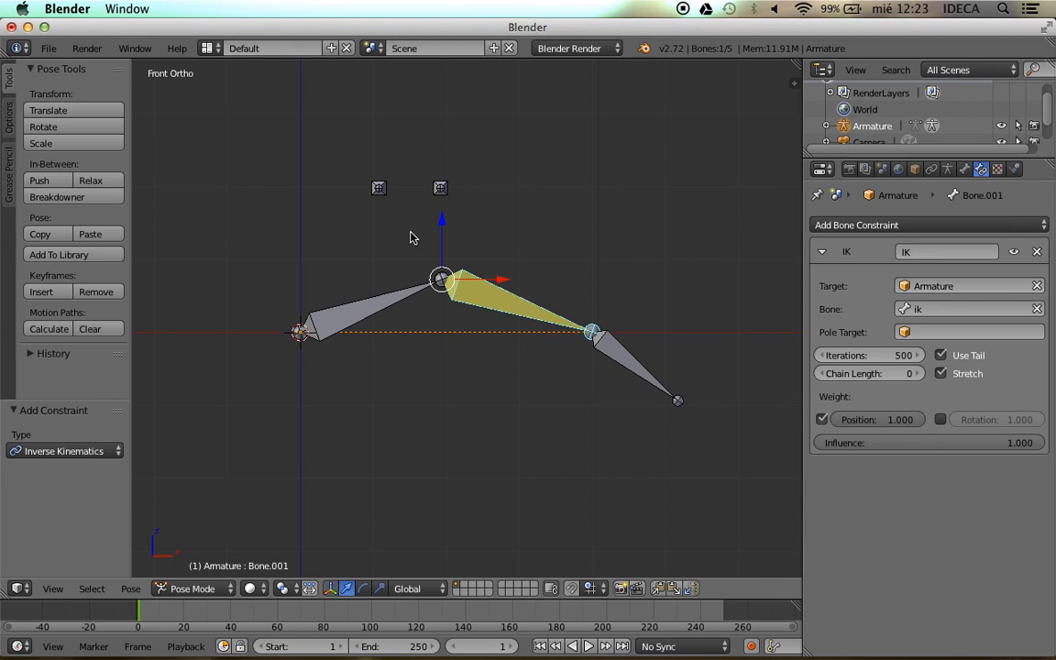
pyautogui.click(197, 589)
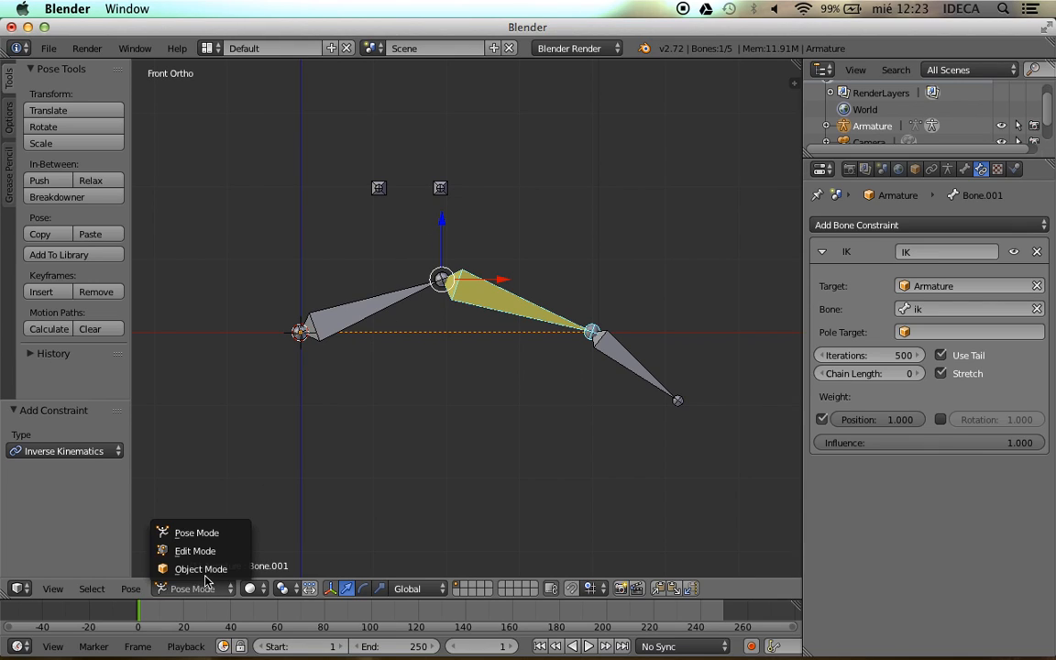
pyautogui.click(229, 536)
pyautogui.hotkey('shift', 'a')
pyautogui.moveTo(360, 315)
pyautogui.click(361, 294)
pyautogui.moveTo(359, 306); pyautogui.dragTo(360, 394, button='middle')
pyautogui.press('r')
pyautogui.press('x')
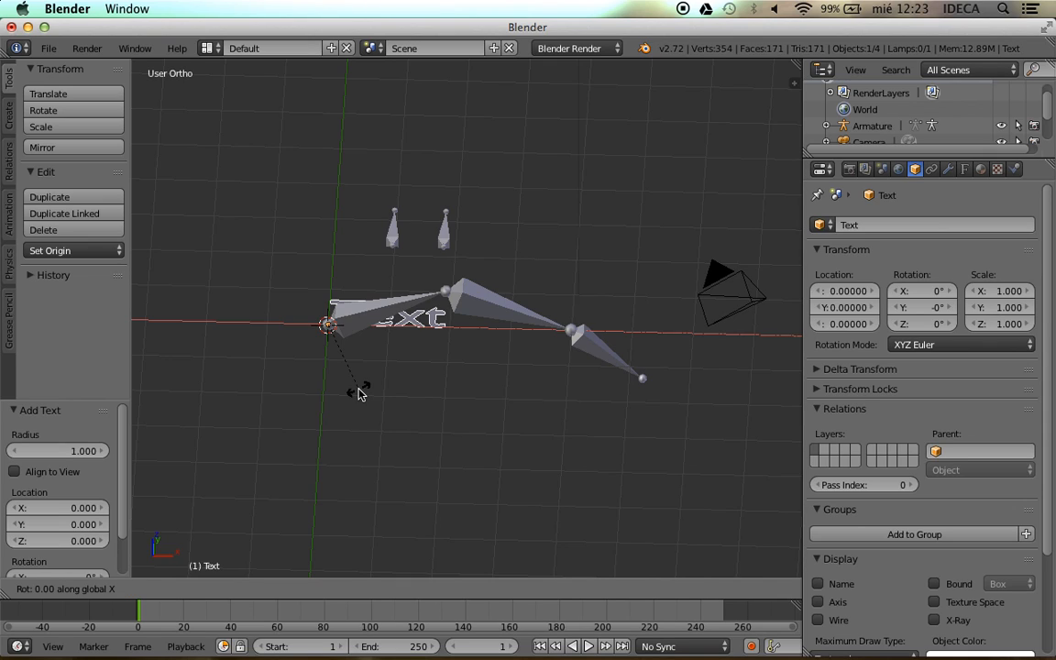
pyautogui.press('Escape')
pyautogui.press('Tab')
pyautogui.press('Tab')
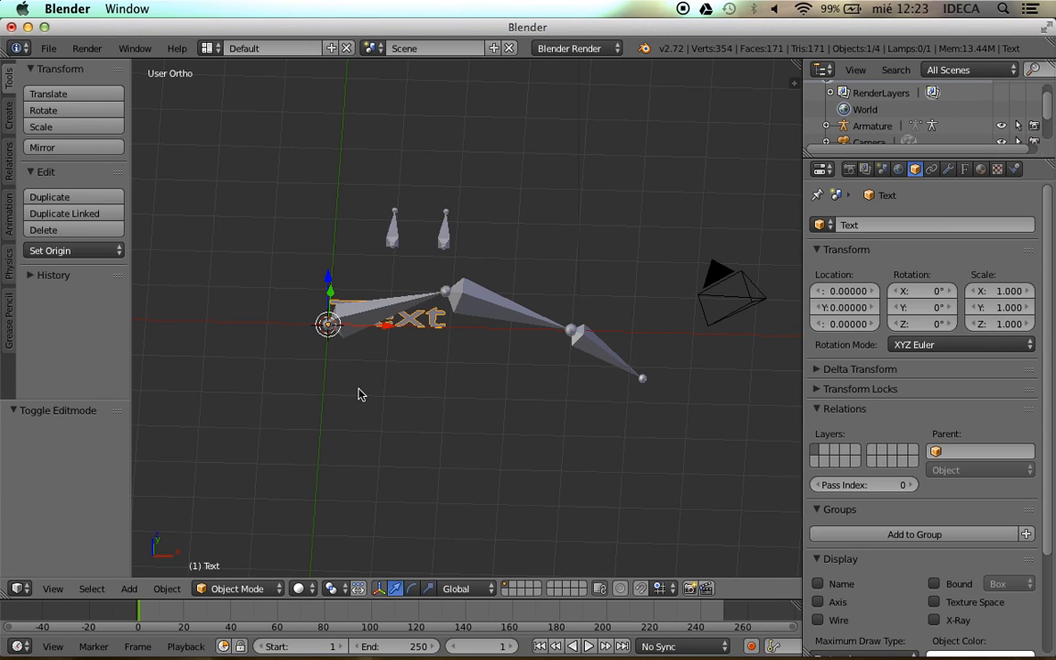
# Rotate the text 90° about the X axis and move it up about 1.54 units in front view, over the control bones
pyautogui.write('rx90')
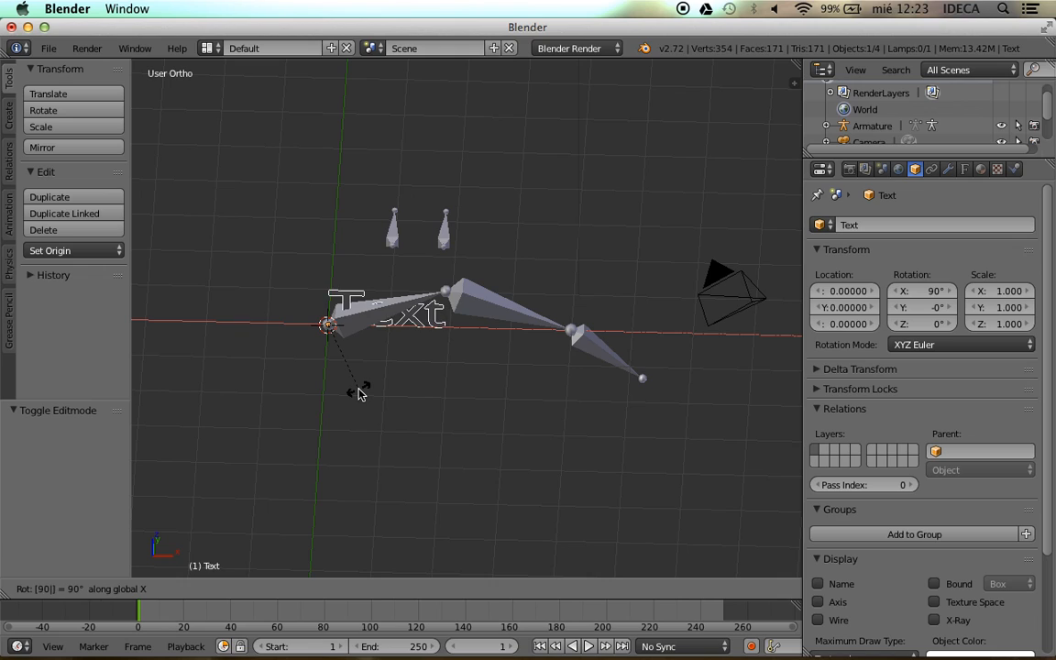
pyautogui.press('Return')
pyautogui.press('KP_1')
pyautogui.scroll(3, 470, 462)
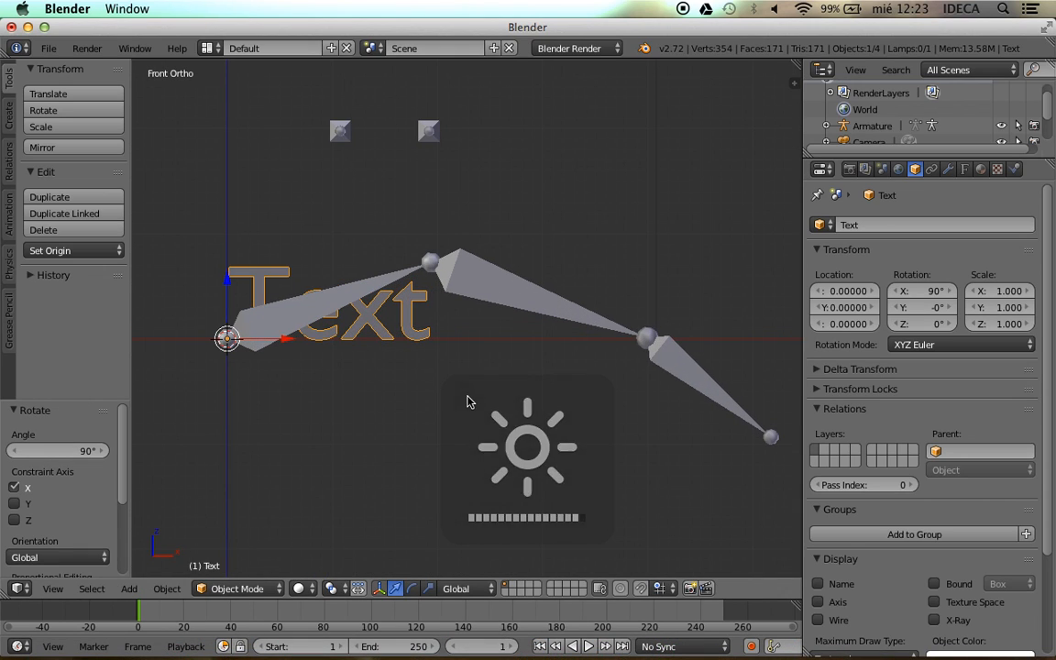
pyautogui.press('g')
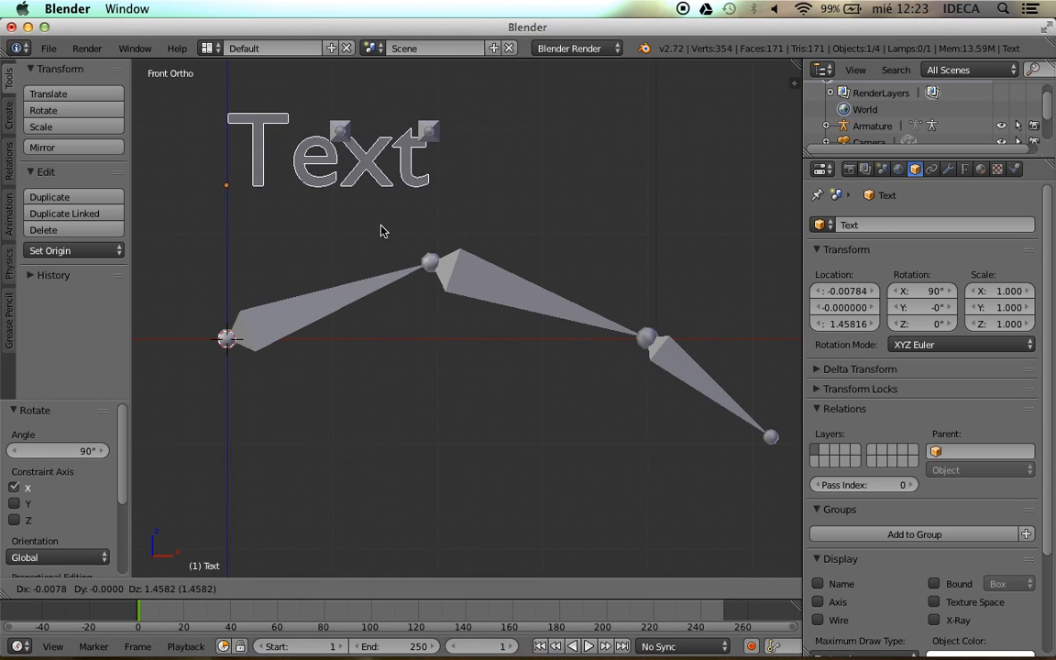
pyautogui.click(376, 224)
pyautogui.press('space')
pyautogui.write('conver')
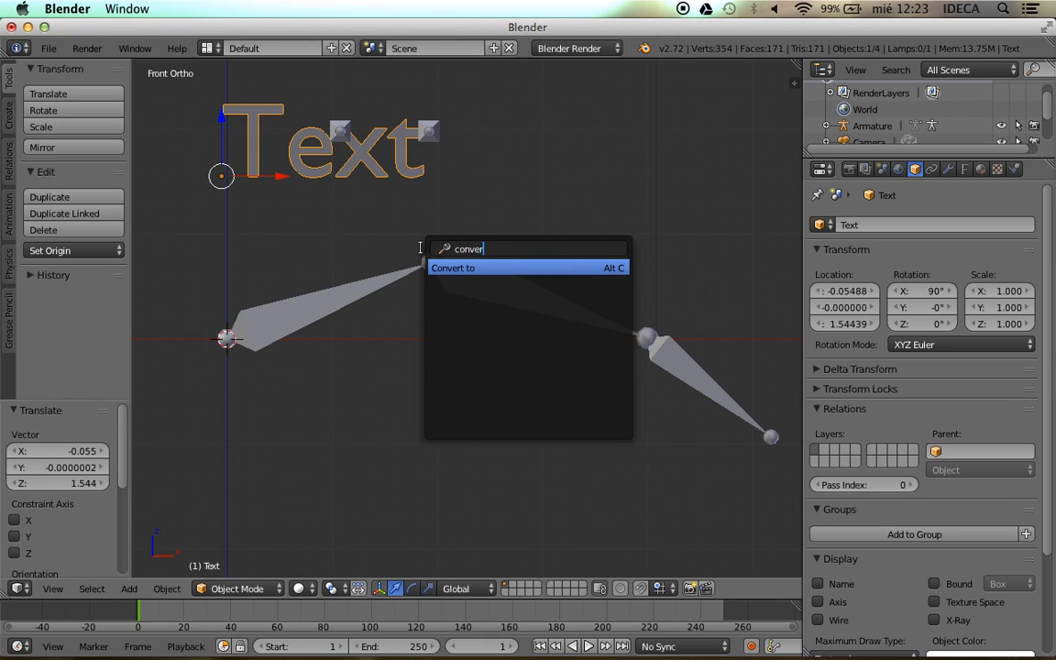
pyautogui.press('Return')
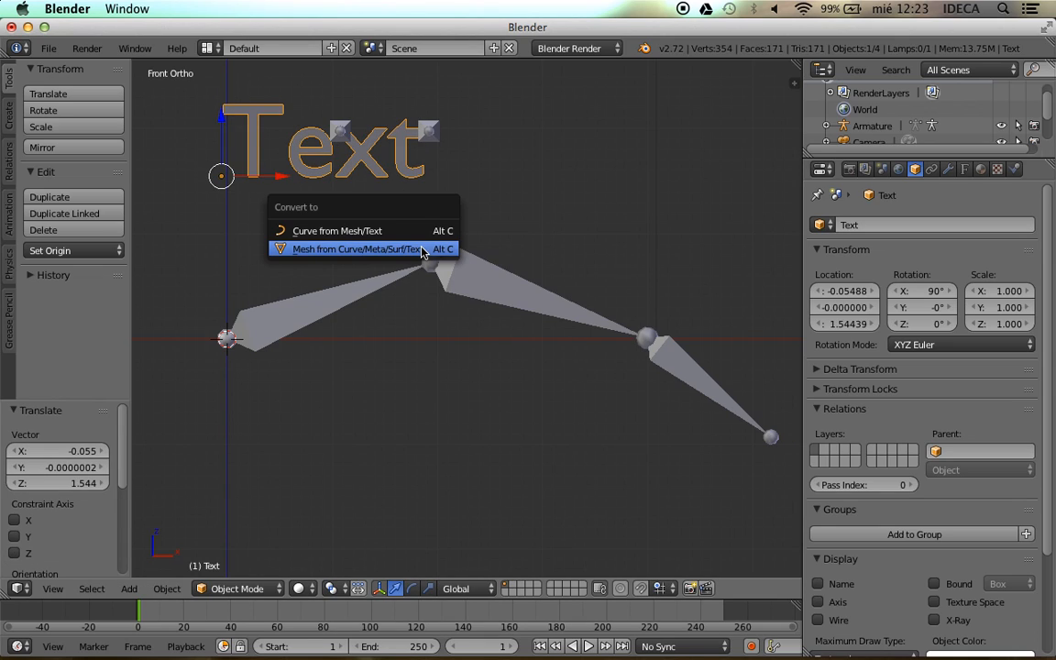
pyautogui.click(348, 250)
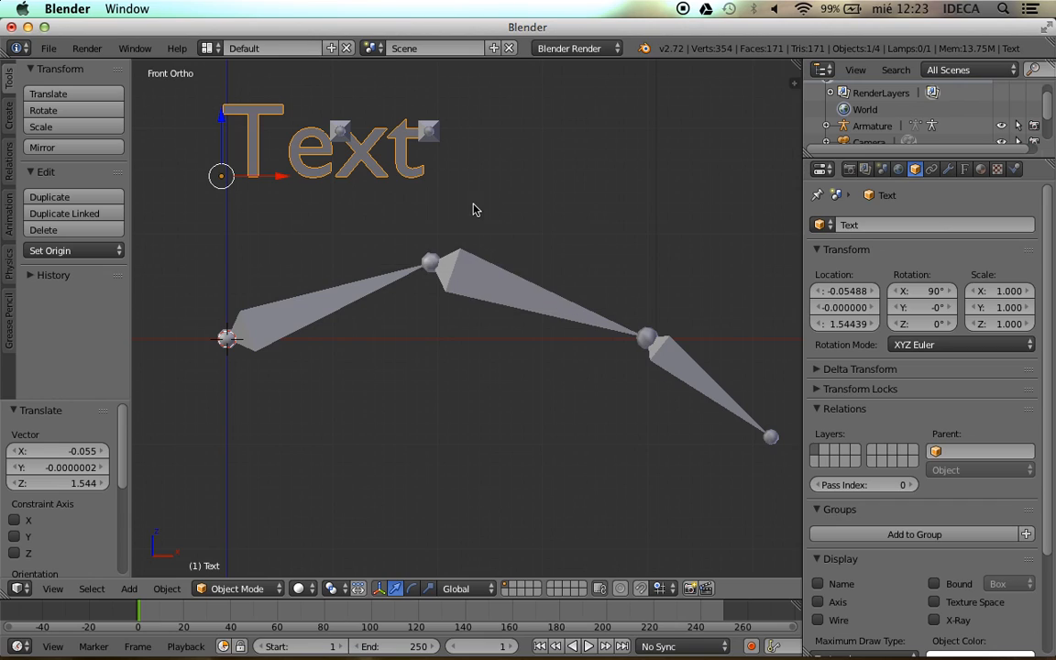
# Replace the Text object's content with "FK IK", using three spaces between the two labels
pyautogui.press('Tab')
pyautogui.press('BackSpace')
pyautogui.press('BackSpace')
pyautogui.press('BackSpace')
pyautogui.press('BackSpace')
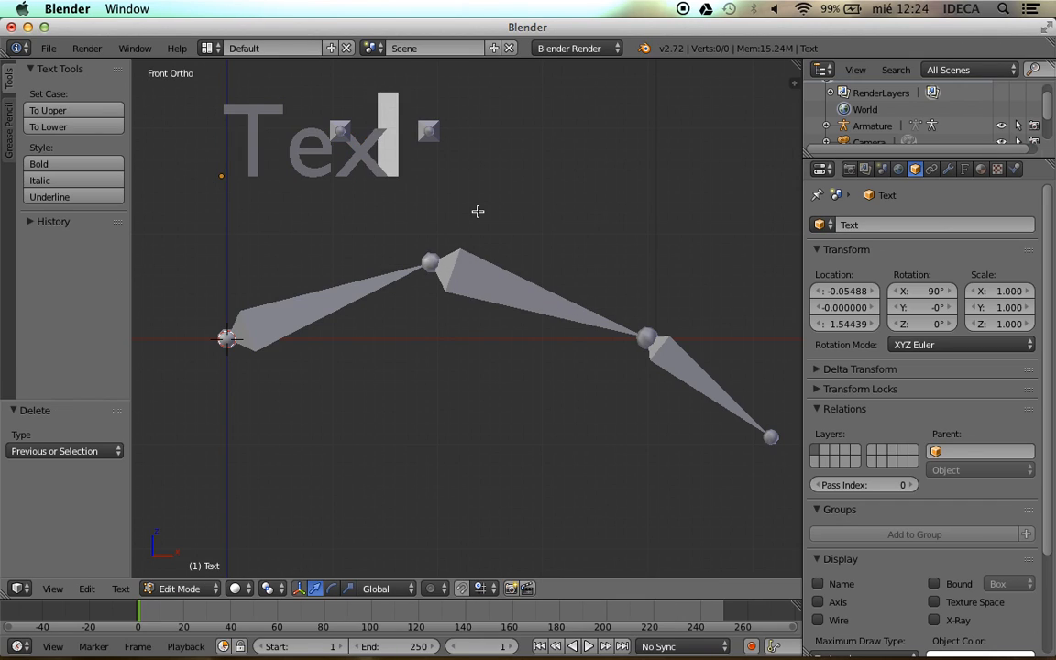
pyautogui.write('FK')
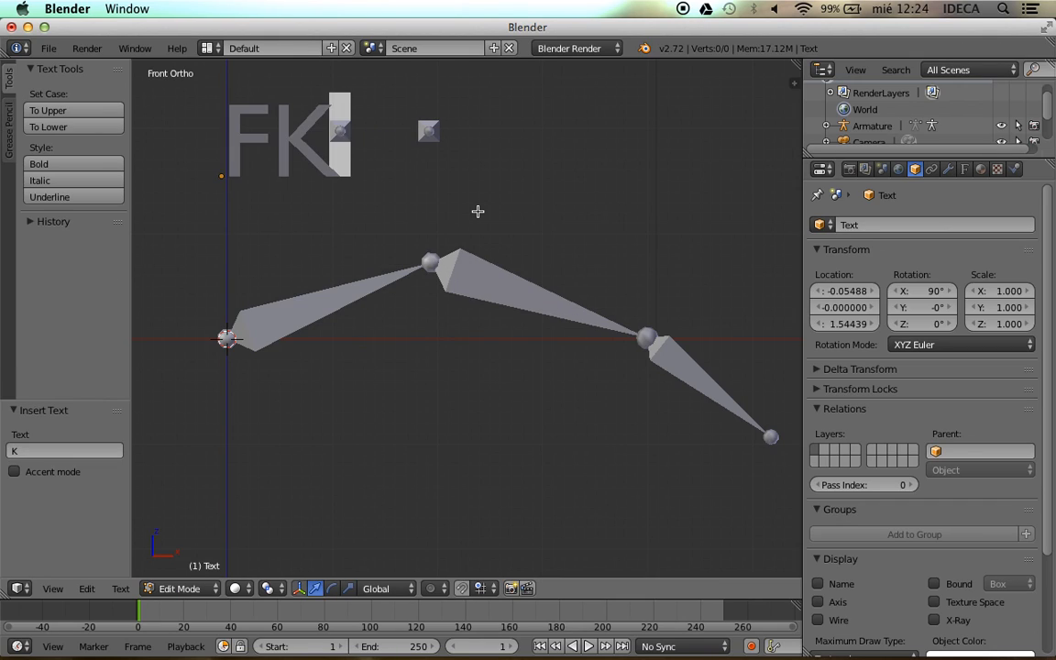
pyautogui.write('   IK')
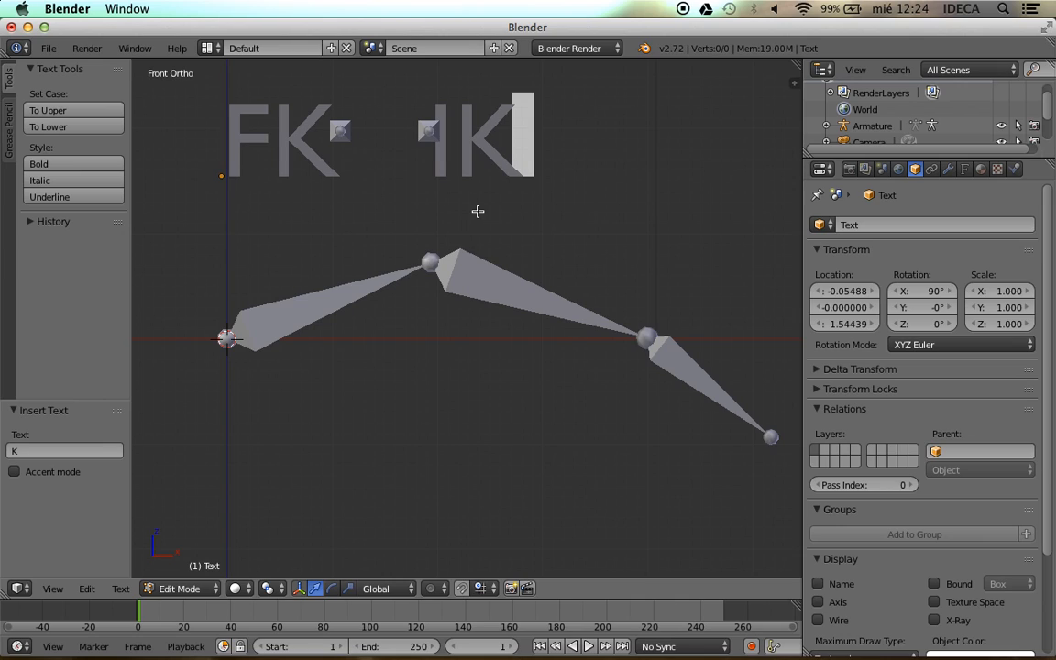
pyautogui.press('BackSpace')
pyautogui.press('BackSpace')
pyautogui.press('BackSpace')
pyautogui.press('BackSpace')
pyautogui.press('BackSpace')
pyautogui.press('BackSpace')
pyautogui.press('BackSpace')
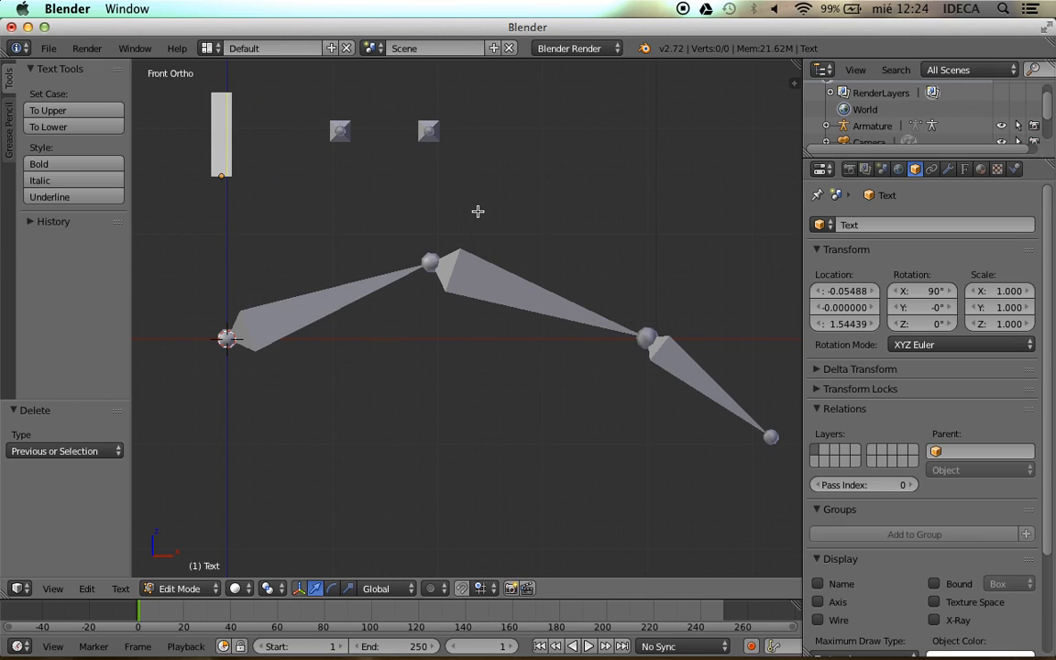
pyautogui.write('FK   IK')
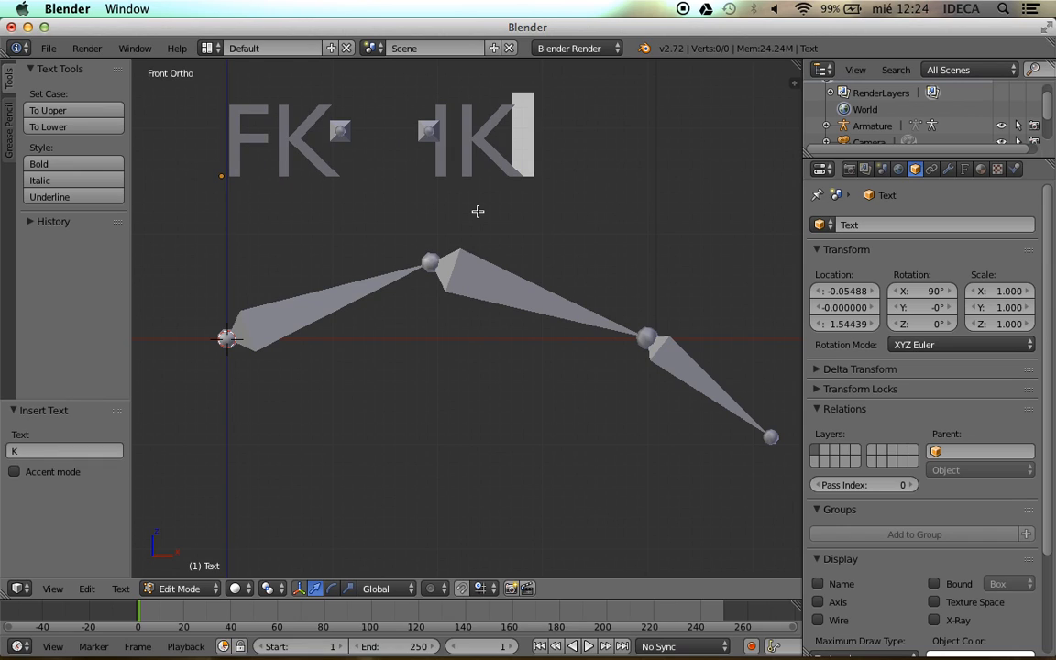
pyautogui.press('Tab')
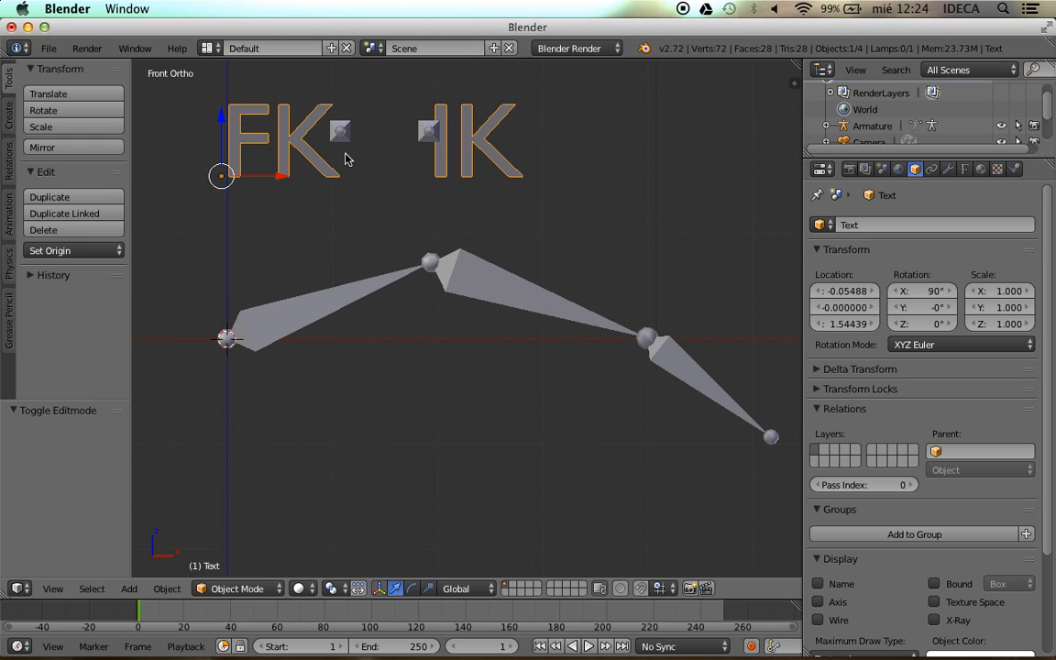
# Convert the FK IK text to a mesh and open it in Edit Mode
pyautogui.press('space')
pyautogui.press('Return')
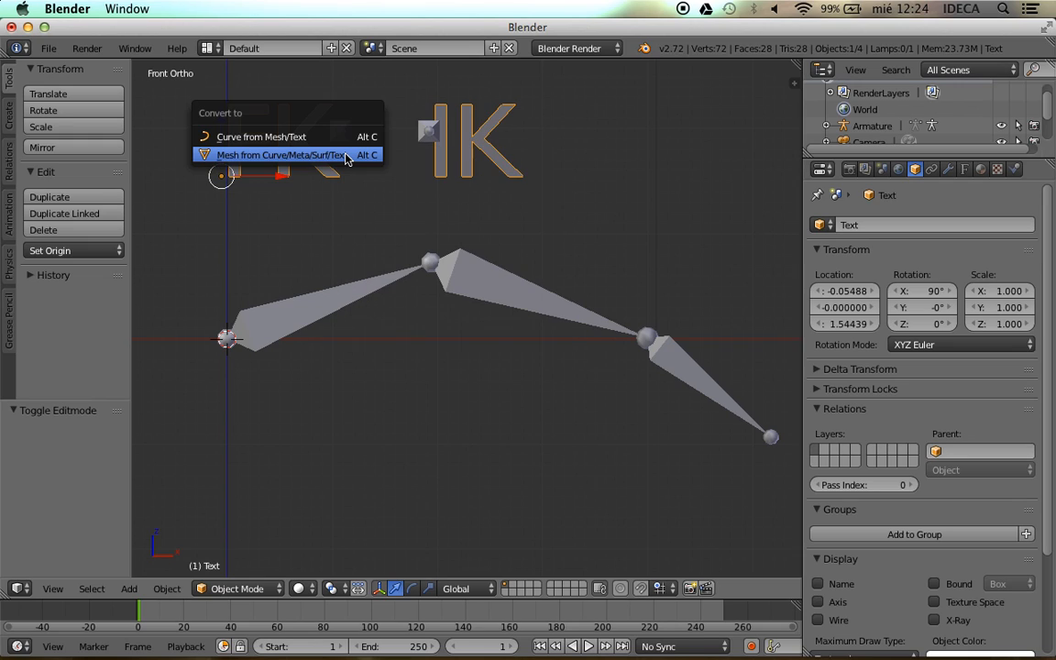
pyautogui.click(341, 160)
pyautogui.press('Tab')
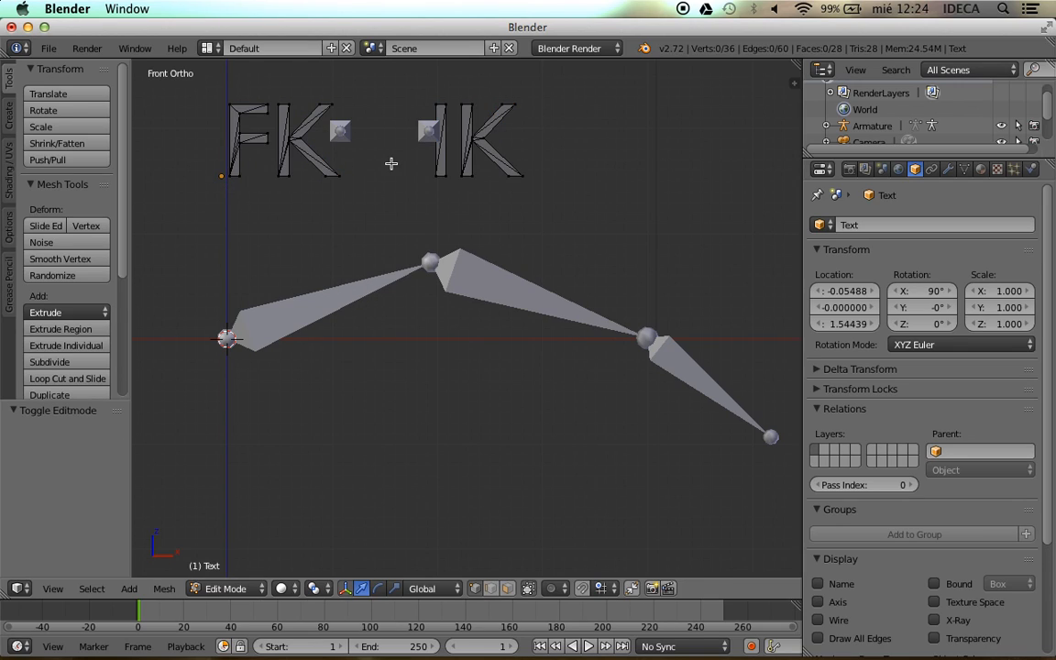
# Return the FK IK text mesh to Object Mode and move it up about 1.07 units in front view, above the two control bones
pyautogui.moveTo(315, 160); pyautogui.dragTo(278, 175, button='middle')
pyautogui.press('Tab')
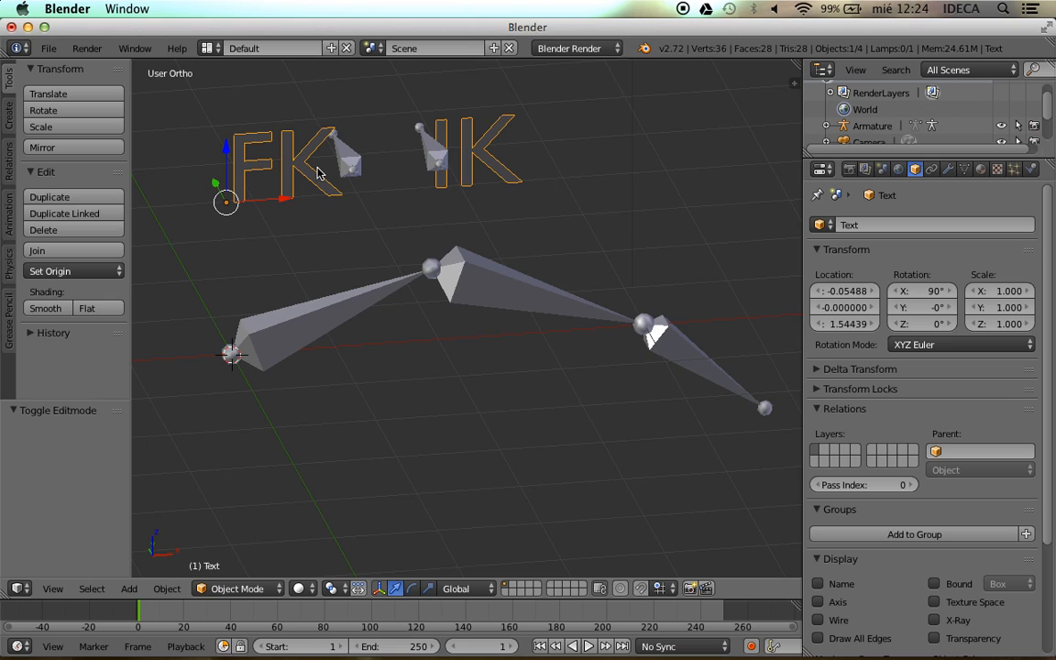
pyautogui.press('KP_1')
pyautogui.scroll(1, 318, 174)
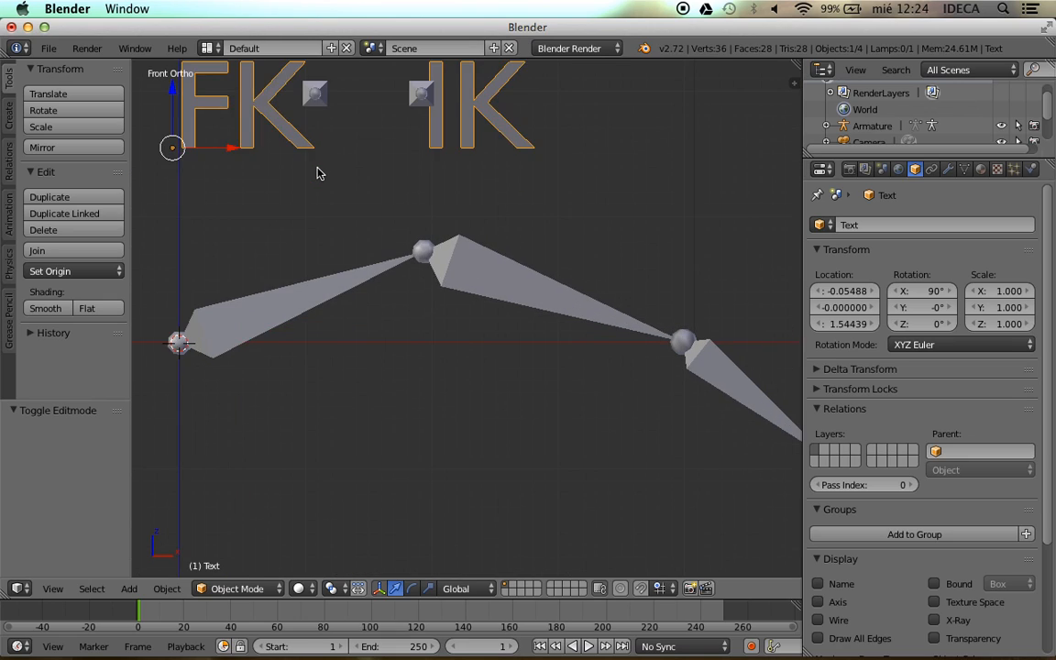
pyautogui.scroll(-2, 309, 147)
pyautogui.scroll(-2, 322, 168)
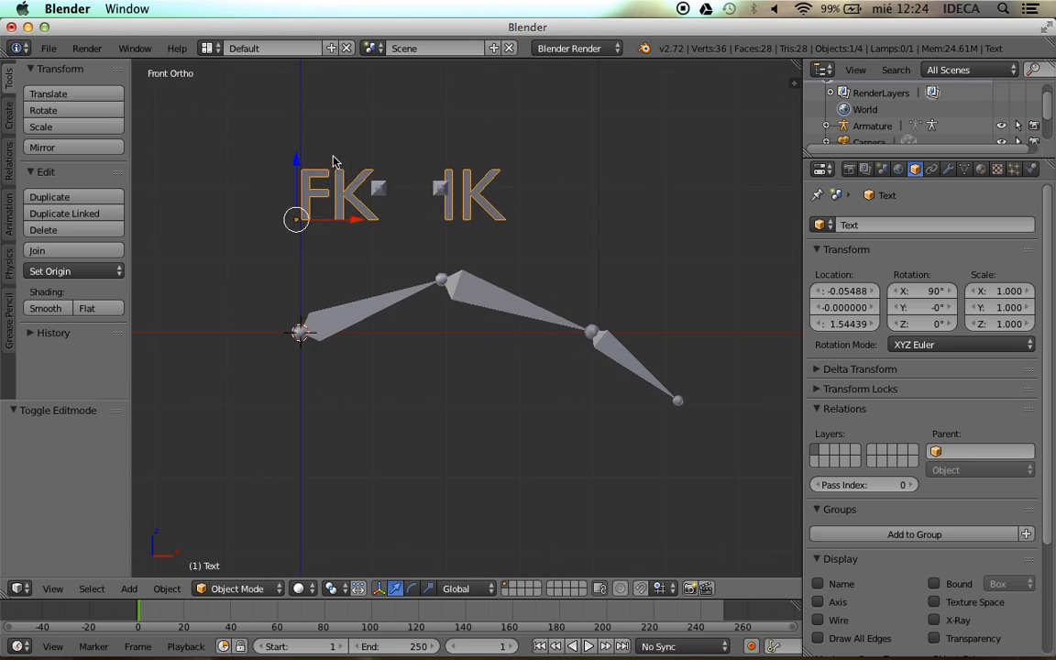
pyautogui.press('g')
pyautogui.click(358, 140)
pyautogui.scroll(3, 383, 168)
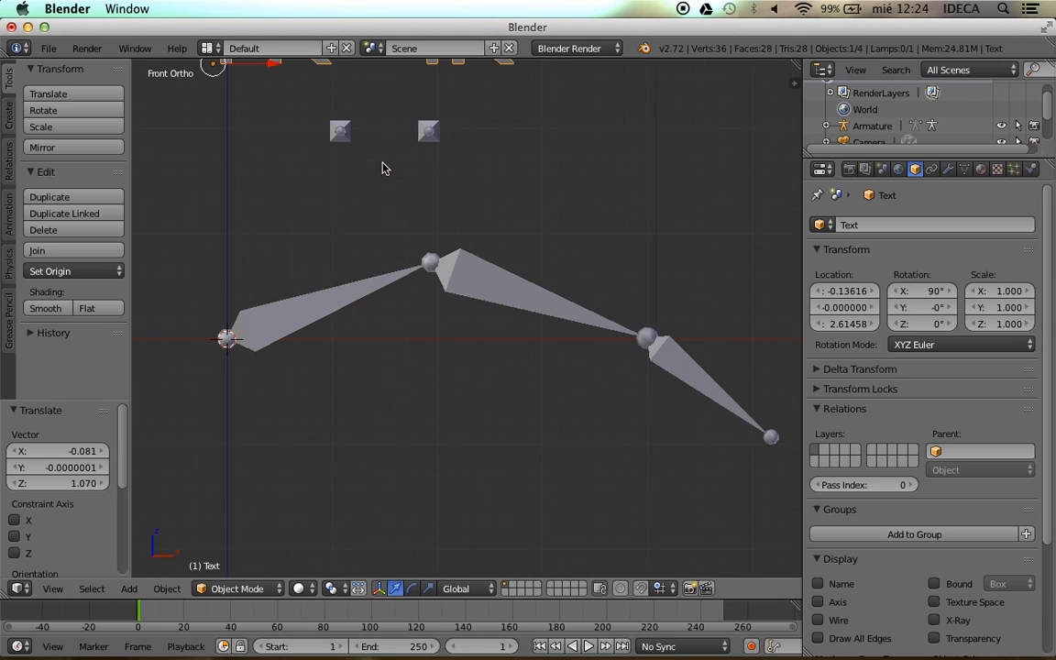
pyautogui.keyDown('shift'); pyautogui.moveTo(356, 150); pyautogui.dragTo(450, 250, button='middle'); pyautogui.keyUp('shift')
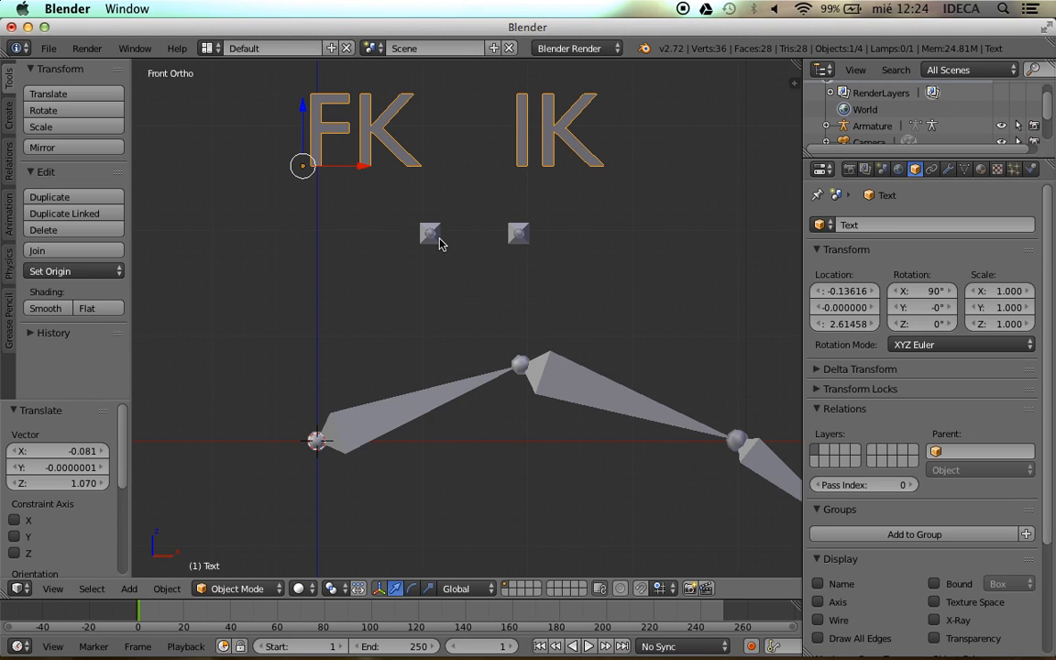
# Put the armature in Pose Mode and select the panel bone below the FK label
pyautogui.moveTo(440, 243); pyautogui.dragTo(435, 246, button='middle')
pyautogui.rightClick(414, 246)
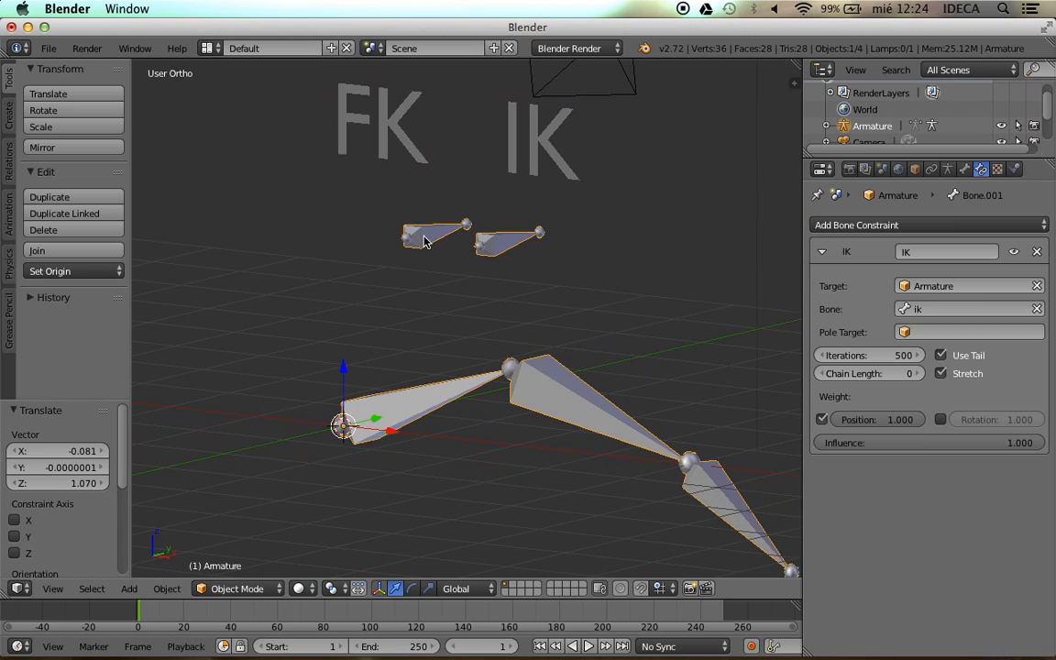
pyautogui.moveTo(466, 243); pyautogui.dragTo(491, 236, button='middle')
pyautogui.press('Tab')
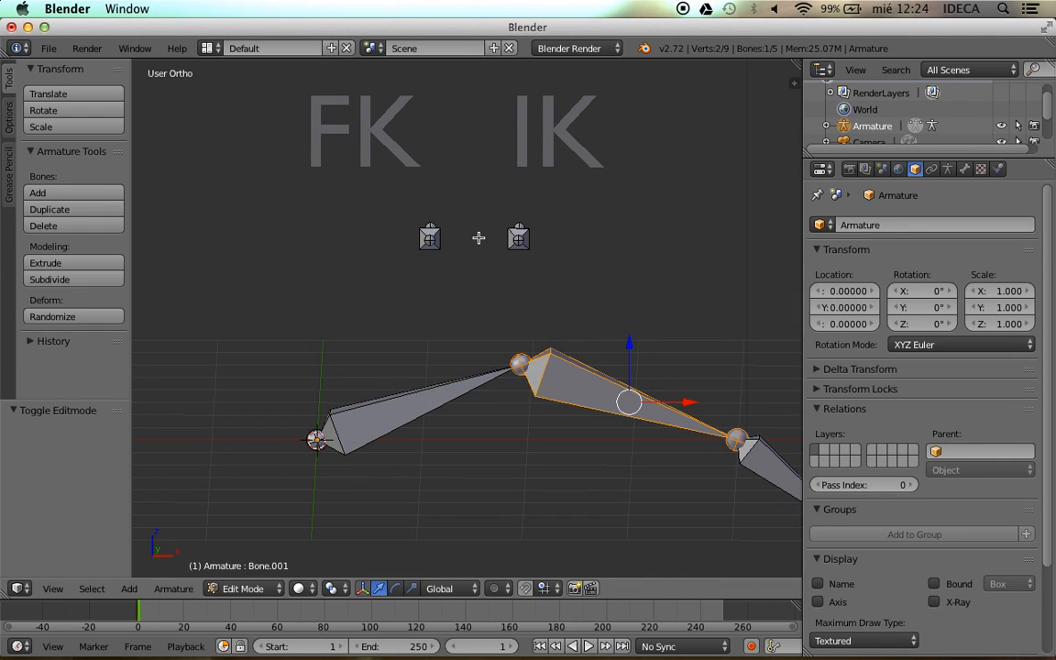
pyautogui.press('Tab')
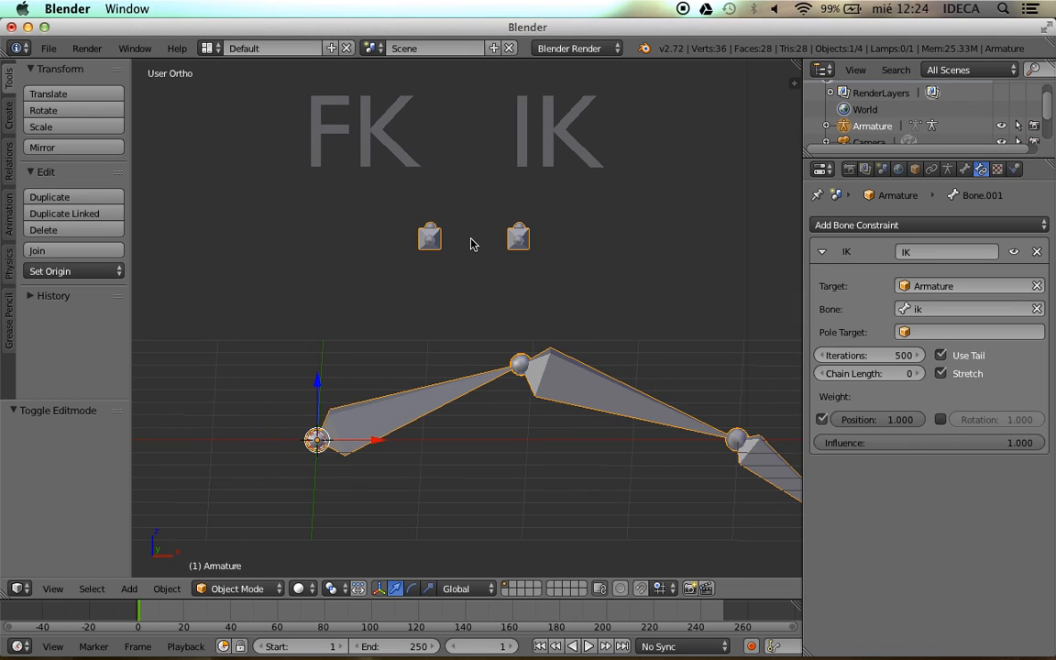
pyautogui.hotkey('ctrl', 'Tab')
pyautogui.moveTo(476, 243); pyautogui.dragTo(431, 220, button='middle')
pyautogui.rightClick(436, 238)
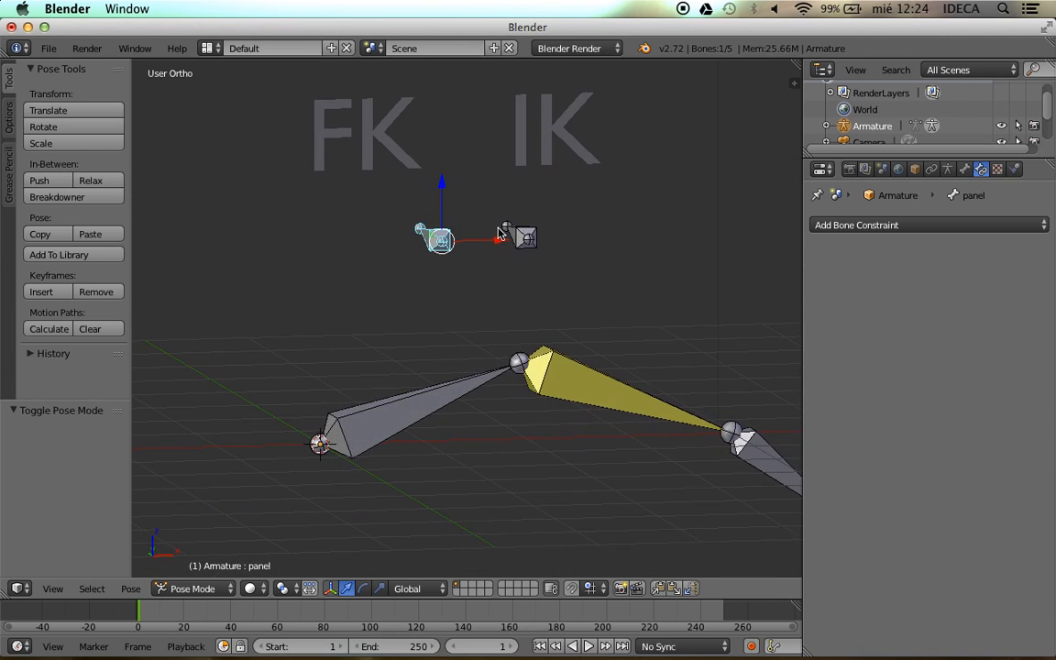
# Assign the Text object as the custom shape of the panel bone
pyautogui.click(965, 169)
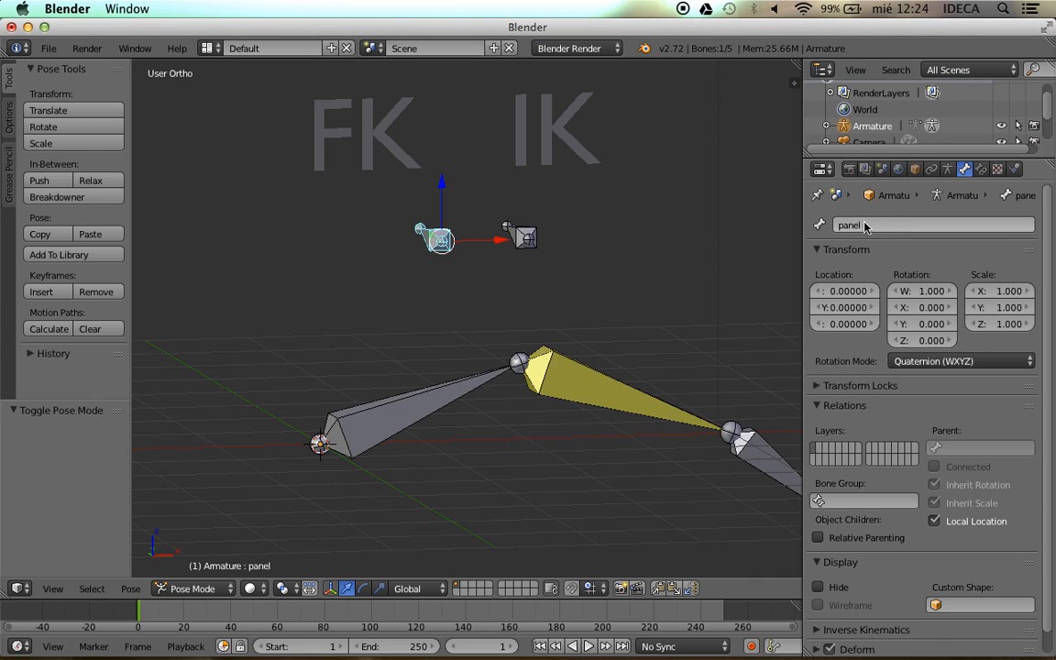
pyautogui.click(981, 170)
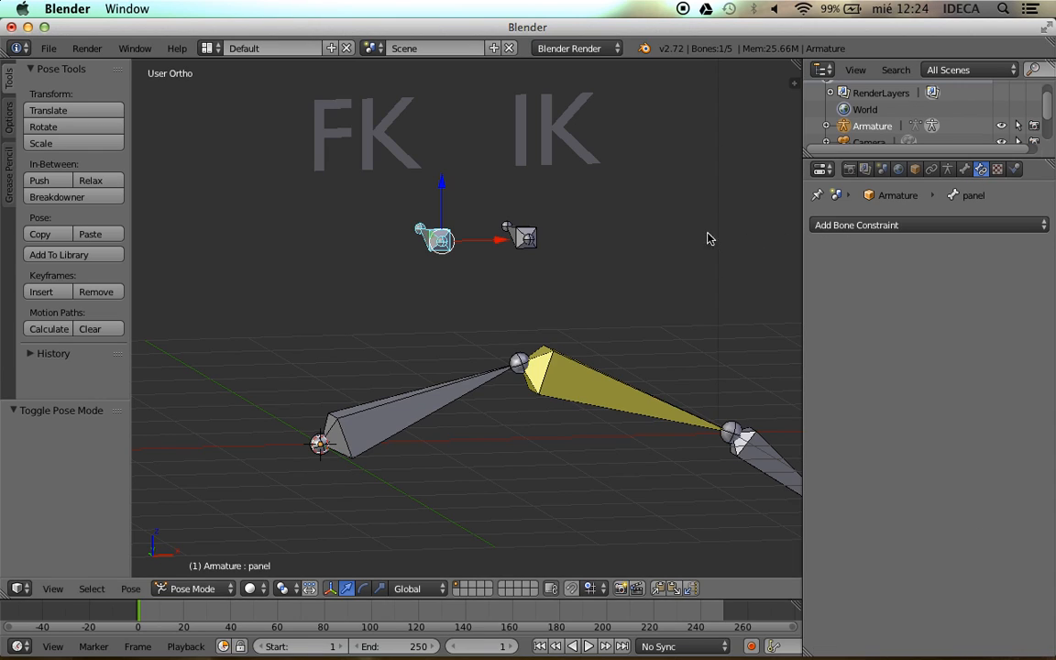
pyautogui.click(965, 169)
pyautogui.scroll(-1, 945, 384)
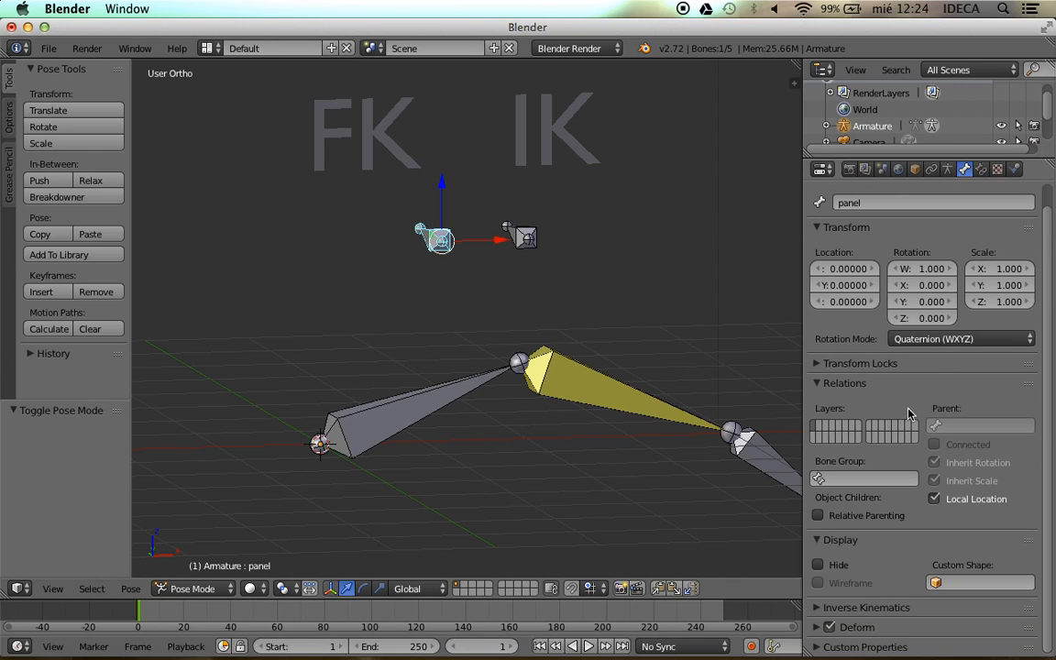
pyautogui.click(957, 584)
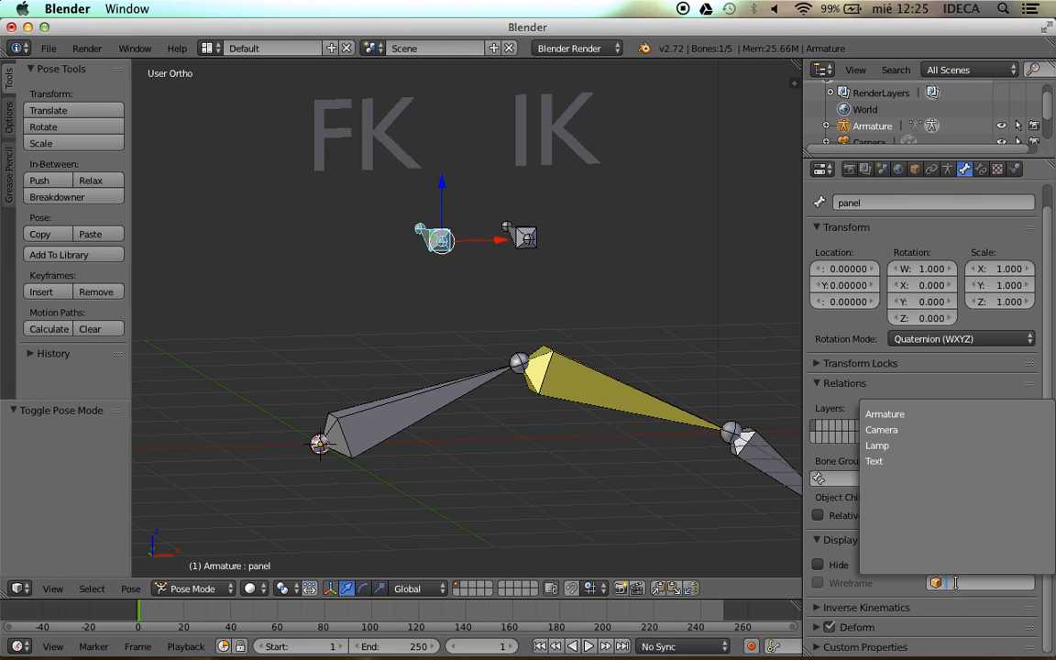
pyautogui.click(876, 461)
pyautogui.moveTo(589, 337); pyautogui.dragTo(508, 321, button='middle')
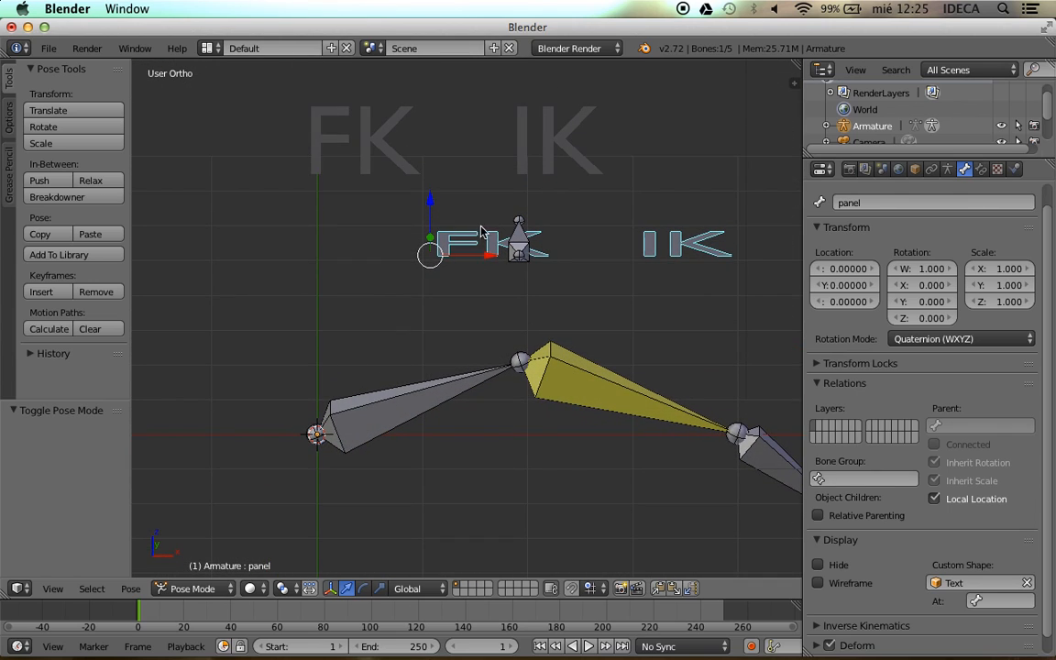
# Rotate all of the FK IK text mesh's geometry 90° about the X axis in Edit Mode
pyautogui.rightClick(372, 171)
pyautogui.moveTo(404, 213); pyautogui.dragTo(420, 264, button='middle')
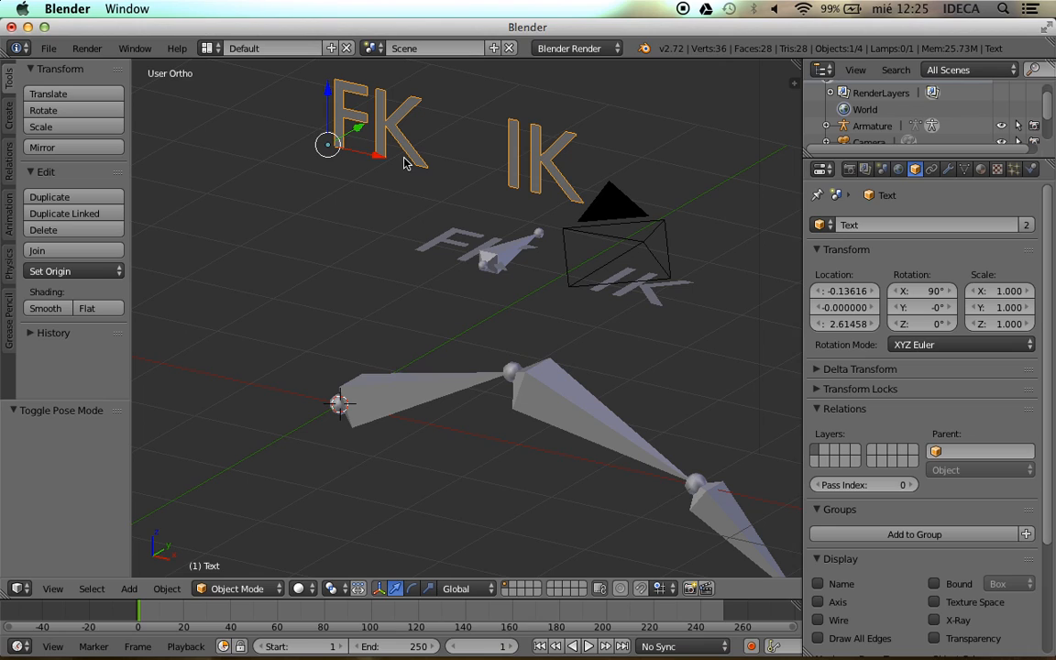
pyautogui.moveTo(465, 248); pyautogui.dragTo(405, 169, button='middle')
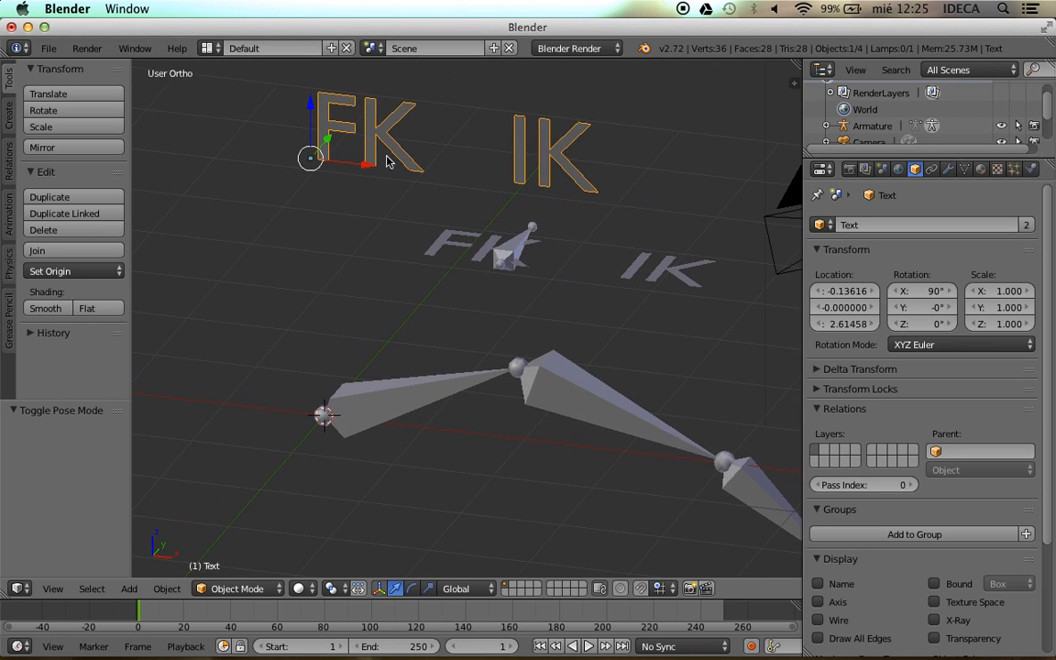
pyautogui.press('Tab')
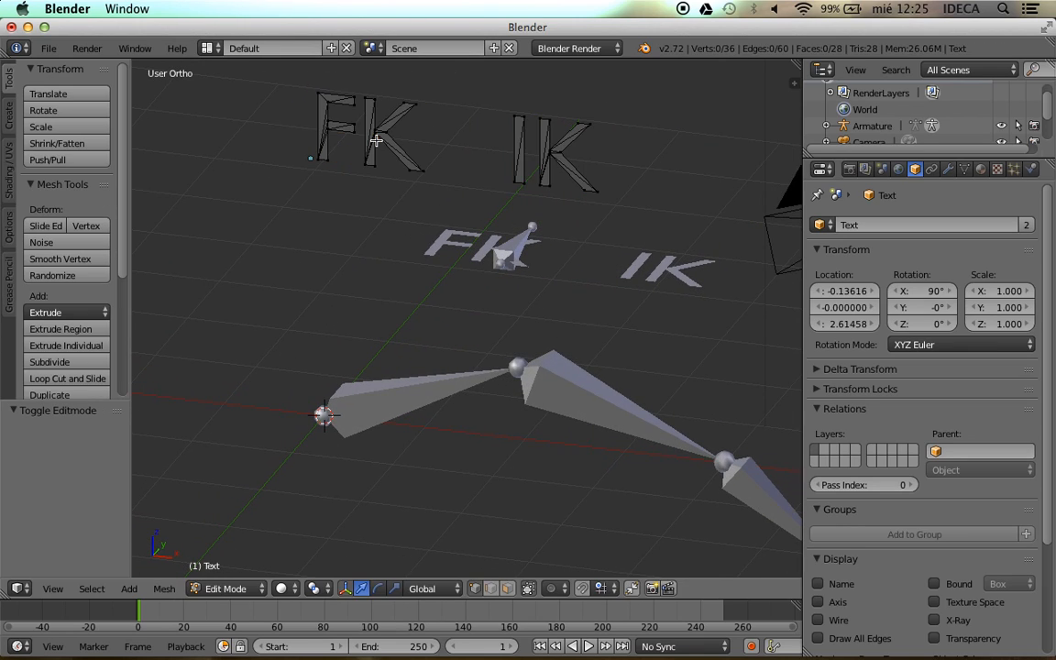
pyautogui.press('a')
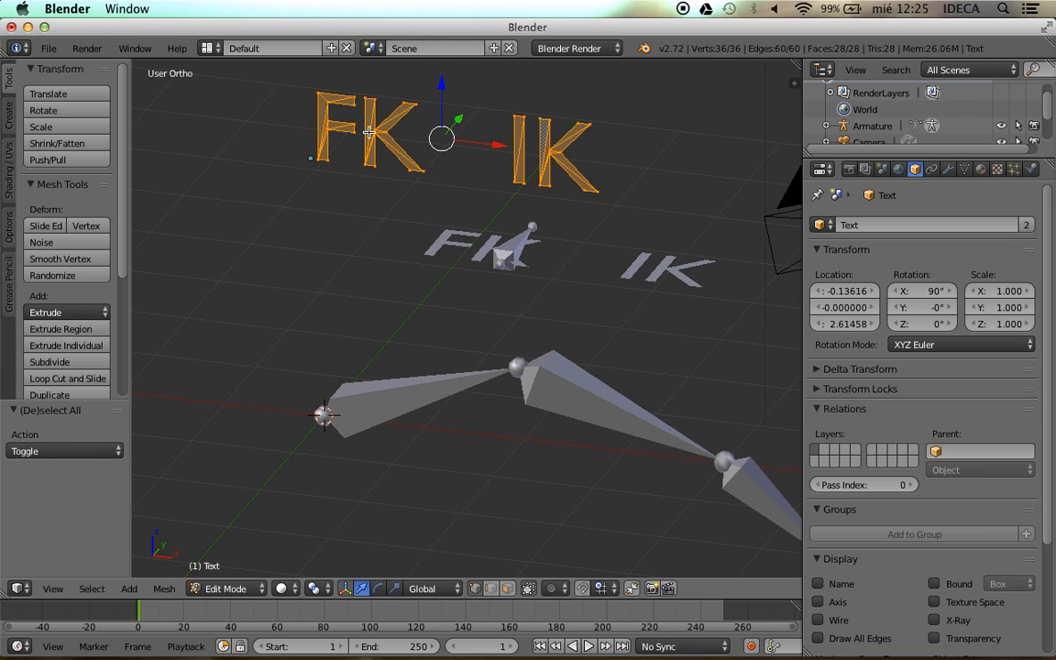
pyautogui.write('rx')
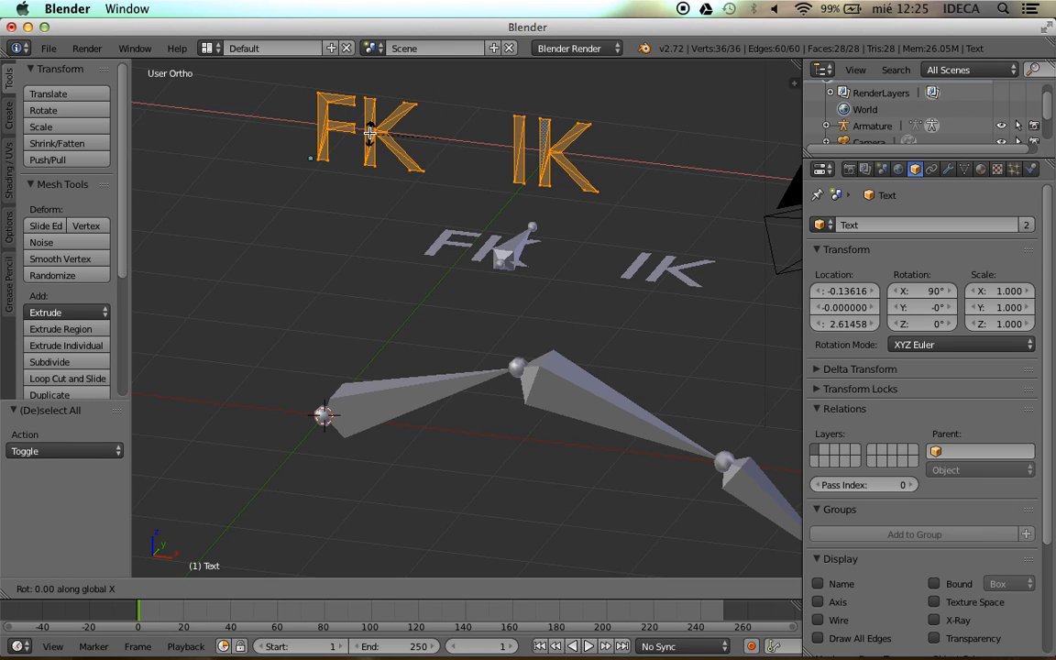
pyautogui.write('90')
pyautogui.press('Return')
pyautogui.moveTo(370, 133); pyautogui.dragTo(408, 258, button='middle')
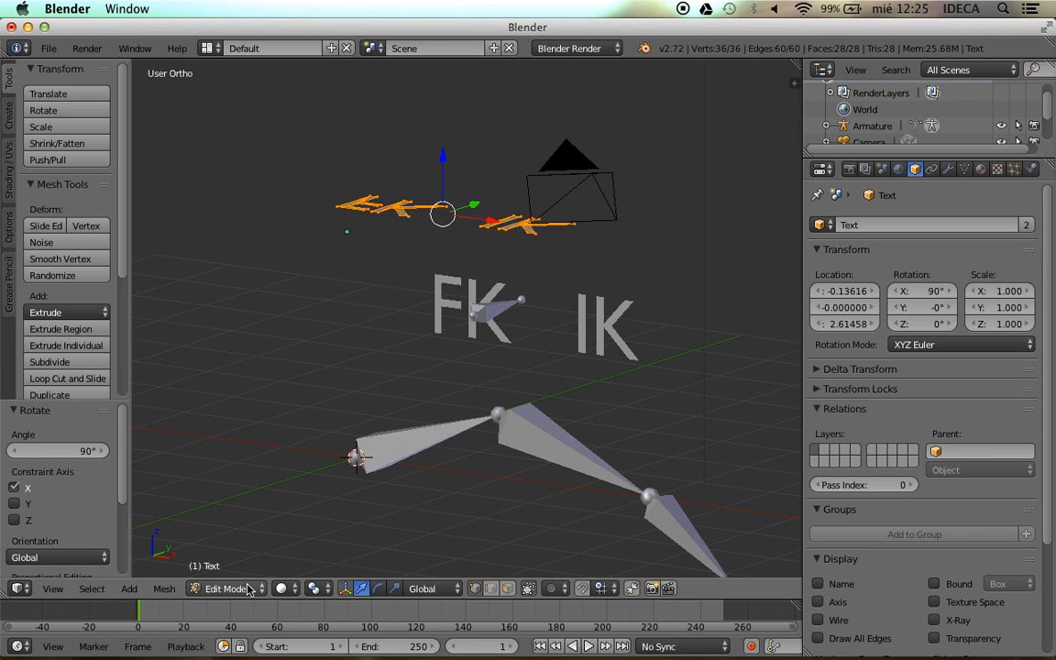
pyautogui.moveTo(420, 351); pyautogui.dragTo(479, 369, button='middle')
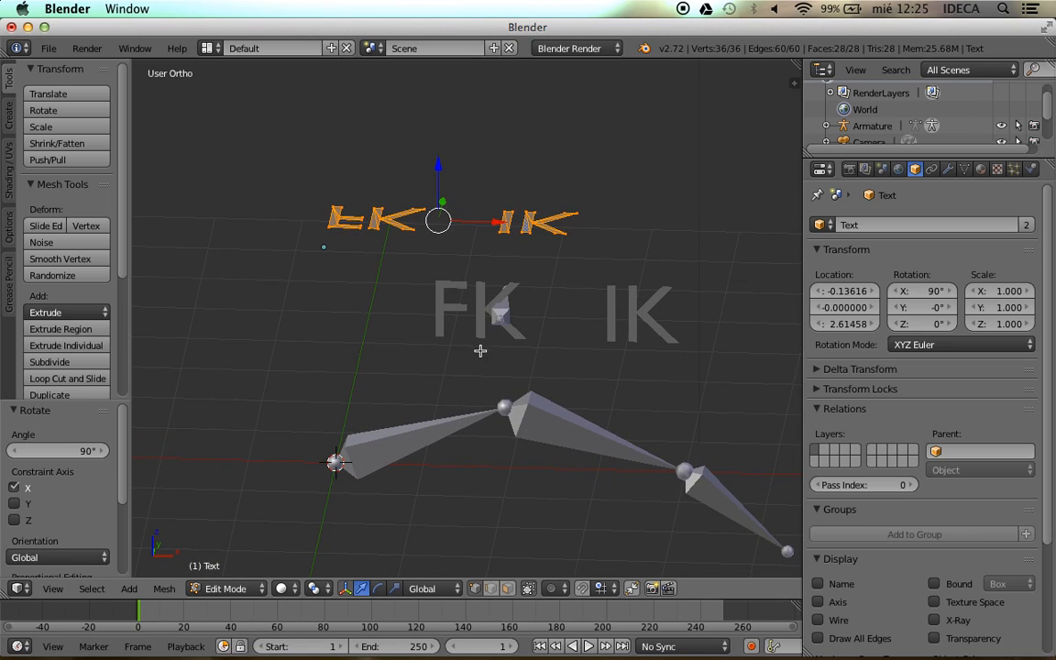
pyautogui.moveTo(425, 225); pyautogui.dragTo(430, 233, button='middle')
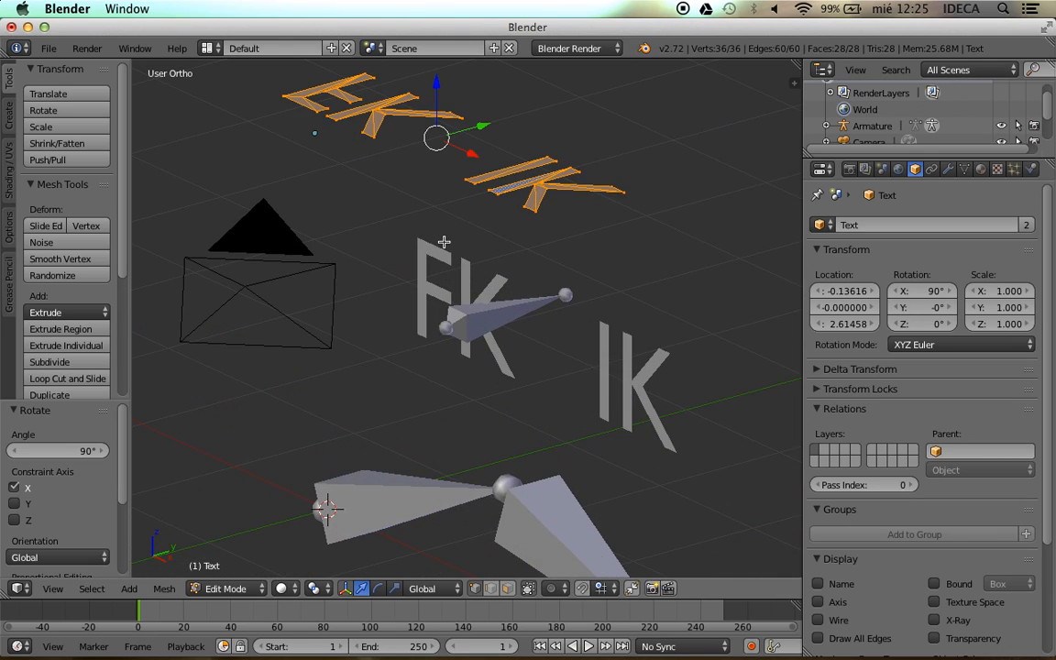
pyautogui.press('r')
pyautogui.press('x')
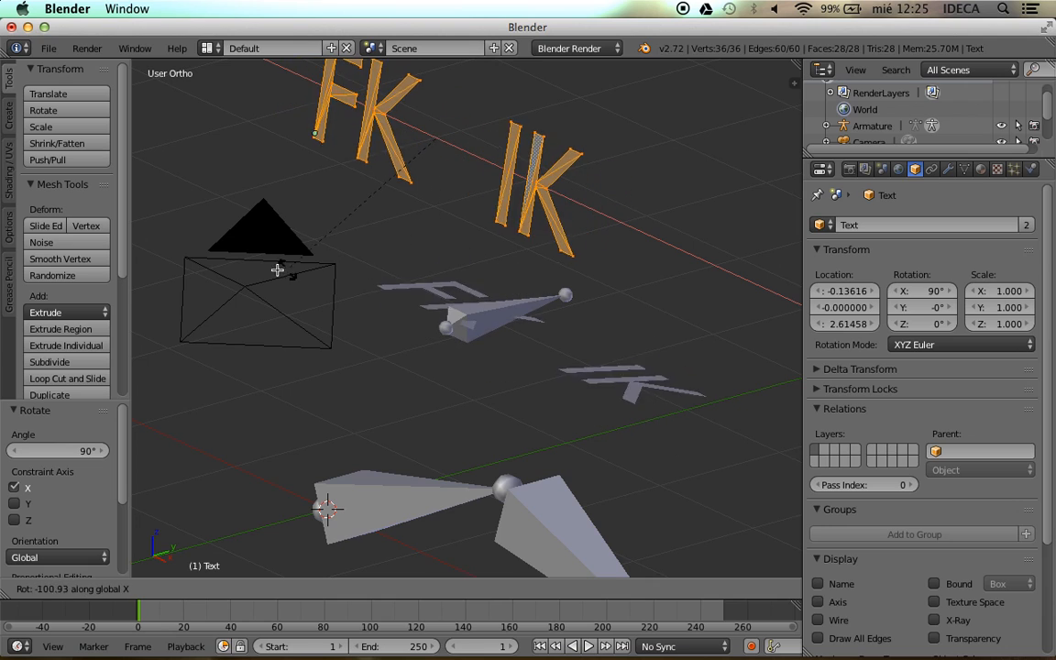
pyautogui.rightClick(430, 312)
pyautogui.moveTo(408, 298); pyautogui.dragTo(433, 243, button='middle')
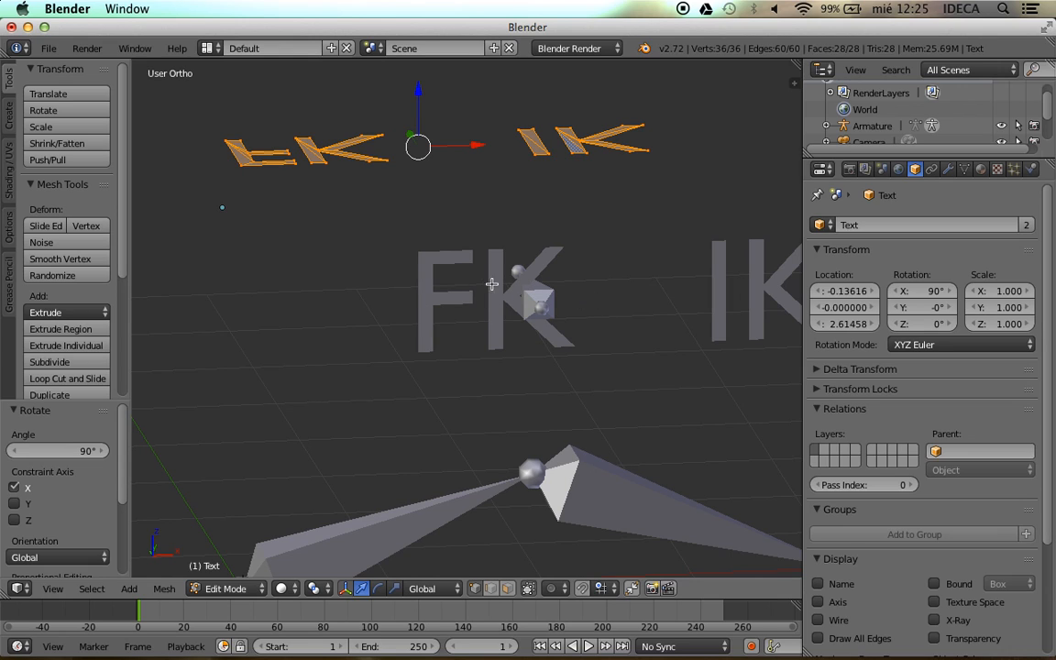
pyautogui.scroll(-2, 459, 262)
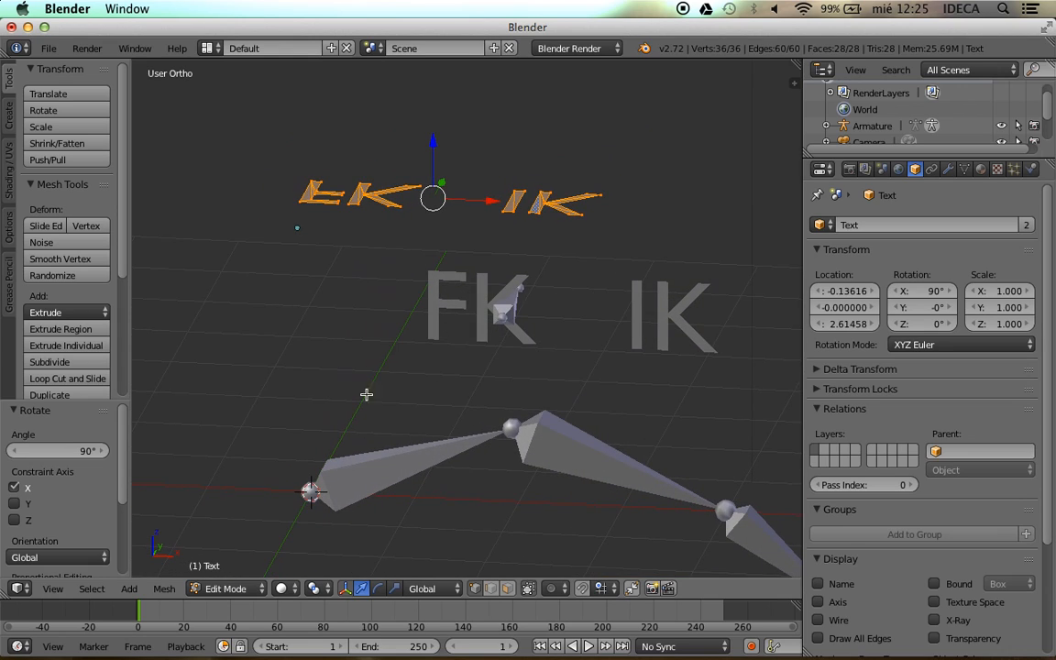
# Switch the FK IK text mesh back to Object Mode
pyautogui.click(232, 589)
pyautogui.click(236, 566)
pyautogui.moveTo(439, 188); pyautogui.dragTo(431, 242, button='middle')
pyautogui.press('r')
pyautogui.press('x')
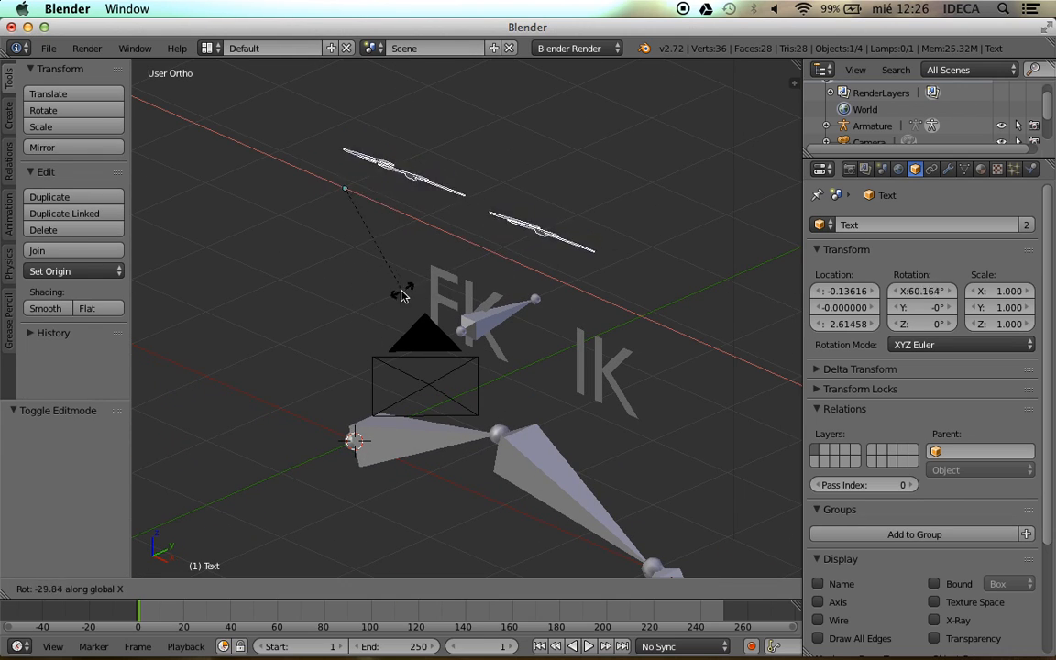
pyautogui.write('90')
pyautogui.press('Return')
pyautogui.moveTo(415, 265); pyautogui.dragTo(524, 271, button='middle')
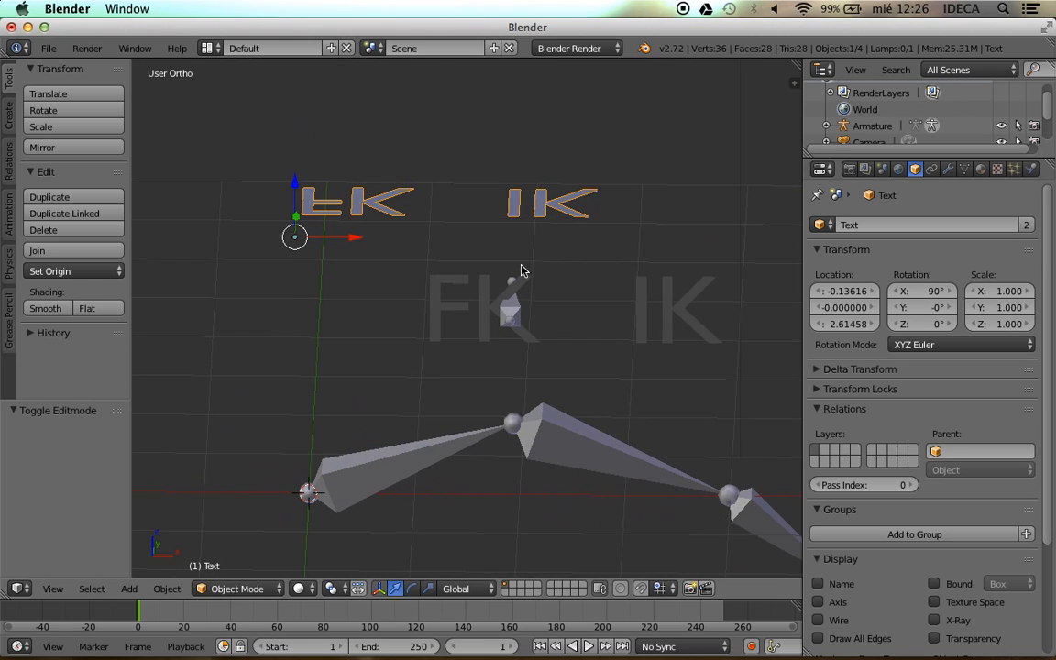
# Rotate the FK IK text object -90° about the X axis in front view and move it up about 0.8 units
pyautogui.press('KP_1')
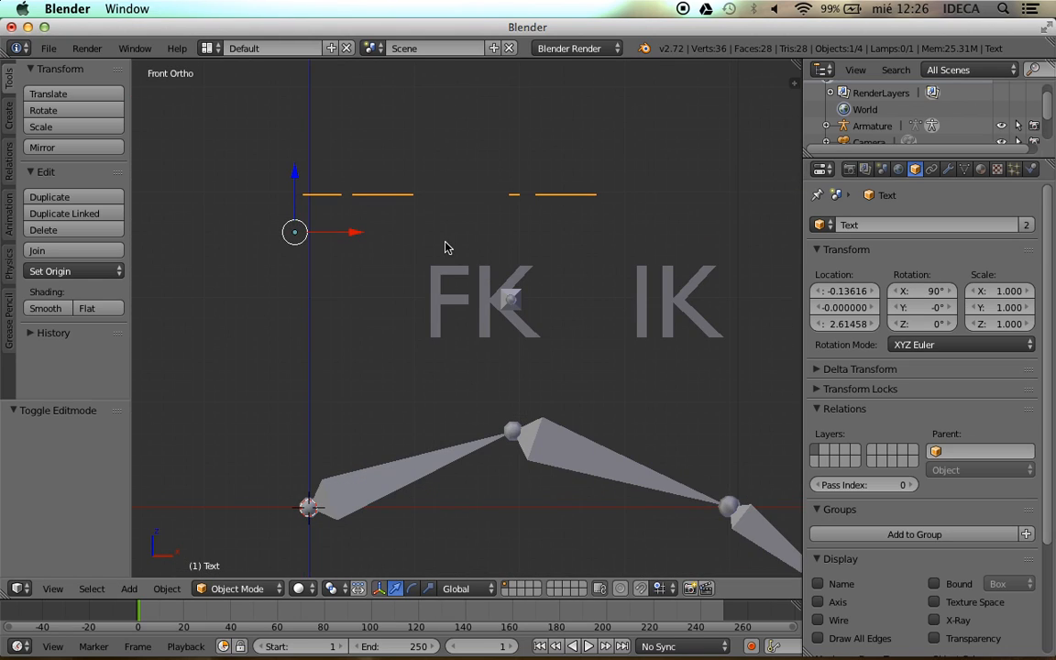
pyautogui.write('rx90')
pyautogui.write('-')
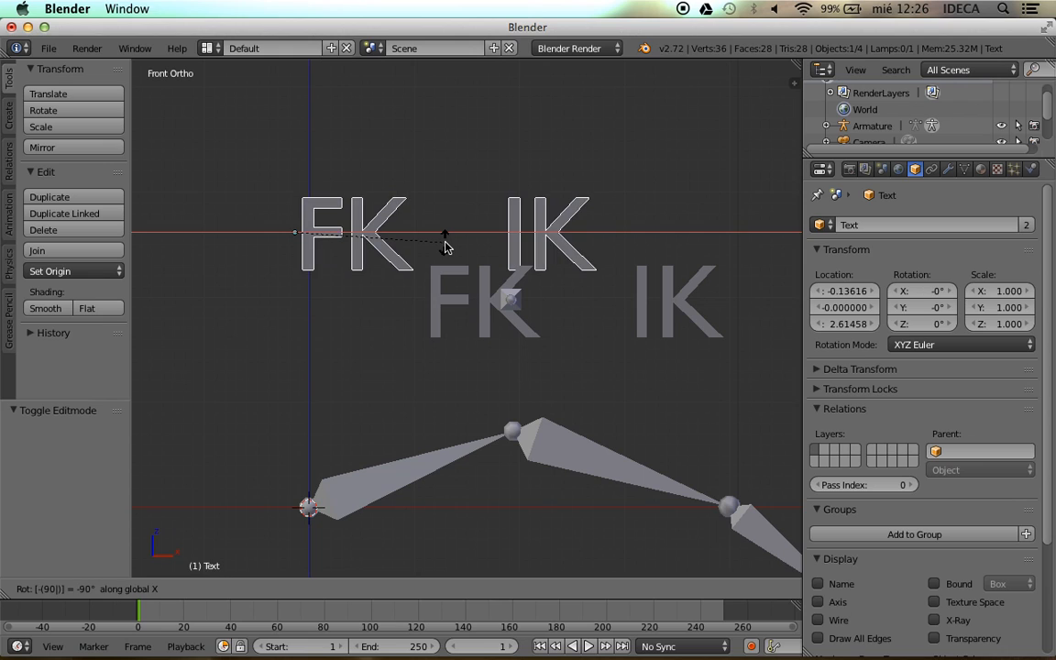
pyautogui.press('Return')
pyautogui.press('g')
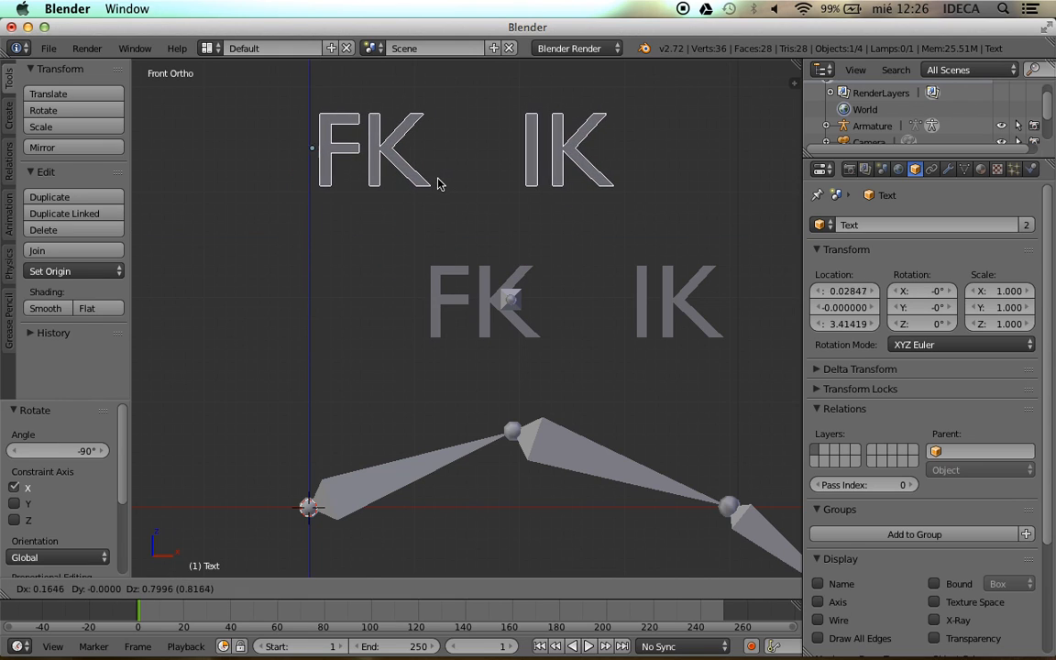
pyautogui.click(452, 198)
pyautogui.moveTo(453, 200); pyautogui.dragTo(493, 213, button='middle')
pyautogui.moveTo(520, 154); pyautogui.dragTo(577, 165, button='middle')
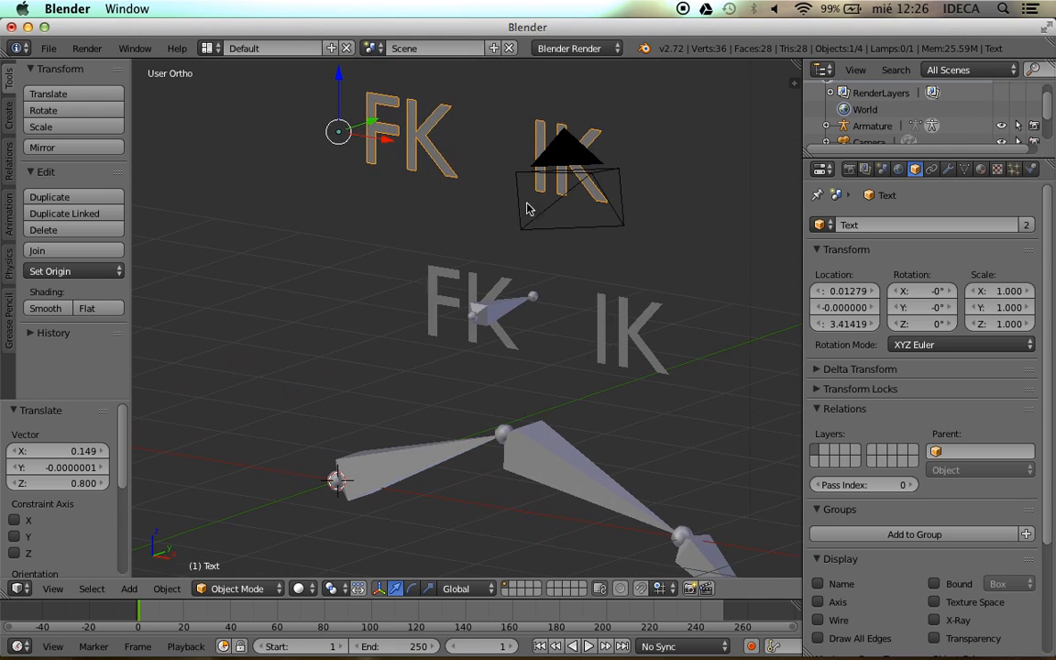
# Select the armature by its FK IK custom shape in front view and enter Pose Mode
pyautogui.press('KP_1')
pyautogui.scroll(2, 513, 265)
pyautogui.keyDown('shift'); pyautogui.moveTo(603, 295); pyautogui.dragTo(500, 296, button='middle'); pyautogui.keyUp('shift')
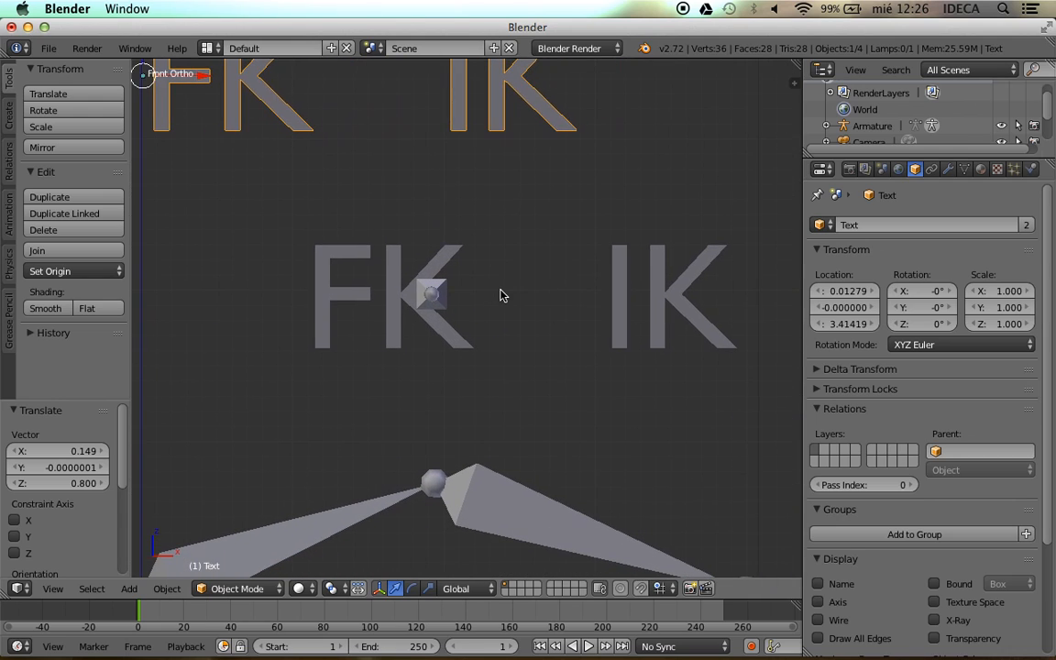
pyautogui.scroll(-1, 499, 293)
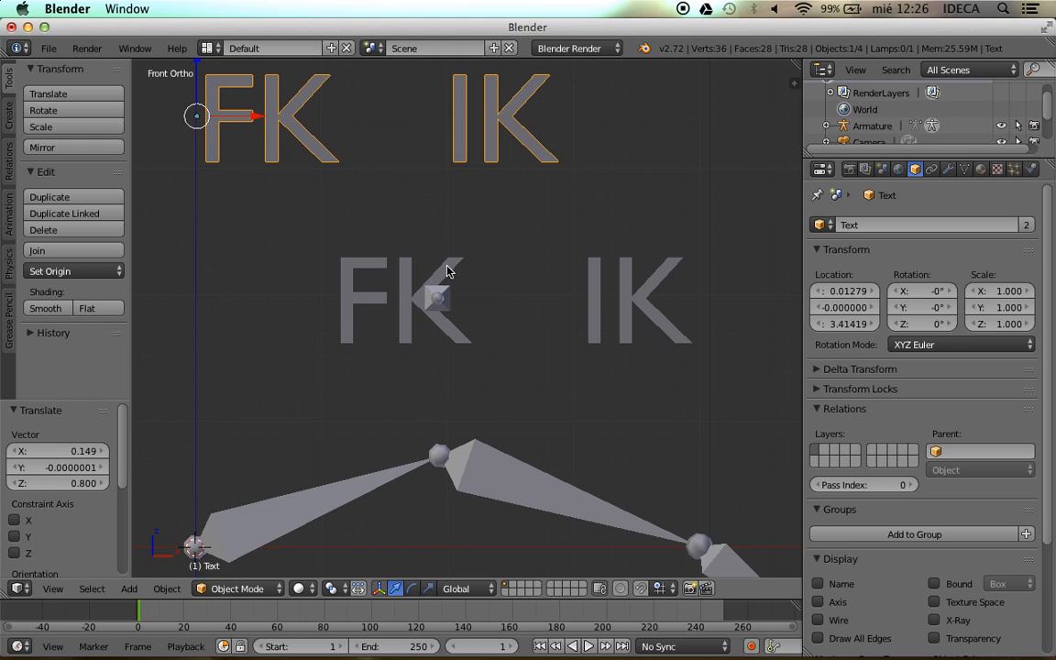
pyautogui.keyDown('shift'); pyautogui.moveTo(447, 266); pyautogui.dragTo(438, 276, button='middle'); pyautogui.keyUp('shift')
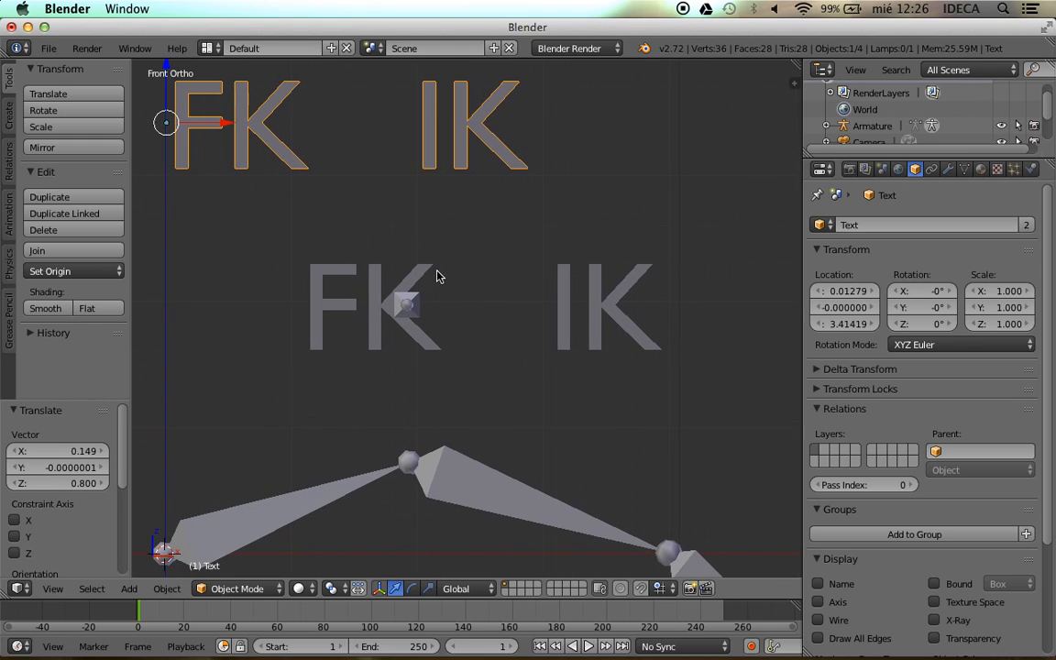
pyautogui.rightClick(383, 311)
pyautogui.hotkey('ctrl', 'Tab')
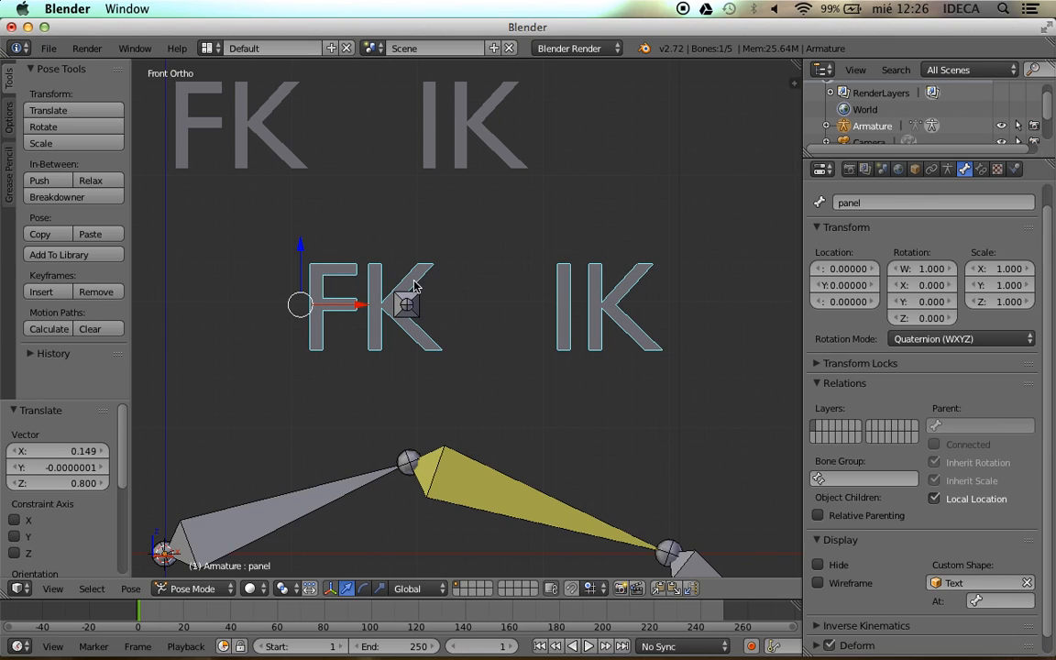
# Select the FK IK text object and enter Edit Mode
pyautogui.keyDown('shift'); pyautogui.moveTo(401, 212); pyautogui.dragTo(472, 271, button='middle'); pyautogui.keyUp('shift')
pyautogui.press('Tab')
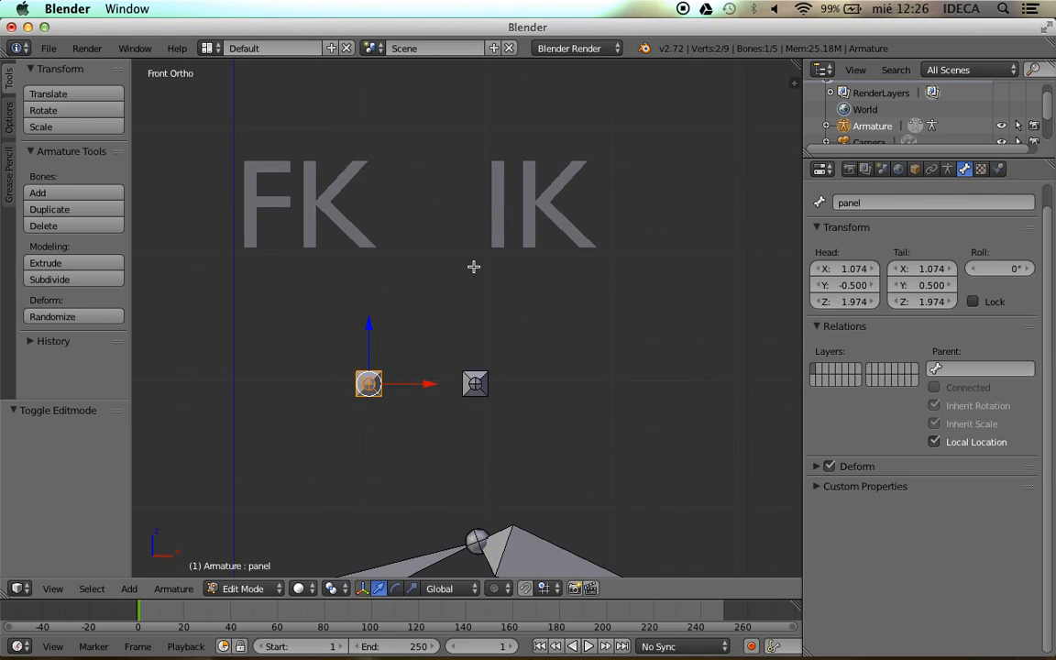
pyautogui.press('Tab')
pyautogui.rightClick(511, 218)
pyautogui.press('Tab')
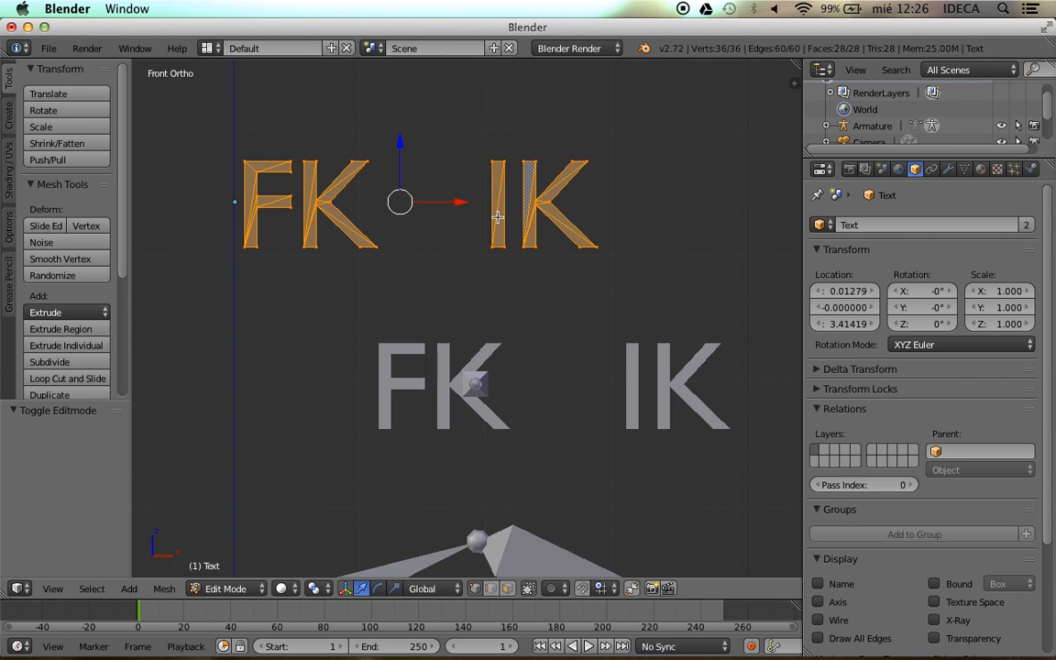
# Duplicate the letter I of IK and move the copy about -0.568 units along X, between FK and IK
pyautogui.press('a')
pyautogui.press('b')
pyautogui.moveTo(460, 131); pyautogui.dragTo(512, 265)
pyautogui.hotkey('shift', 'd')
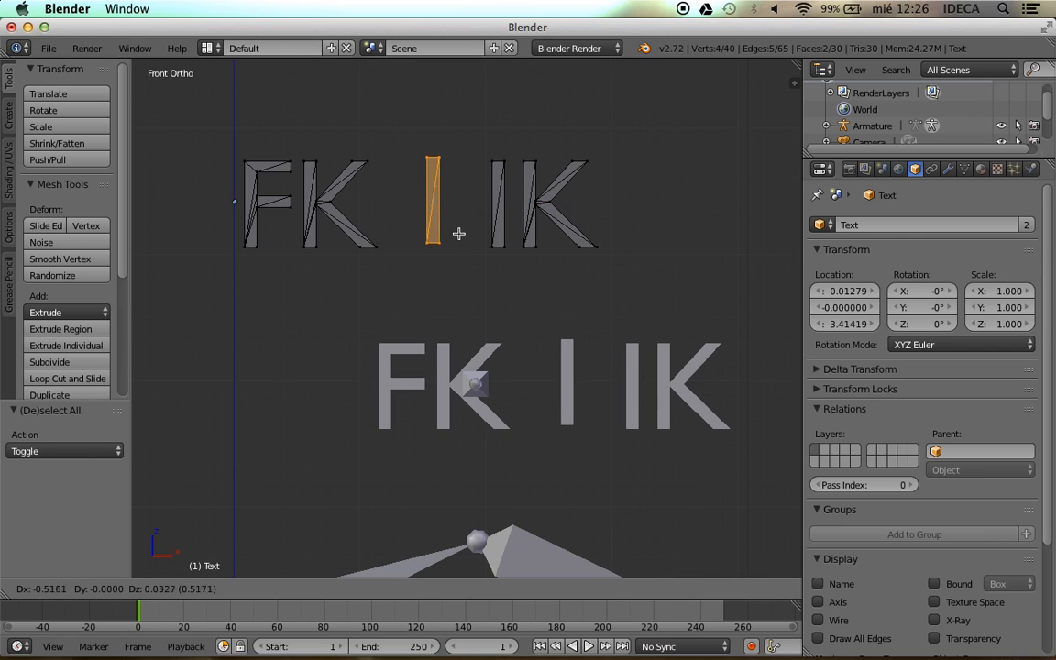
pyautogui.press('x')
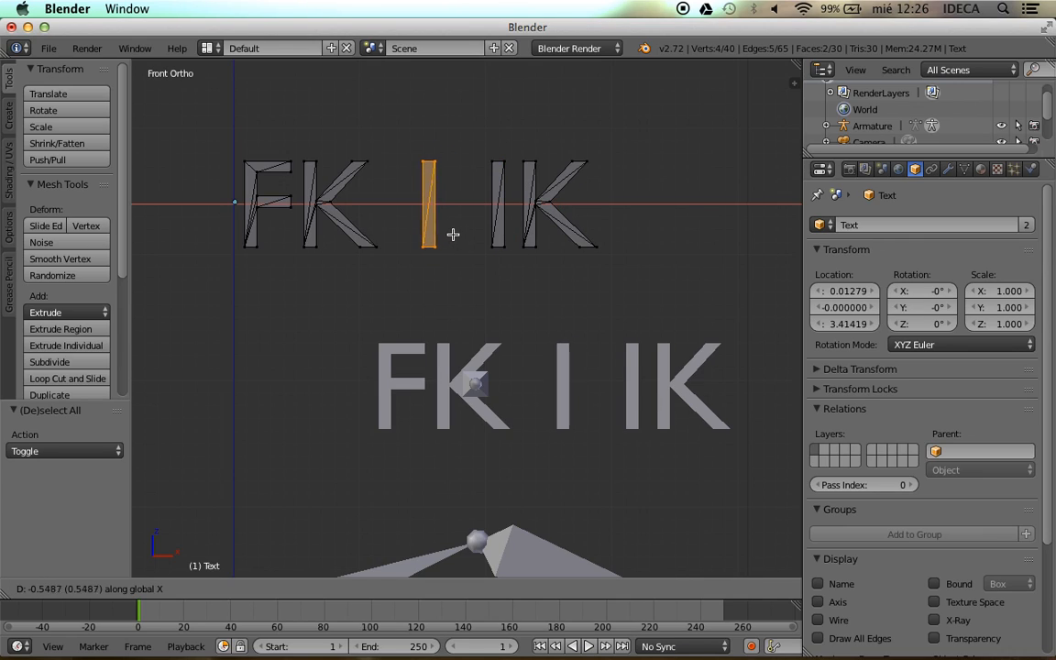
pyautogui.click(450, 235)
# Rotate the duplicated bar 90° about the Y axis to form a horizontal dash, and return to Object Mode
pyautogui.press('r')
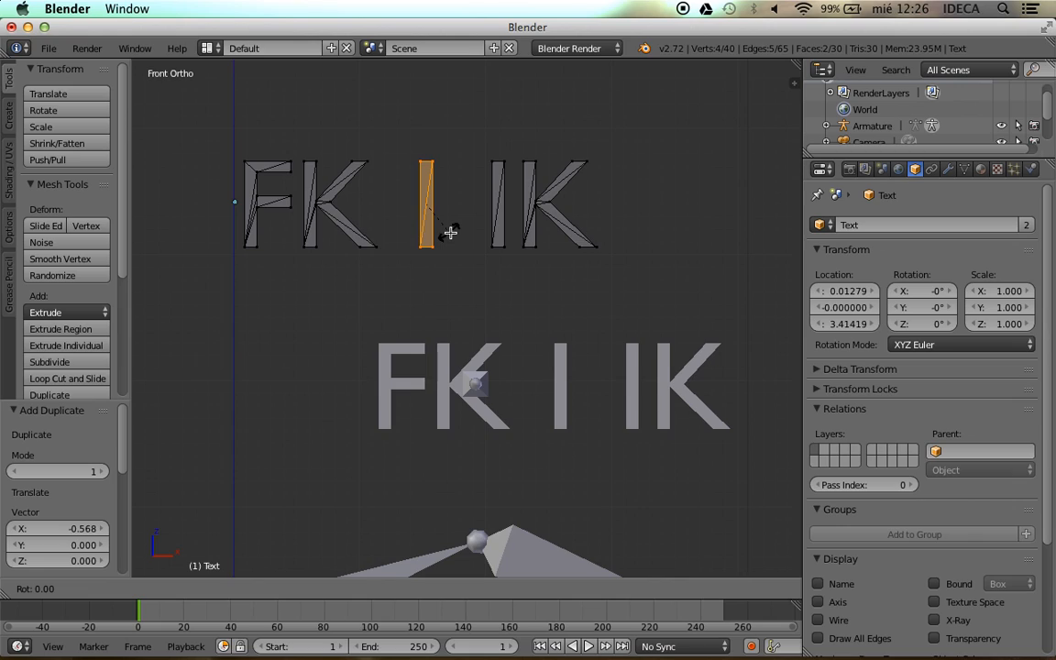
pyautogui.write('y90')
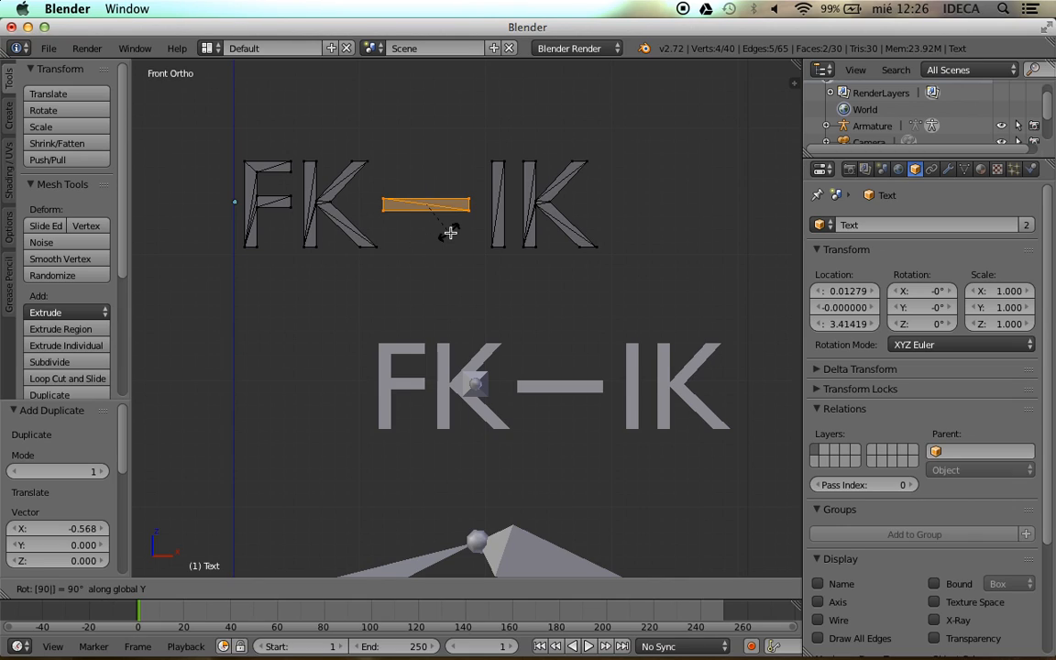
pyautogui.press('Return')
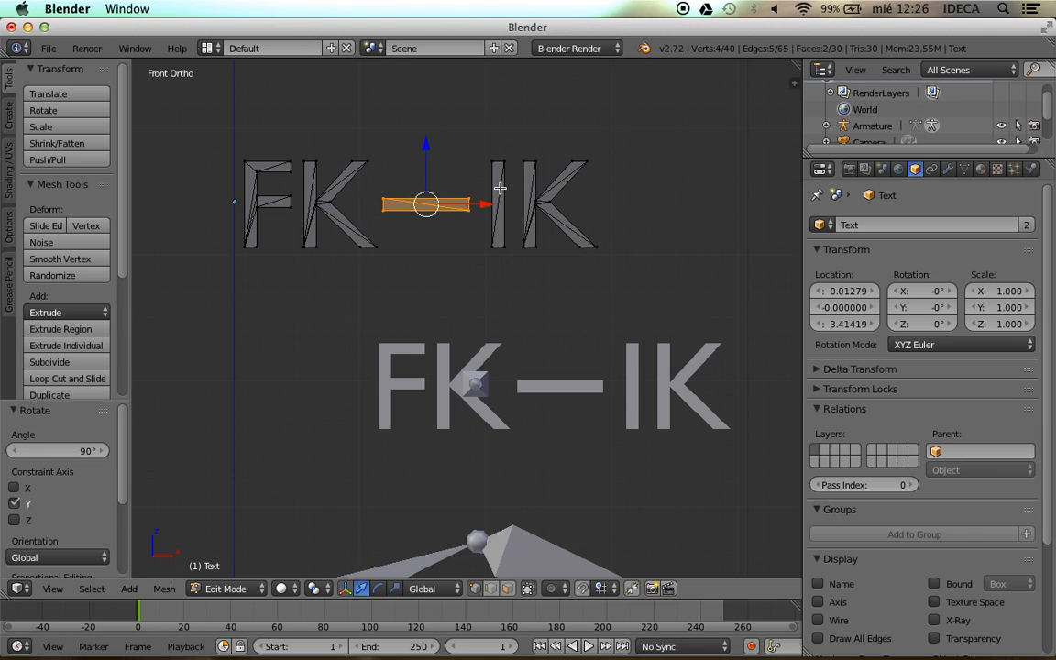
pyautogui.press('Tab')
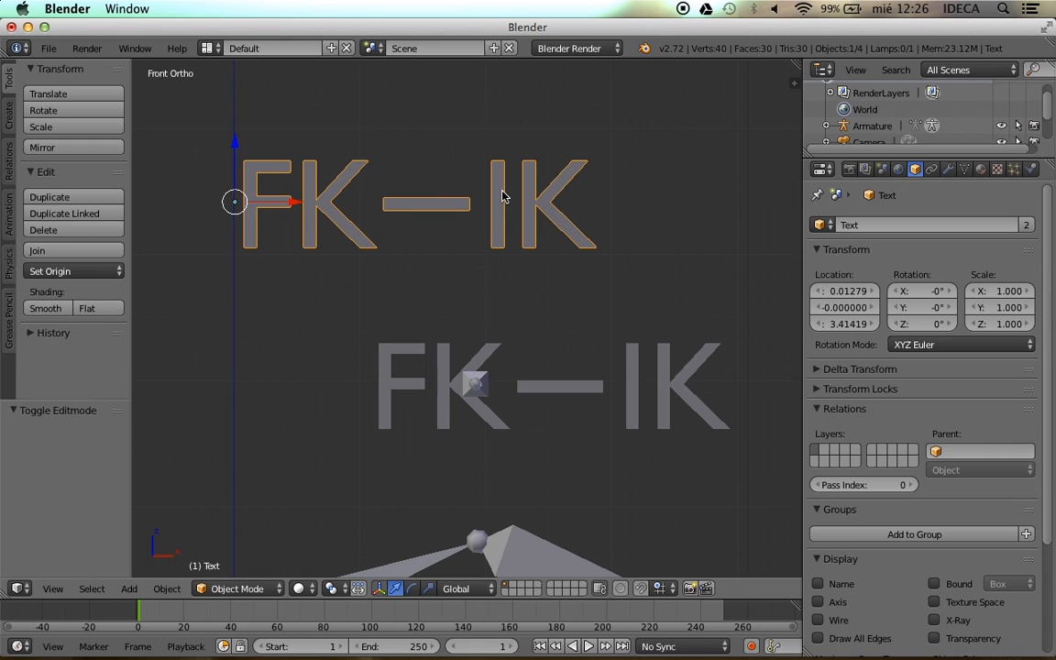
# Select the IK letters of the text mesh in Edit Mode and move them along X away from the dash
pyautogui.press('Tab')
pyautogui.press('a')
pyautogui.press('a')
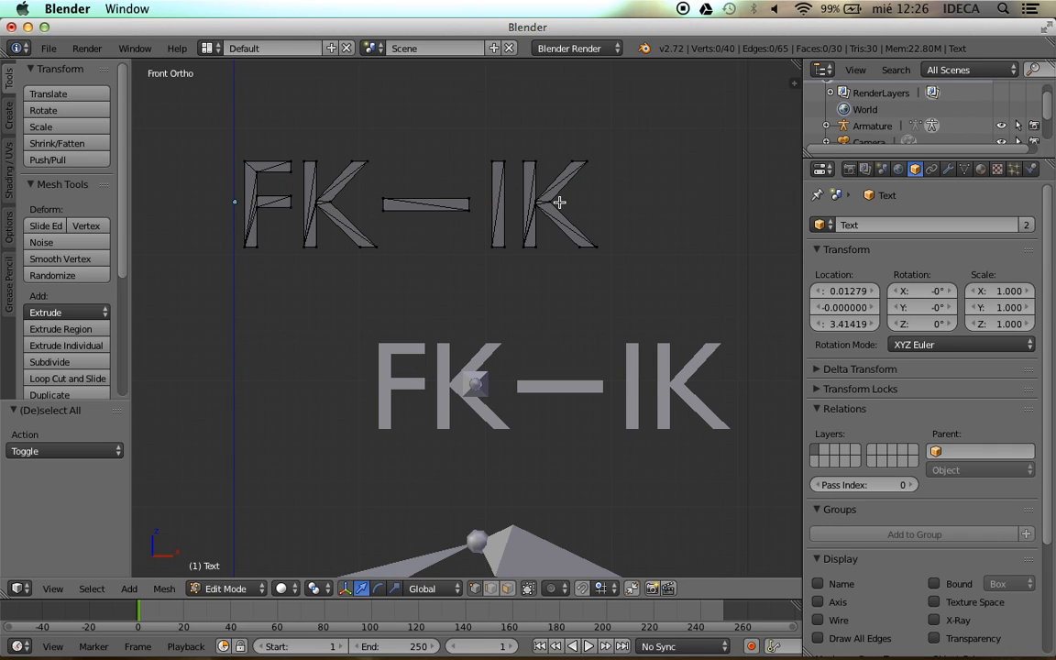
pyautogui.press('a')
pyautogui.moveTo(632, 127); pyautogui.dragTo(483, 285)
pyautogui.press('g')
pyautogui.press('x')
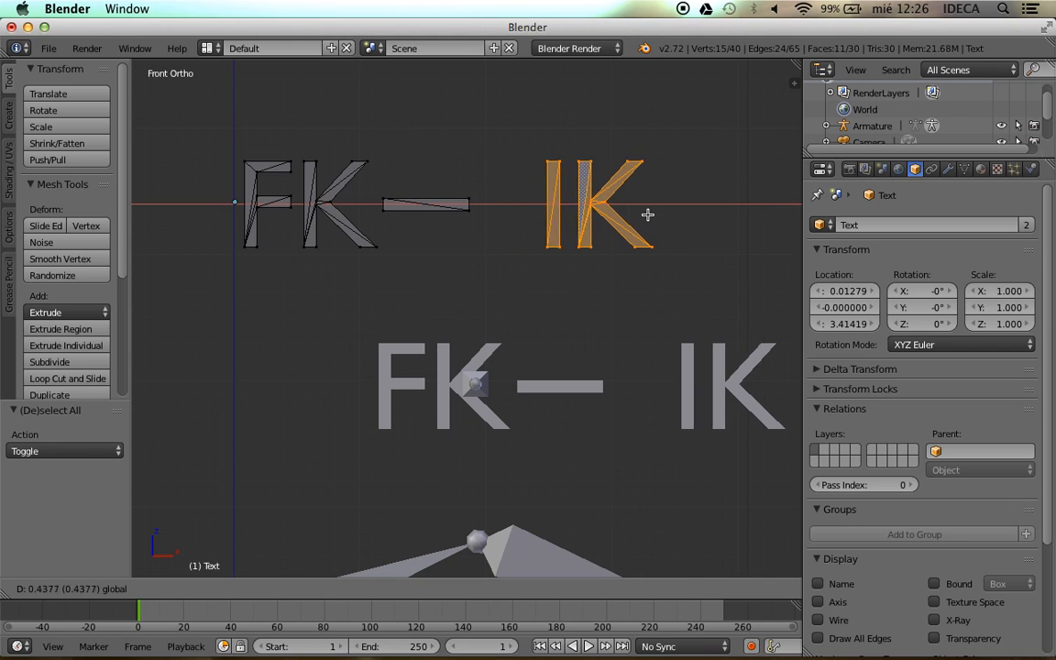
pyautogui.click(670, 218)
# Lengthen the dash by moving its IK-side end along X toward the IK letters, and return to Object Mode
pyautogui.press('a')
pyautogui.press('b')
pyautogui.moveTo(457, 163); pyautogui.dragTo(484, 224)
pyautogui.press('g')
pyautogui.press('x')
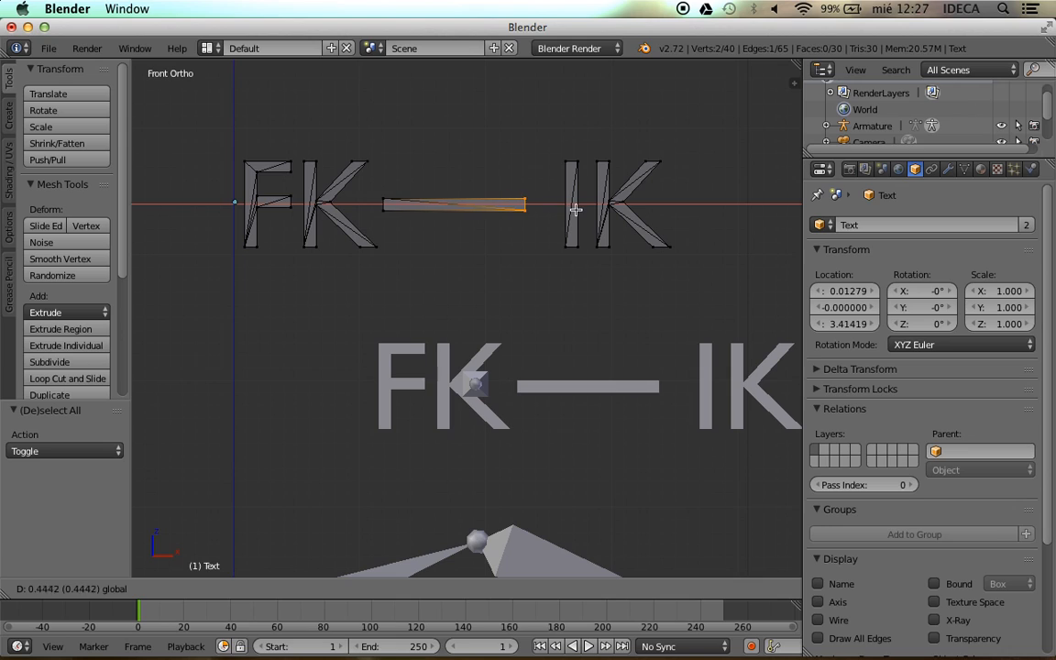
pyautogui.click(550, 231)
pyautogui.press('Tab')
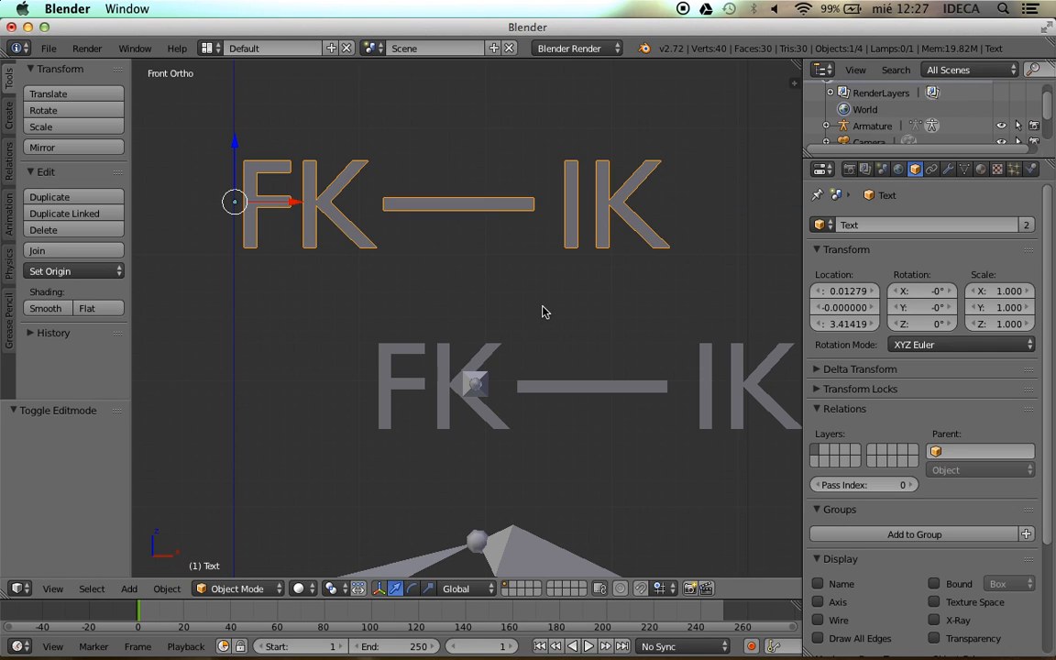
# Shorten the dash slightly in Edit Mode by moving its IK-side end back along X toward FK
pyautogui.scroll(-2, 543, 307)
pyautogui.scroll(2, 543, 307)
pyautogui.scroll(-2, 543, 307)
pyautogui.keyDown('shift'); pyautogui.moveTo(573, 322); pyautogui.dragTo(557, 316, button='middle'); pyautogui.keyUp('shift')
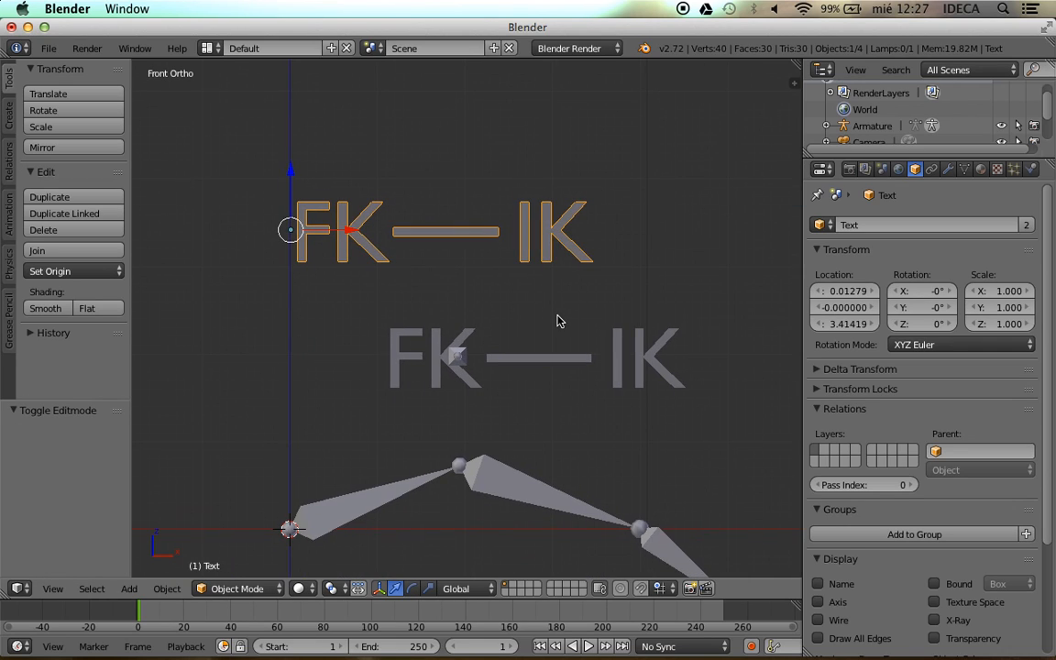
pyautogui.scroll(2, 491, 260)
pyautogui.press('Tab')
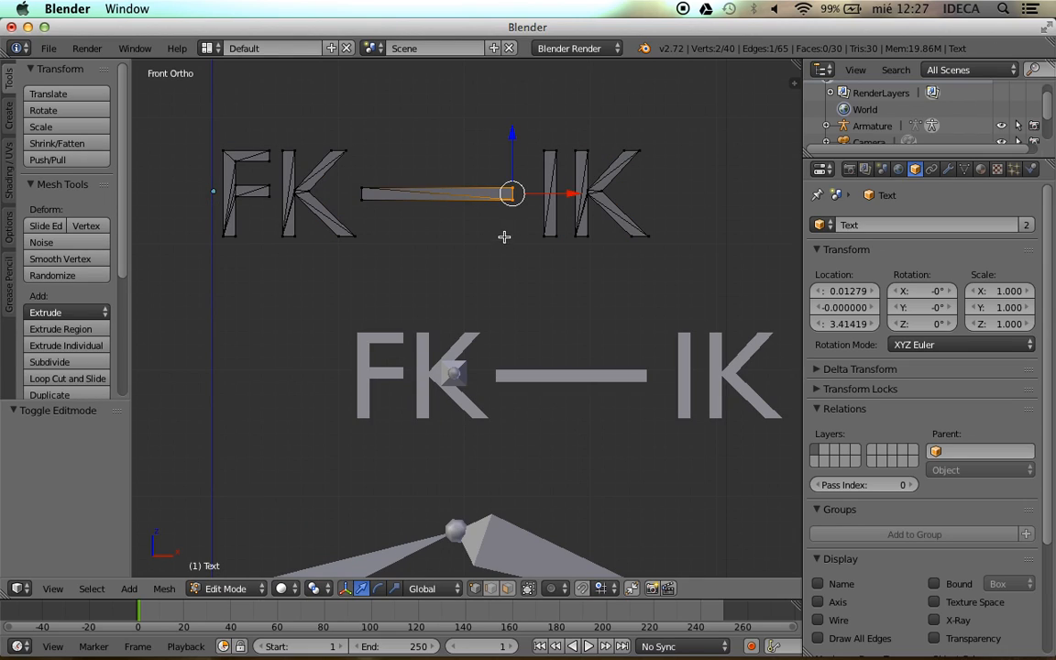
pyautogui.moveTo(568, 194); pyautogui.dragTo(562, 194)
# Select the whole dash and move it about 0.58 units down, below the gap between FK and IK
pyautogui.press('a')
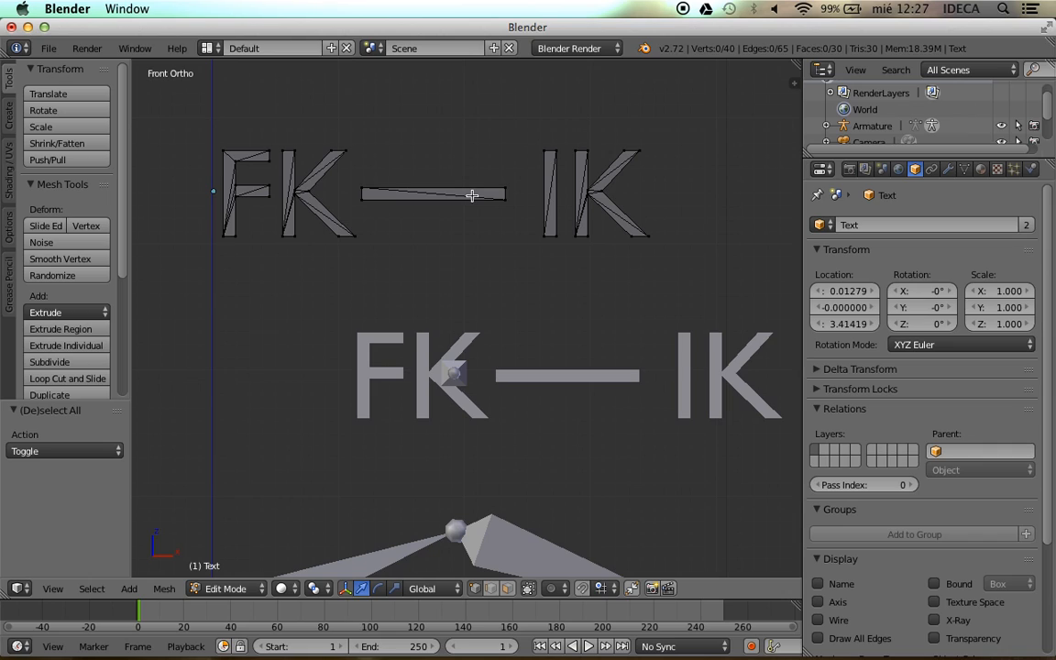
pyautogui.press('a')
pyautogui.press('a')
pyautogui.press('b')
pyautogui.moveTo(530, 167); pyautogui.dragTo(348, 227)
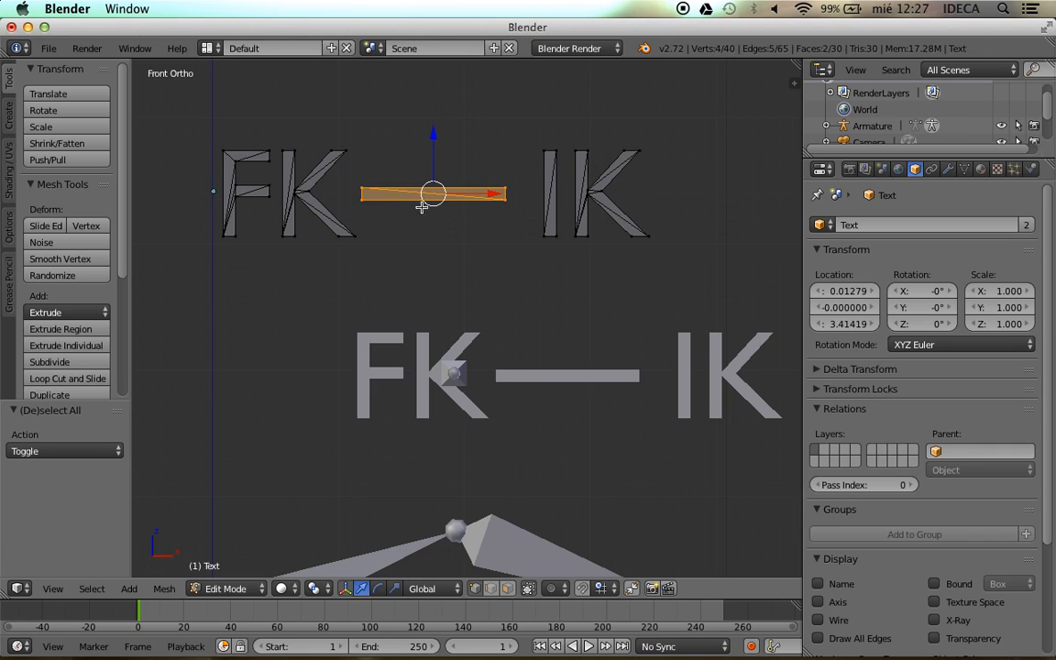
pyautogui.press('g')
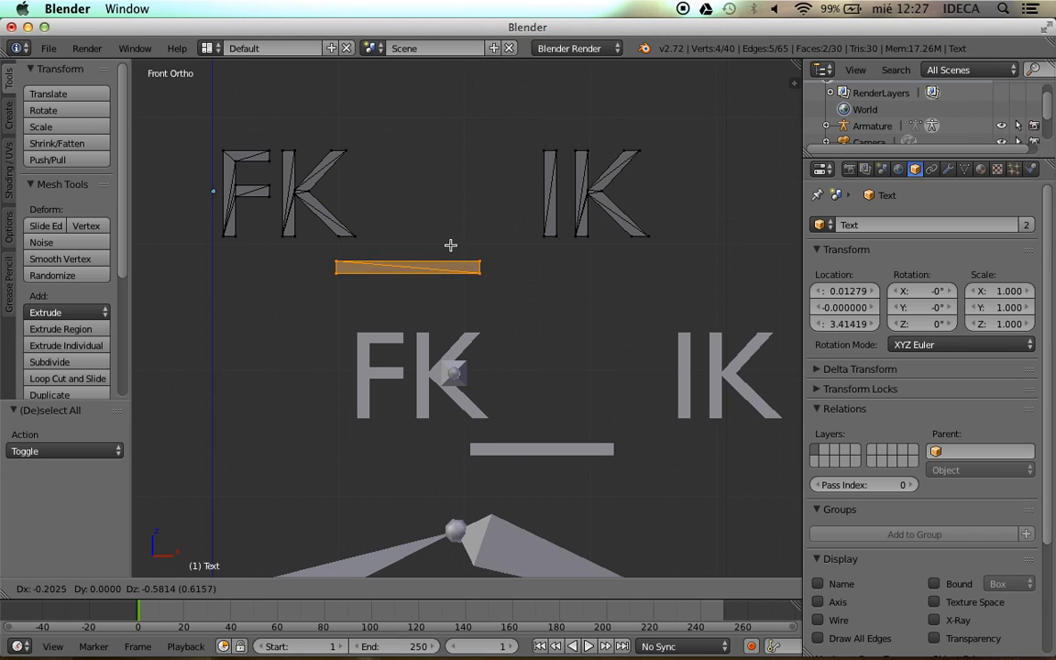
pyautogui.click(452, 245)
# Shorten the dash further by moving its IK-side end -0.144 units along X
pyautogui.press('a')
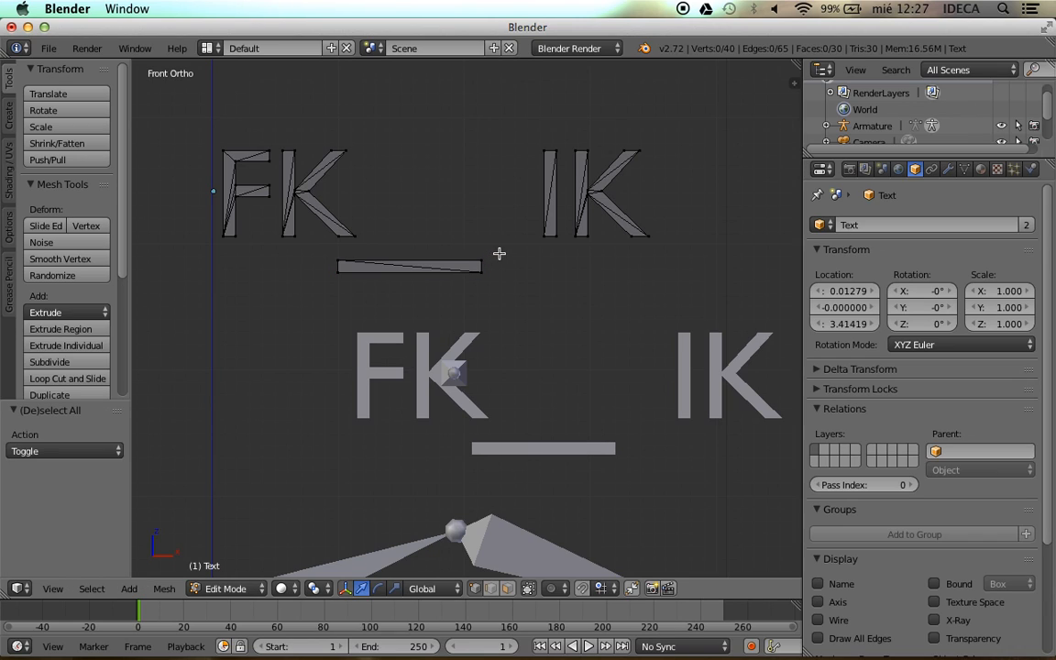
pyautogui.moveTo(471, 256); pyautogui.dragTo(495, 269)
pyautogui.scroll(4, 484, 267)
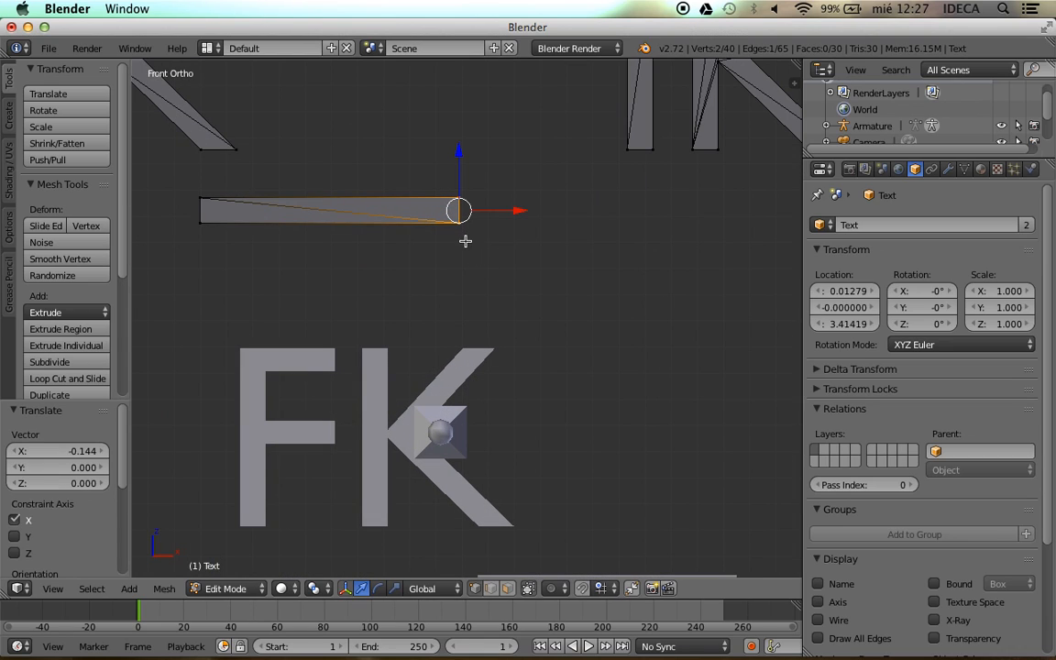
# Draw a vertical Grease Pencil mark at each end of the dash and end the drawing session
pyautogui.scroll(-5, 417, 229)
pyautogui.press('d')
pyautogui.moveTo(360, 253); pyautogui.dragTo(356, 299)
pyautogui.moveTo(473, 246); pyautogui.dragTo(471, 302)
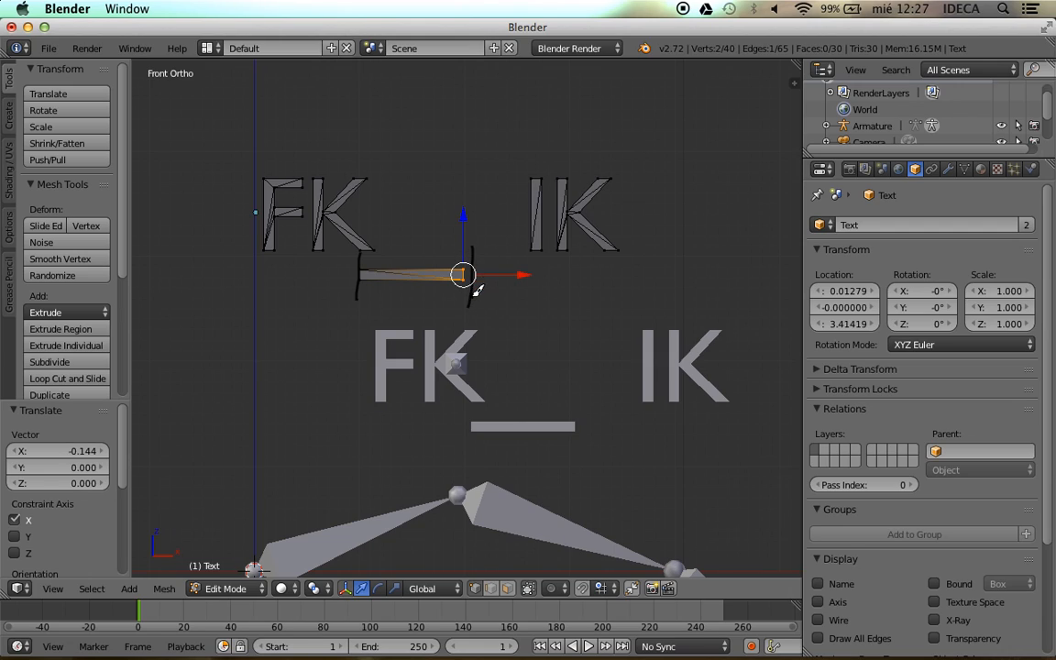
pyautogui.press('d')
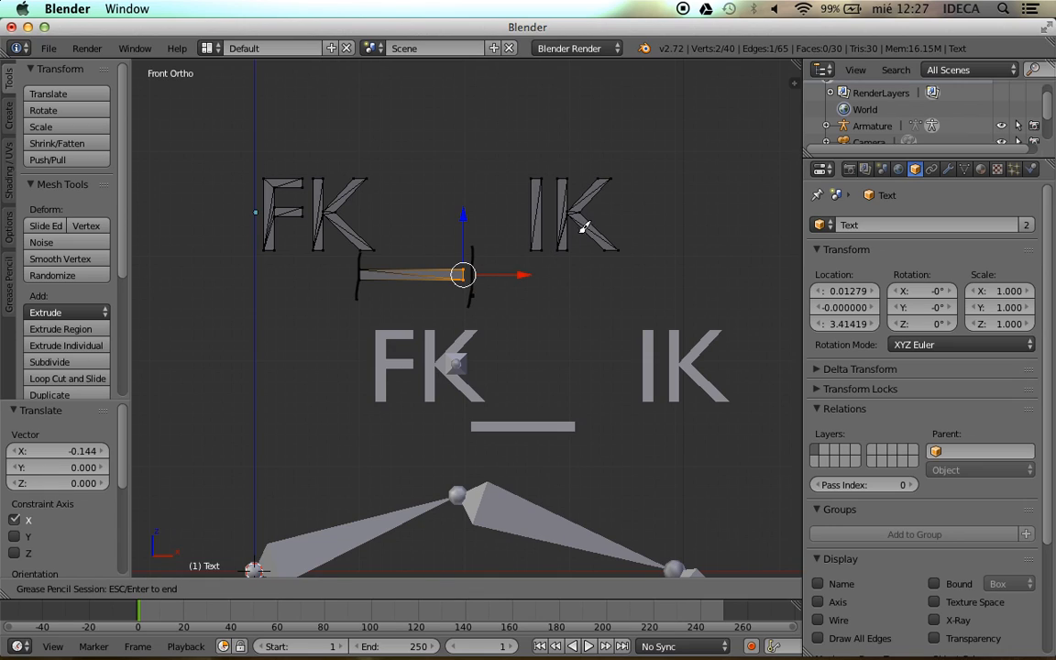
pyautogui.press('Escape')
# Delete the Grease Pencil layer with the two marks and unlink its GPencil data block
pyautogui.press('n')
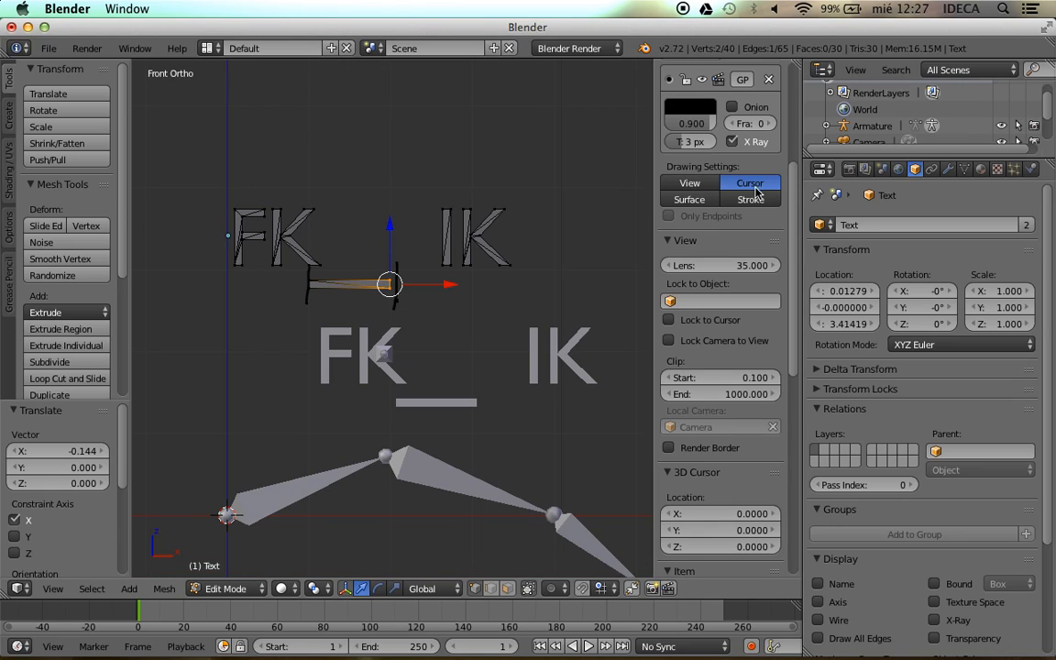
pyautogui.click(768, 80)
pyautogui.scroll(5, 720, 184)
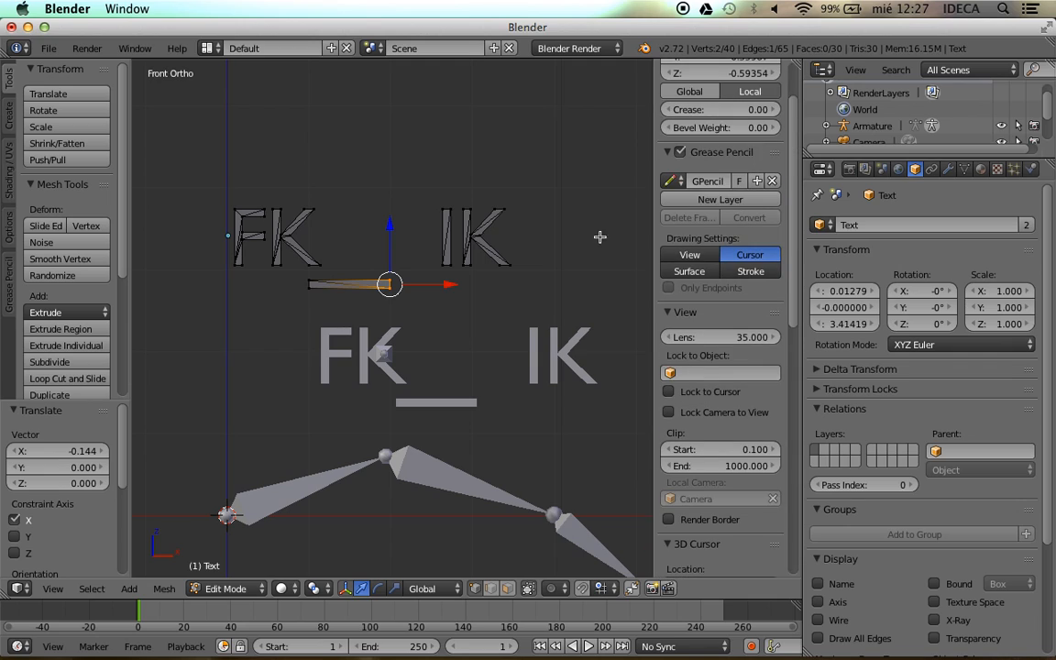
pyautogui.click(772, 181)
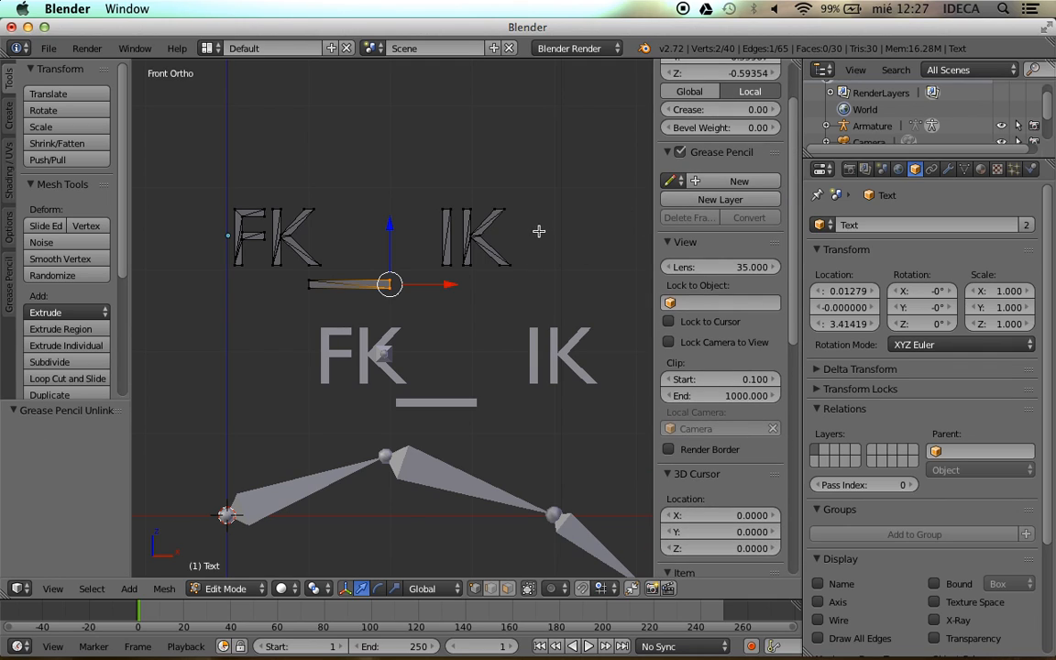
pyautogui.press('n')
# Select the whole dash and move it 0.345 units in X and 0.563 units in Z, between FK and IK
pyautogui.scroll(3, 493, 258)
pyautogui.press('a')
pyautogui.press('a')
pyautogui.press('a')
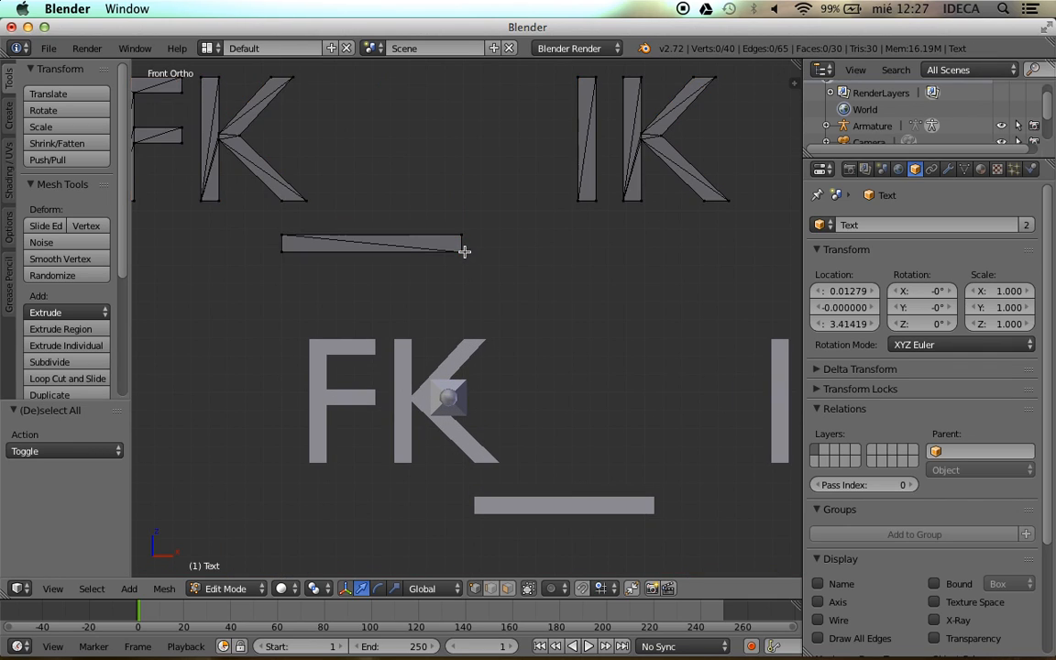
pyautogui.moveTo(499, 207); pyautogui.dragTo(243, 225)
pyautogui.press('b')
pyautogui.press('g')
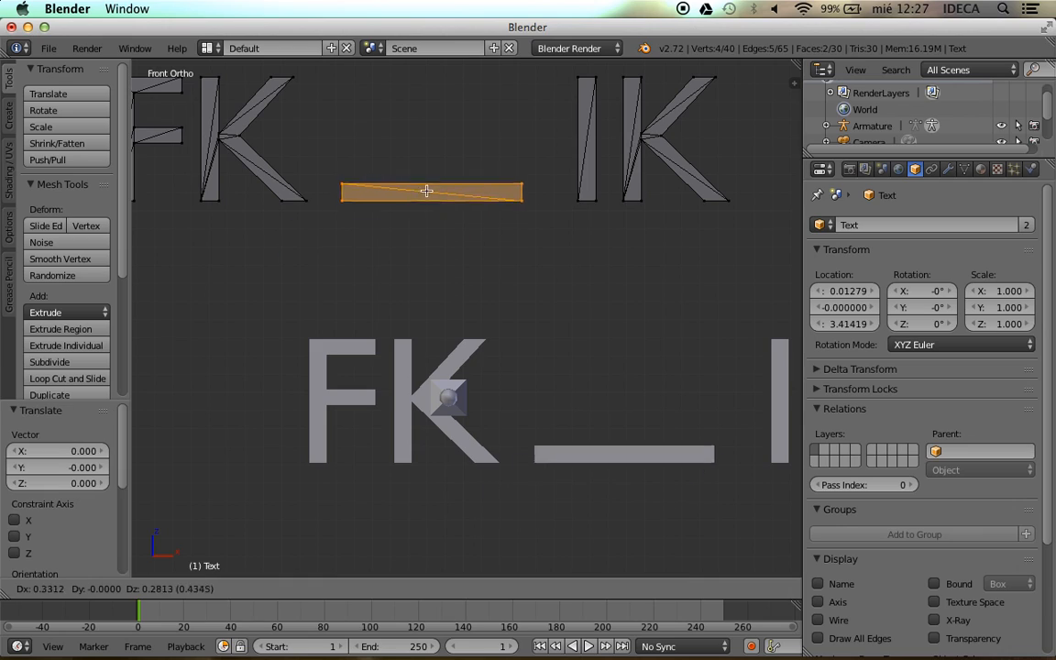
pyautogui.click(420, 148)
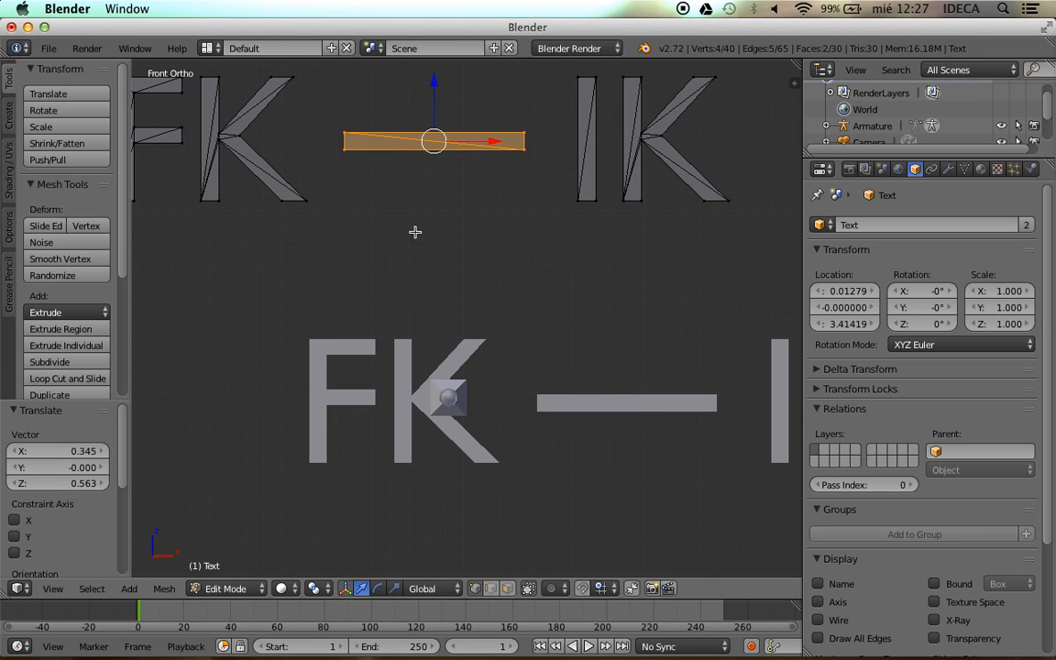
# Move the dash -0.113 units along X, closer to FK
pyautogui.scroll(-4, 416, 224)
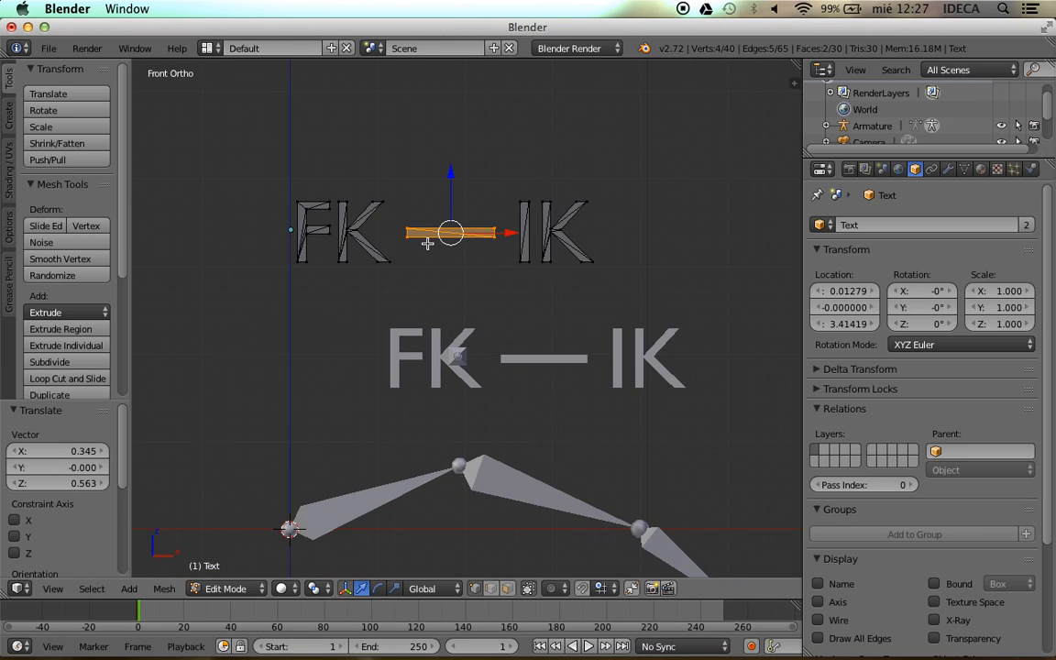
pyautogui.press('g')
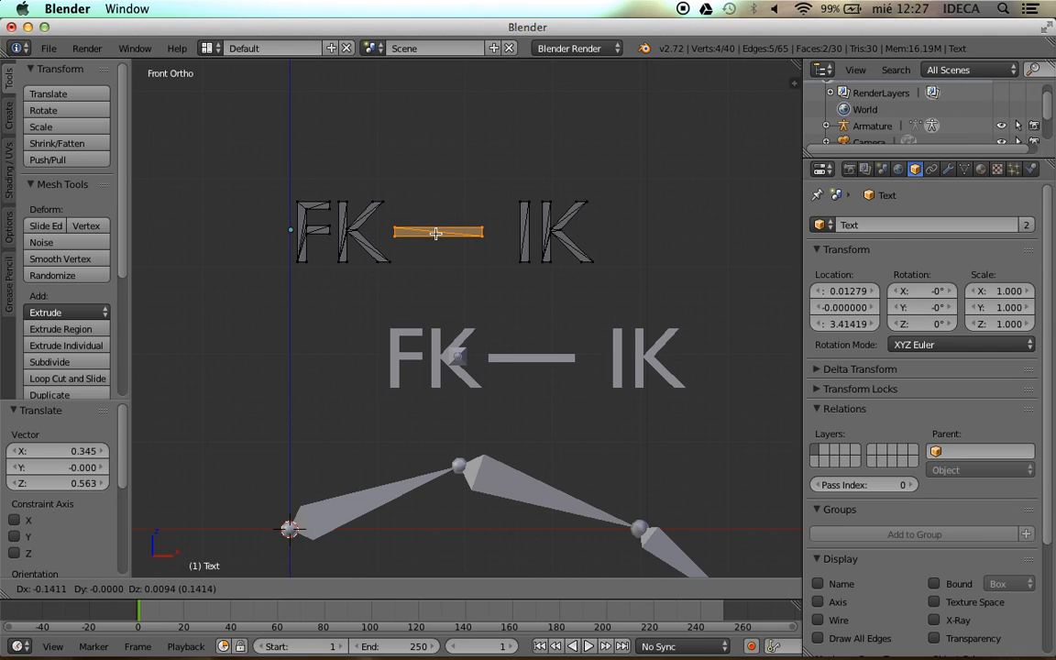
pyautogui.press('x')
pyautogui.click(439, 233)
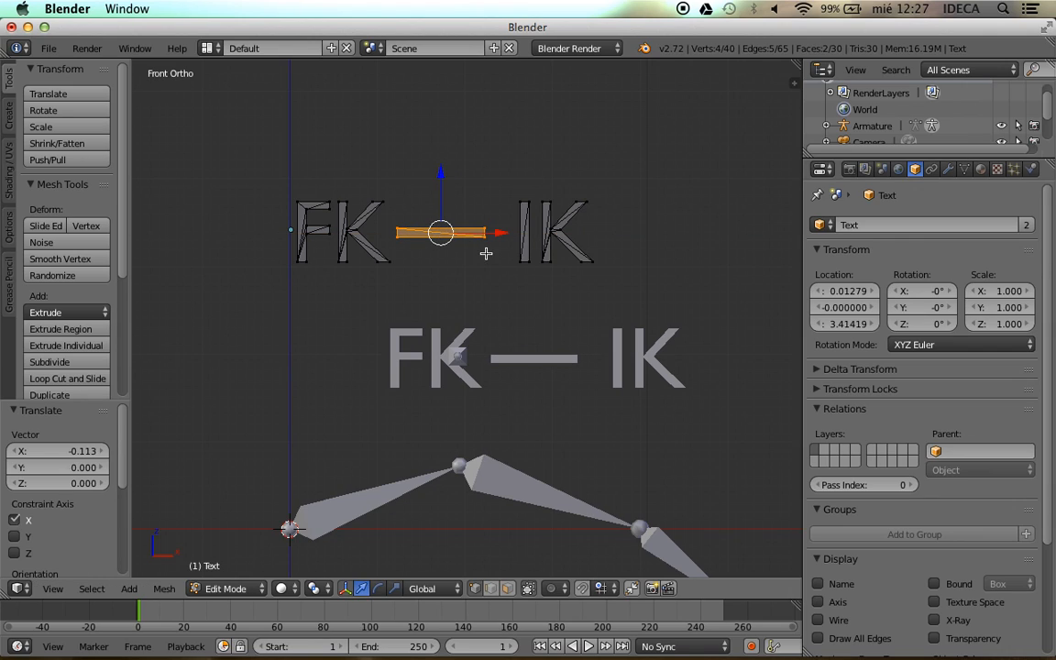
# Move the IK letters -0.198 units along X to even out the spacing, and return to Object Mode
pyautogui.press('a')
pyautogui.press('b')
pyautogui.moveTo(620, 180); pyautogui.dragTo(520, 279)
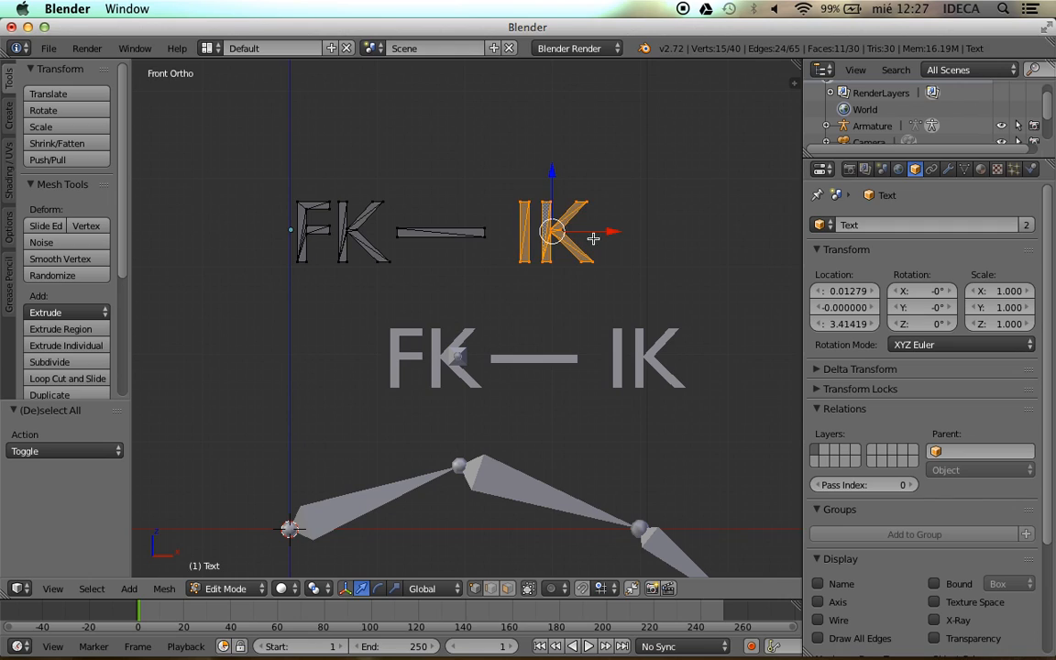
pyautogui.press('g')
pyautogui.press('x')
pyautogui.click(589, 235)
pyautogui.scroll(1, 537, 276)
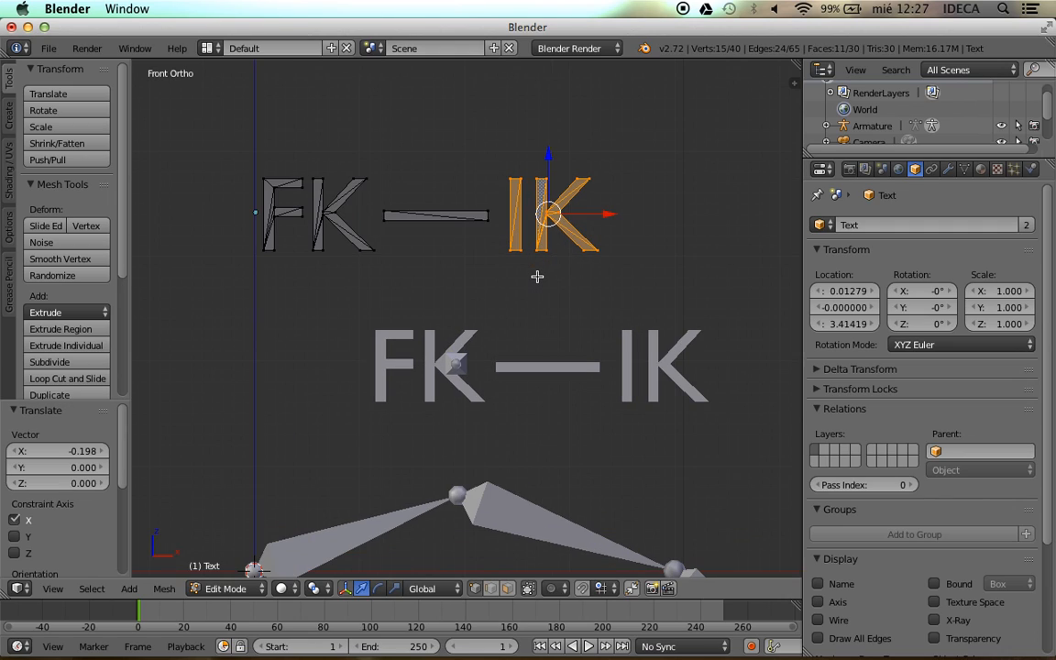
pyautogui.press('Tab')
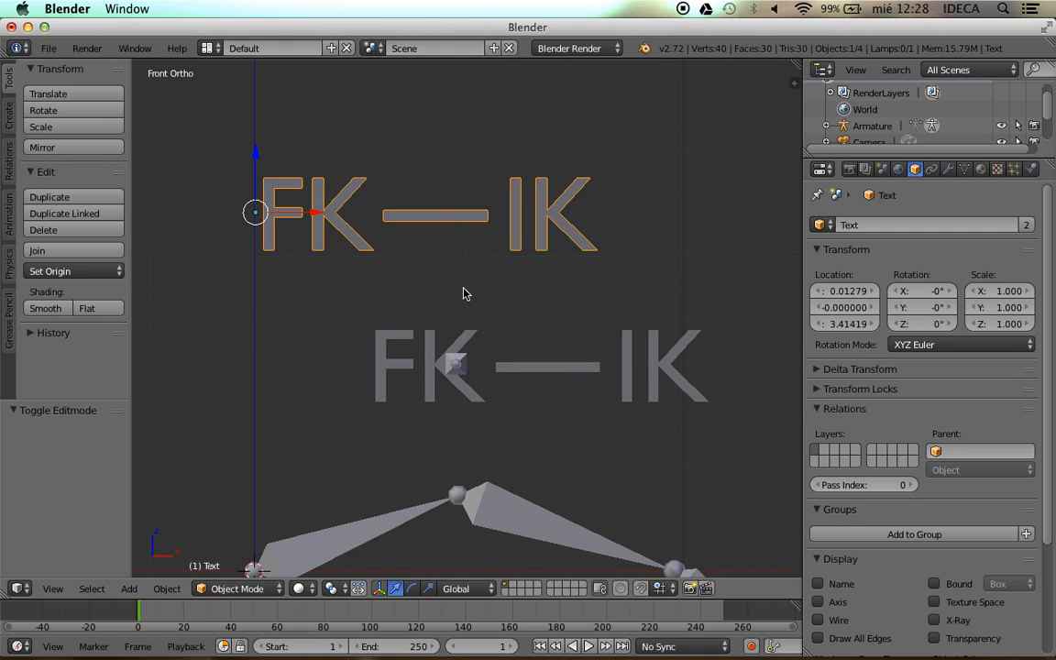
# Select the armature in front view and enter Pose Mode with the Switch bone active
pyautogui.moveTo(478, 297); pyautogui.dragTo(449, 365, button='middle')
pyautogui.press('KP_1')
pyautogui.scroll(1, 459, 376)
pyautogui.rightClick(455, 374)
pyautogui.hotkey('ctrl', 'Tab')
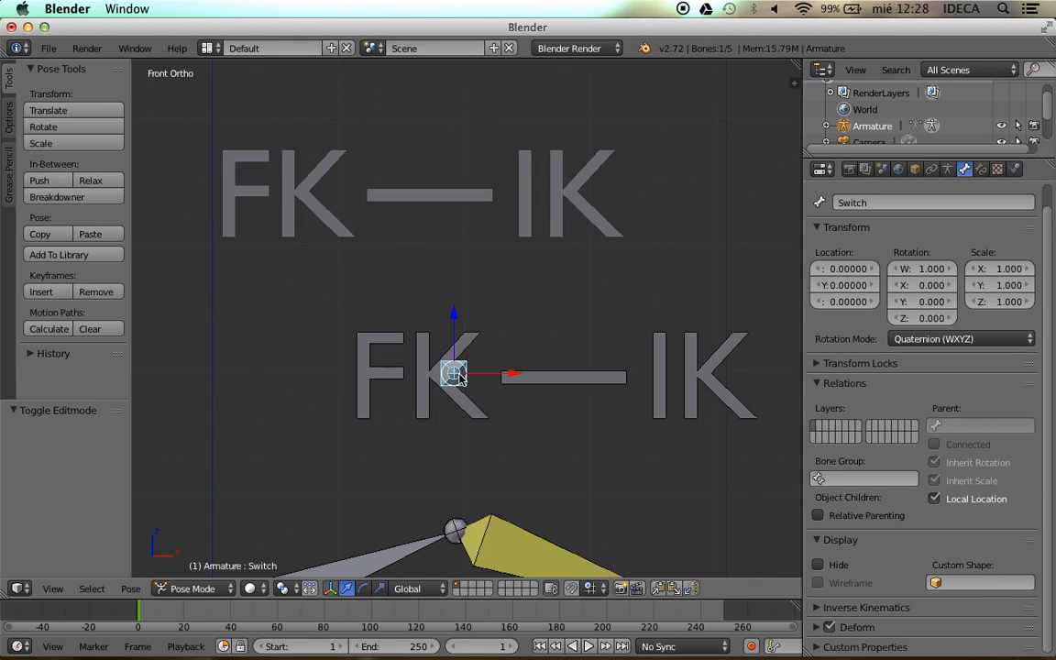
pyautogui.scroll(-1, 458, 376)
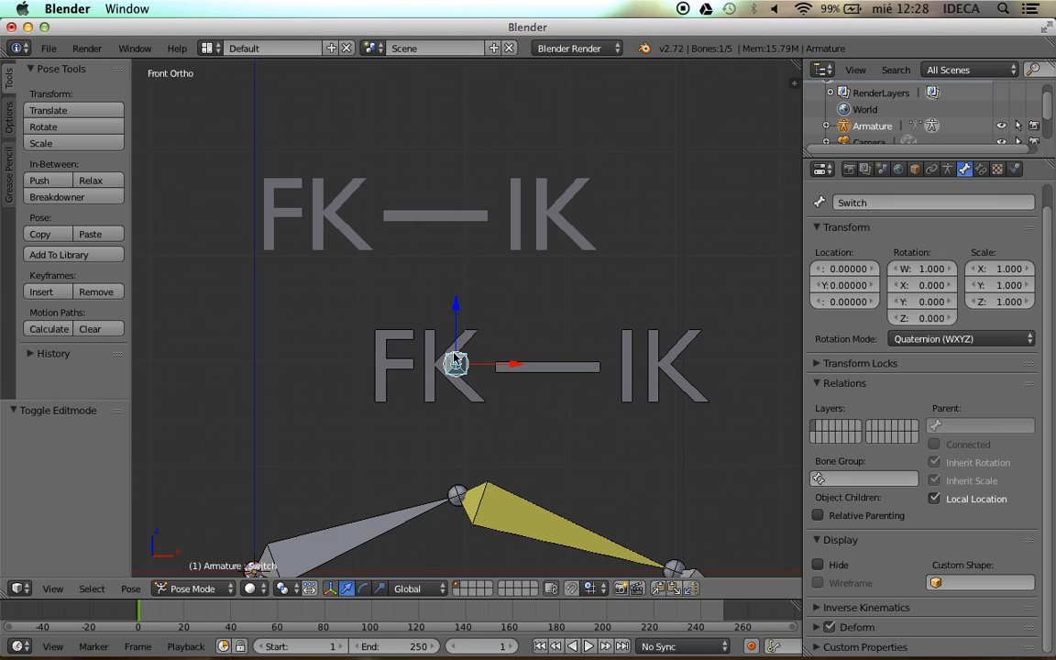
# In Edit Mode, move the Switch bone along X toward the start of the FK—IK panel's dash, and return to Object Mode
pyautogui.click(193, 589)
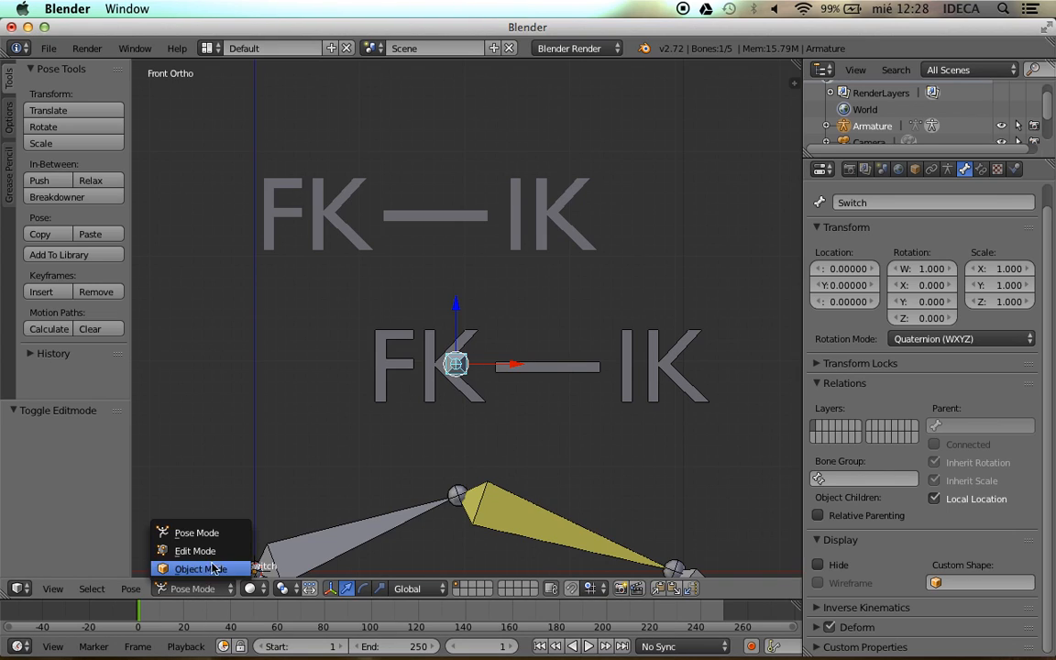
pyautogui.click(209, 547)
pyautogui.press('g')
pyautogui.press('x')
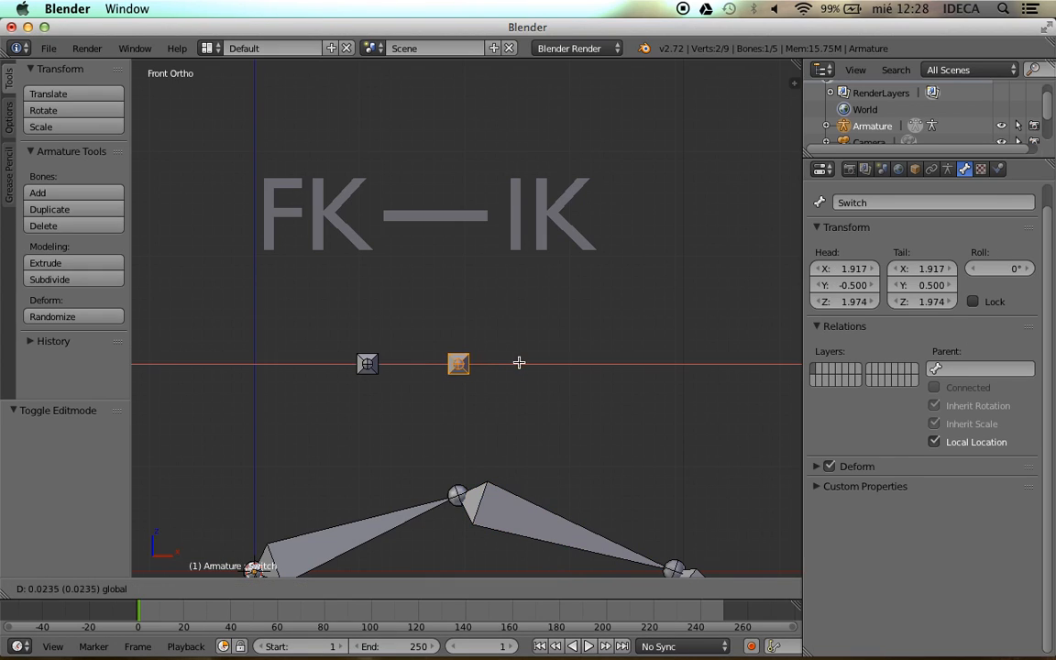
pyautogui.click(542, 361)
pyautogui.press('Tab')
pyautogui.scroll(2, 539, 355)
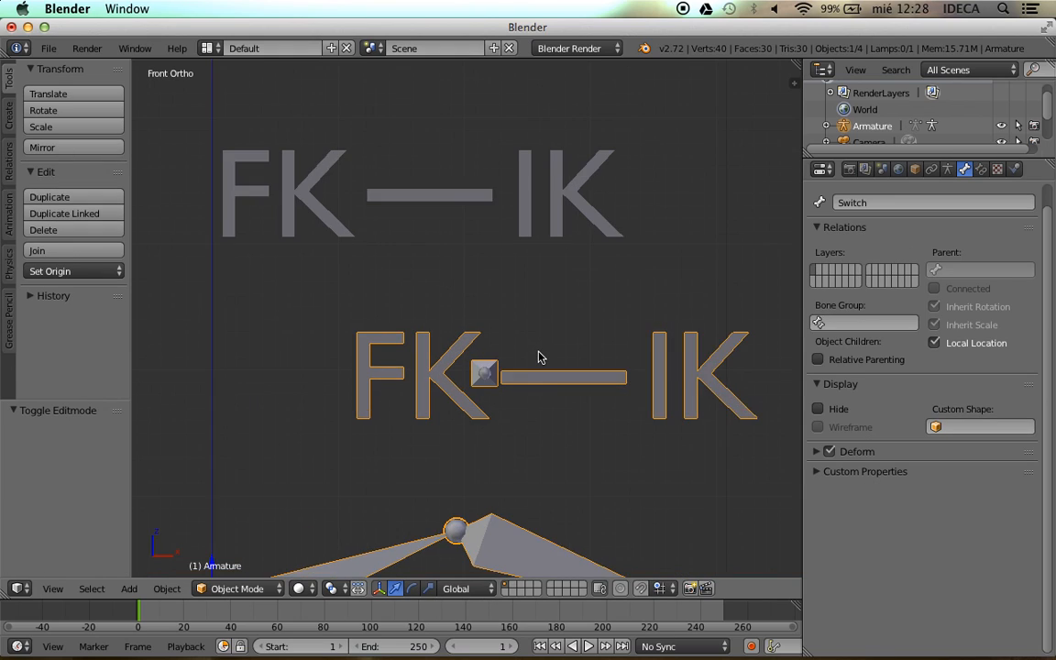
# Move the Switch bone farther along X onto the FK end of the dash and check it in wireframe shading
pyautogui.press('Tab')
pyautogui.press('g')
pyautogui.press('x')
pyautogui.click(561, 383)
pyautogui.press('Tab')
pyautogui.scroll(3, 560, 388)
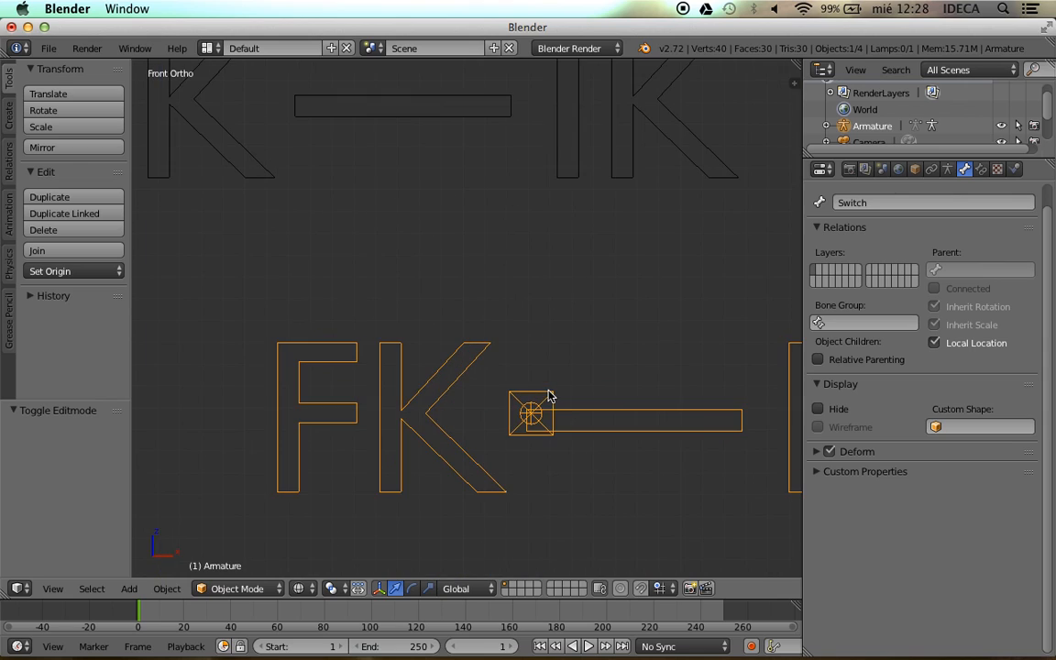
pyautogui.scroll(1, 544, 335)
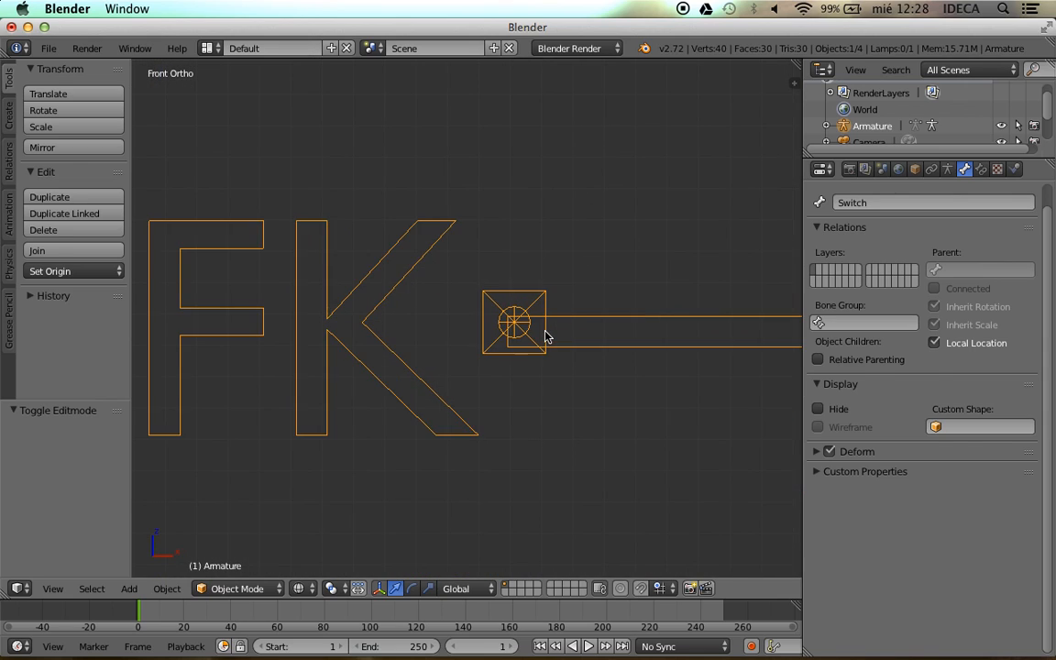
# Fine-tune the Switch bone along X to 2.286, centring it on the FK end of the dash
pyautogui.press('Tab')
pyautogui.press('g')
pyautogui.press('x')
pyautogui.click(573, 320)
pyautogui.press('Tab')
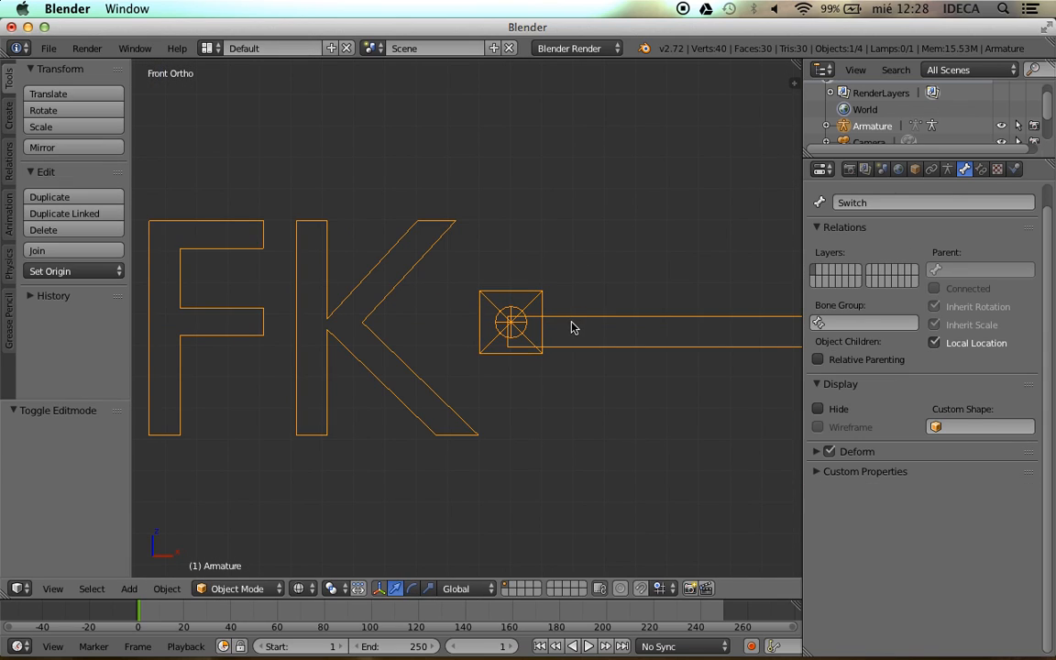
pyautogui.press('Tab')
pyautogui.press('g')
pyautogui.press('x')
pyautogui.click(567, 322)
pyautogui.press('Tab')
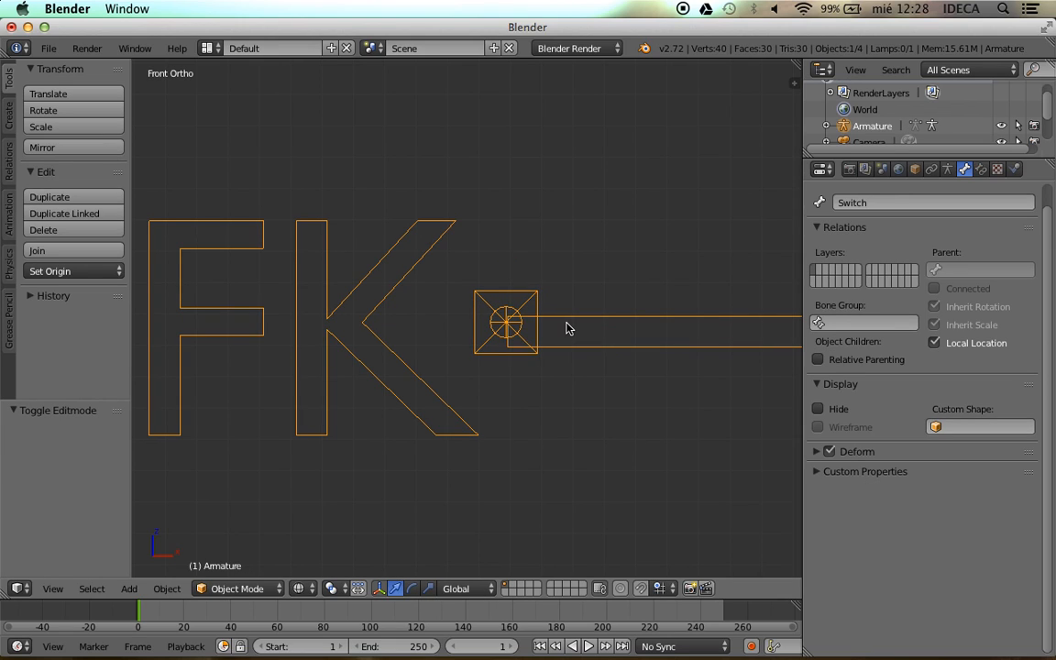
# Lower the Switch bone slightly along Z so it is centred on the dash's height
pyautogui.press('Tab')
pyautogui.press('g')
pyautogui.press('z')
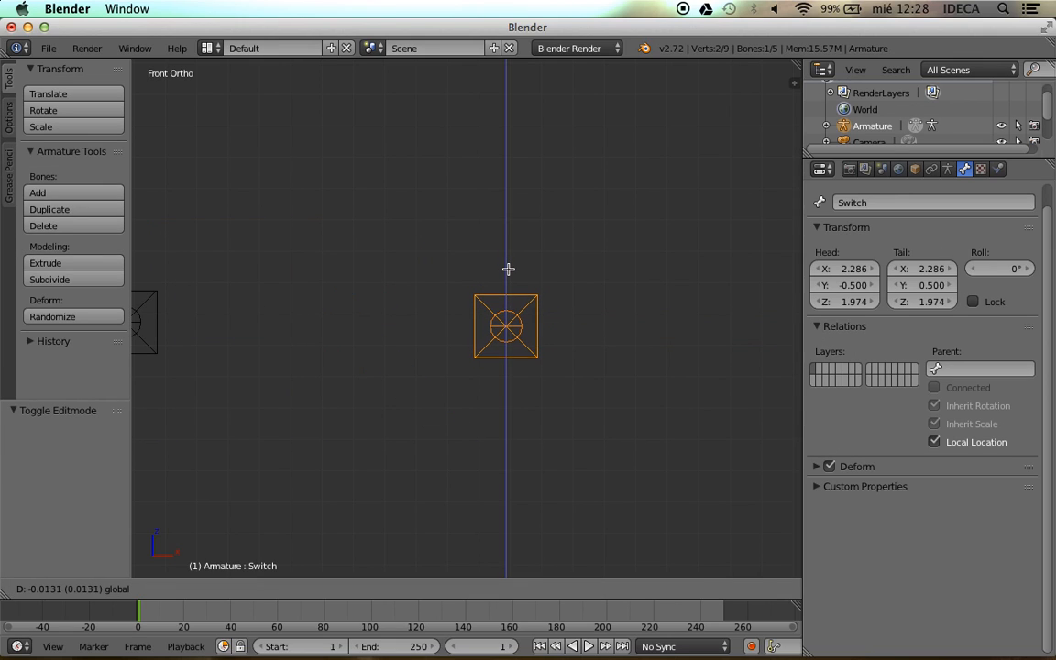
pyautogui.click(510, 289)
pyautogui.press('Tab')
pyautogui.scroll(-5, 510, 293)
pyautogui.scroll(3, 513, 321)
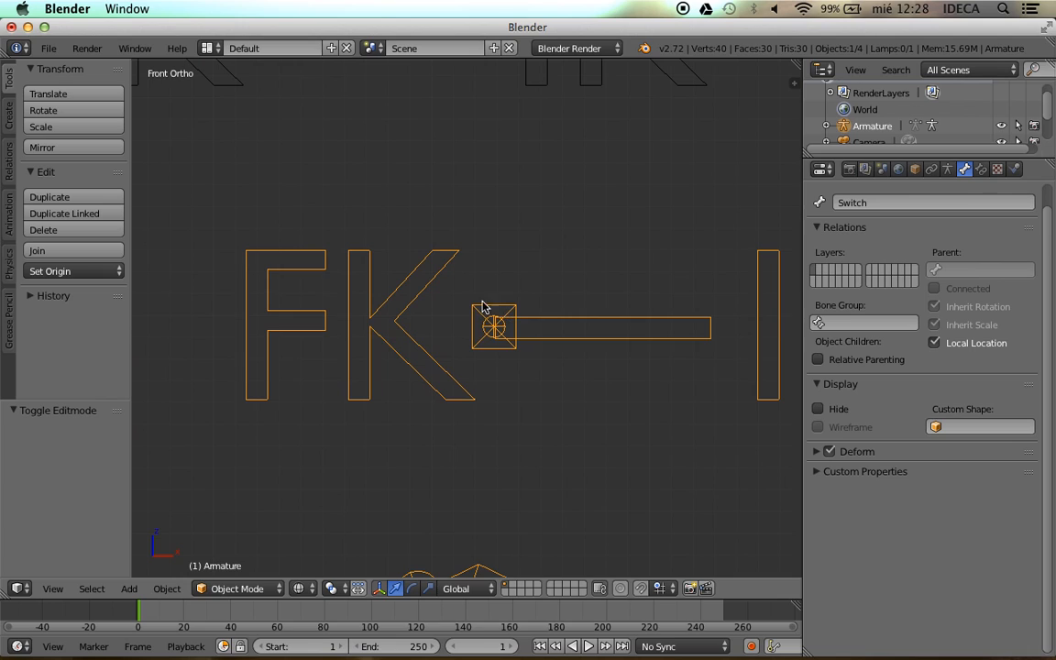
pyautogui.scroll(-8, 495, 326)
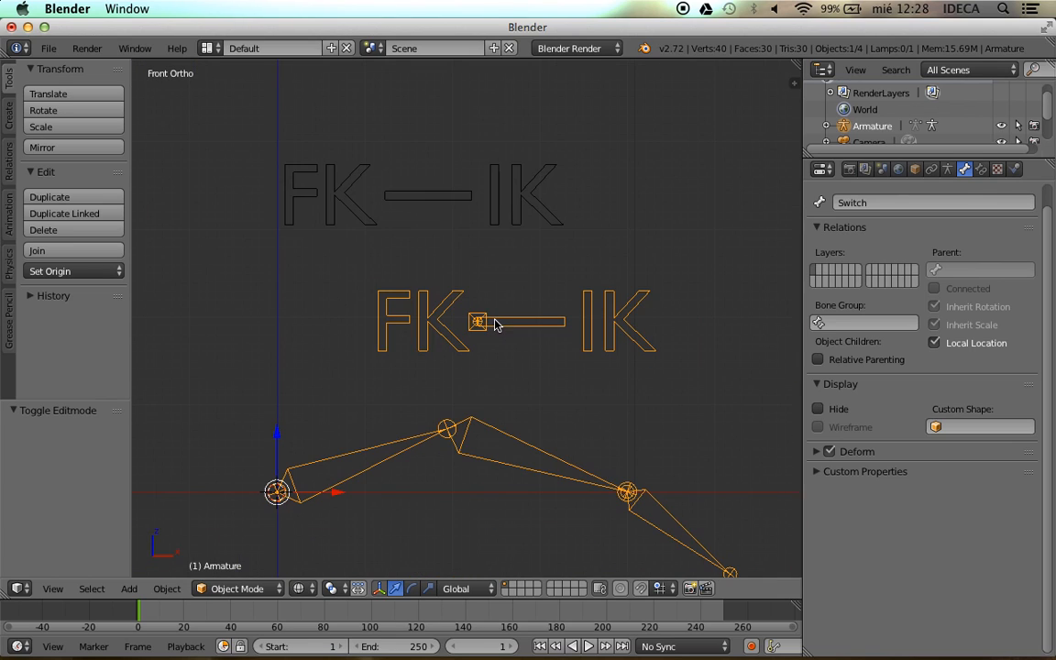
# Return the viewport to solid shading and inspect the Switch bone's alignment with the panel's dash
pyautogui.press('z')
pyautogui.scroll(4, 487, 326)
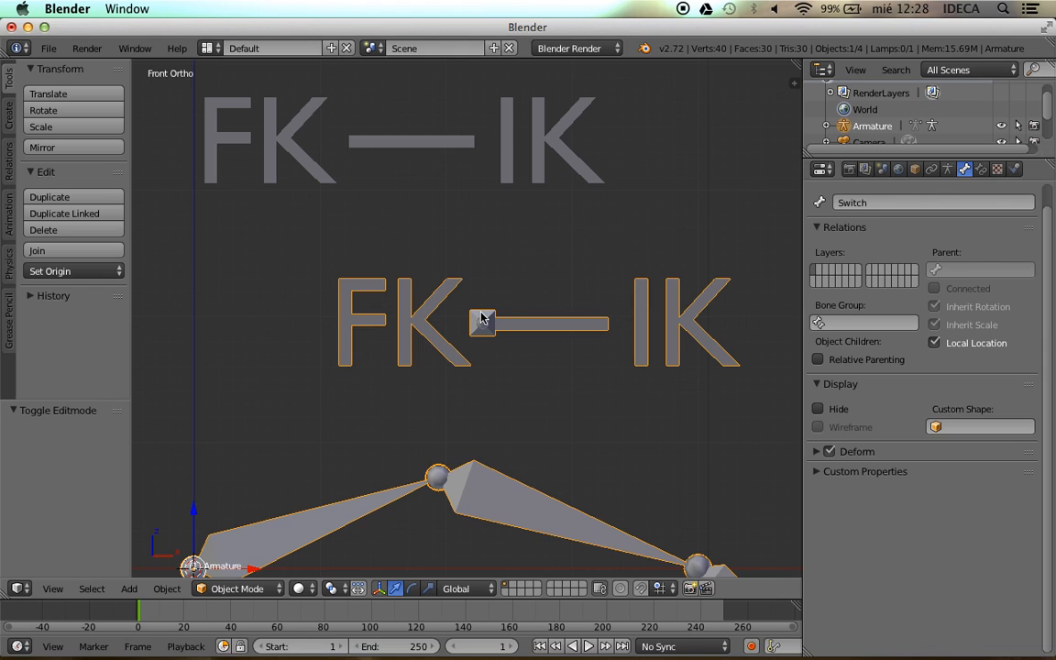
pyautogui.scroll(3, 511, 311)
pyautogui.scroll(-6, 504, 314)
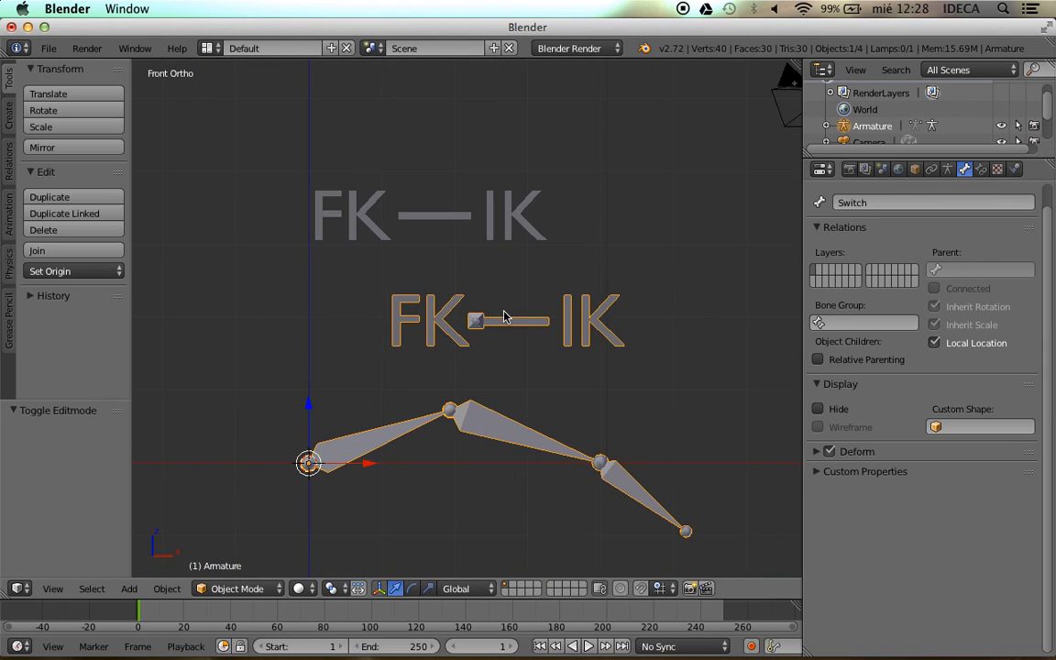
pyautogui.scroll(2, 503, 318)
pyautogui.scroll(-1, 484, 318)
pyautogui.scroll(1, 479, 318)
pyautogui.scroll(-1, 471, 314)
pyautogui.scroll(-3, 435, 314)
pyautogui.hotkey('shift', 'a')
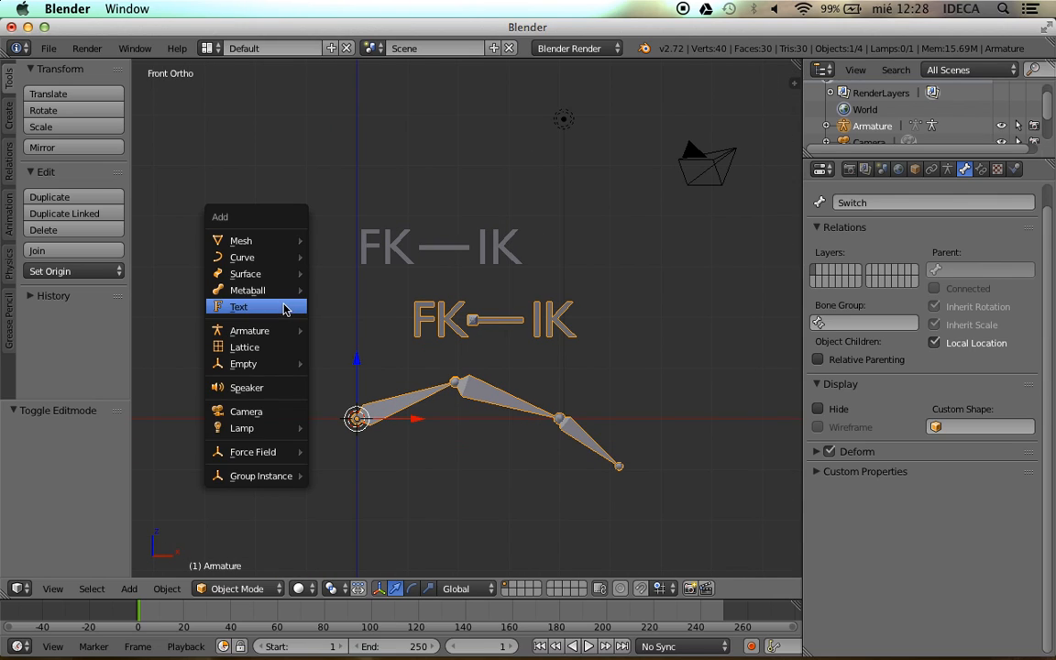
pyautogui.scroll(4, 468, 338)
pyautogui.moveTo(473, 332)
pyautogui.mouseDown(button='middle')
pyautogui.moveTo(420, 338)
pyautogui.moveTo(466, 325)
pyautogui.moveTo(490, 337)
pyautogui.mouseUp(button='middle')
pyautogui.press('KP_1')
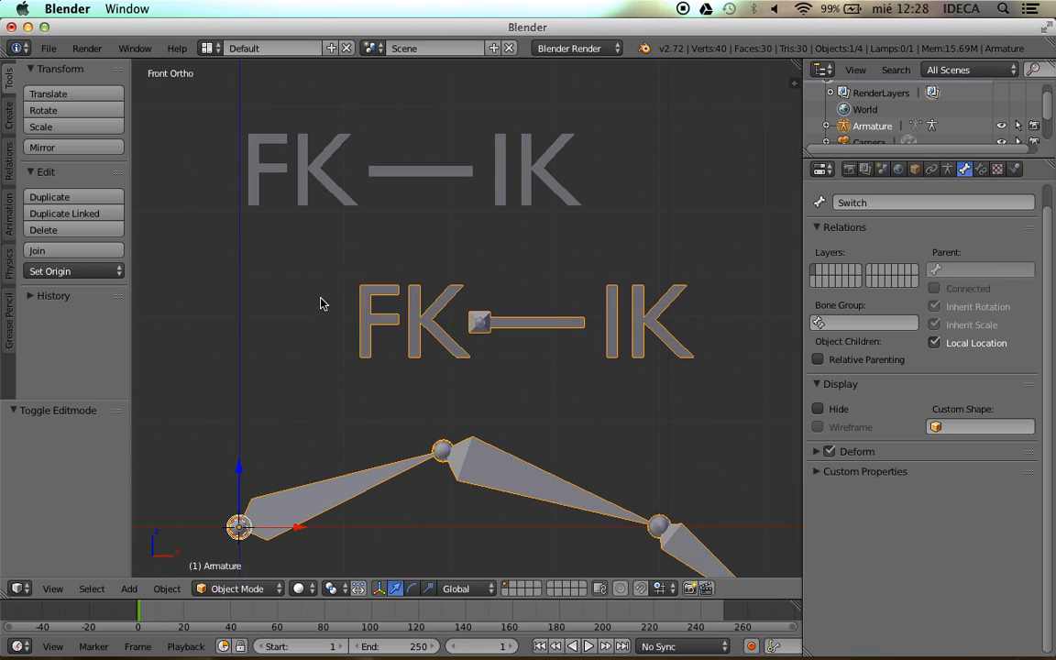
pyautogui.hotkey('shift', 'a')
pyautogui.scroll(-5, 409, 383)
# Add a curve circle at the origin and move it up along Z, above the FK—IK text
pyautogui.hotkey('shift', 'a')
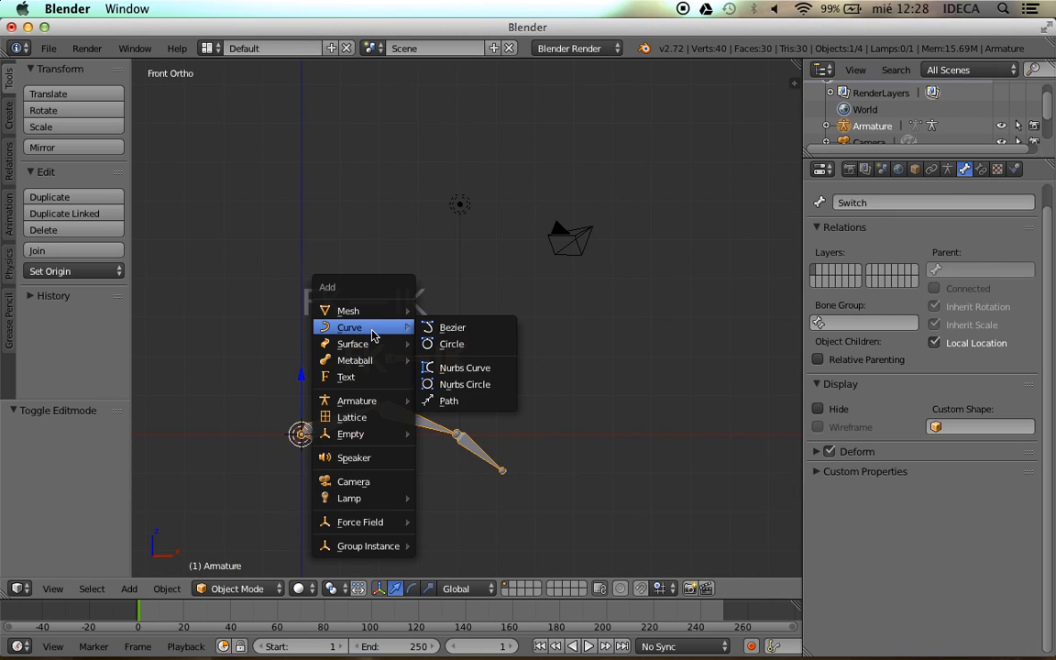
pyautogui.moveTo(394, 318)
pyautogui.click(451, 345)
pyautogui.moveTo(341, 335); pyautogui.dragTo(344, 381, button='middle')
pyautogui.moveTo(344, 302); pyautogui.dragTo(408, 174)
pyautogui.moveTo(408, 174); pyautogui.dragTo(405, 335, button='middle')
# Select the armature, enter Pose Mode and assign Circle as the Switch bone's custom shape
pyautogui.rightClick(458, 332)
pyautogui.press('Tab')
pyautogui.hotkey('ctrl', 'Tab')
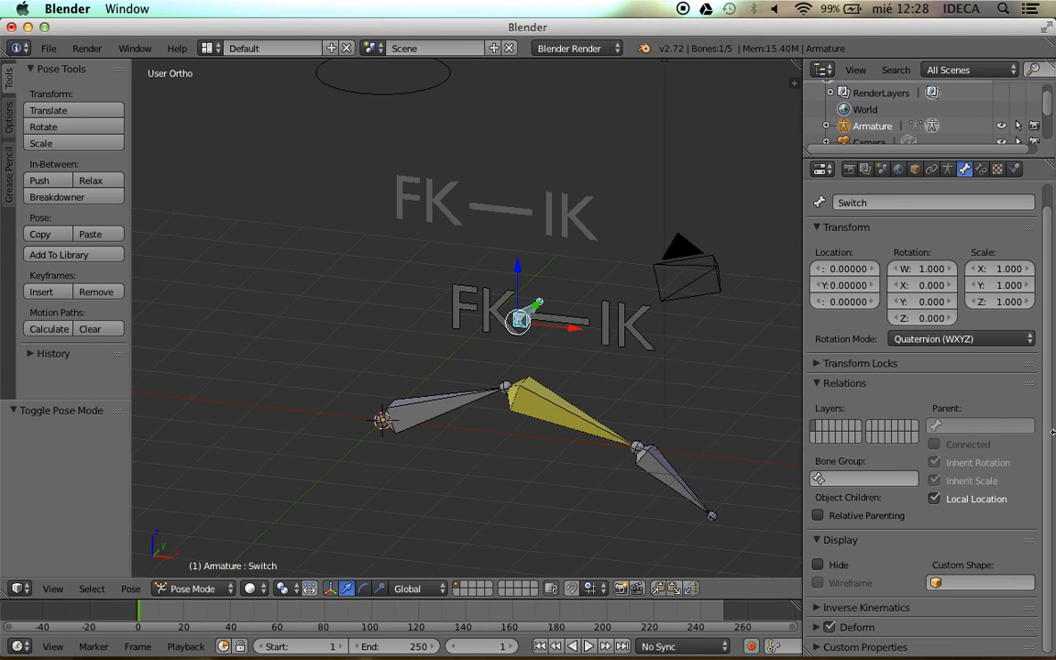
pyautogui.click(989, 587)
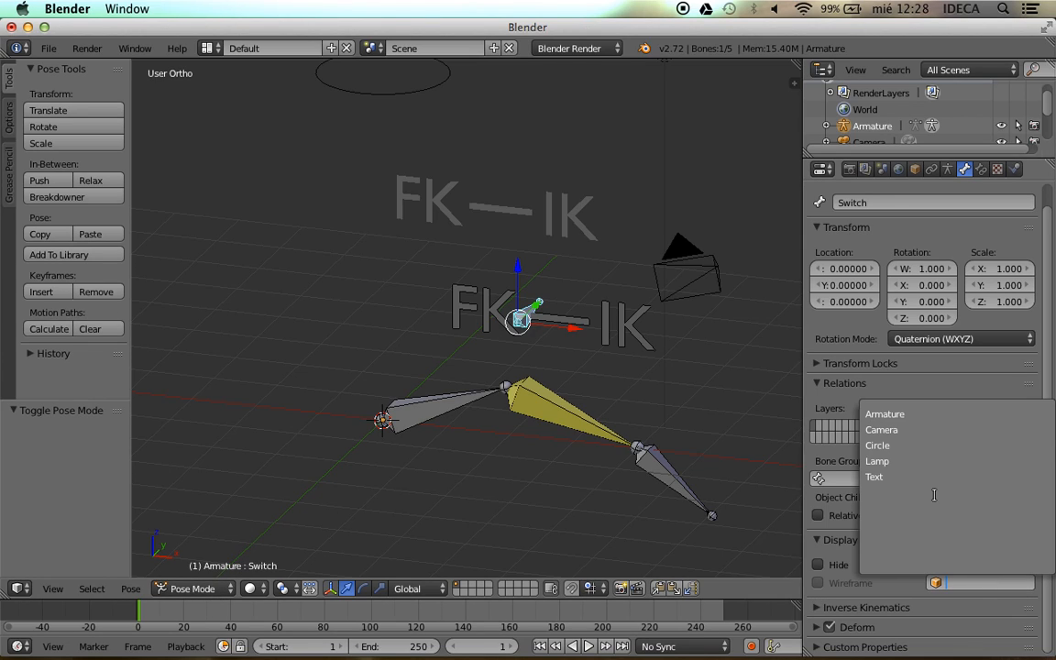
pyautogui.click(885, 447)
# Enable wireframe display for the Switch bone's circle shape and view it from several angles
pyautogui.scroll(3, 642, 381)
pyautogui.moveTo(653, 389)
pyautogui.mouseDown(button='middle')
pyautogui.moveTo(576, 393)
pyautogui.moveTo(656, 410)
pyautogui.mouseUp(button='middle')
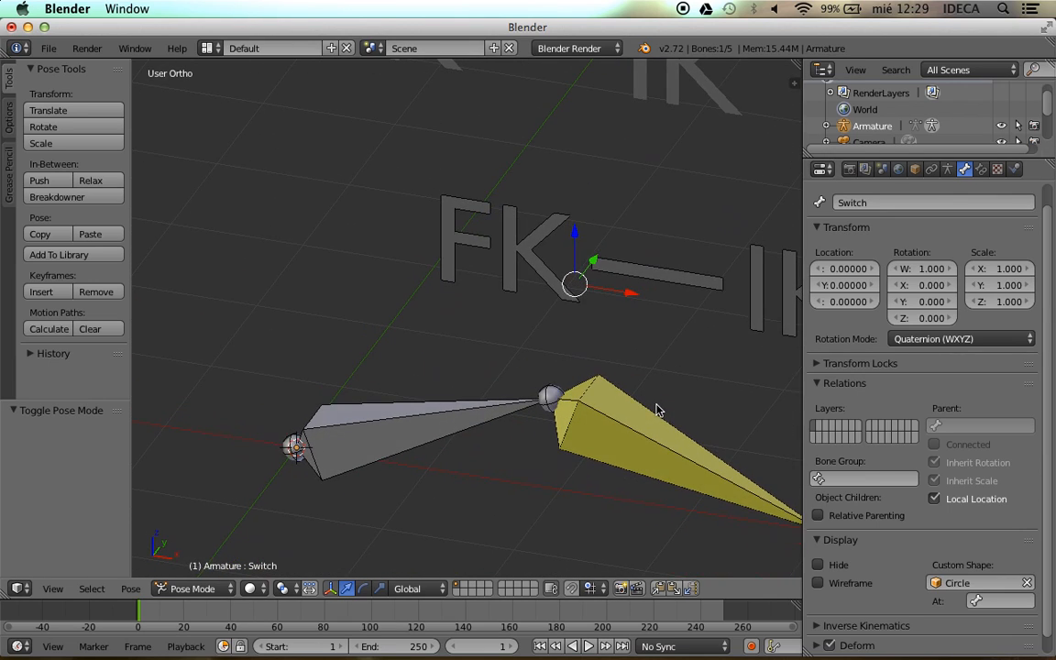
pyautogui.scroll(-5, 657, 409)
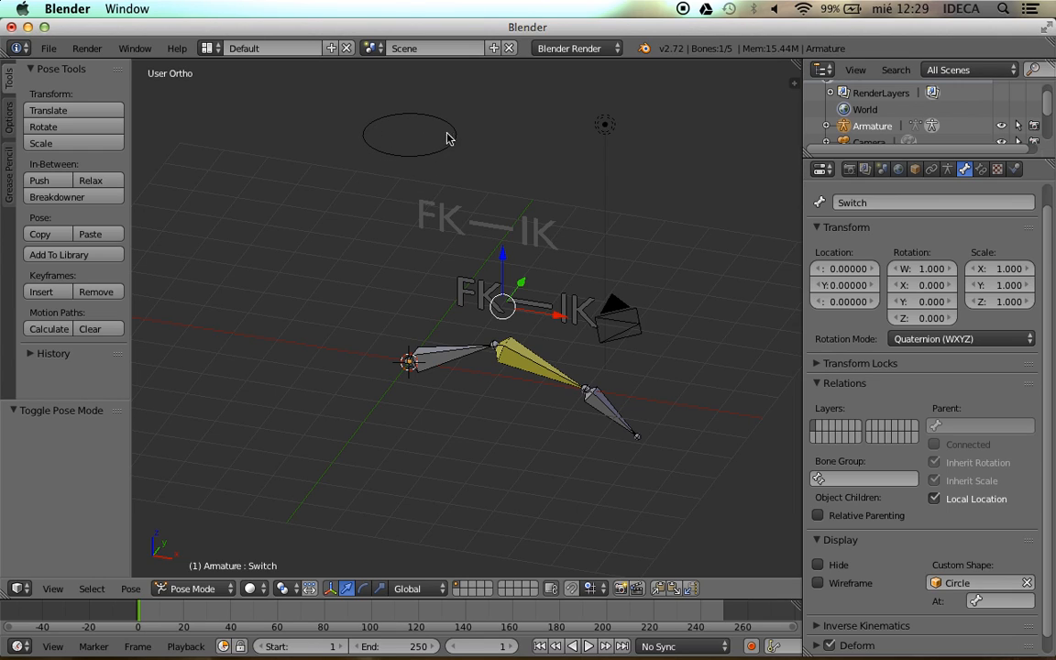
pyautogui.scroll(1, 422, 141)
pyautogui.scroll(-1, 417, 147)
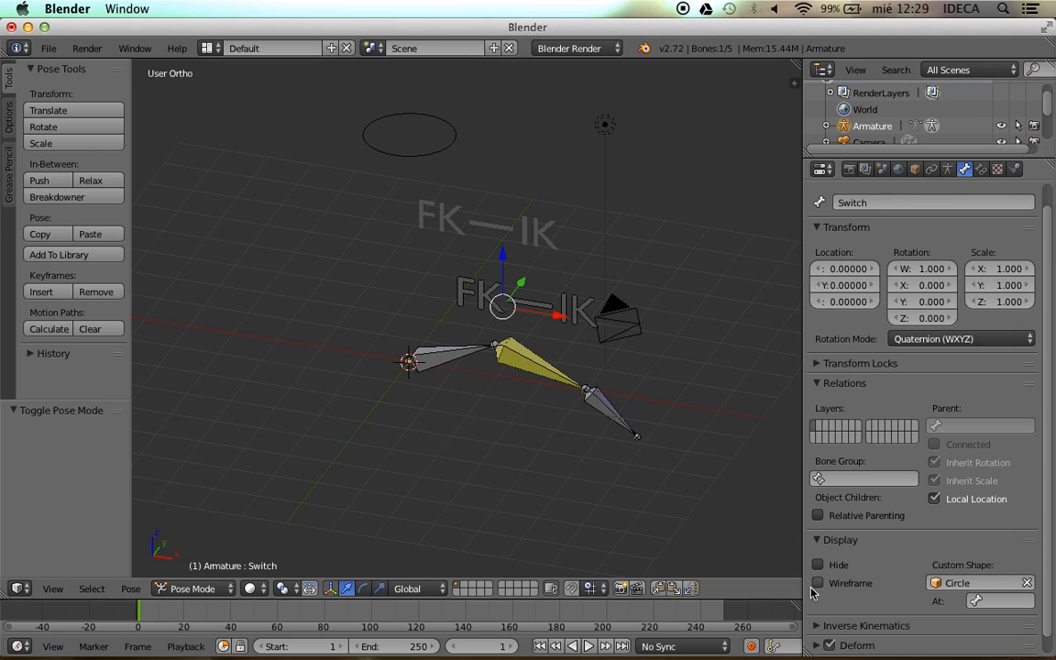
pyautogui.click(819, 584)
pyautogui.scroll(5, 684, 511)
pyautogui.moveTo(596, 455); pyautogui.dragTo(676, 454, button='middle')
pyautogui.moveTo(700, 394); pyautogui.dragTo(707, 293, button='middle')
pyautogui.scroll(-2, 613, 308)
pyautogui.moveTo(613, 308); pyautogui.dragTo(639, 298, button='middle')
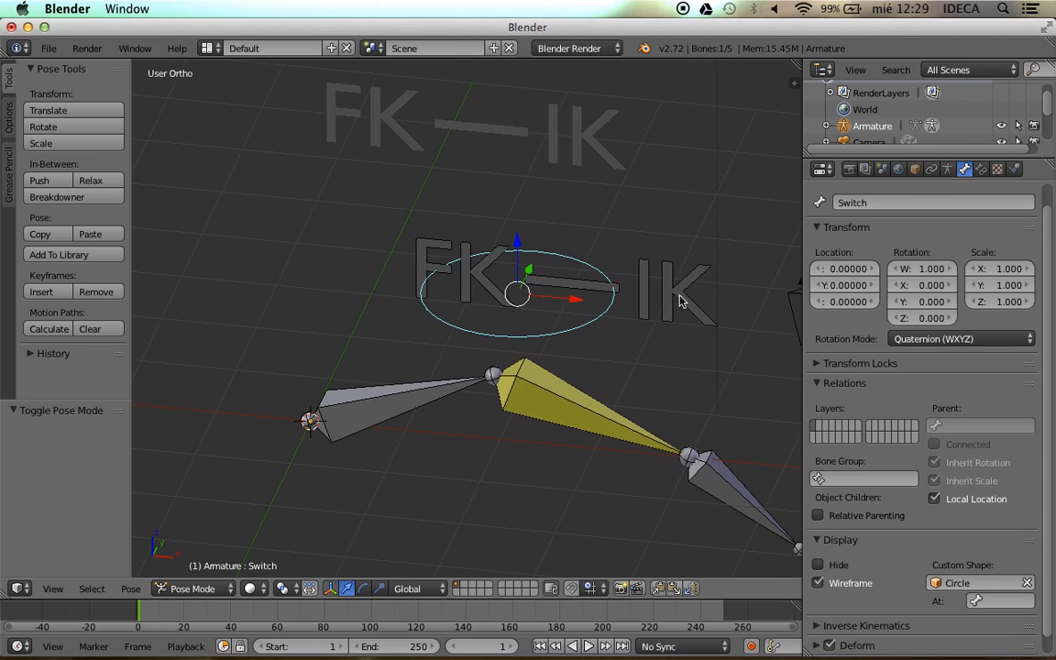
# Enable wireframe display for the panel bone's text shape, then deselect all bones in front view
pyautogui.rightClick(639, 298)
pyautogui.moveTo(556, 278); pyautogui.dragTo(591, 266, button='middle')
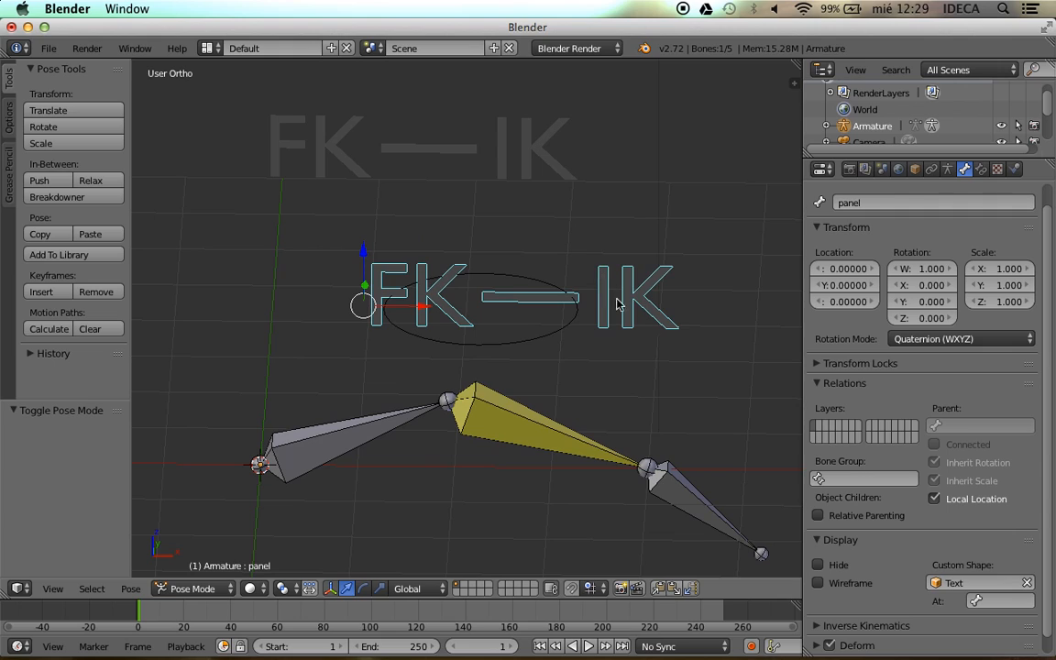
pyautogui.click(819, 583)
pyautogui.scroll(2, 625, 426)
pyautogui.press('KP_1')
pyautogui.scroll(-3, 618, 428)
pyautogui.press('a')
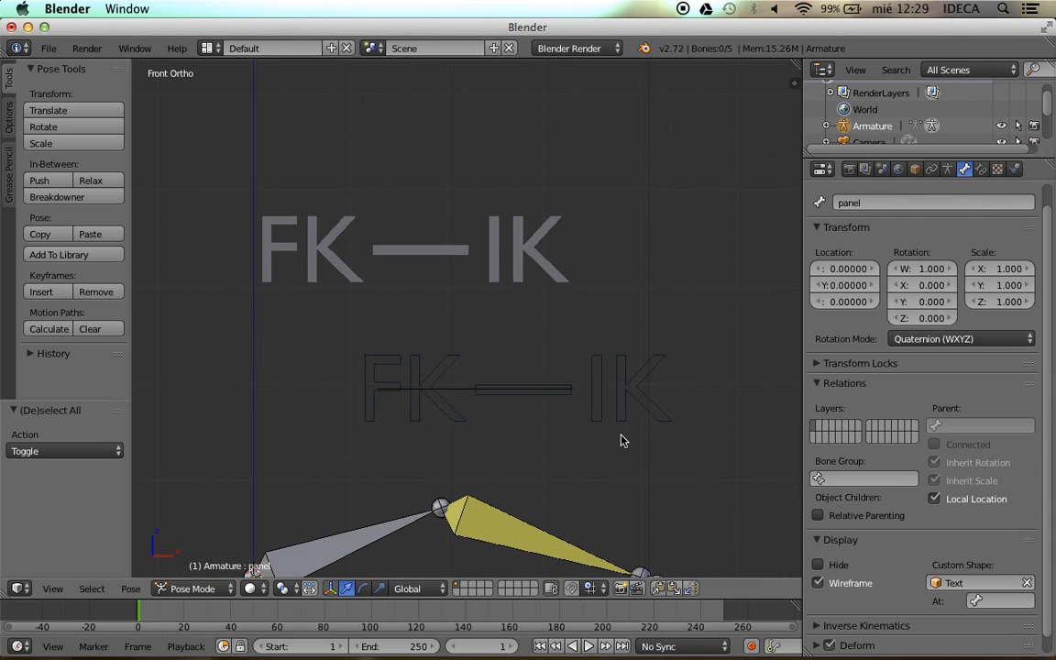
# Align the camera to the front view, render the current frame and close the render result
pyautogui.keyDown('shift'); pyautogui.moveTo(639, 436); pyautogui.dragTo(594, 359, button='middle'); pyautogui.keyUp('shift')
pyautogui.scroll(2, 594, 359)
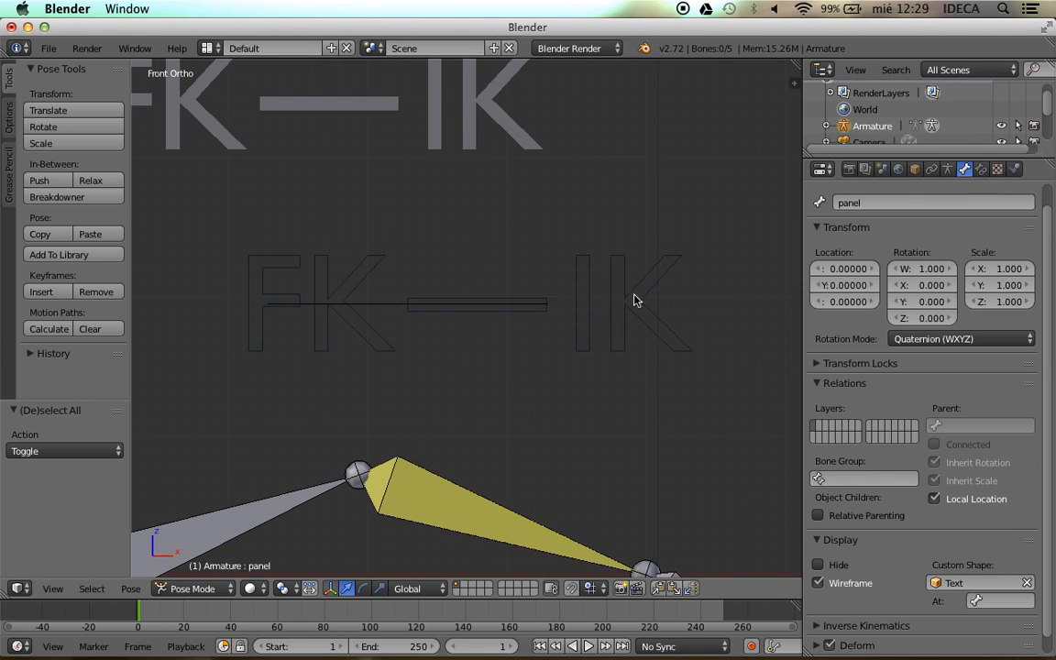
pyautogui.scroll(-3, 550, 369)
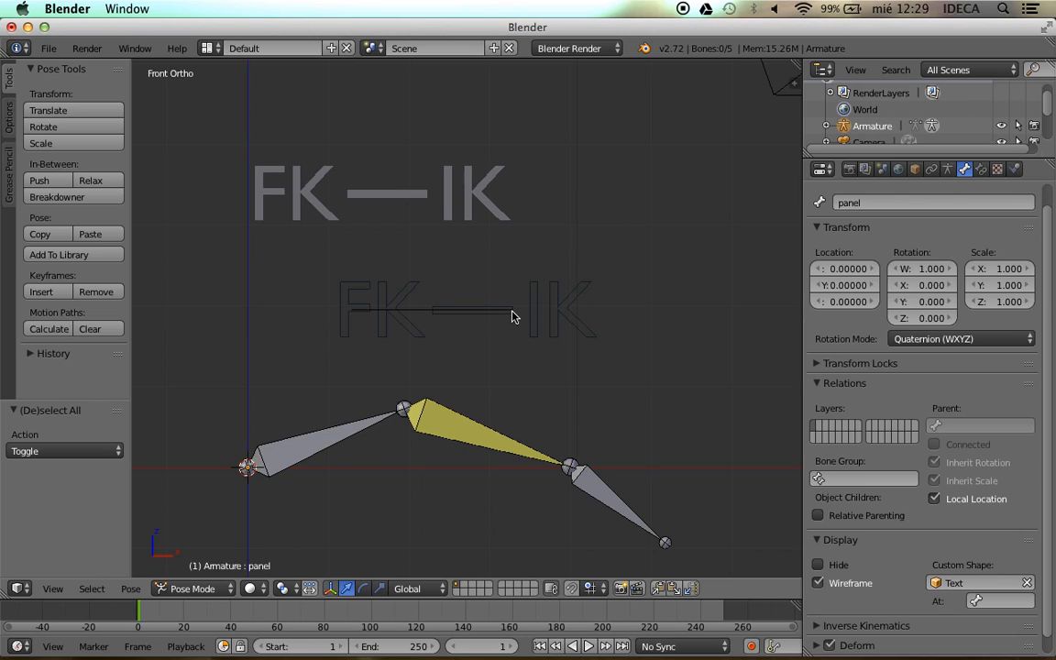
pyautogui.press('ctrl+alt+KP_0')
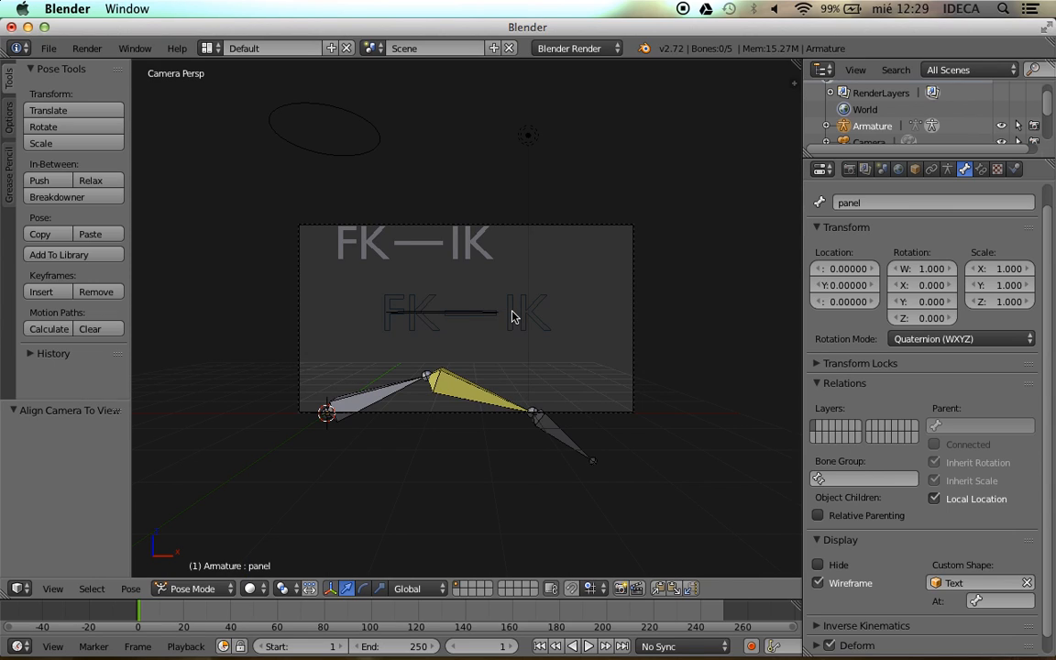
pyautogui.press('F12')
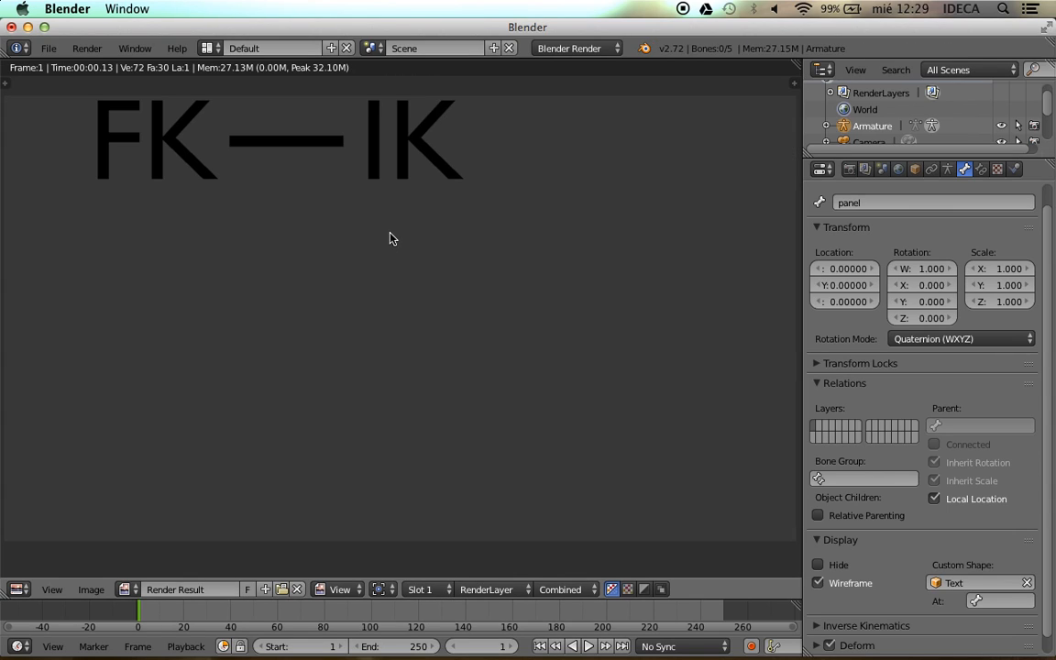
pyautogui.press('Escape')
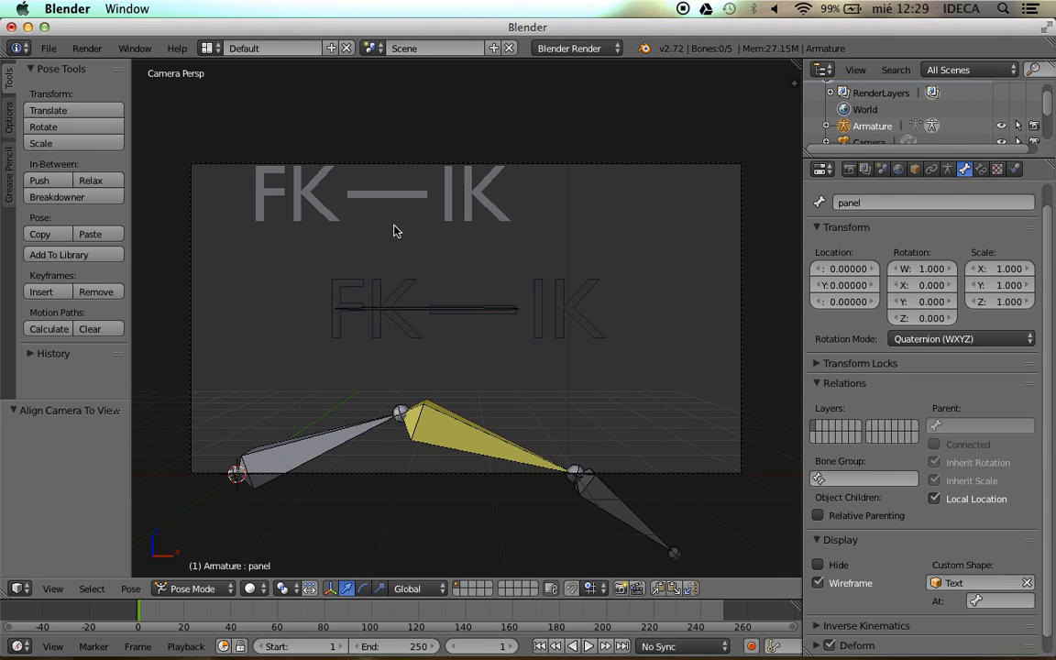
# Leave the camera view and move the camera 3.585 units along X, away from the rig
pyautogui.press('KP_0')
pyautogui.scroll(-3, 354, 189)
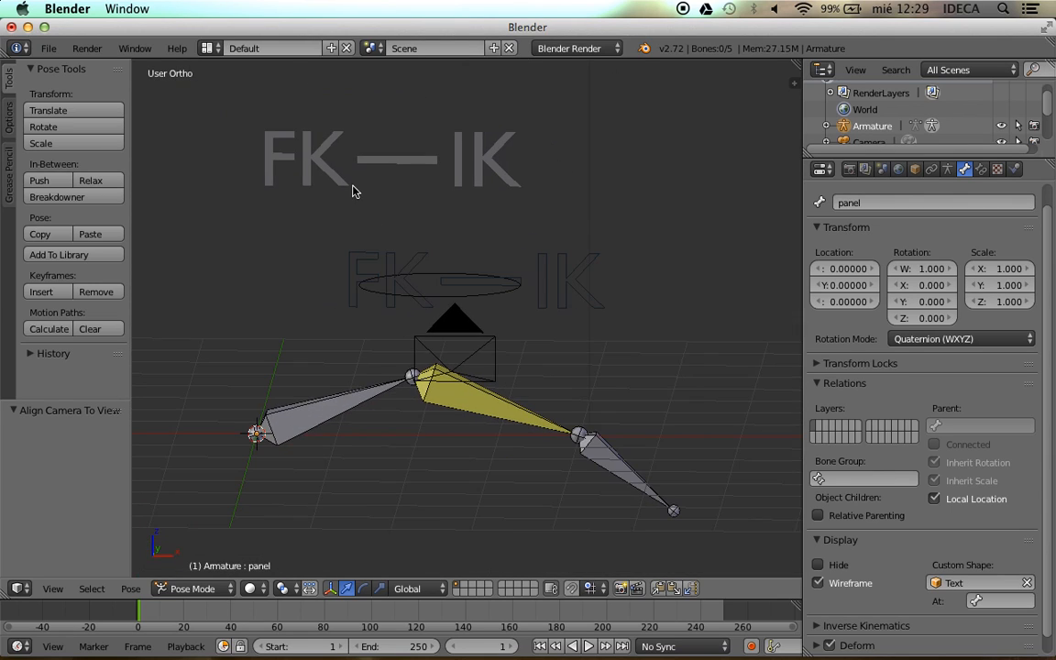
pyautogui.rightClick(443, 322)
pyautogui.moveTo(510, 379); pyautogui.dragTo(791, 379)
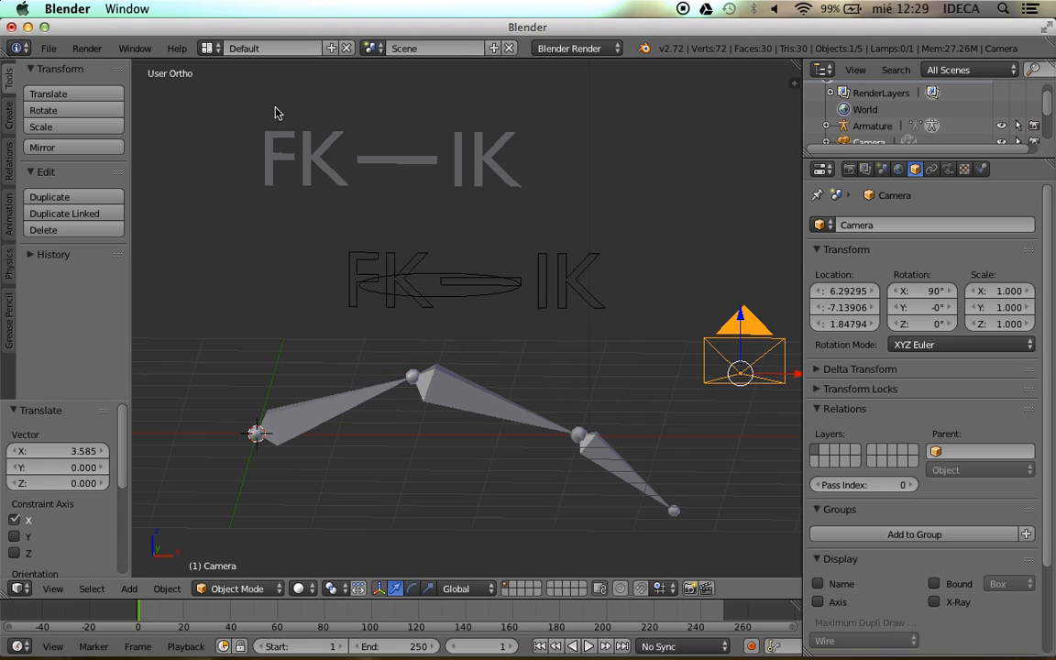
# Select the original FK—IK text object, examine it against the bone shapes, and reselect the Switch bone in Pose Mode
pyautogui.rightClick(284, 156)
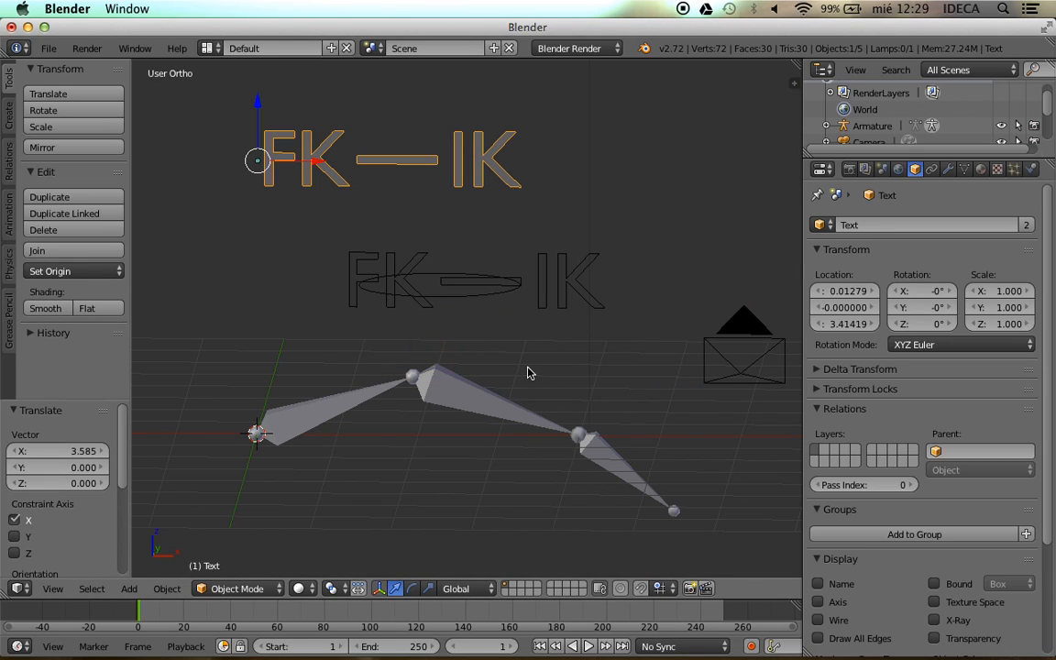
pyautogui.scroll(2, 514, 264)
pyautogui.moveTo(498, 302); pyautogui.dragTo(573, 376, button='middle')
pyautogui.scroll(-3, 481, 325)
pyautogui.moveTo(481, 326); pyautogui.dragTo(478, 354, button='middle')
pyautogui.scroll(2, 465, 303)
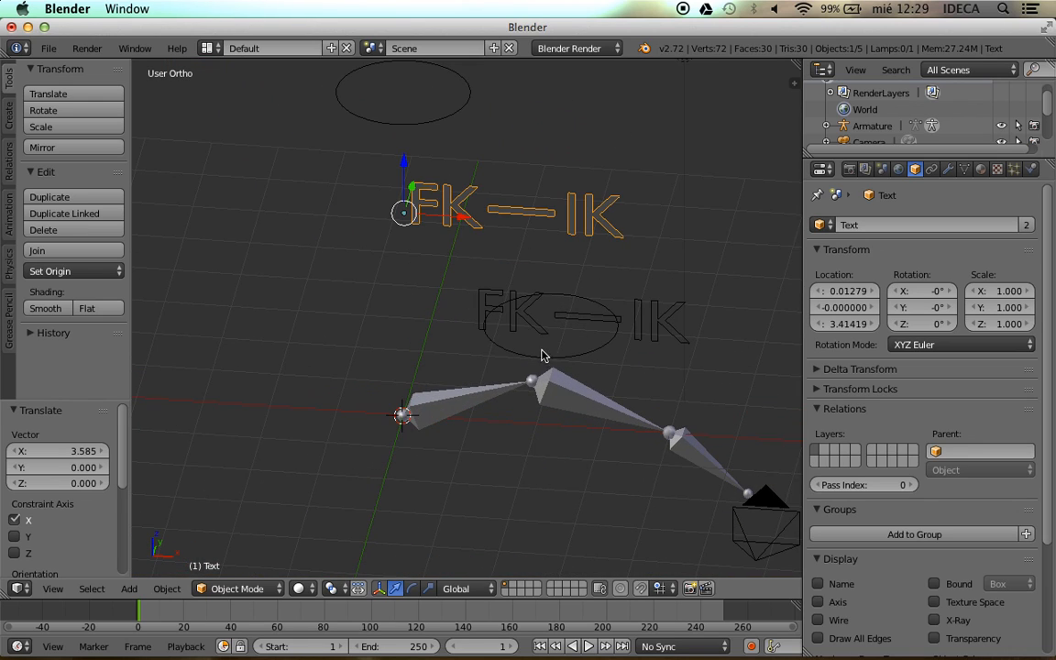
pyautogui.moveTo(542, 336); pyautogui.dragTo(586, 334, button='middle')
pyautogui.rightClick(570, 341)
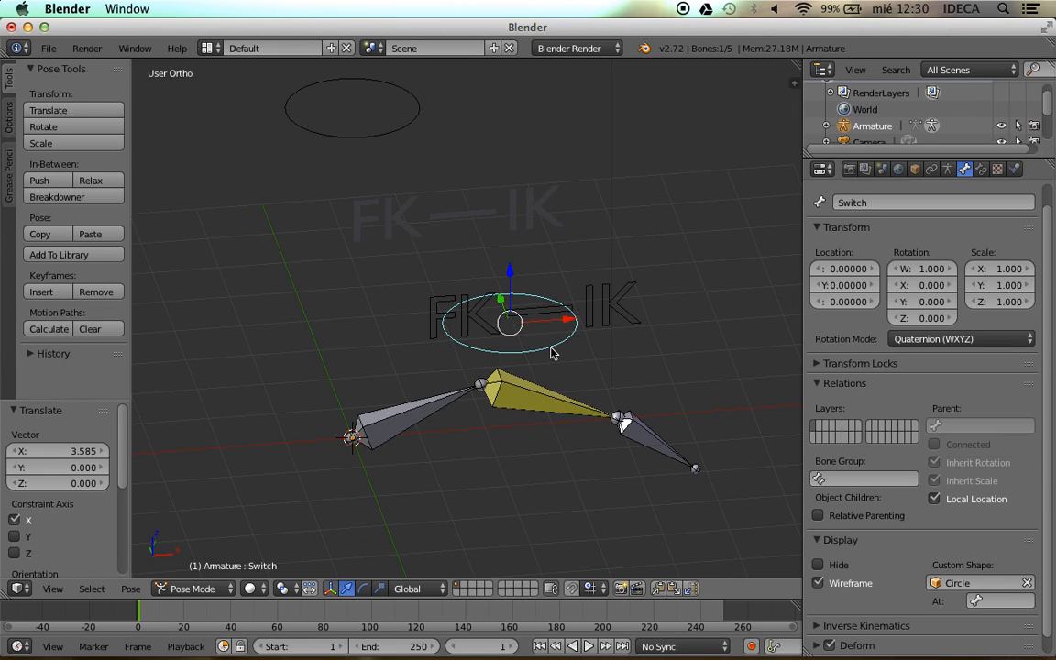
# Select the circle above the FK — IK text and try scaling it in Edit Mode and as a whole object
pyautogui.rightClick(378, 147)
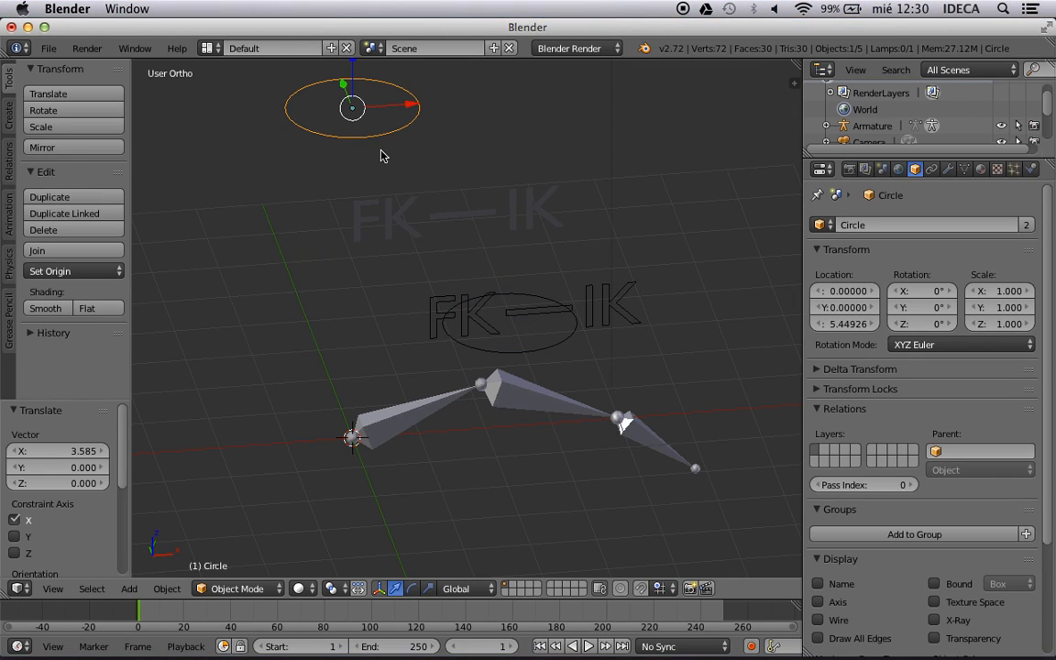
pyautogui.press('Tab')
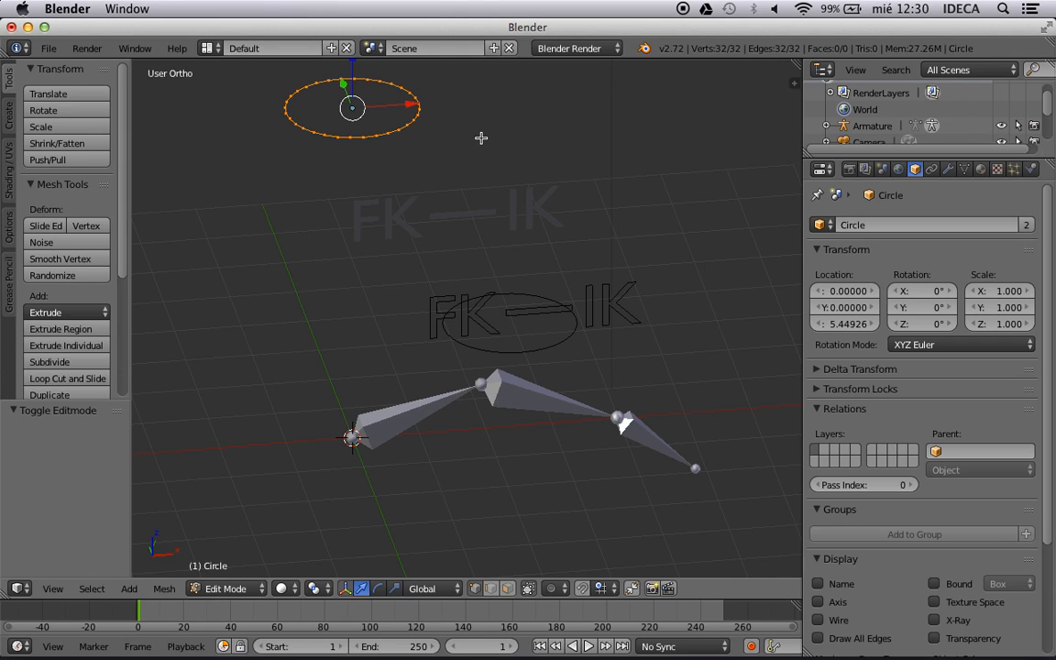
pyautogui.press('s')
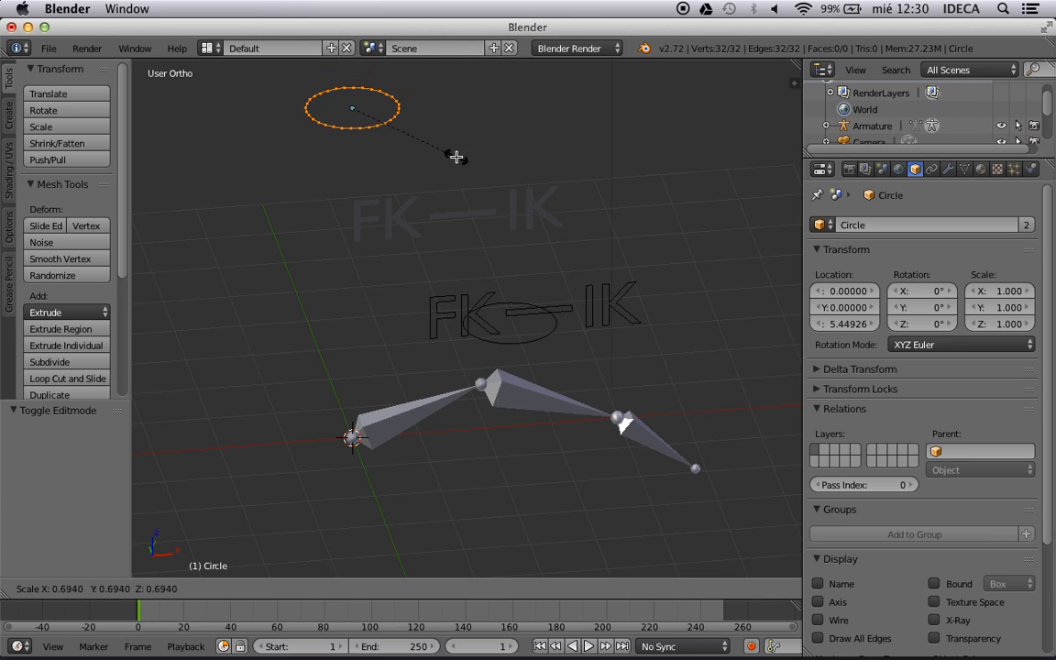
pyautogui.click(464, 160)
pyautogui.press('Tab')
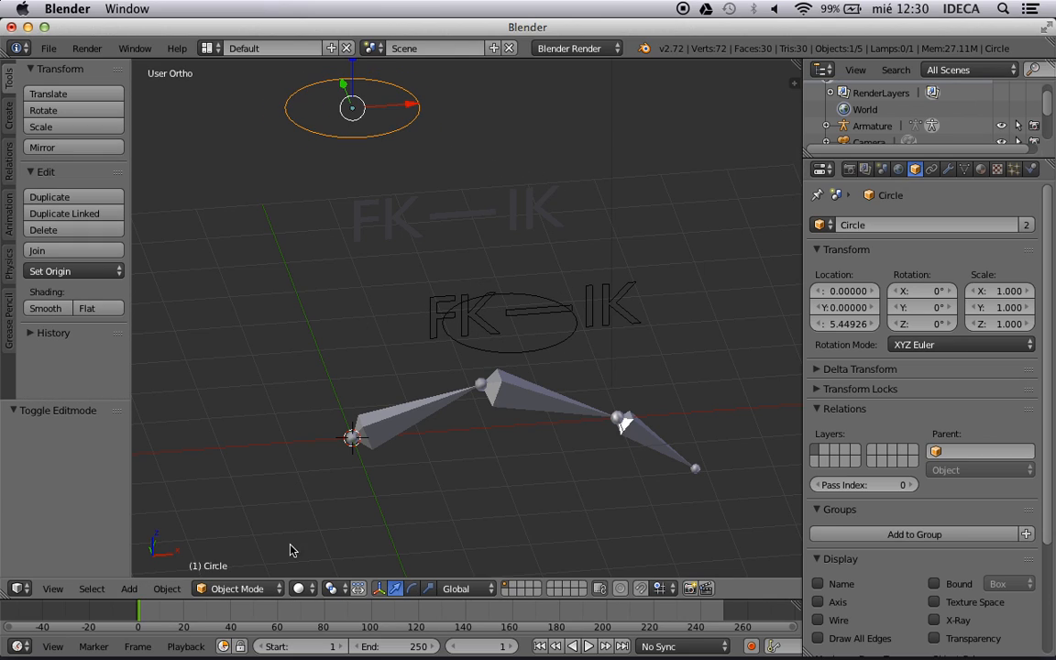
pyautogui.press('s')
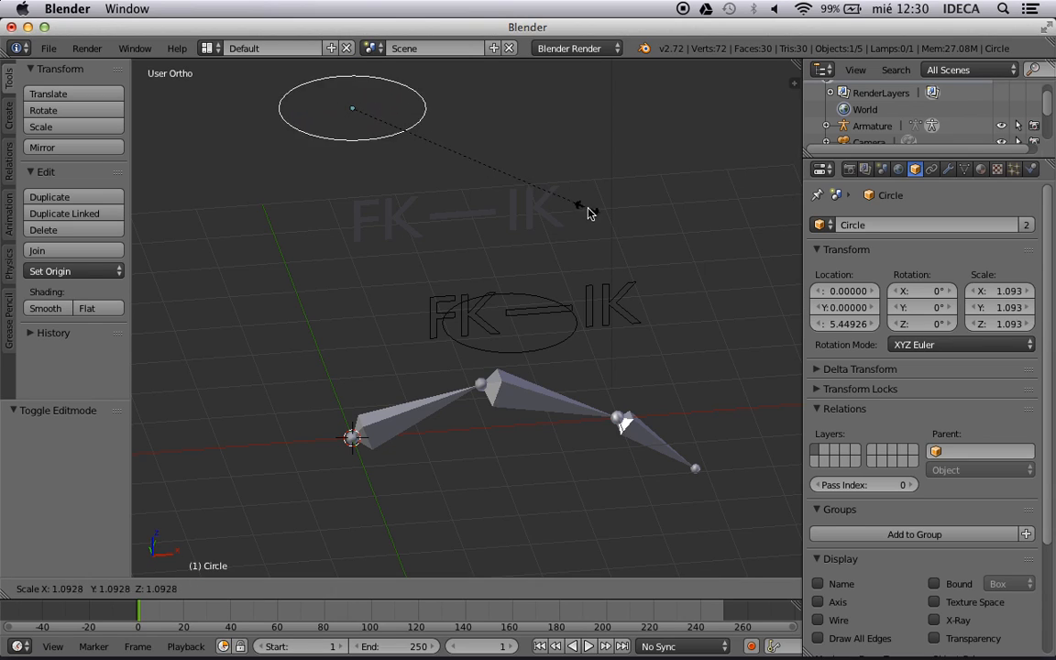
pyautogui.press('Escape')
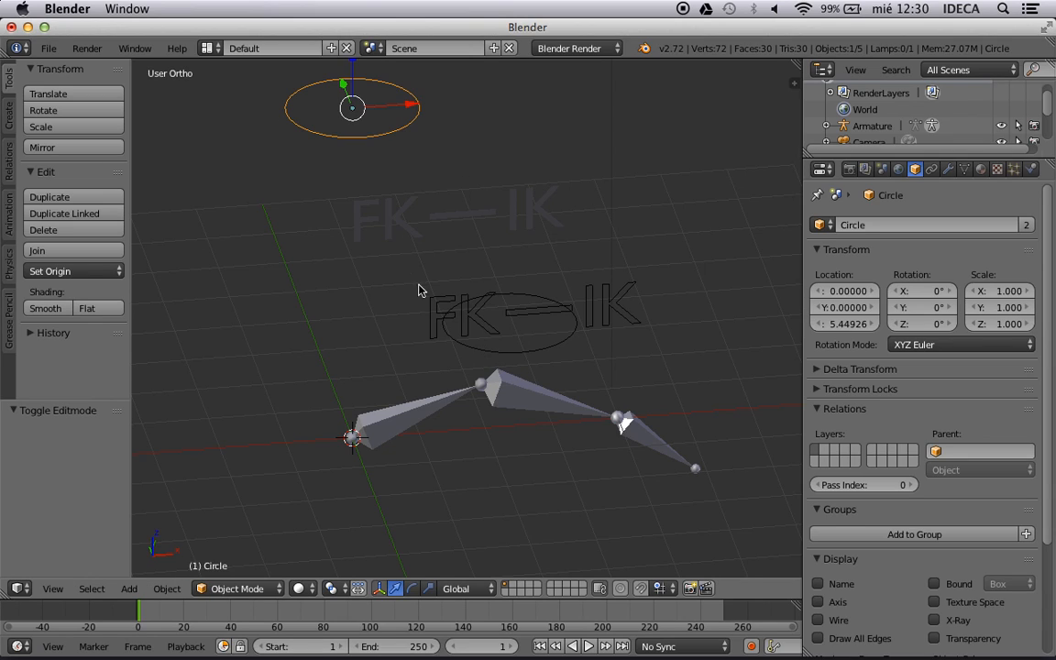
# In Edit Mode, scale the circle's mesh to about 0.53 and rotate it 90° around the X axis
pyautogui.press('Tab')
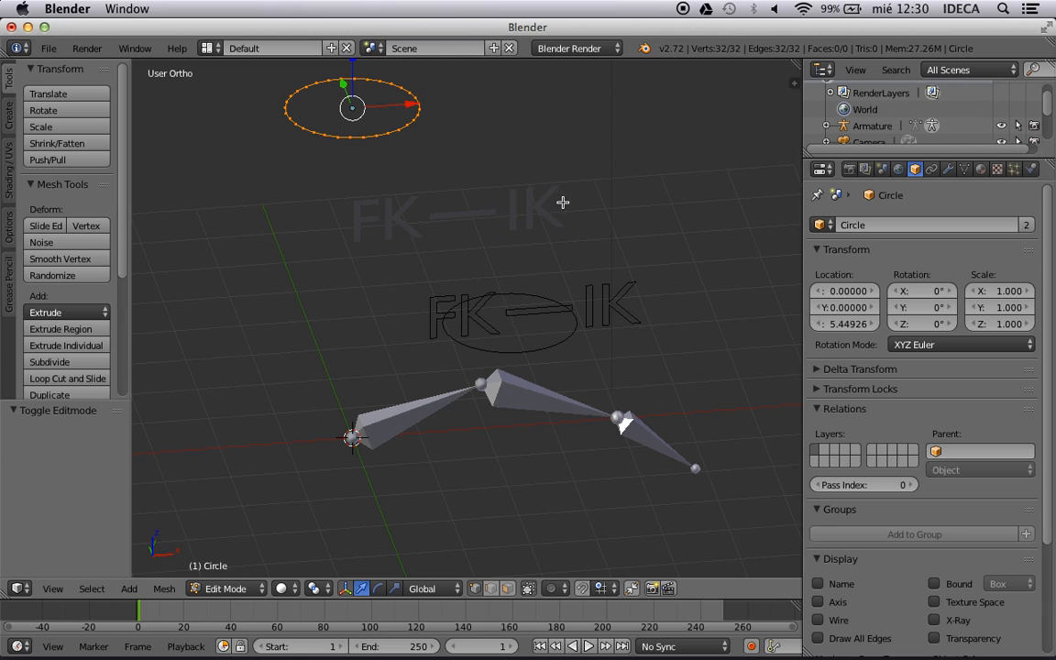
pyautogui.press('s')
pyautogui.click(460, 169)
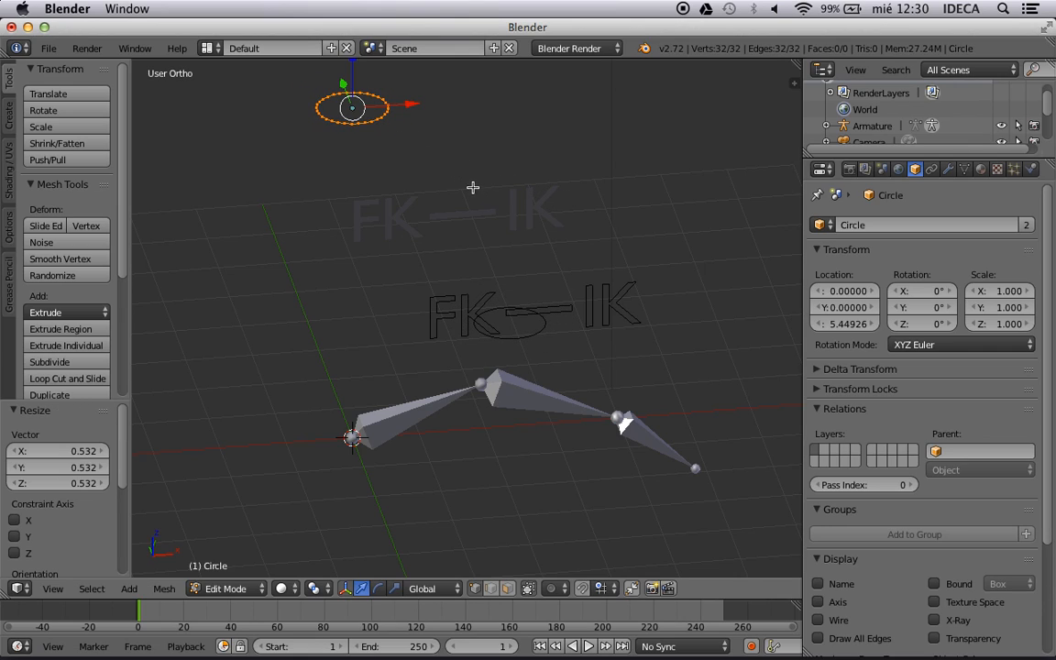
pyautogui.write('rx90')
pyautogui.press('Return')
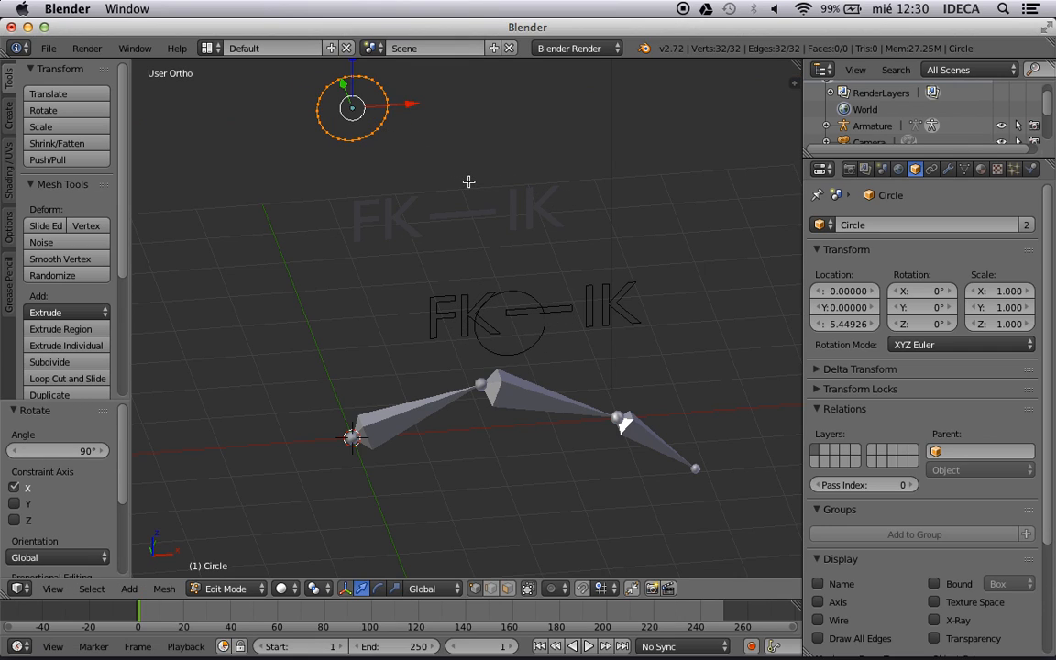
# In front view, shrink the circle's mesh further by a factor of about 0.38
pyautogui.press('KP_1')
pyautogui.scroll(2, 615, 330)
pyautogui.scroll(-1, 602, 335)
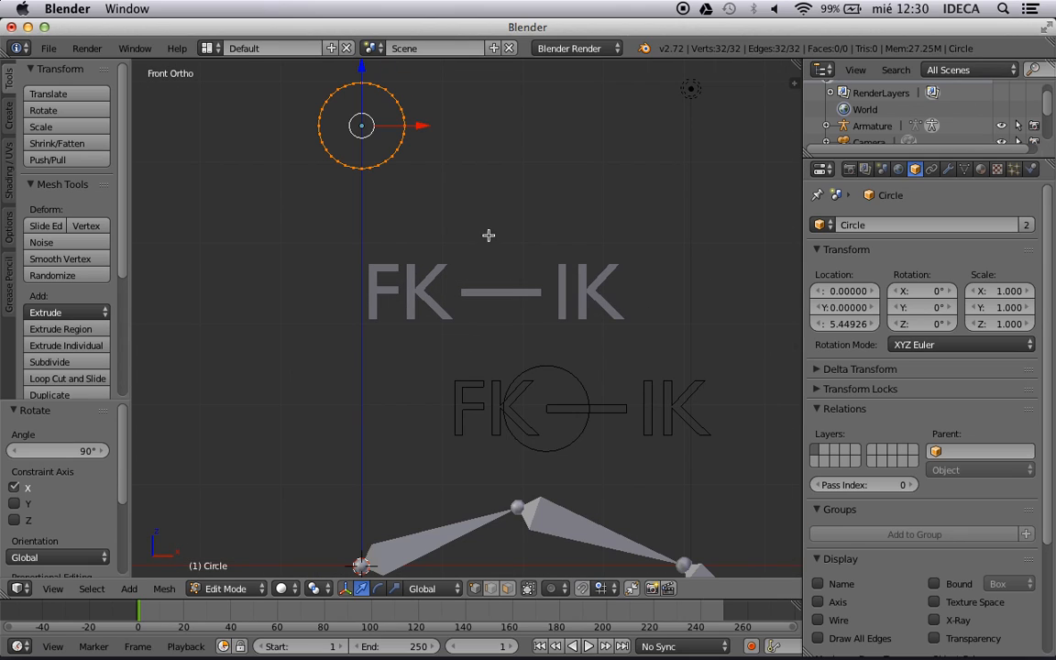
pyautogui.keyDown('shift'); pyautogui.moveTo(433, 173); pyautogui.dragTo(491, 236, button='middle'); pyautogui.keyUp('shift')
pyautogui.press('s')
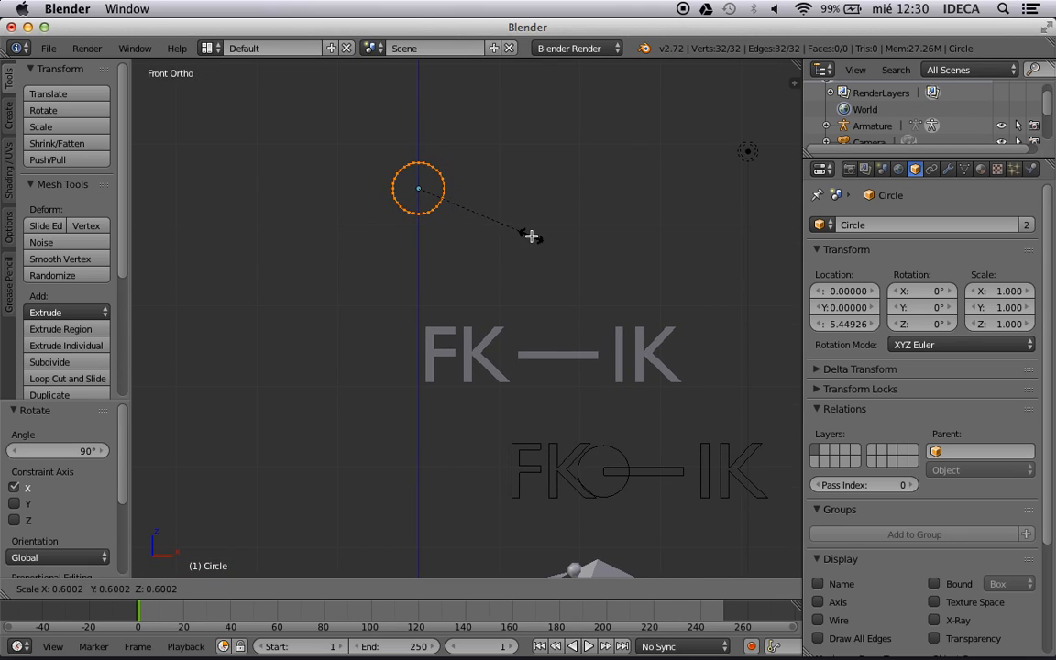
pyautogui.click(486, 218)
pyautogui.scroll(1, 483, 217)
pyautogui.scroll(4, 471, 195)
pyautogui.scroll(-5, 539, 290)
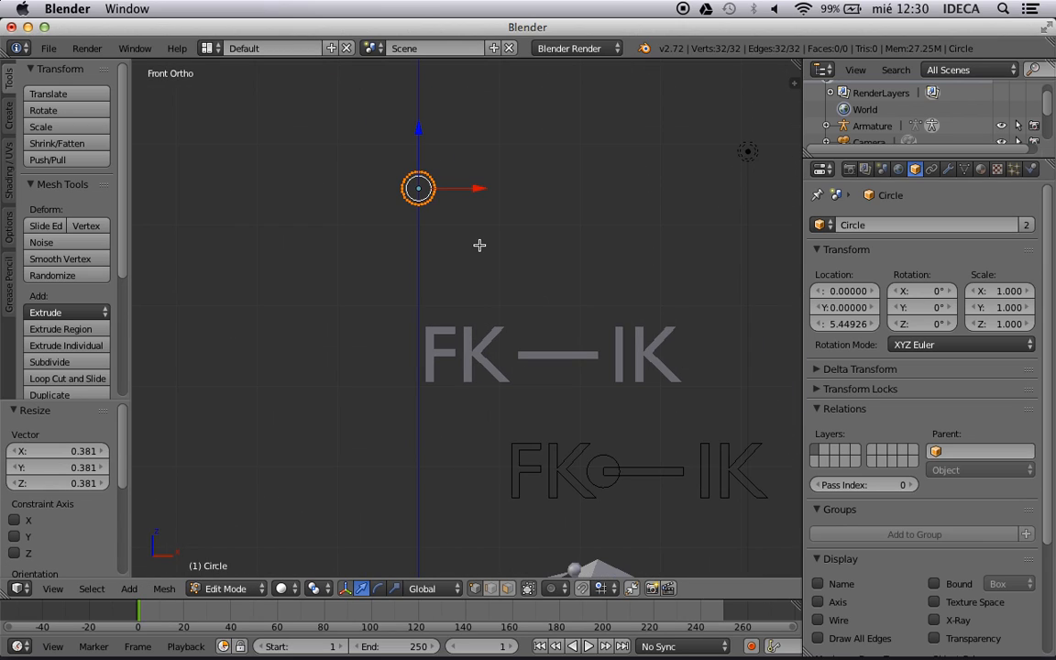
# In Object Mode, lower the circle along the Z axis to about Z 4.31, just above the FK — IK text
pyautogui.press('Tab')
pyautogui.press('g')
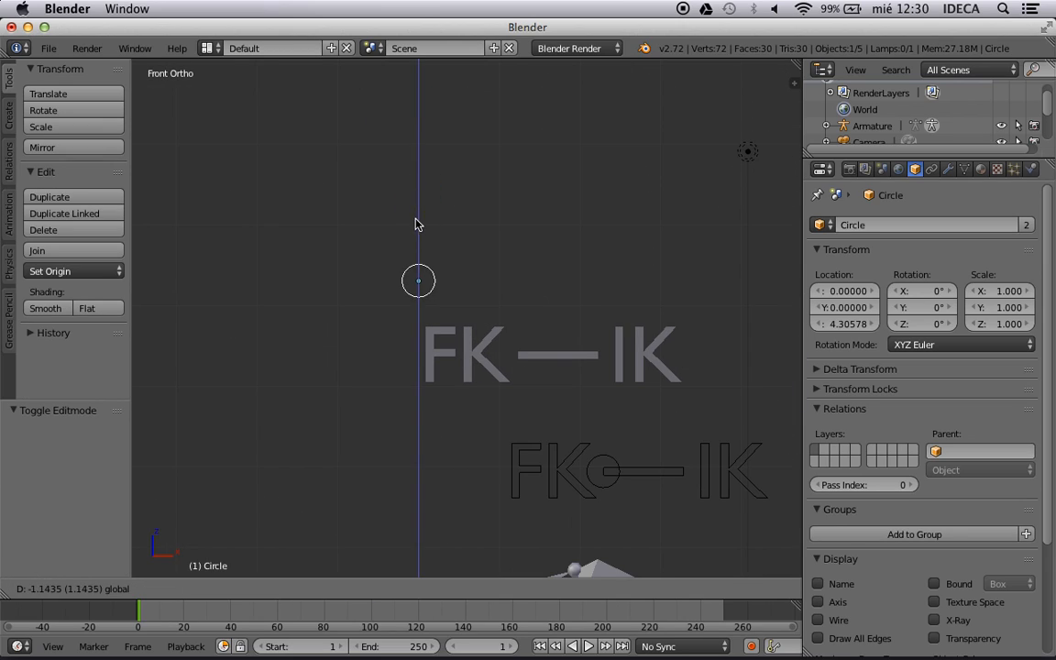
pyautogui.click(472, 276)
# In Edit Mode, select six circle vertices: the two at the horizontal extremes and the four at the upper and lower diagonals
pyautogui.press('Tab')
pyautogui.scroll(2, 504, 294)
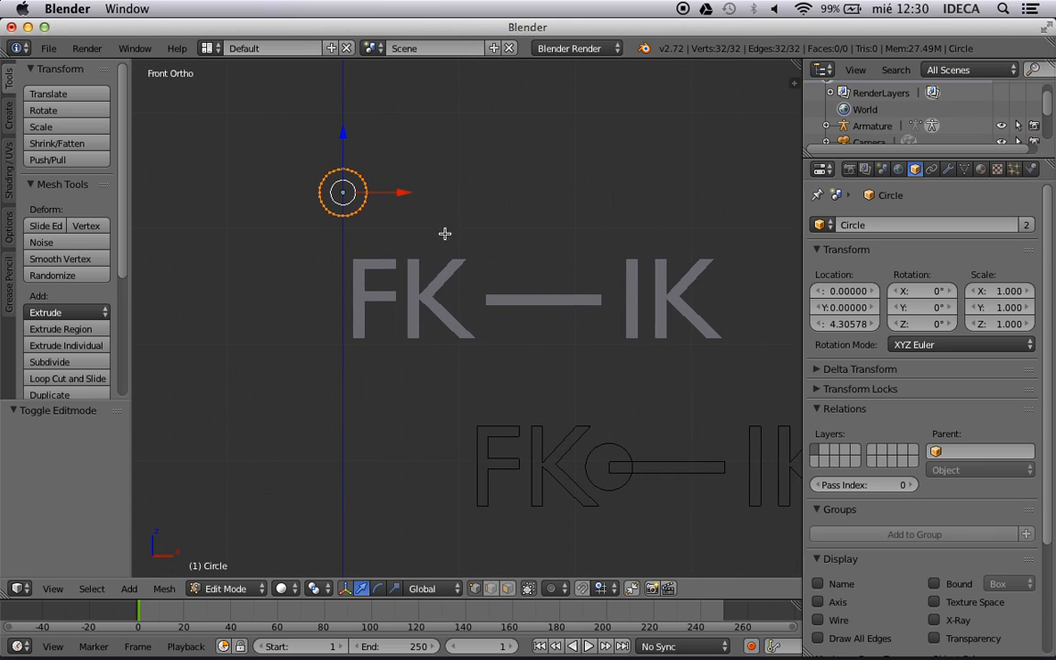
pyautogui.scroll(3, 426, 214)
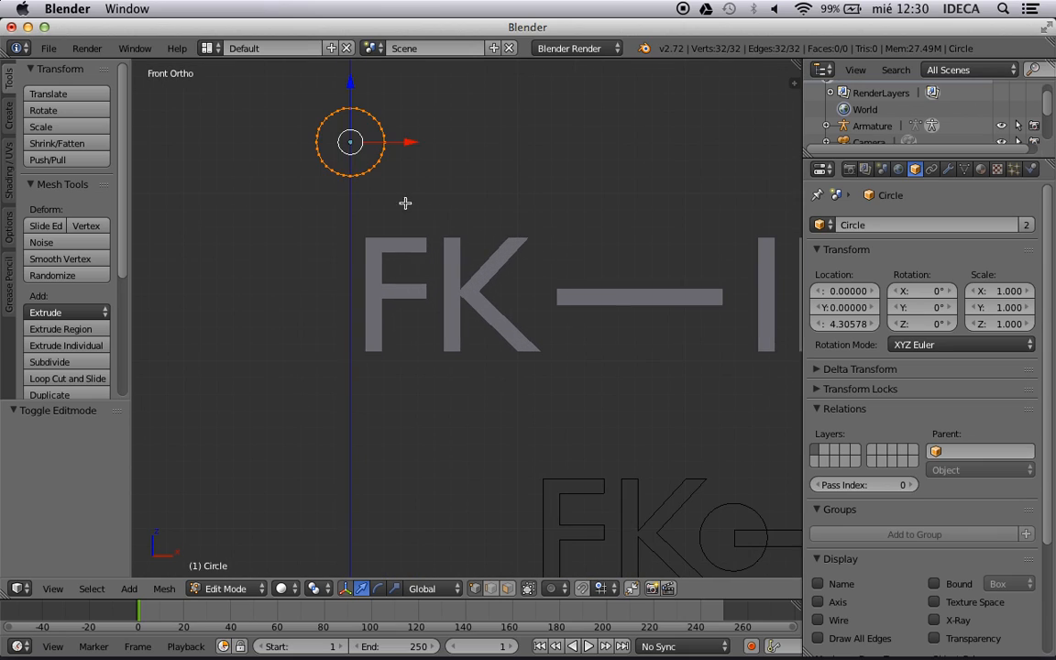
pyautogui.rightClick(448, 177)
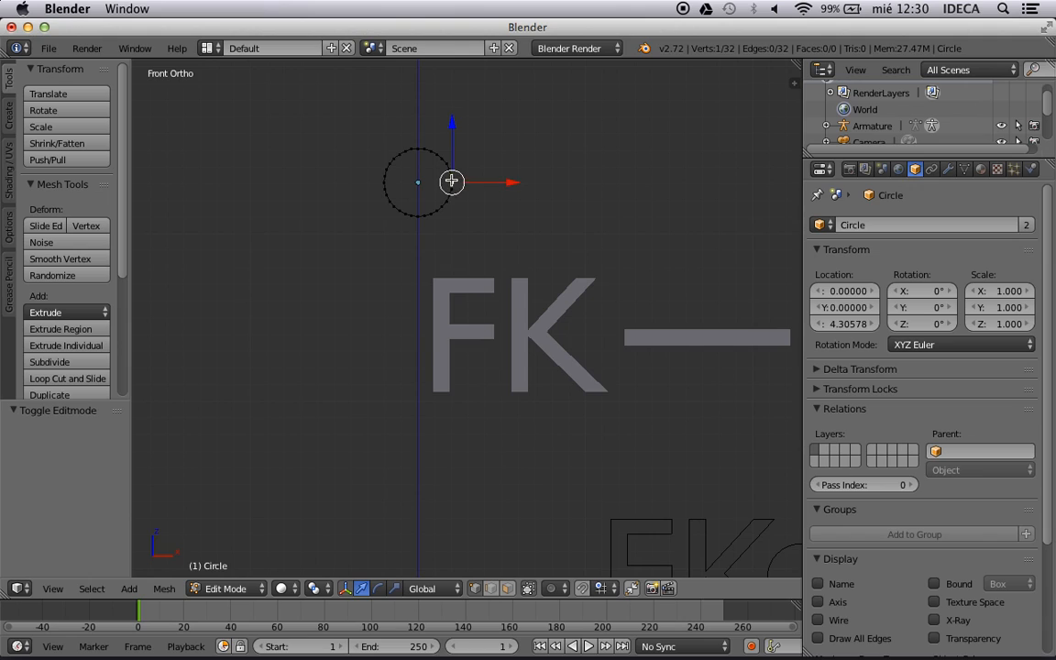
pyautogui.scroll(4, 481, 212)
pyautogui.keyDown('shift'); pyautogui.moveTo(517, 283); pyautogui.dragTo(552, 363, button='middle'); pyautogui.keyUp('shift')
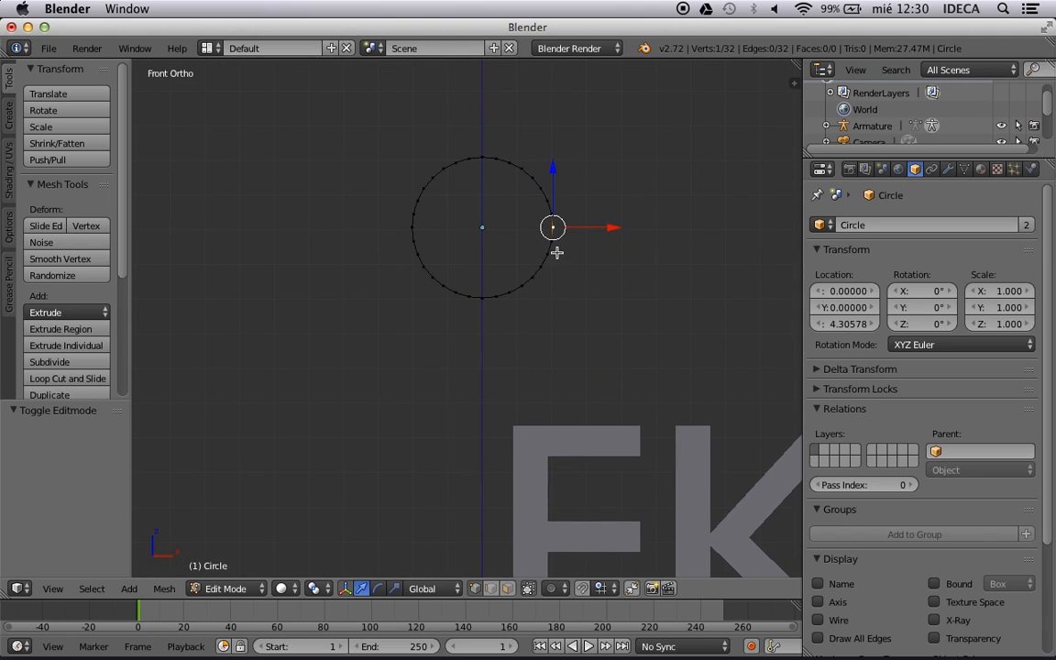
pyautogui.keyDown('shift'); pyautogui.rightClick(413, 227); pyautogui.keyUp('shift')
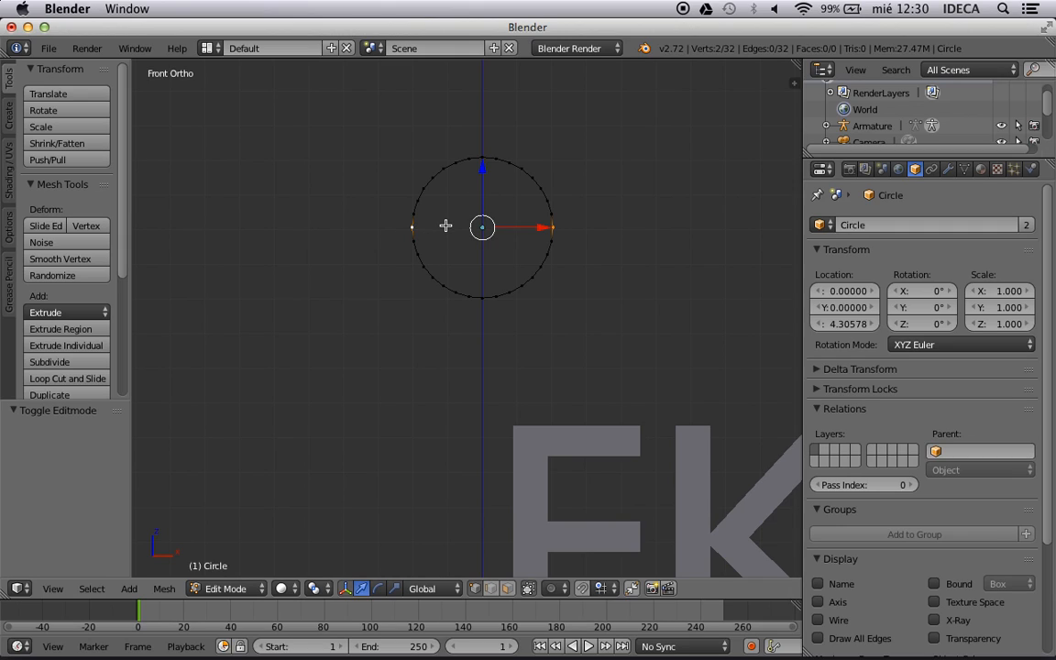
pyautogui.keyDown('shift'); pyautogui.rightClick(435, 178); pyautogui.keyUp('shift')
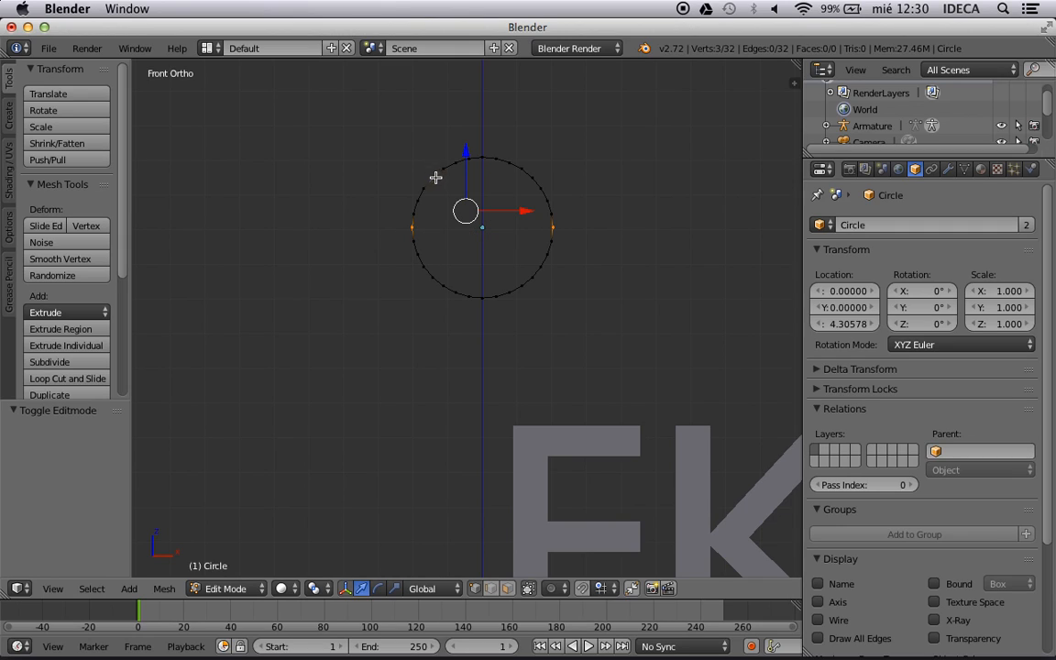
pyautogui.keyDown('shift'); pyautogui.rightClick(533, 178); pyautogui.keyUp('shift')
pyautogui.keyDown('shift'); pyautogui.rightClick(425, 267); pyautogui.keyUp('shift')
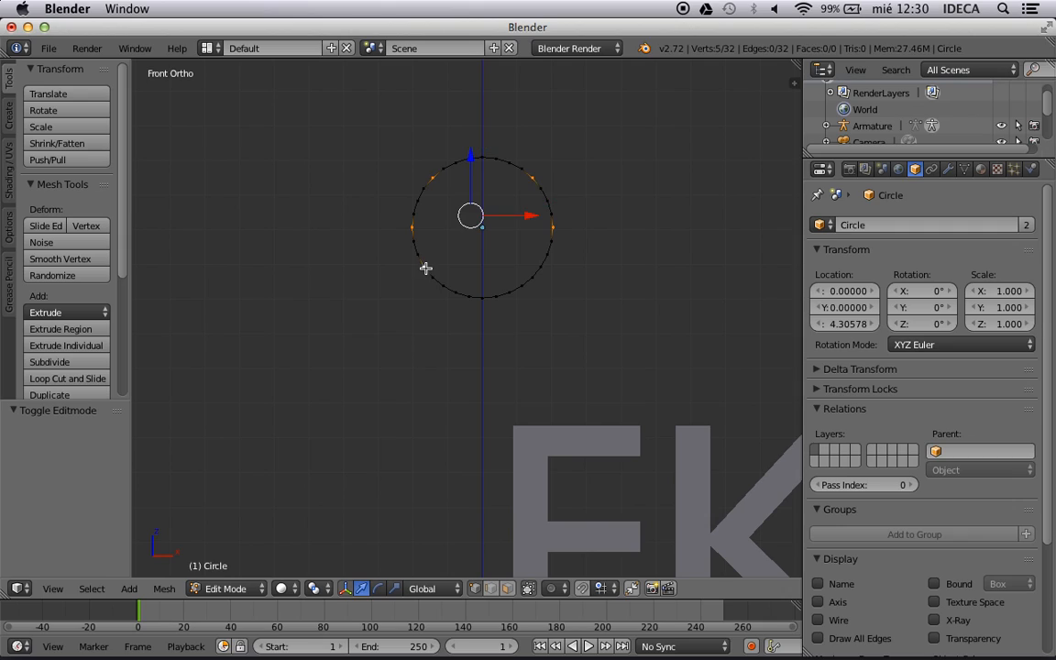
pyautogui.keyDown('shift'); pyautogui.rightClick(545, 269); pyautogui.keyUp('shift')
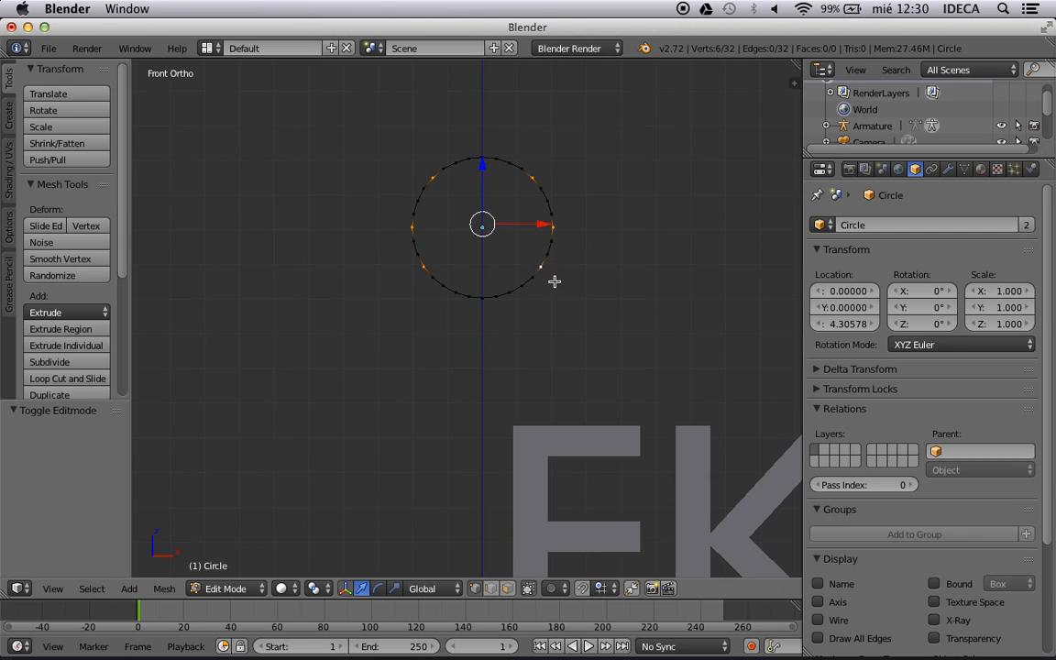
pyautogui.keyDown('shift'); pyautogui.rightClick(436, 276); pyautogui.keyUp('shift')
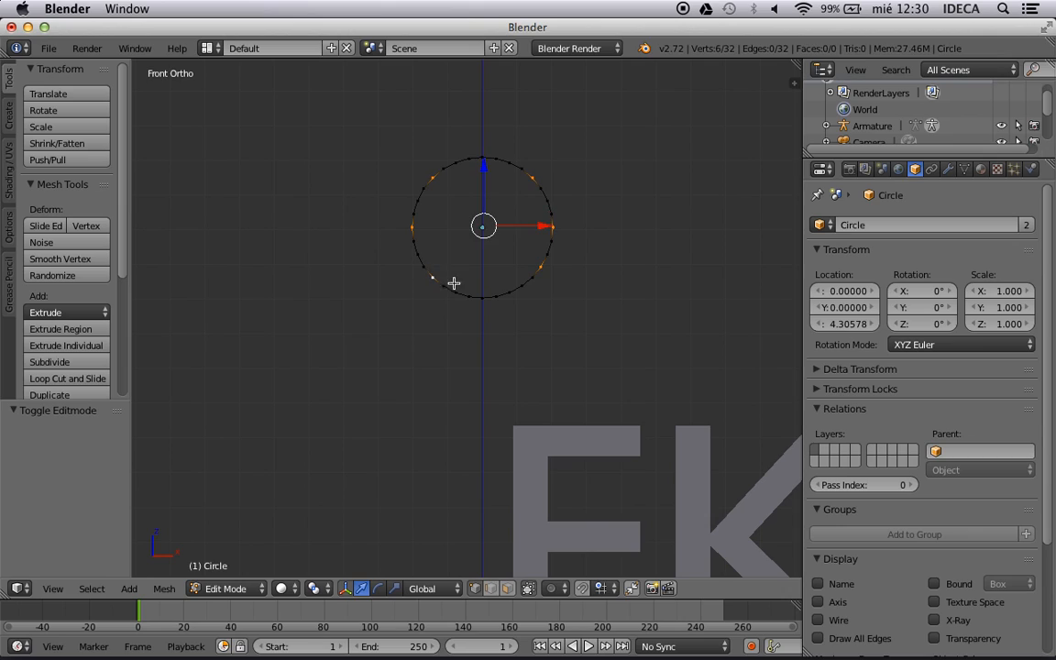
pyautogui.keyDown('shift'); pyautogui.rightClick(532, 277); pyautogui.keyUp('shift')
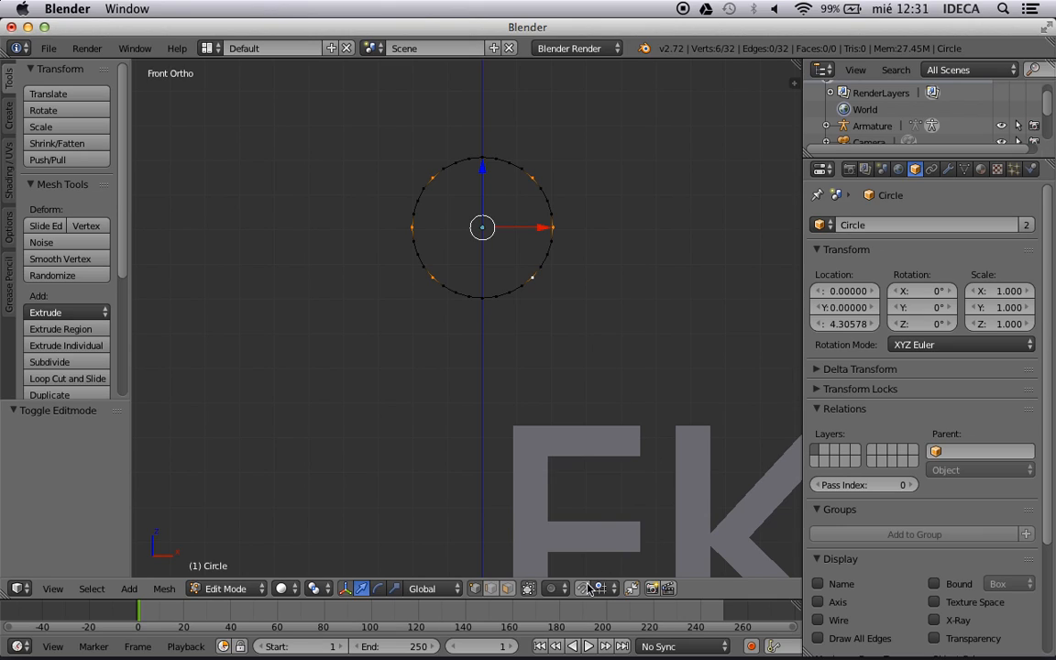
# Enable proportional editing and scale the six vertices inward to about 0.49 with a proportional size of 0.11
pyautogui.click(555, 587)
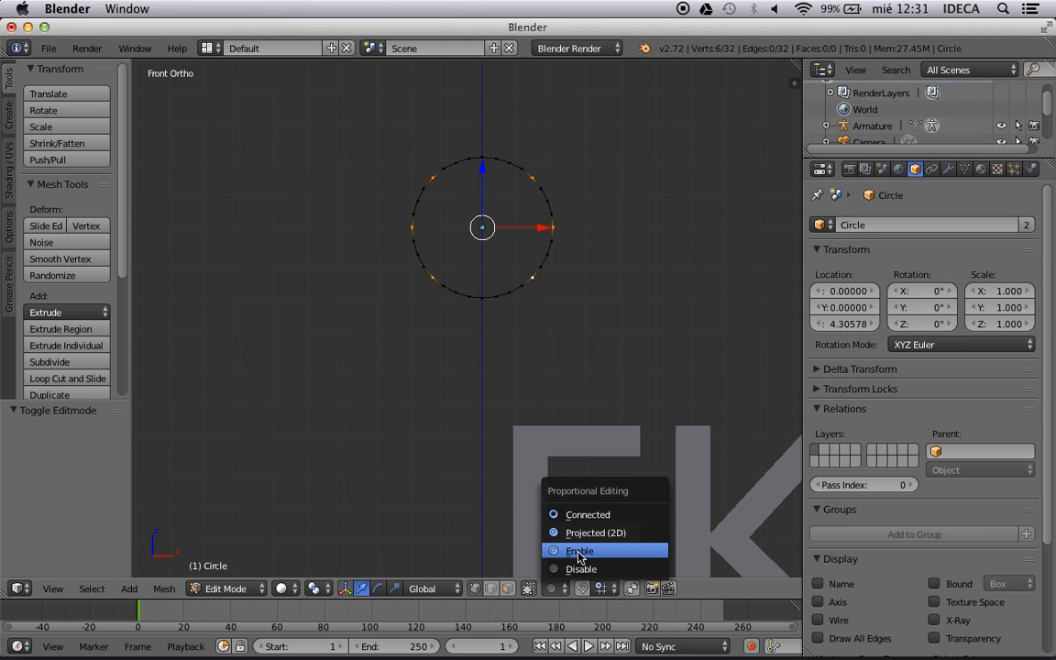
pyautogui.click(578, 551)
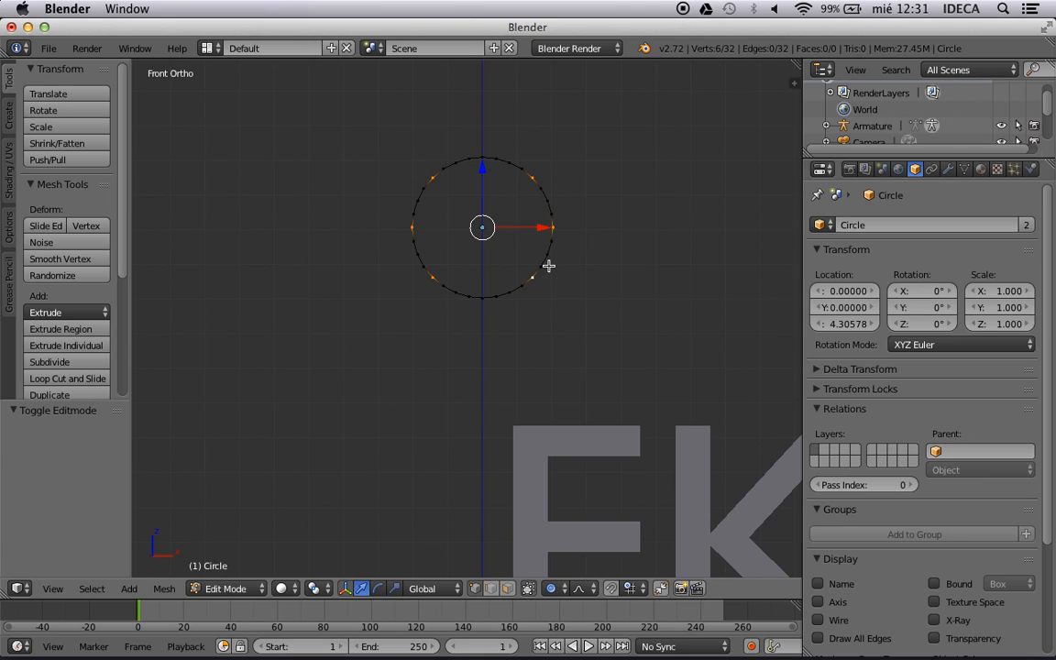
pyautogui.press('s')
pyautogui.rightClick(546, 268)
pyautogui.scroll(1, 546, 268)
pyautogui.scroll(20, 546, 268)
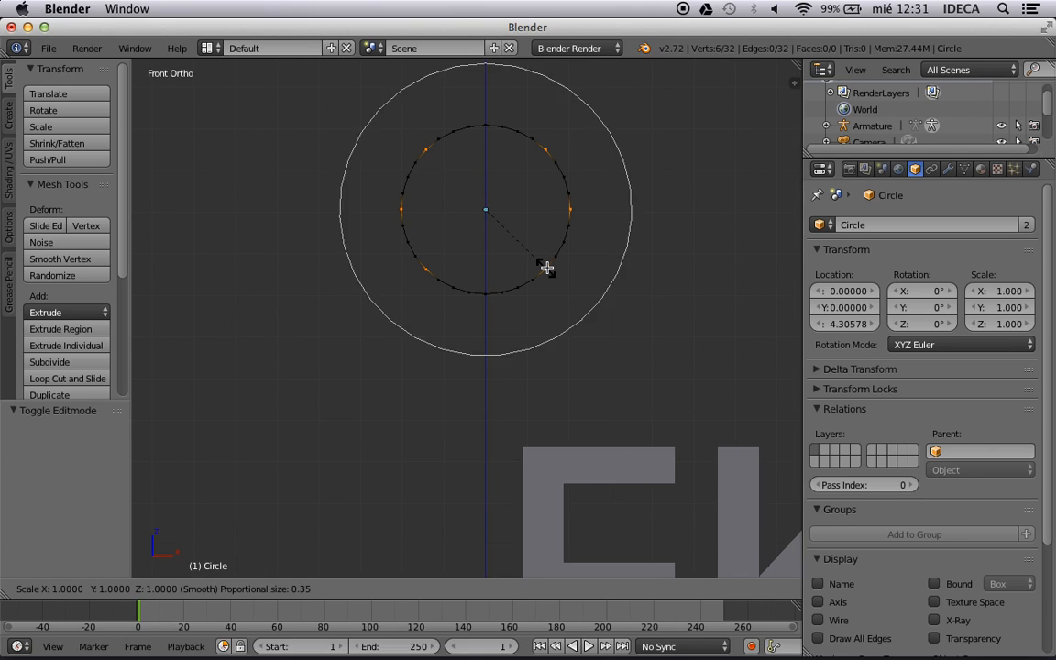
pyautogui.scroll(1, 547, 266)
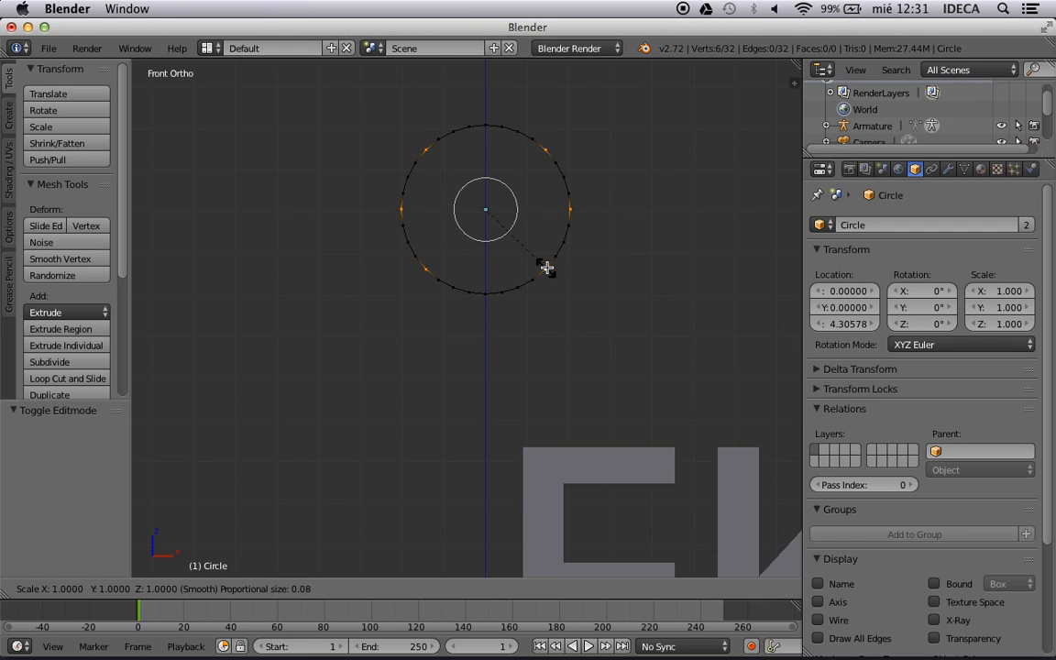
pyautogui.scroll(-3, 513, 243)
pyautogui.scroll(-2, 512, 242)
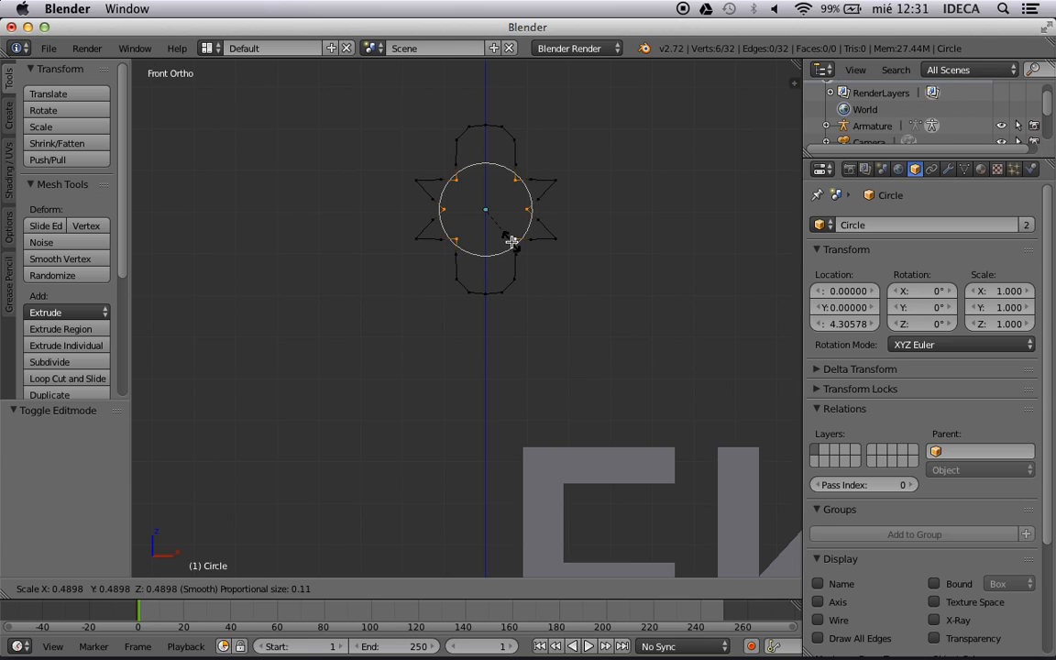
pyautogui.click(512, 241)
pyautogui.scroll(-4, 561, 279)
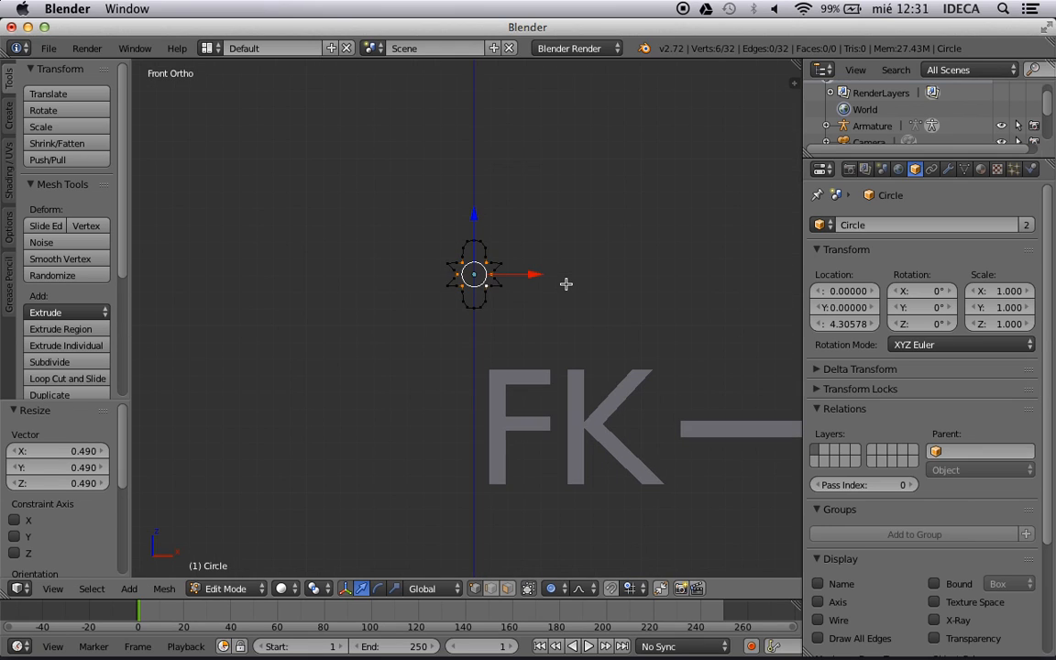
# Return to Object Mode and select the Switch bone to check its reshaped control beside the FK — IK outline
pyautogui.press('Tab')
pyautogui.scroll(-1, 577, 307)
pyautogui.scroll(5, 550, 294)
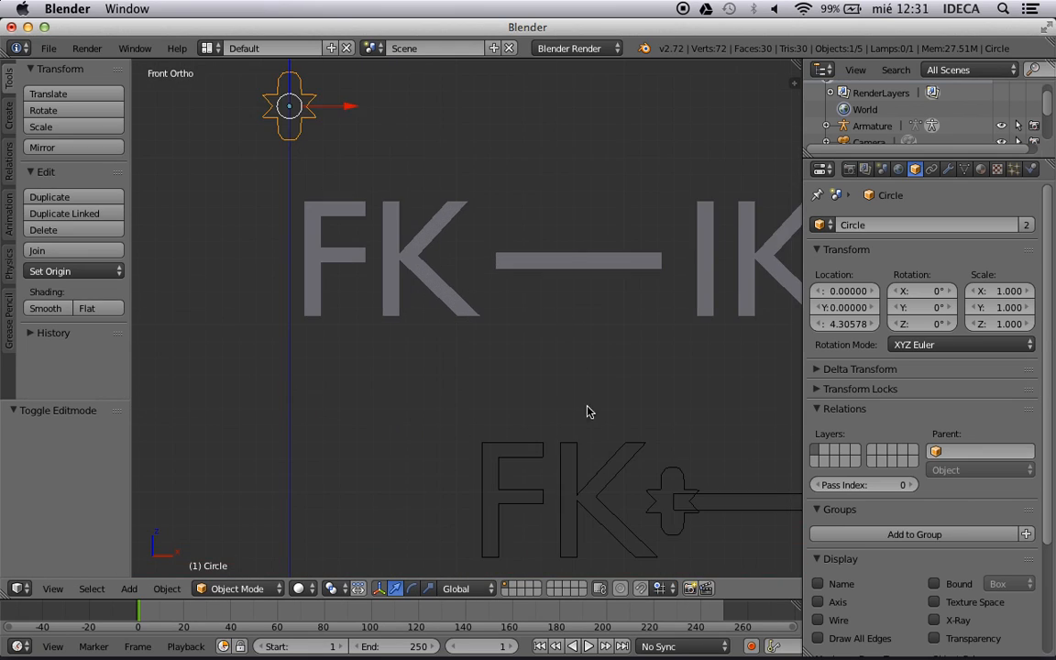
pyautogui.keyDown('shift'); pyautogui.moveTo(586, 405); pyautogui.dragTo(476, 259, button='middle'); pyautogui.keyUp('shift')
pyautogui.rightClick(547, 339)
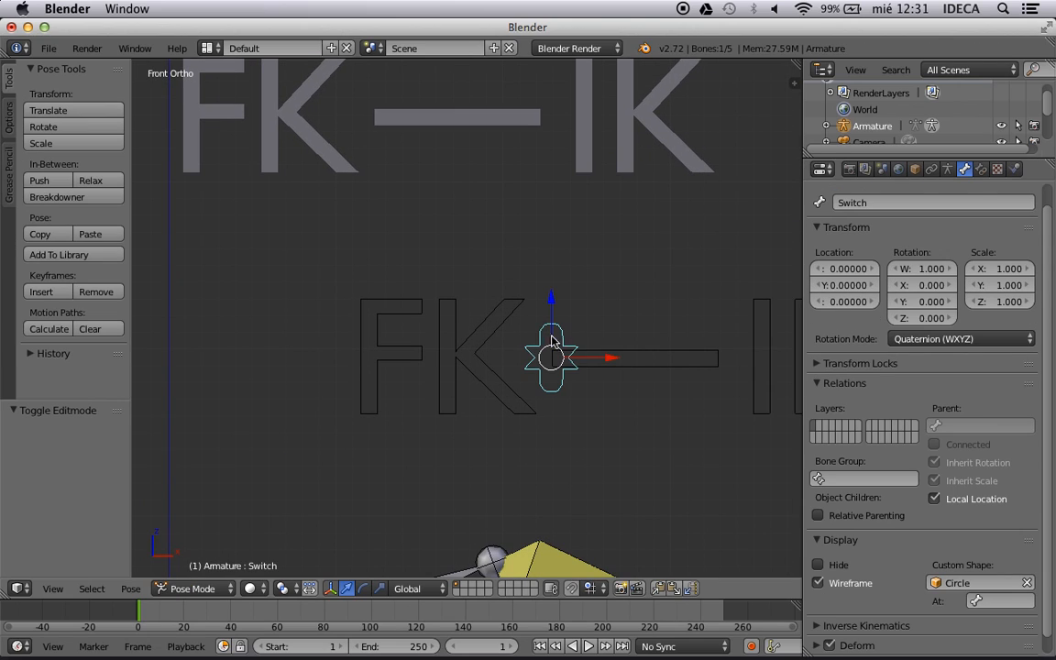
# Select the reshaped circle mesh above the FK — IK text and enter Edit Mode
pyautogui.scroll(-3, 527, 314)
pyautogui.keyDown('shift'); pyautogui.moveTo(437, 265); pyautogui.dragTo(578, 389, button='middle'); pyautogui.keyUp('shift')
pyautogui.scroll(6, 577, 388)
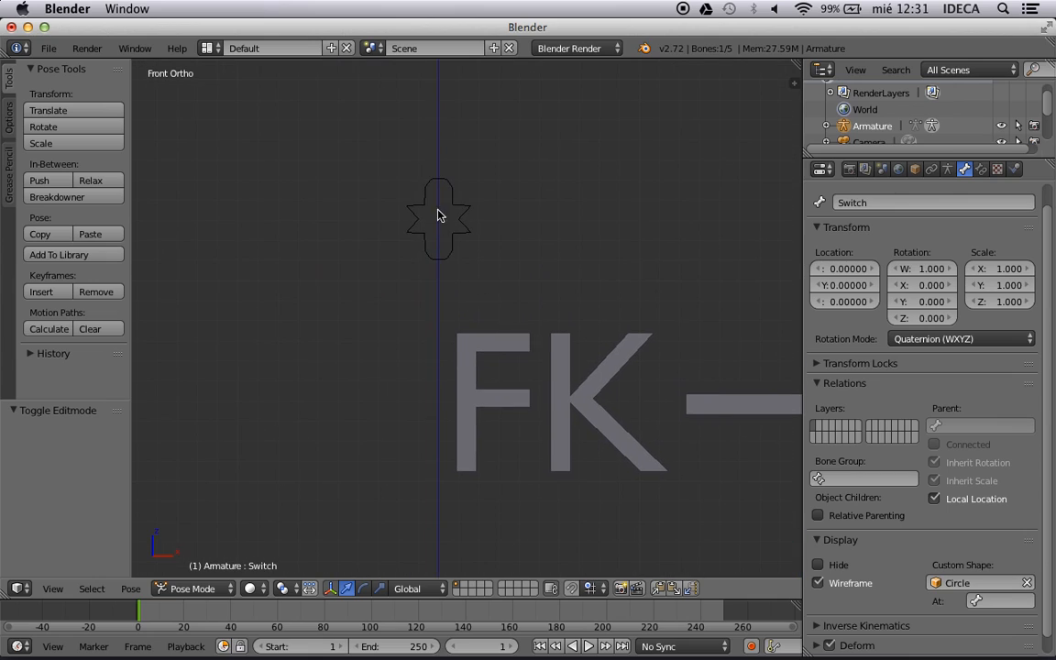
pyautogui.keyDown('shift'); pyautogui.moveTo(438, 207); pyautogui.dragTo(481, 286, button='middle'); pyautogui.keyUp('shift')
pyautogui.rightClick(494, 267)
pyautogui.press('Tab')
pyautogui.scroll(2, 494, 263)
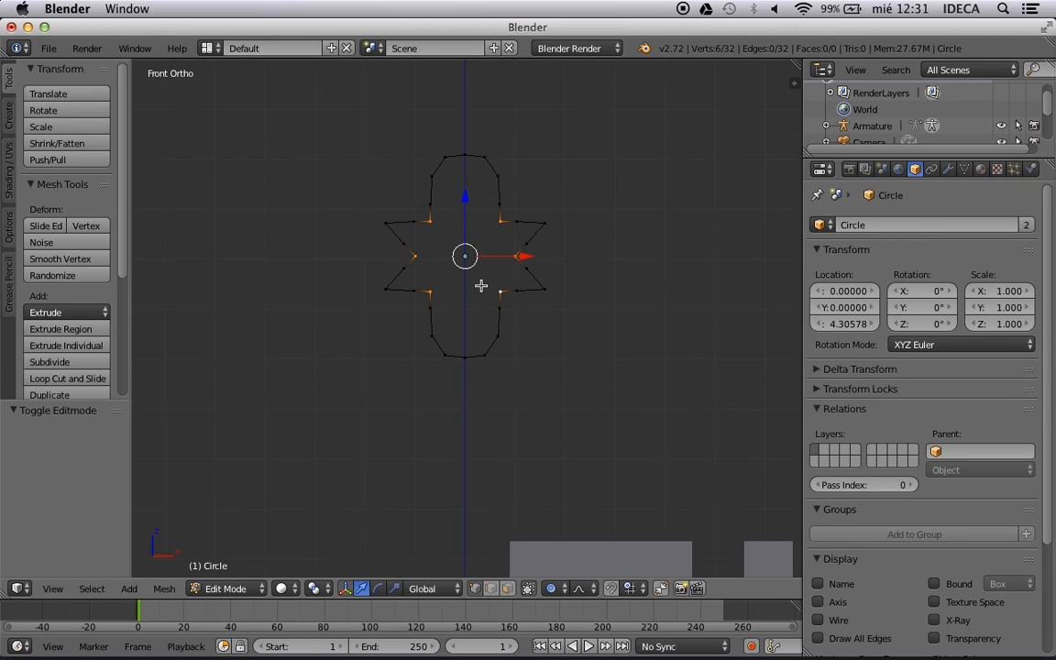
# Join the circle's four inner corner vertices across the centre with two crossing diagonal edges
pyautogui.rightClick(426, 290)
pyautogui.keyDown('shift'); pyautogui.rightClick(499, 224); pyautogui.keyUp('shift')
pyautogui.scroll(4, 479, 273)
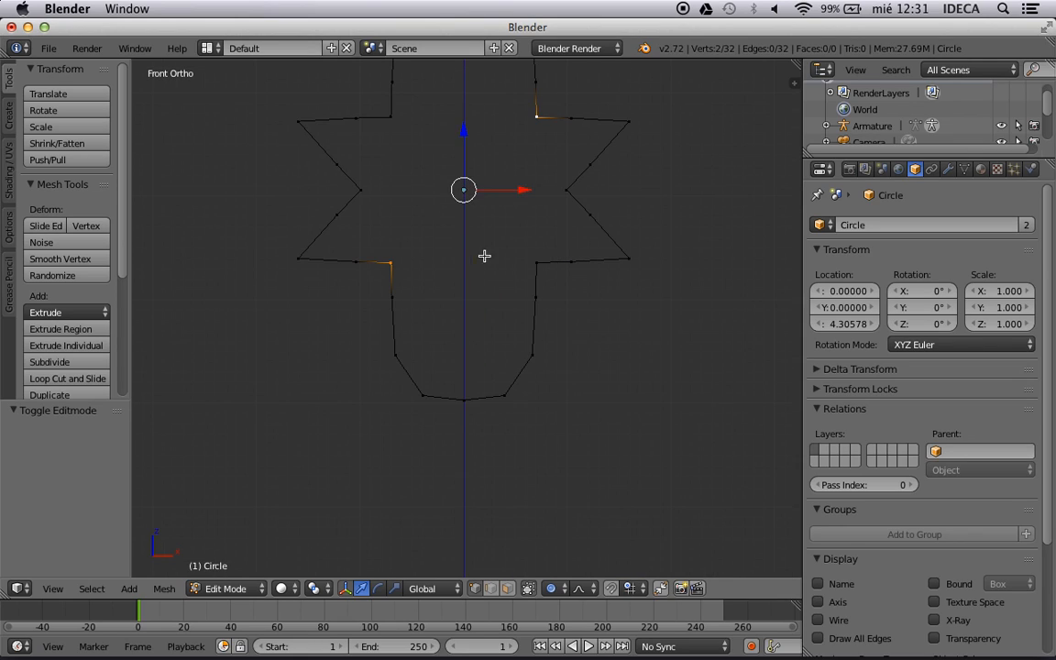
pyautogui.press('a')
pyautogui.rightClick(386, 325)
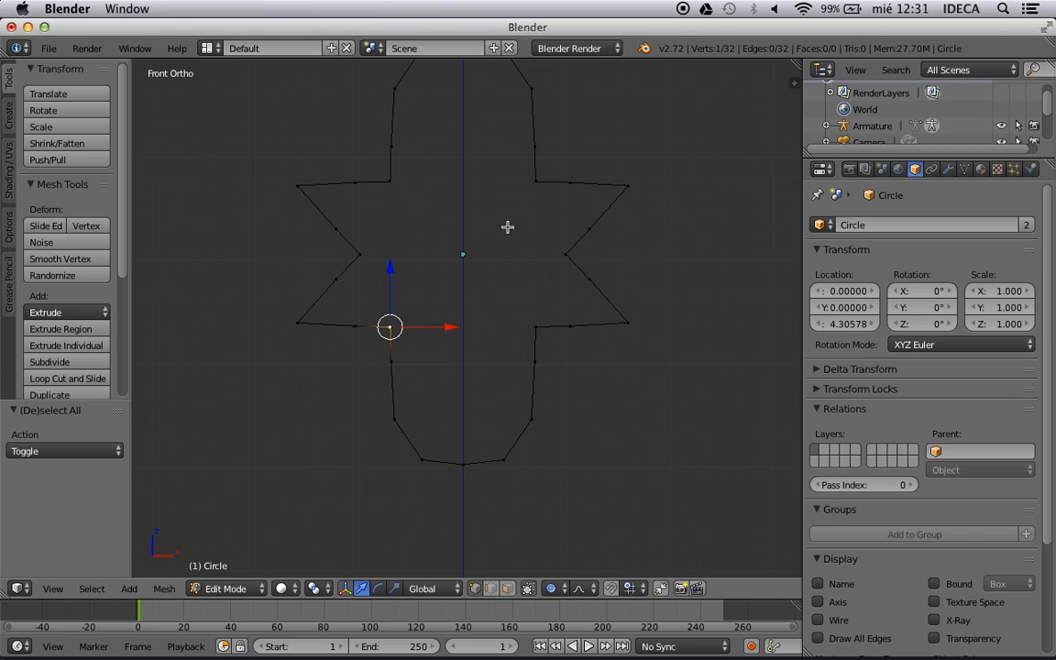
pyautogui.keyDown('shift'); pyautogui.rightClick(536, 183); pyautogui.keyUp('shift')
pyautogui.press('f')
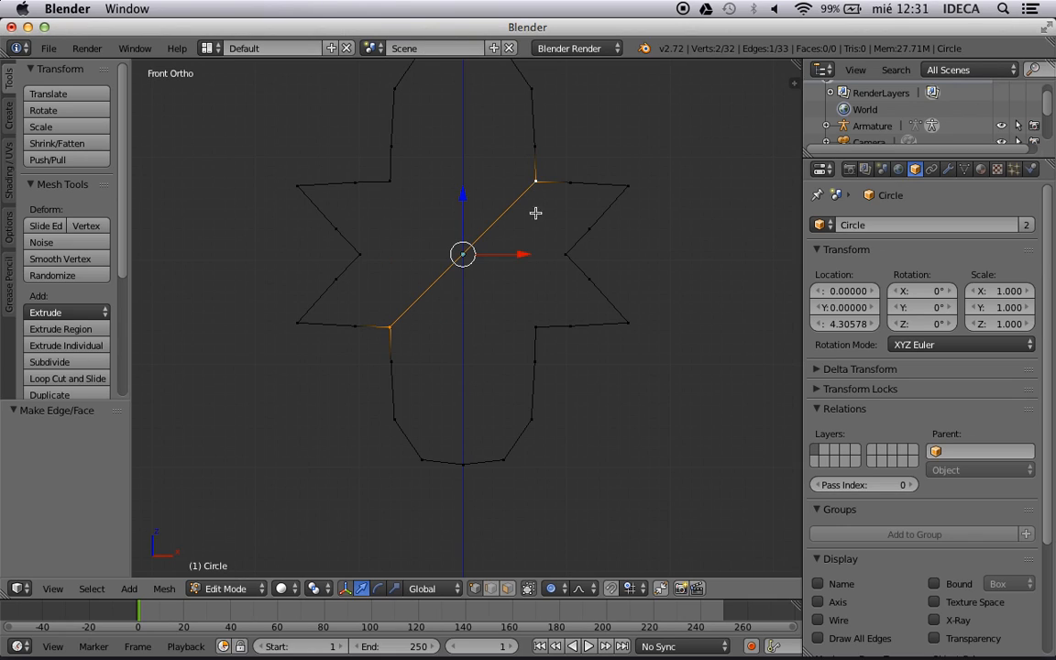
pyautogui.rightClick(536, 327)
pyautogui.keyDown('shift'); pyautogui.rightClick(392, 180); pyautogui.keyUp('shift')
pyautogui.press('f')
# With proportional editing off, scale the circle's uppermost and lowermost middle vertices inward along Z and return to Object Mode
pyautogui.rightClick(565, 254)
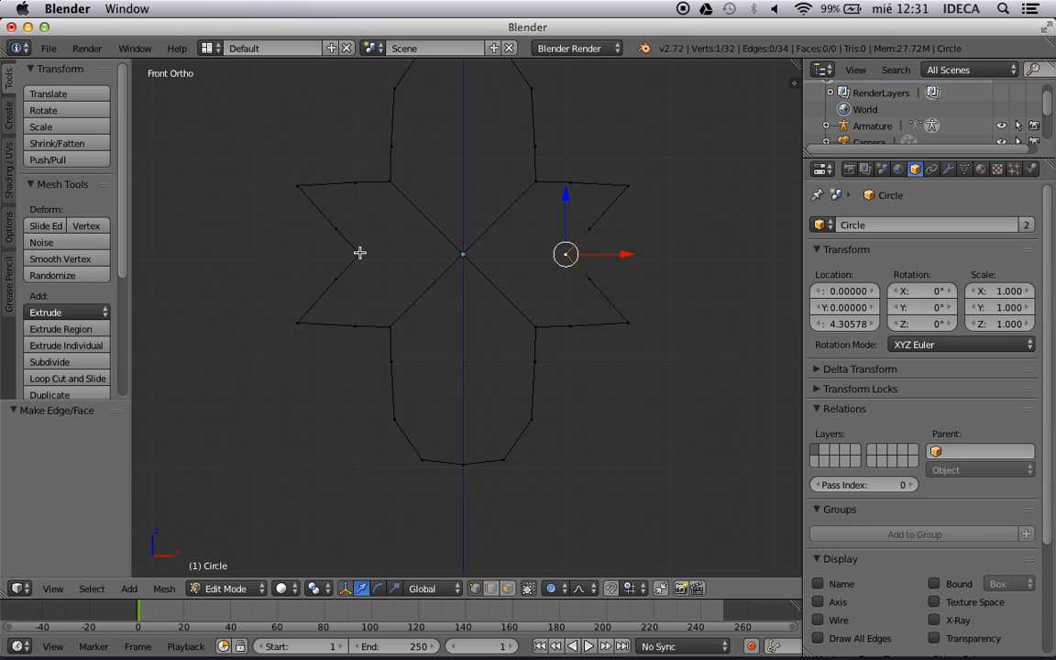
pyautogui.scroll(-4, 396, 270)
pyautogui.rightClick(465, 186)
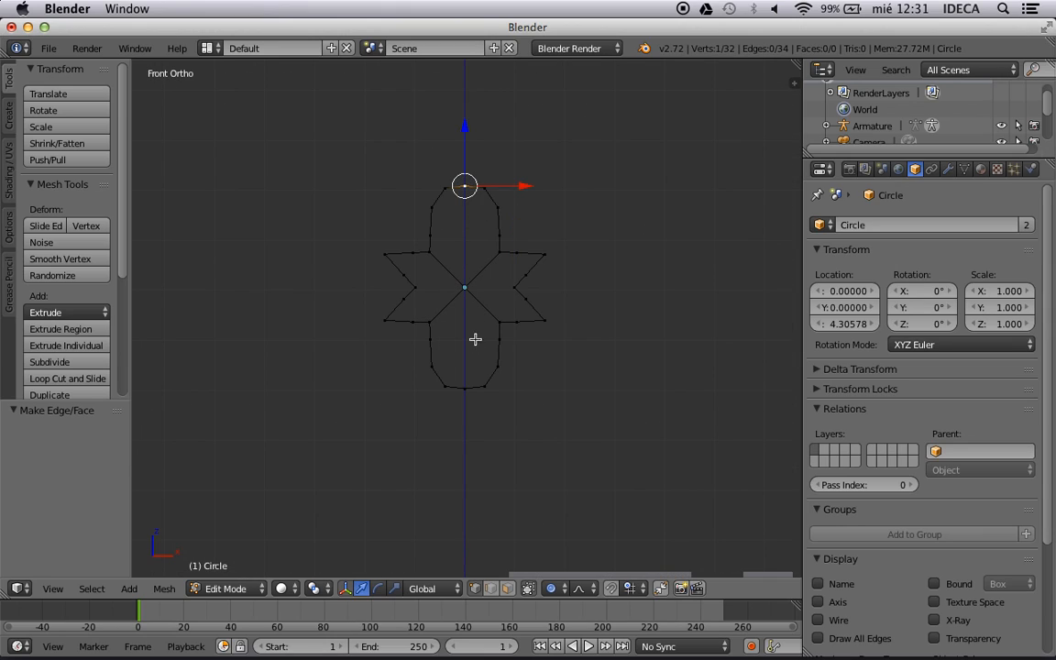
pyautogui.keyDown('shift'); pyautogui.rightClick(466, 388); pyautogui.keyUp('shift')
pyautogui.press('o')
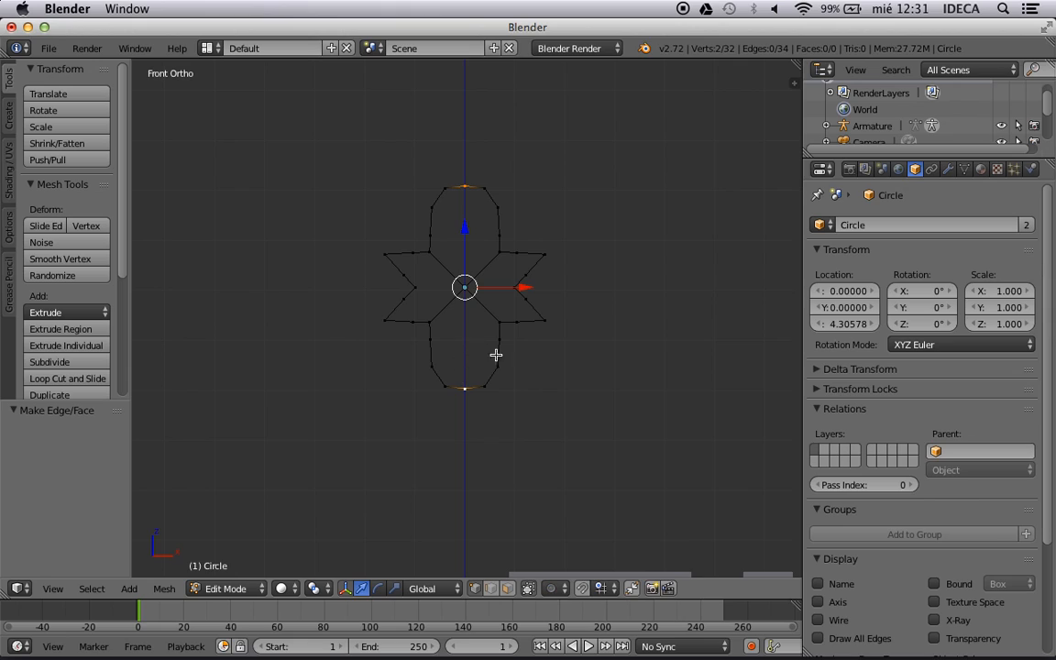
pyautogui.press('s')
pyautogui.press('z')
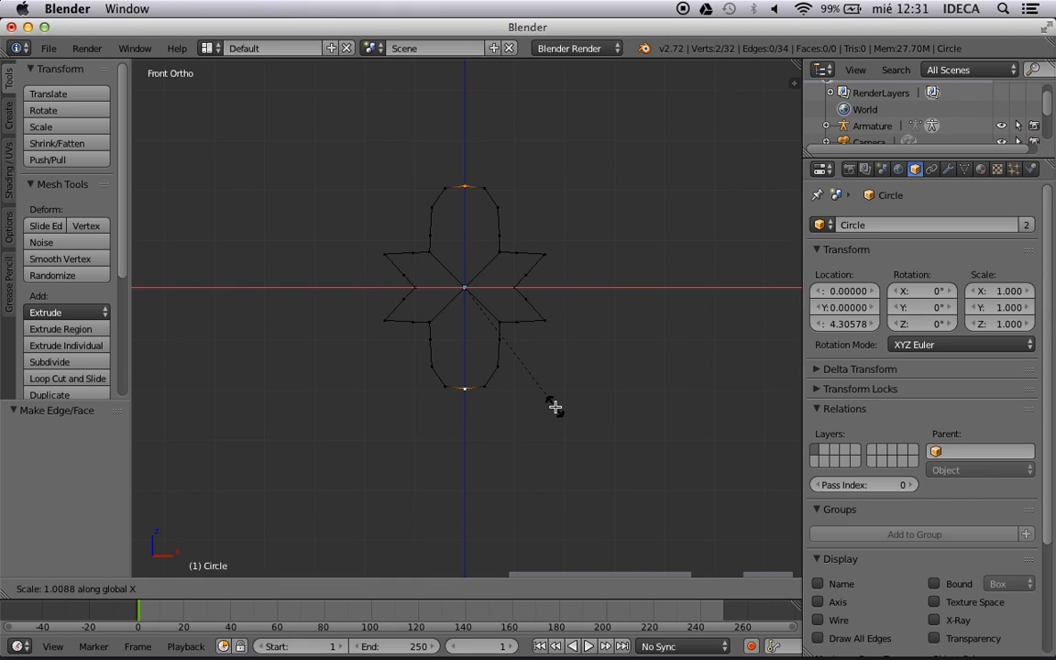
pyautogui.click(533, 321)
pyautogui.scroll(-2, 553, 361)
pyautogui.press('Tab')
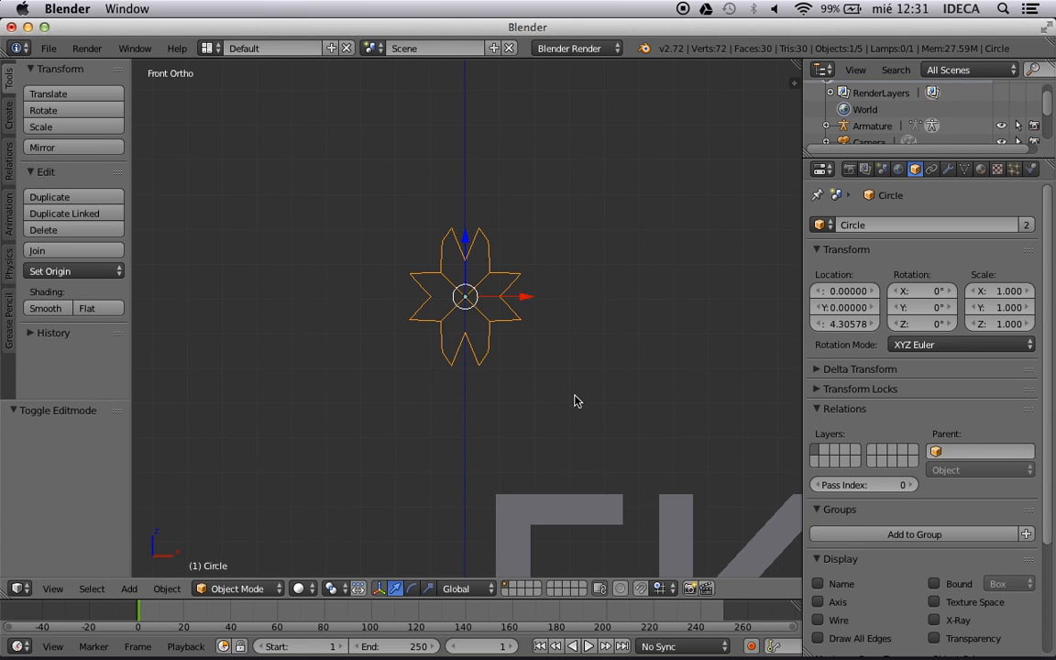
# Examine the reshaped Switch control at the start of the FK — IK outline and the arm bones below it
pyautogui.keyDown('shift'); pyautogui.moveTo(575, 397); pyautogui.dragTo(424, 228, button='middle'); pyautogui.keyUp('shift')
pyautogui.press('Tab')
pyautogui.scroll(-2, 523, 321)
pyautogui.scroll(-1, 523, 328)
pyautogui.press('Tab')
pyautogui.keyDown('shift'); pyautogui.scroll(-5, 523, 331); pyautogui.keyUp('shift')
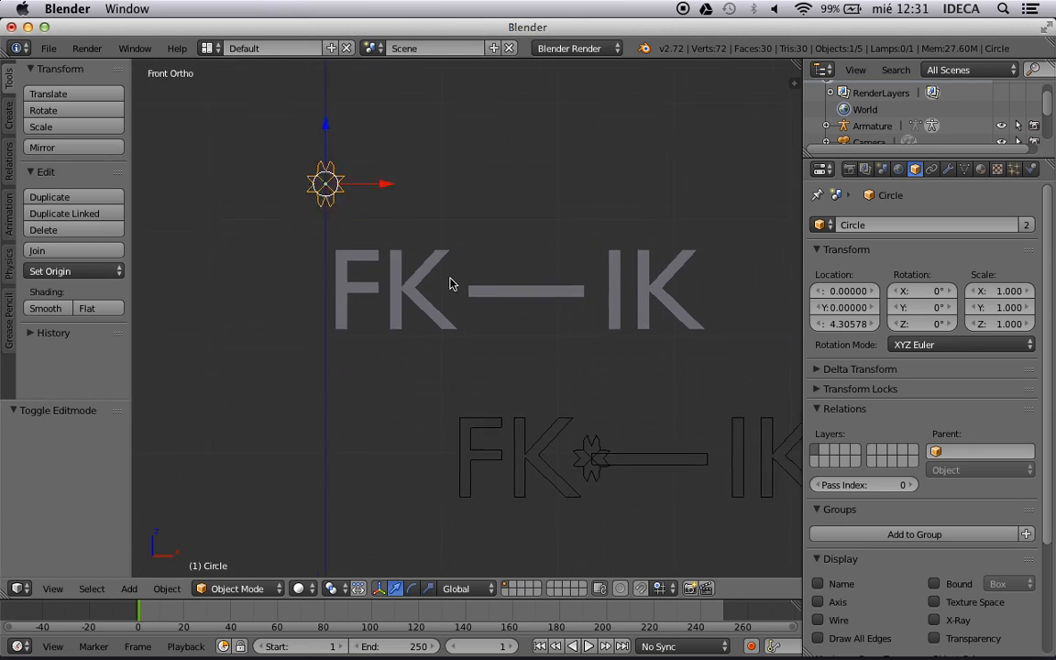
pyautogui.scroll(4, 529, 344)
pyautogui.scroll(3, 566, 372)
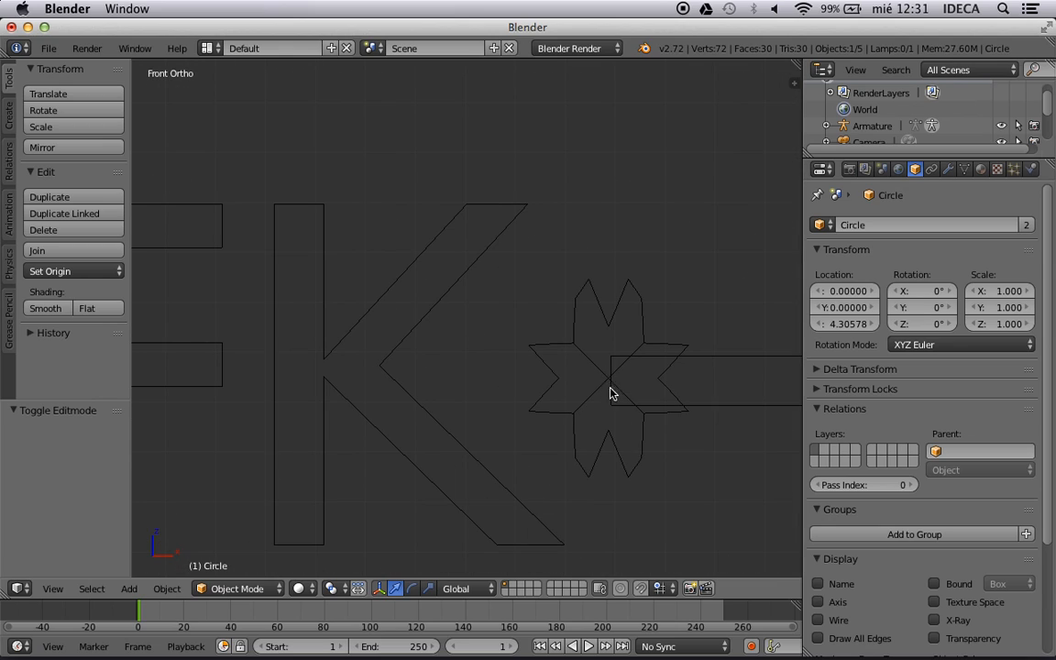
pyautogui.scroll(-6, 598, 382)
pyautogui.scroll(-4, 550, 371)
pyautogui.keyDown('shift'); pyautogui.moveTo(462, 318); pyautogui.dragTo(518, 369, button='middle'); pyautogui.keyUp('shift')
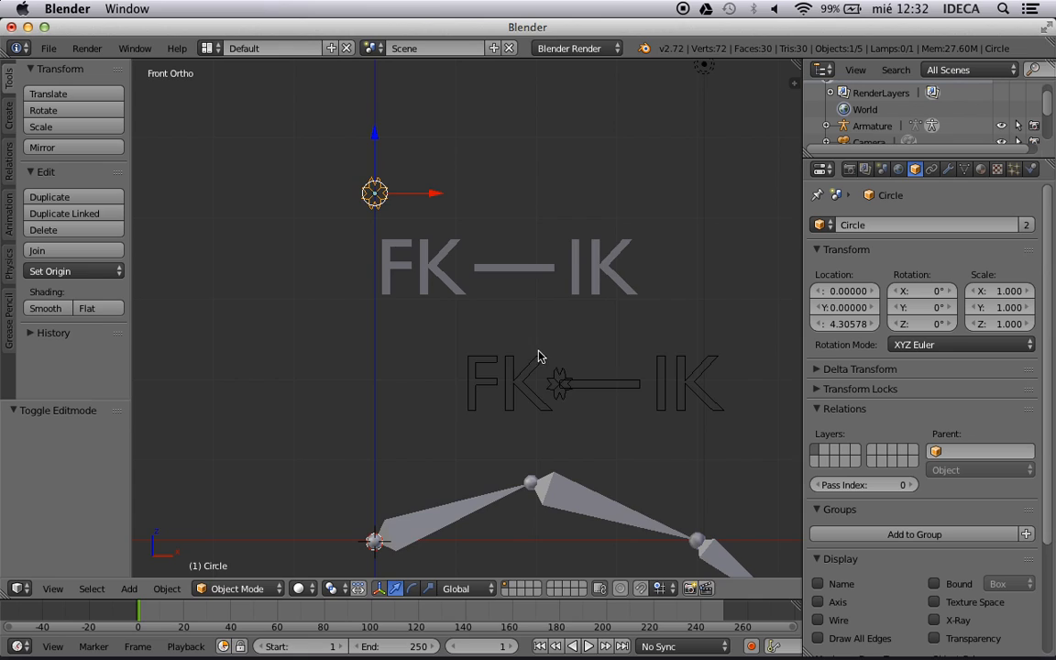
pyautogui.scroll(3, 540, 355)
pyautogui.keyDown('shift'); pyautogui.moveTo(472, 324); pyautogui.dragTo(468, 319, button='middle'); pyautogui.keyUp('shift')
pyautogui.scroll(-3, 472, 321)
pyautogui.keyDown('shift'); pyautogui.moveTo(523, 347); pyautogui.dragTo(482, 311, button='middle'); pyautogui.keyUp('shift')
pyautogui.scroll(2, 480, 315)
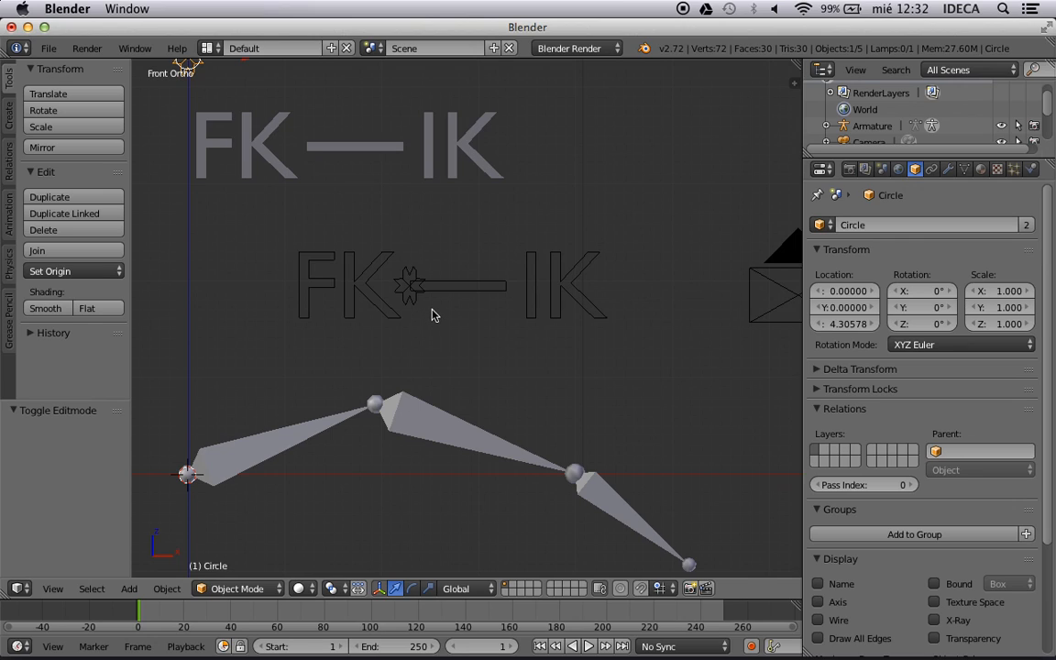
pyautogui.scroll(2, 438, 349)
pyautogui.scroll(-2, 429, 354)
# In Pose Mode, select the first arm bone and the panel control and try to parent them in either order
pyautogui.rightClick(411, 415)
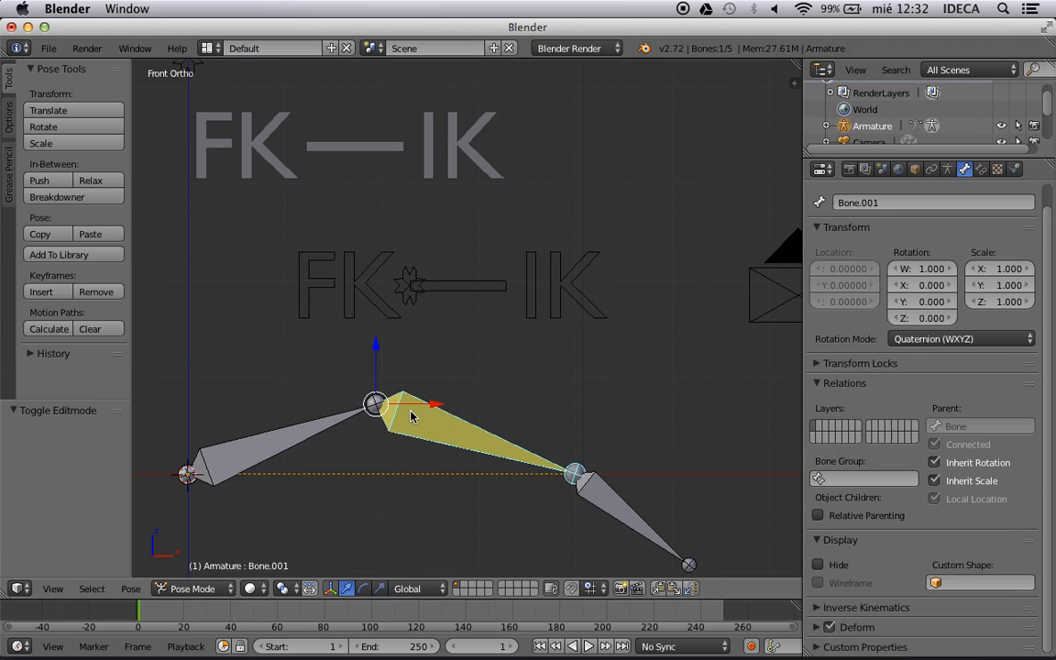
pyautogui.keyDown('shift'); pyautogui.moveTo(411, 400); pyautogui.dragTo(486, 360, button='middle'); pyautogui.keyUp('shift')
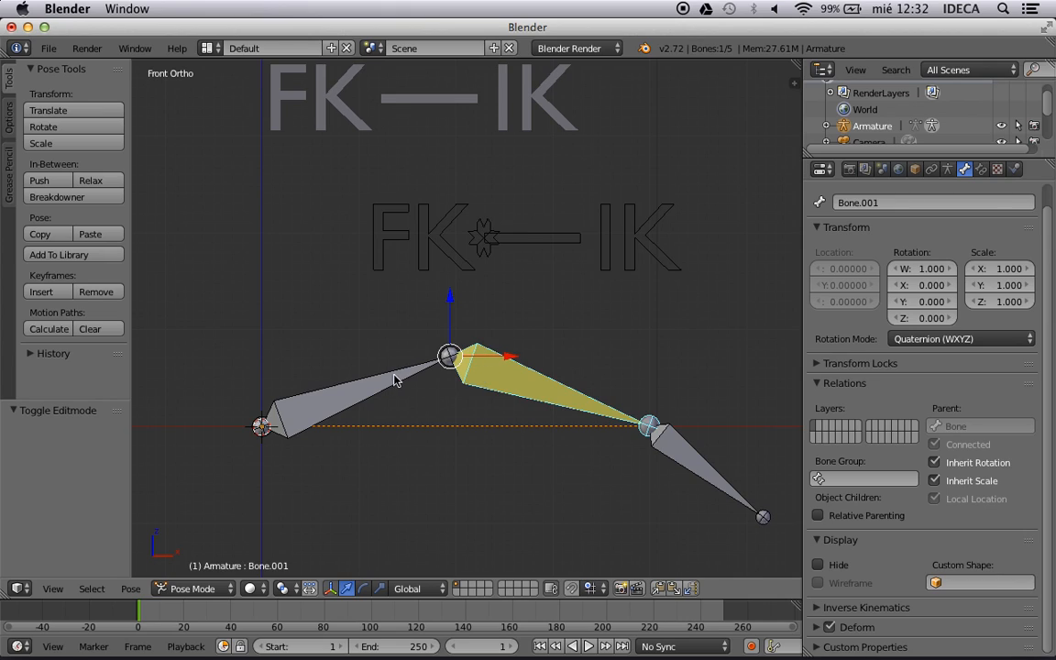
pyautogui.rightClick(354, 397)
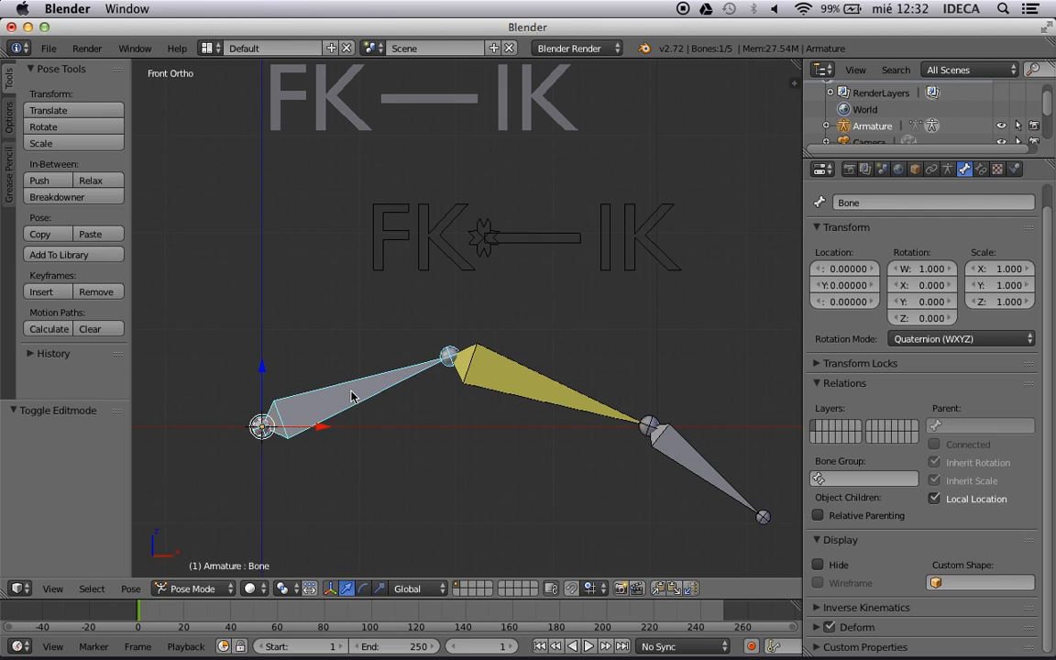
pyautogui.keyDown('shift'); pyautogui.rightClick(385, 263); pyautogui.keyUp('shift')
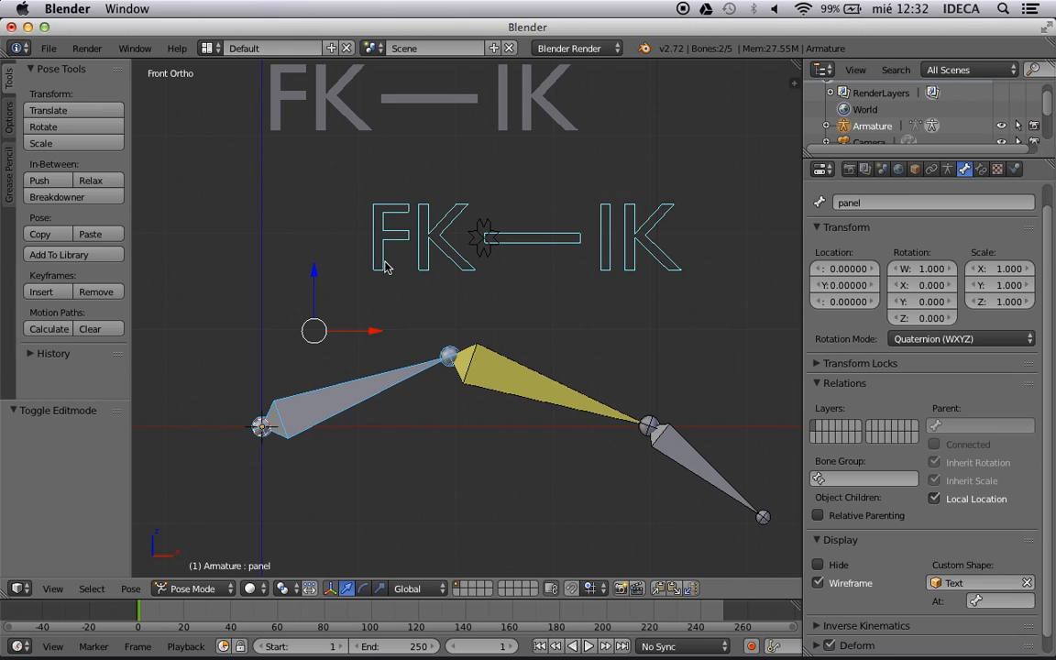
pyautogui.hotkey('ctrl', 'p')
pyautogui.click(387, 265)
pyautogui.keyDown('shift'); pyautogui.rightClick(362, 397); pyautogui.keyUp('shift')
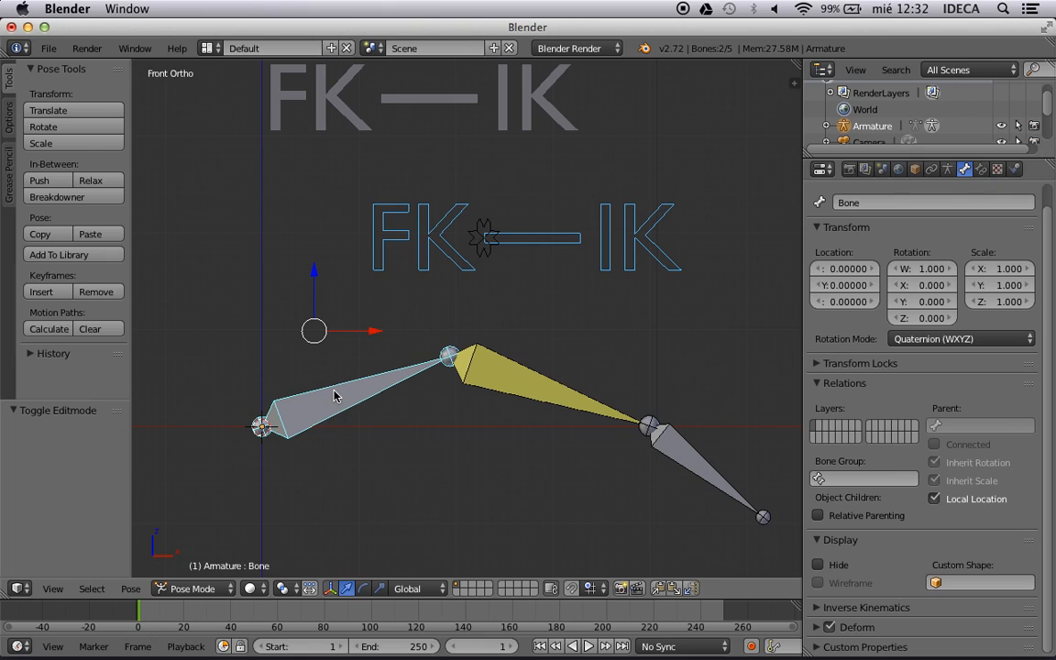
pyautogui.hotkey('ctrl', 'p')
pyautogui.press('Escape')
# In Edit Mode, try to parent the first arm bone to the panel bone, and return to Pose Mode
pyautogui.click(194, 588)
pyautogui.click(189, 549)
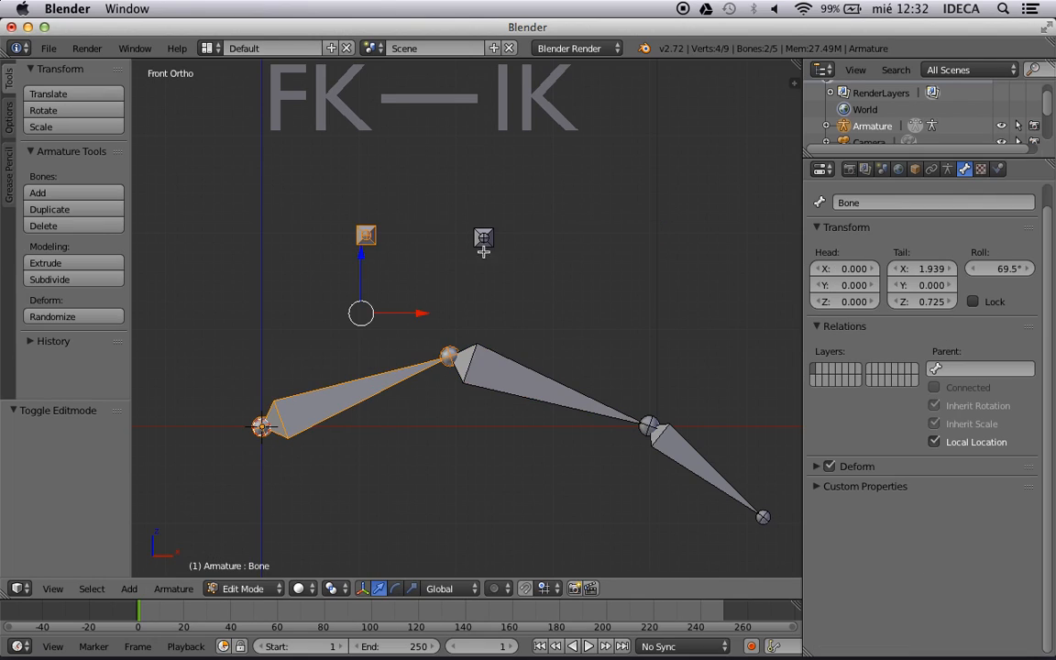
pyautogui.rightClick(366, 236)
pyautogui.rightClick(366, 386)
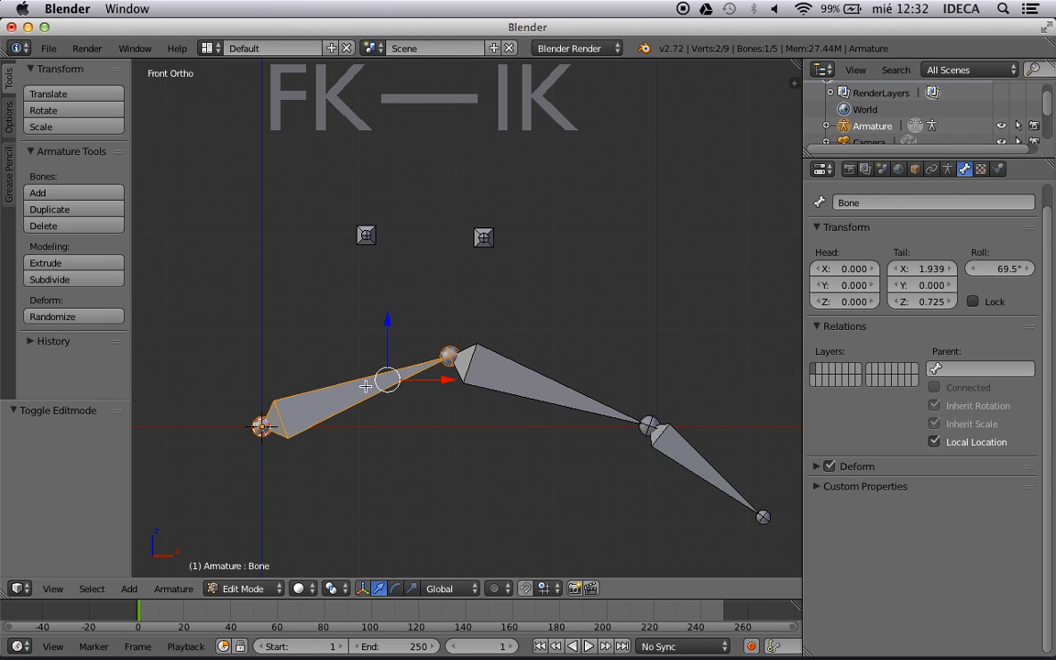
pyautogui.keyDown('shift'); pyautogui.rightClick(367, 243); pyautogui.keyUp('shift')
pyautogui.hotkey('ctrl', 'p')
pyautogui.click(371, 260)
pyautogui.moveTo(430, 272); pyautogui.dragTo(390, 302, button='middle')
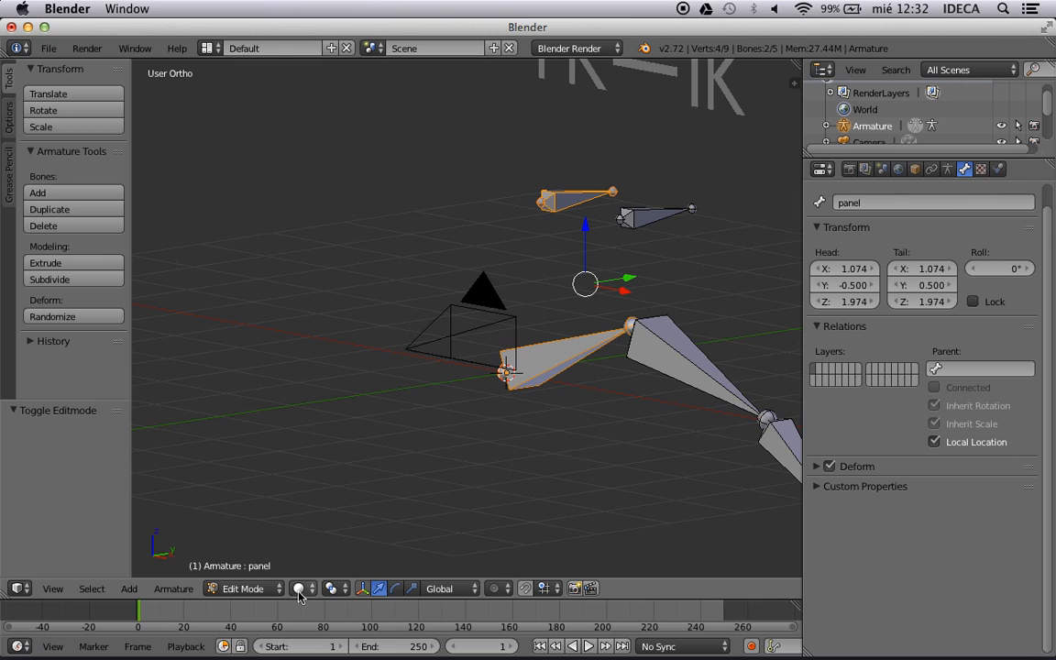
pyautogui.click(246, 589)
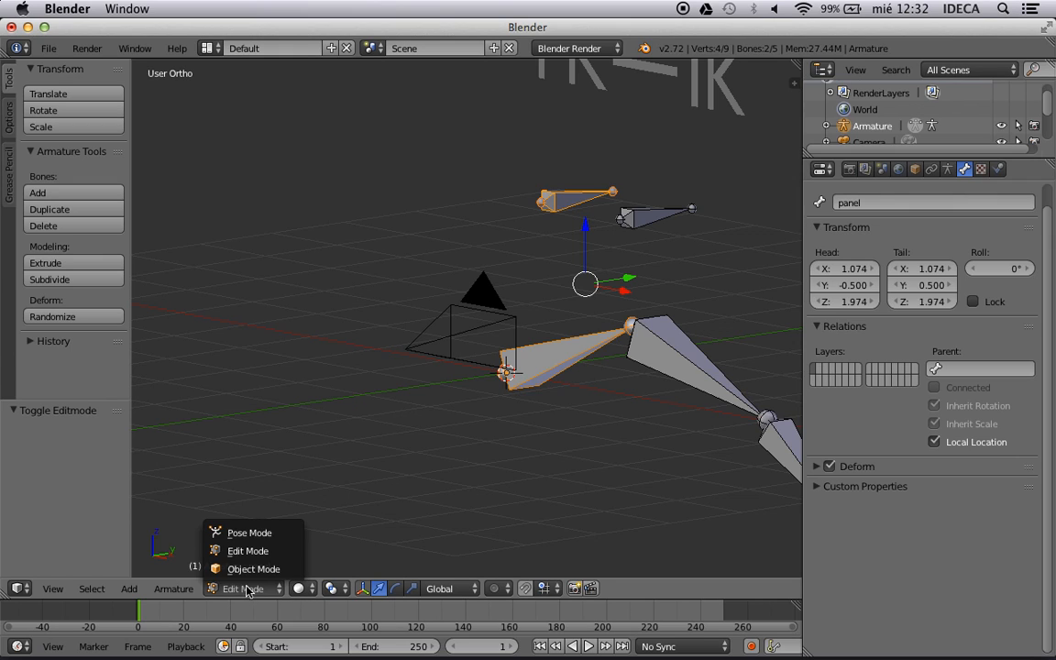
pyautogui.click(264, 533)
pyautogui.press('KP_Decimal')
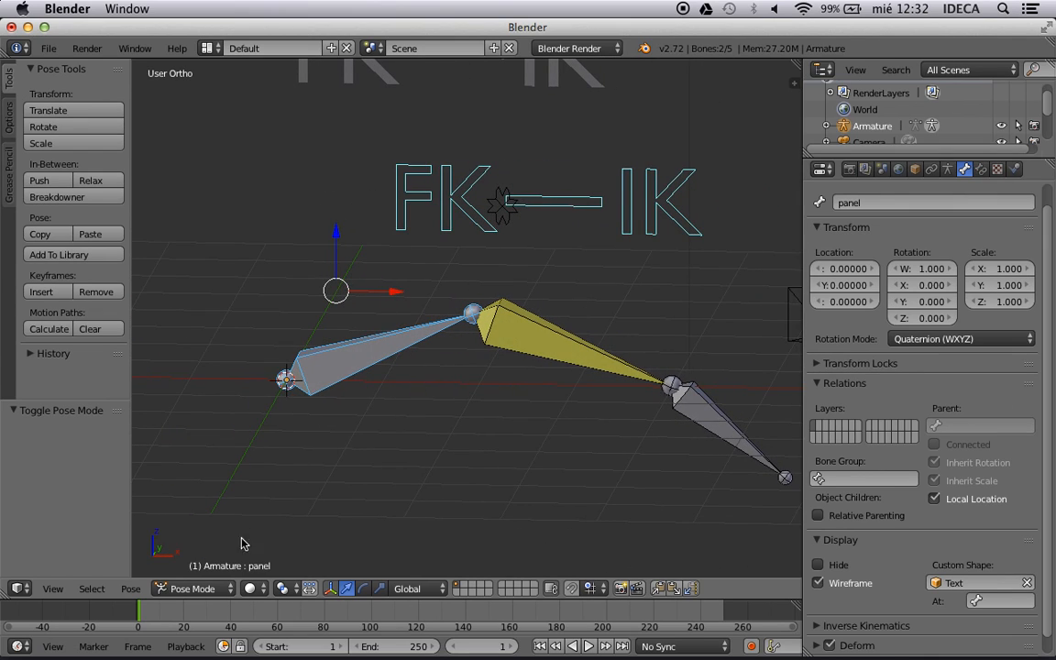
# Switch the armature back to Edit Mode and clear the bone selection
pyautogui.click(192, 589)
pyautogui.click(183, 550)
pyautogui.moveTo(299, 427); pyautogui.dragTo(521, 261, button='middle')
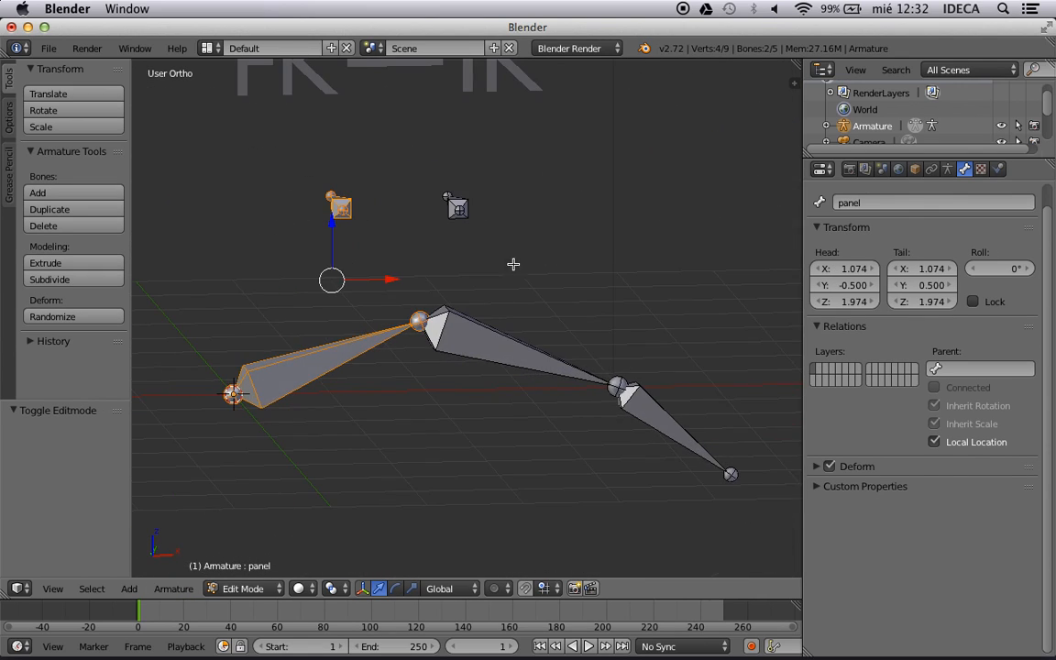
pyautogui.press('KP_1')
pyautogui.press('a')
# Parent the first arm bone to the panel bone with Keep Offset, and undo the parenting
pyautogui.moveTo(402, 237); pyautogui.dragTo(408, 186, button='middle')
pyautogui.rightClick(414, 194)
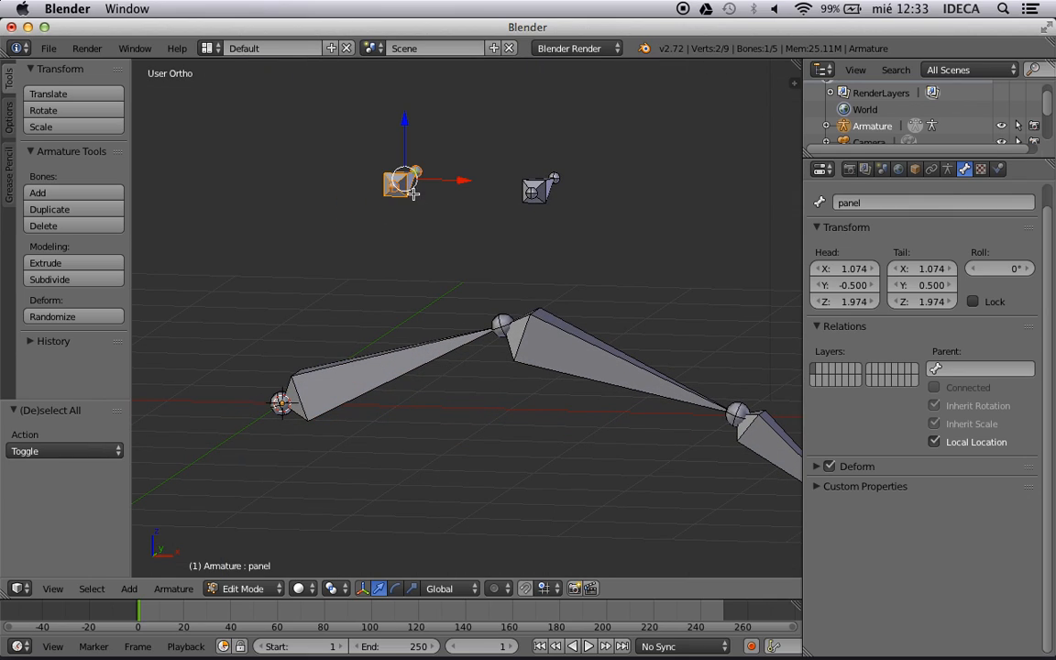
pyautogui.keyDown('shift'); pyautogui.rightClick(351, 379); pyautogui.keyUp('shift')
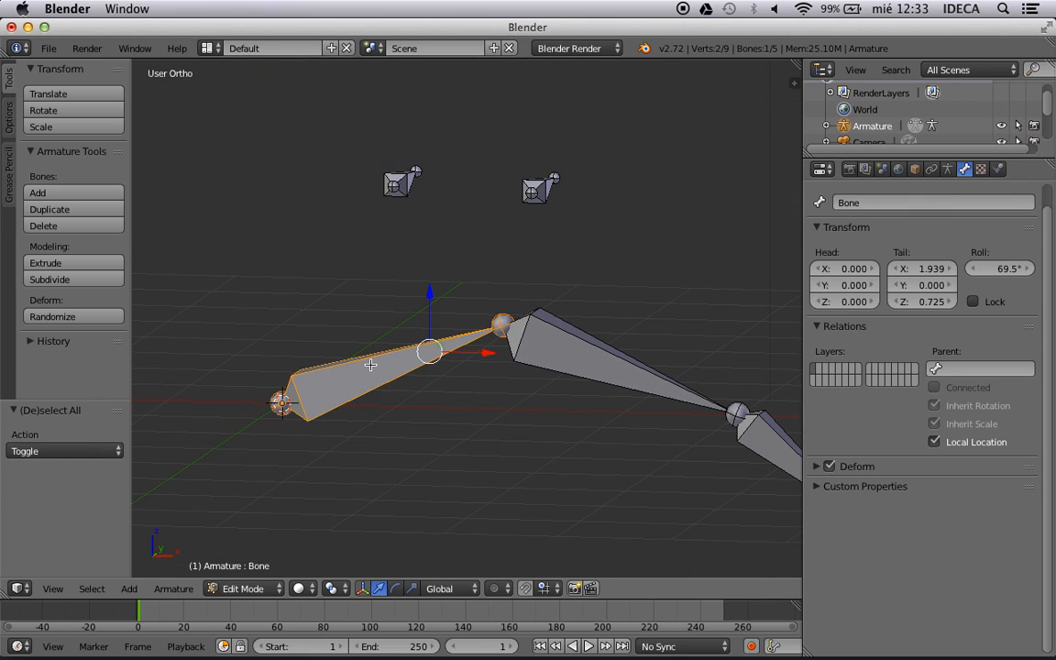
pyautogui.keyDown('shift'); pyautogui.rightClick(407, 187); pyautogui.keyUp('shift')
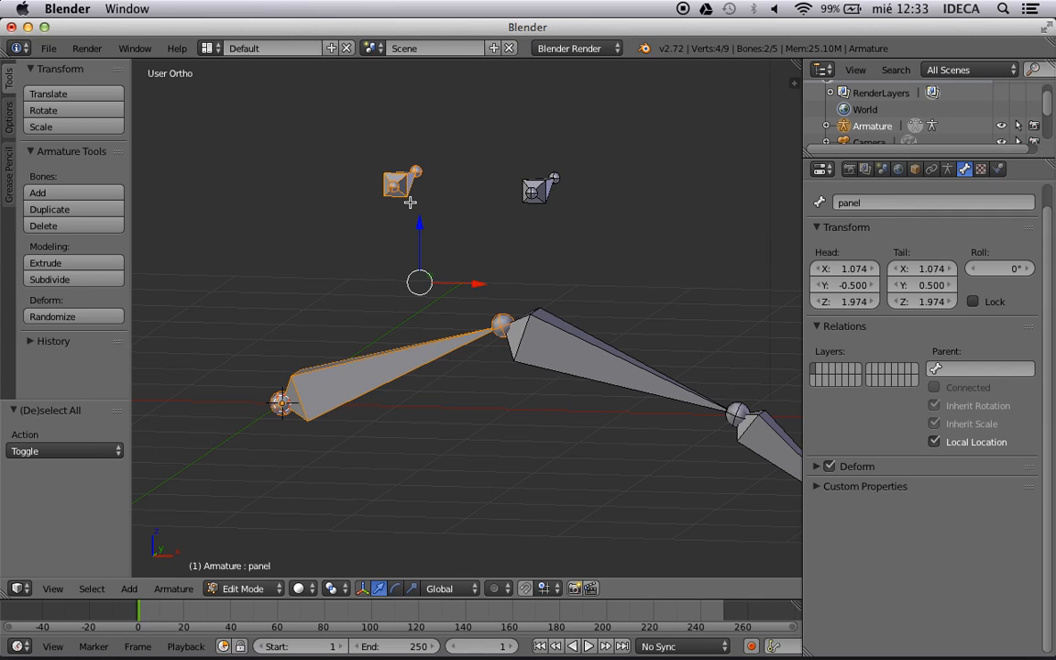
pyautogui.hotkey('ctrl', 'p')
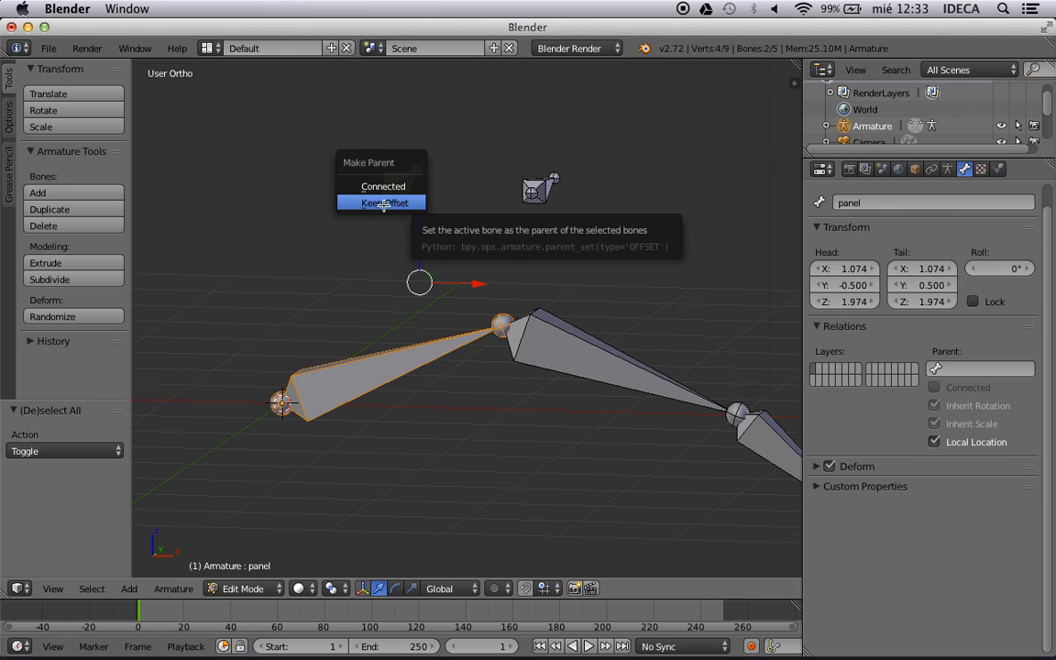
pyautogui.click(383, 203)
pyautogui.moveTo(381, 208); pyautogui.dragTo(358, 314, button='middle')
pyautogui.hotkey('ctrl', 'z')
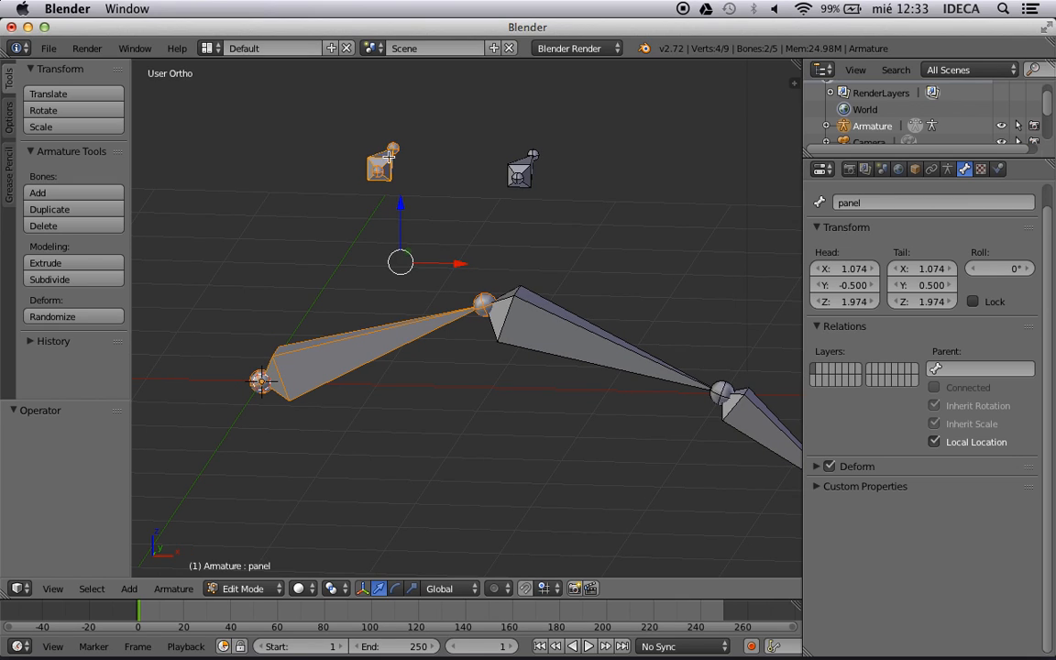
# Parent the panel bone to the first arm bone with Keep Offset and select the panel bone to check its parent
pyautogui.rightClick(387, 160)
pyautogui.rightClick(385, 165)
pyautogui.rightClick(389, 156)
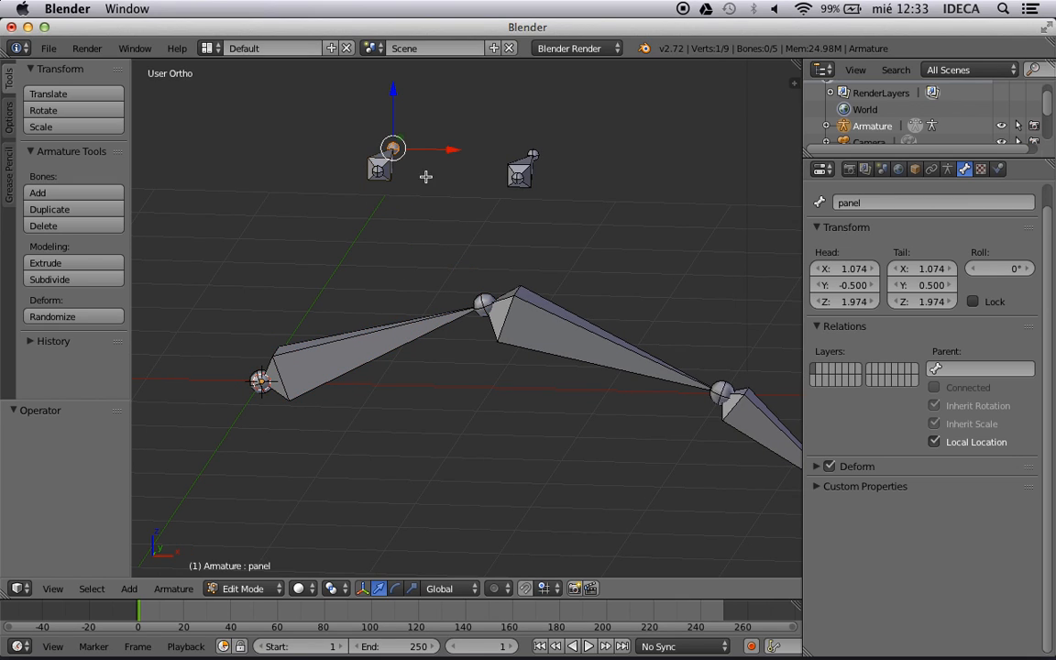
pyautogui.moveTo(420, 173); pyautogui.dragTo(463, 155, button='middle')
pyautogui.rightClick(465, 153)
pyautogui.keyDown('shift'); pyautogui.rightClick(453, 317); pyautogui.keyUp('shift')
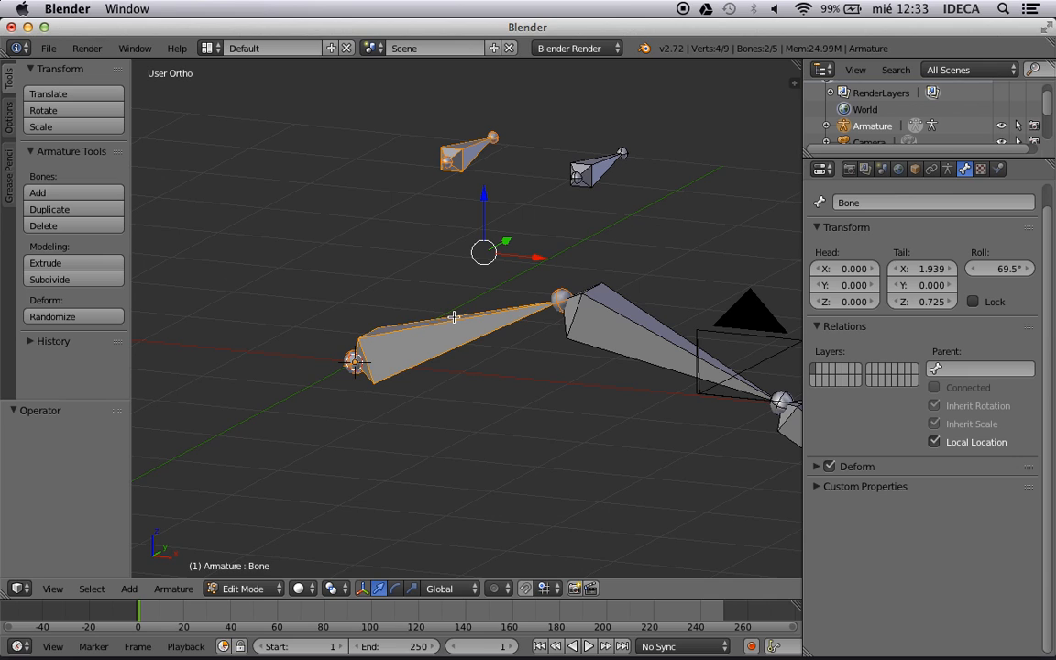
pyautogui.hotkey('ctrl', 'p')
pyautogui.click(453, 316)
pyautogui.moveTo(453, 316); pyautogui.dragTo(509, 300, button='middle')
pyautogui.moveTo(456, 255); pyautogui.dragTo(542, 212, button='middle')
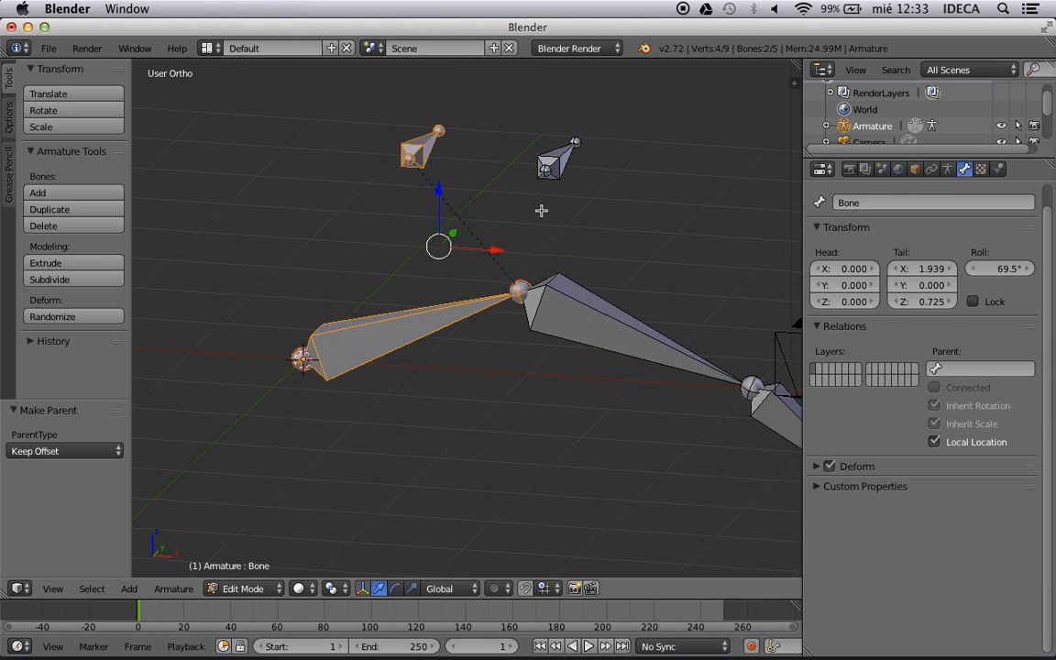
pyautogui.rightClick(426, 147)
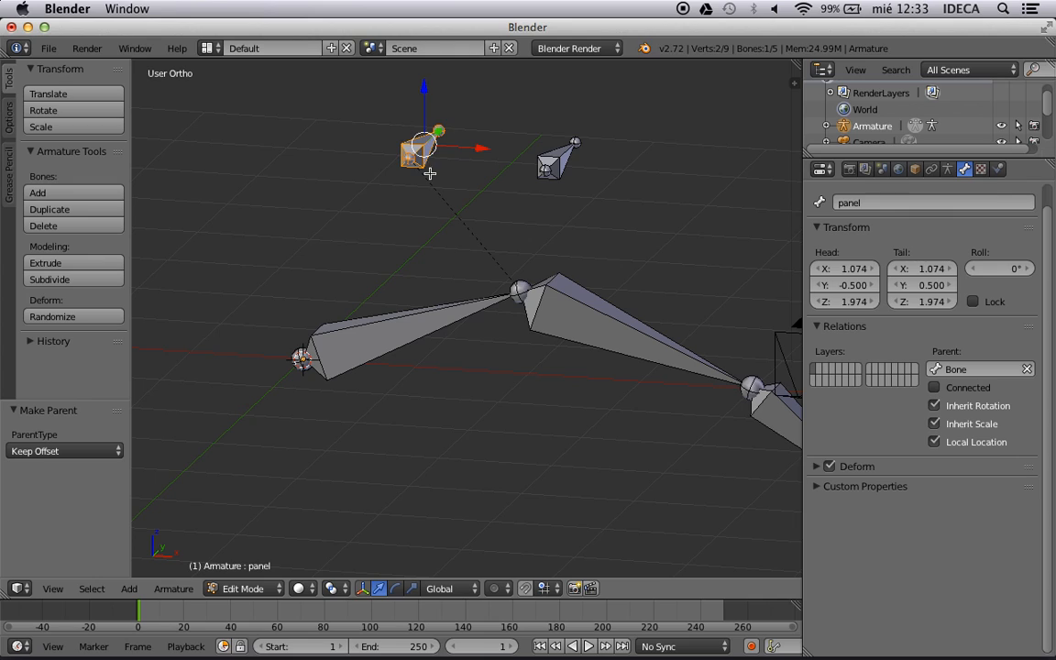
pyautogui.moveTo(453, 149); pyautogui.dragTo(460, 131, button='middle')
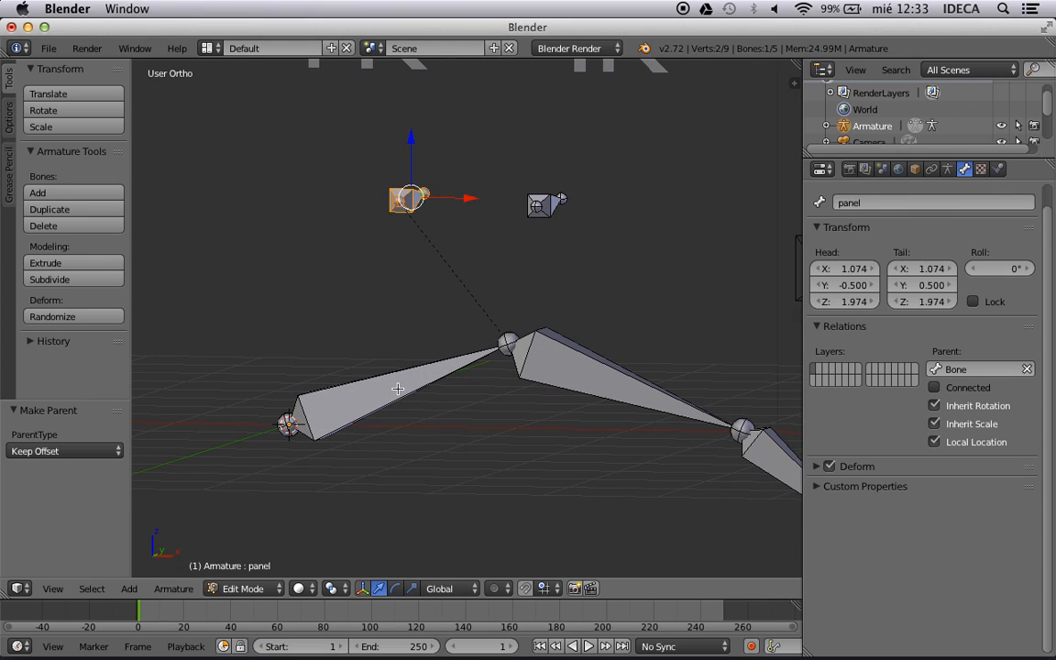
# Return the armature to Pose Mode, trial-move the ik bone to check how the panel and Switch controls follow, and cancel the moves
pyautogui.moveTo(397, 389); pyautogui.dragTo(388, 384, button='middle')
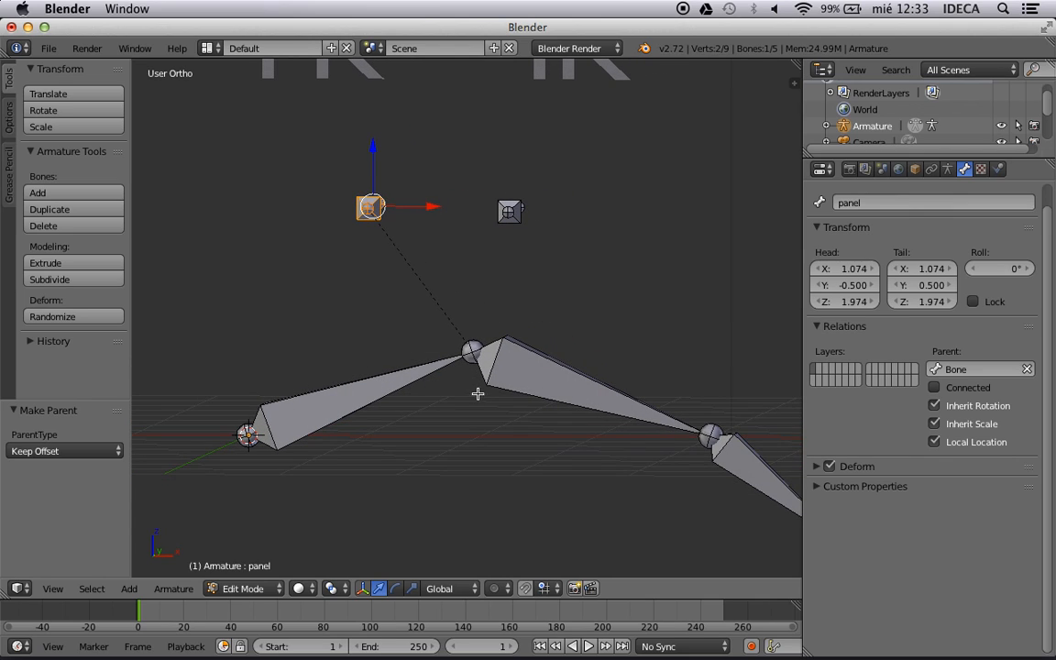
pyautogui.scroll(-2, 476, 395)
pyautogui.press('Tab')
pyautogui.moveTo(573, 389); pyautogui.dragTo(642, 390, button='middle')
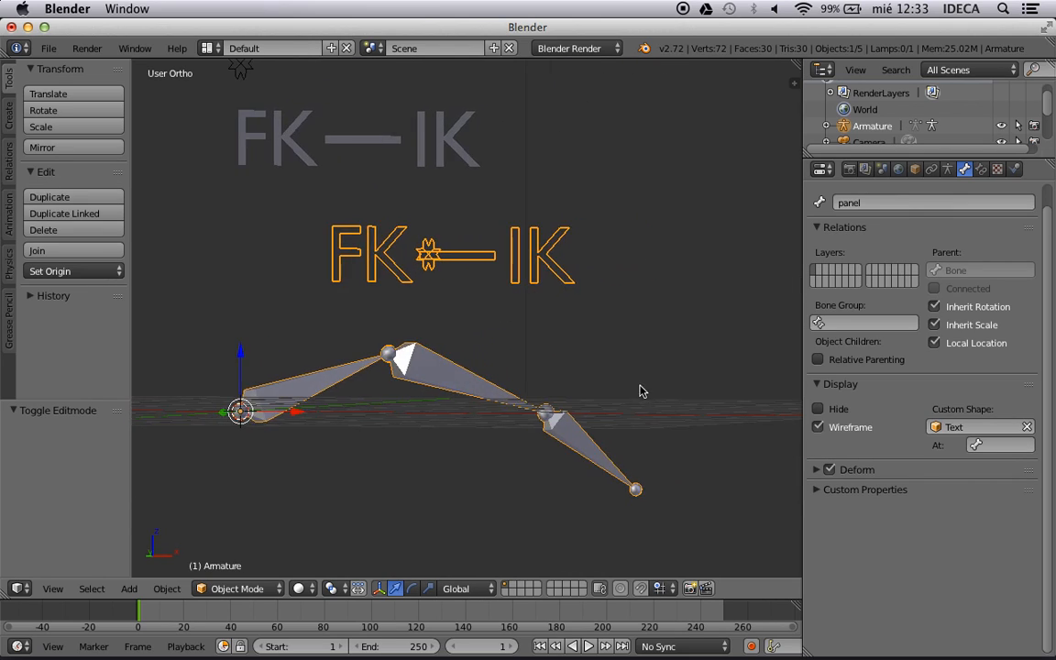
pyautogui.moveTo(587, 422); pyautogui.dragTo(605, 424, button='middle')
pyautogui.hotkey('ctrl', 'Tab')
pyautogui.rightClick(605, 420)
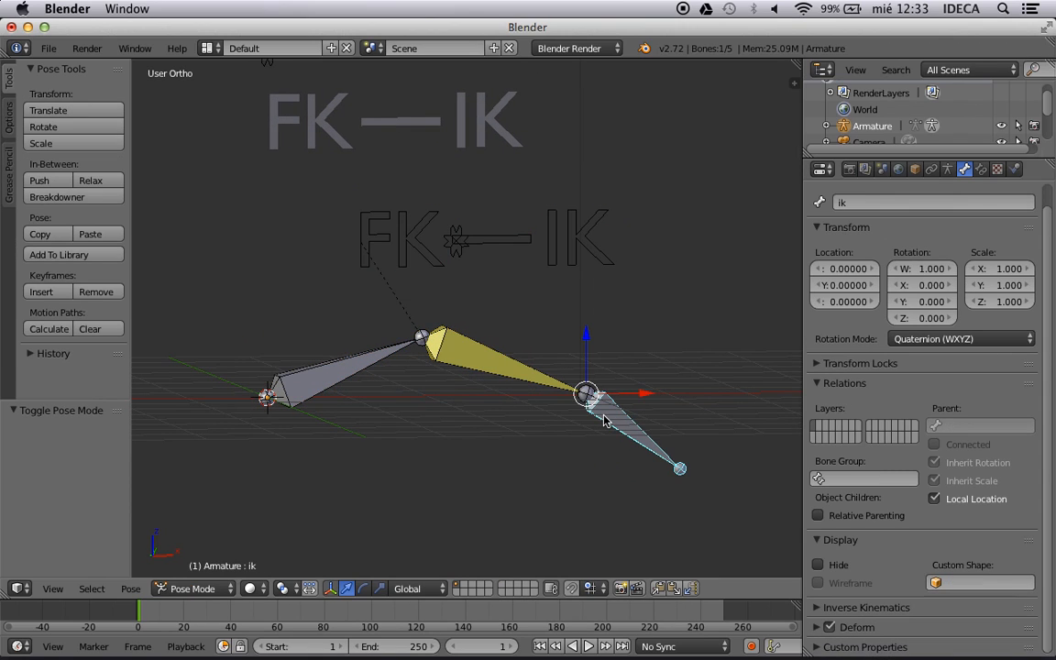
pyautogui.press('g')
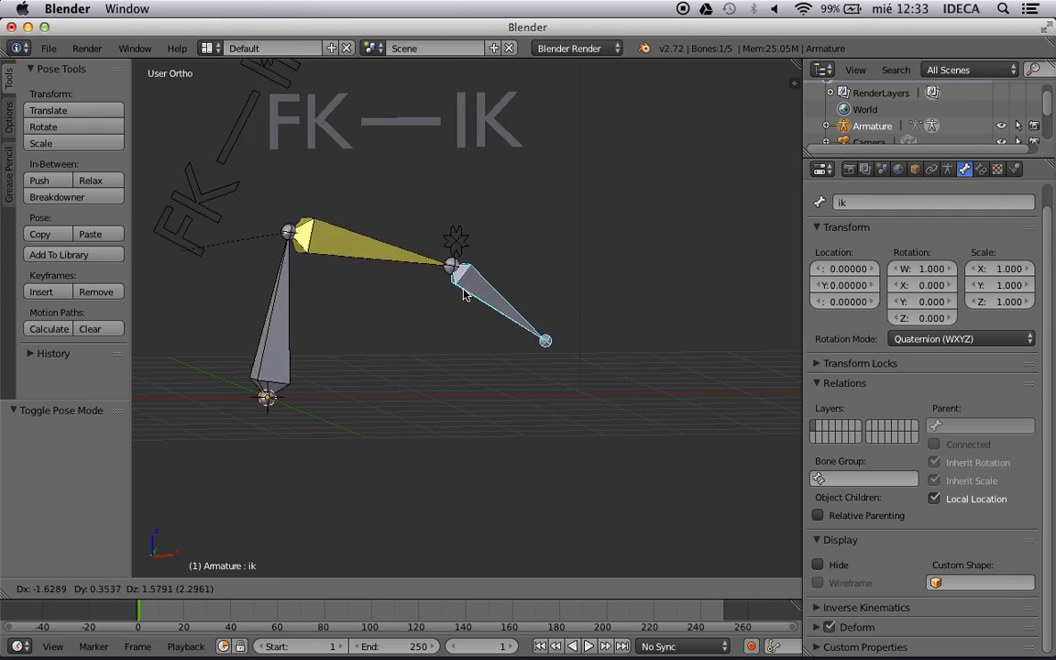
pyautogui.rightClick(471, 342)
pyautogui.scroll(2, 471, 342)
pyautogui.scroll(-1, 443, 323)
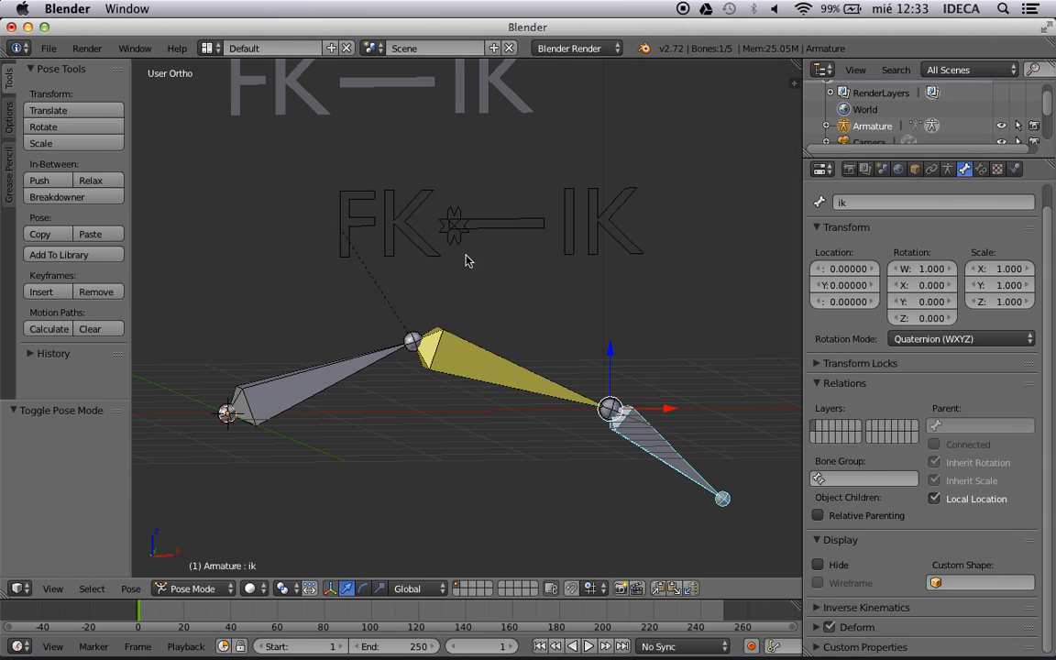
pyautogui.press('g')
pyautogui.rightClick(495, 268)
# In Edit Mode, parent the Switch bone to the first arm bone with Keep Offset
pyautogui.rightClick(455, 226)
pyautogui.scroll(1, 471, 266)
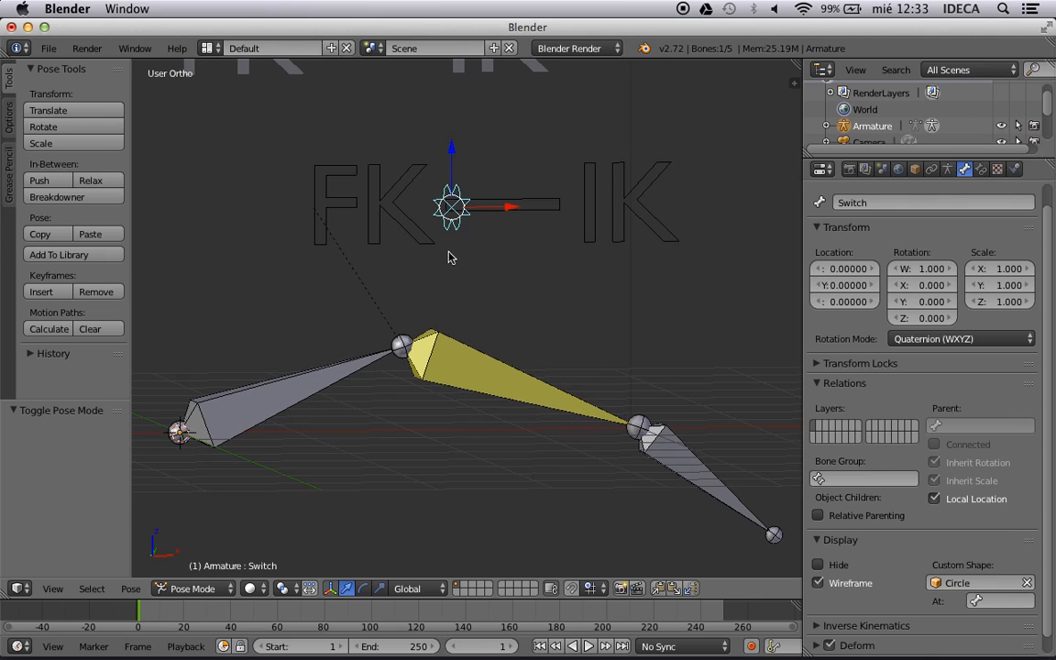
pyautogui.keyDown('shift'); pyautogui.moveTo(453, 255); pyautogui.dragTo(491, 278, button='middle'); pyautogui.keyUp('shift')
pyautogui.press('Tab')
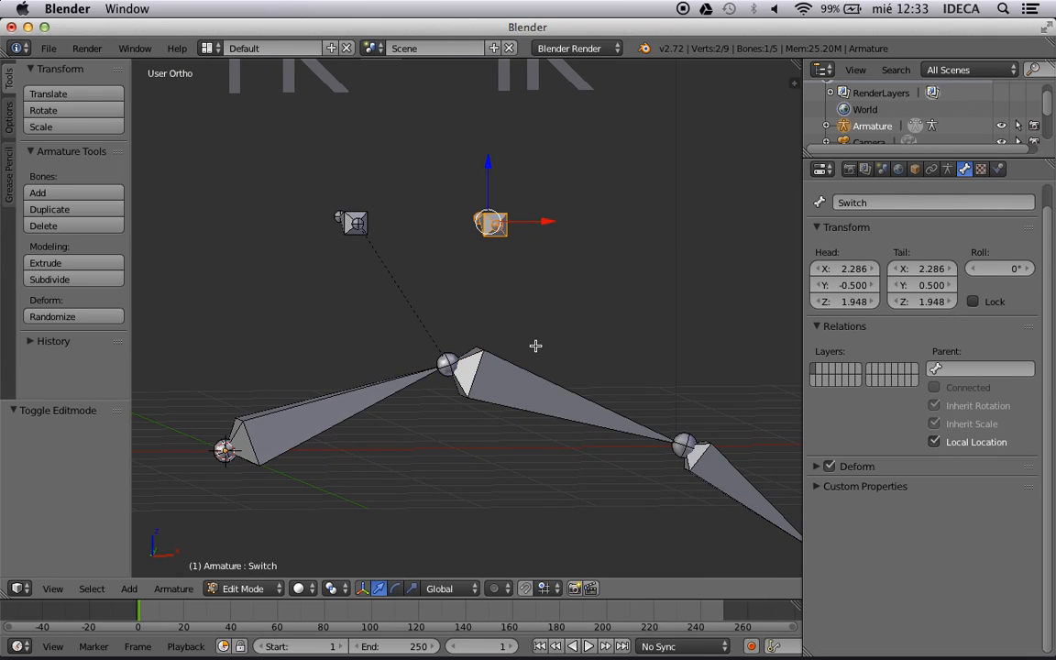
pyautogui.moveTo(537, 346); pyautogui.dragTo(510, 350, button='middle')
pyautogui.moveTo(562, 284); pyautogui.dragTo(684, 265, button='middle')
pyautogui.press('a')
pyautogui.rightClick(679, 227)
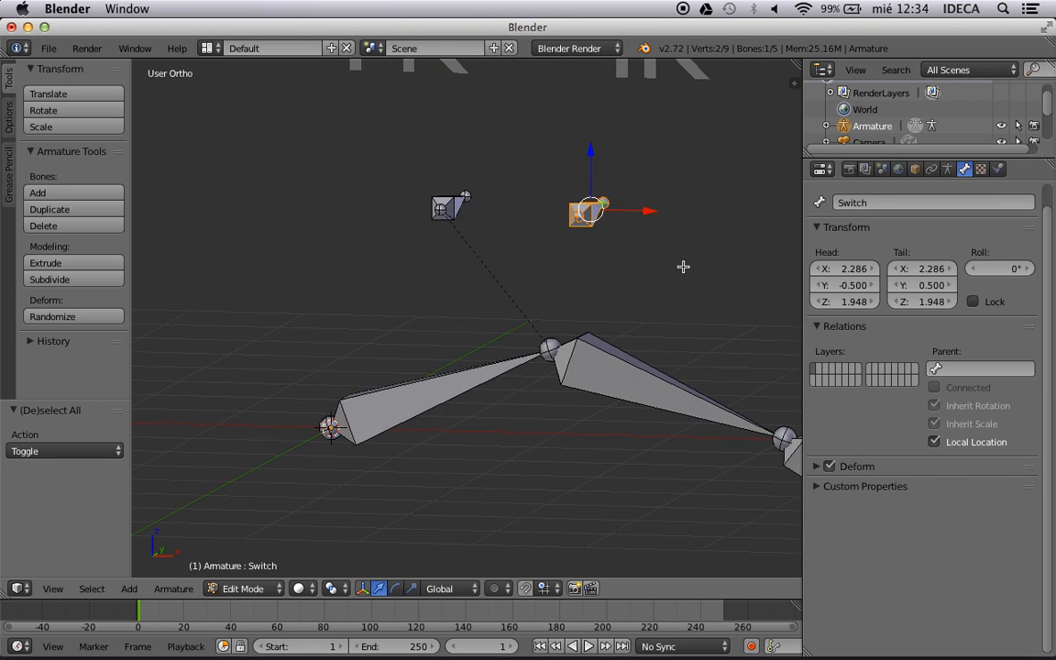
pyautogui.rightClick(452, 383)
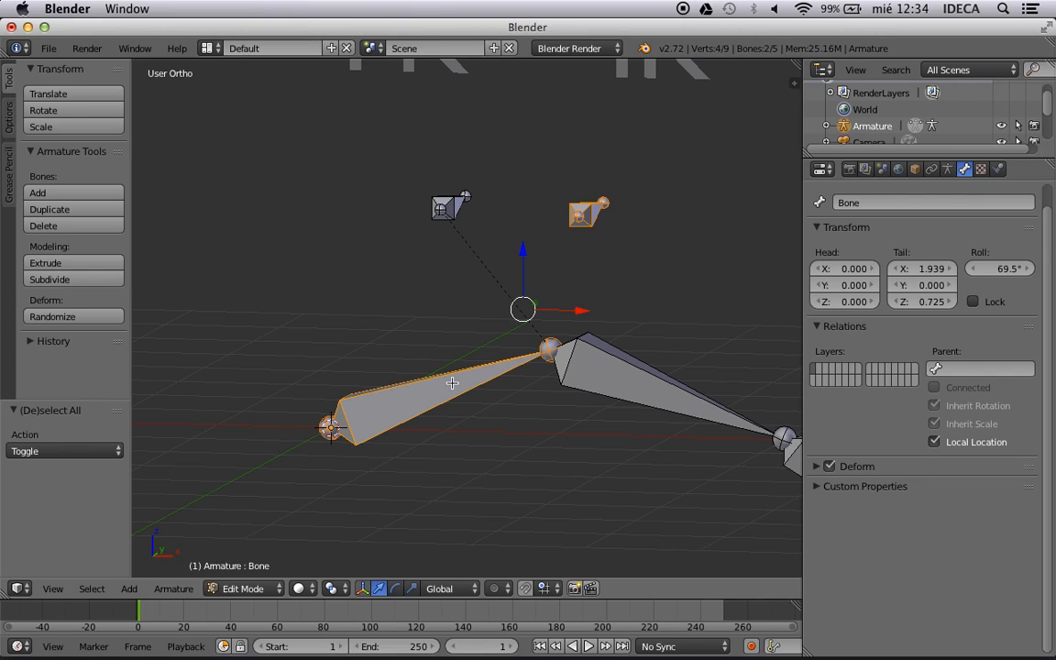
pyautogui.hotkey('ctrl', 'p')
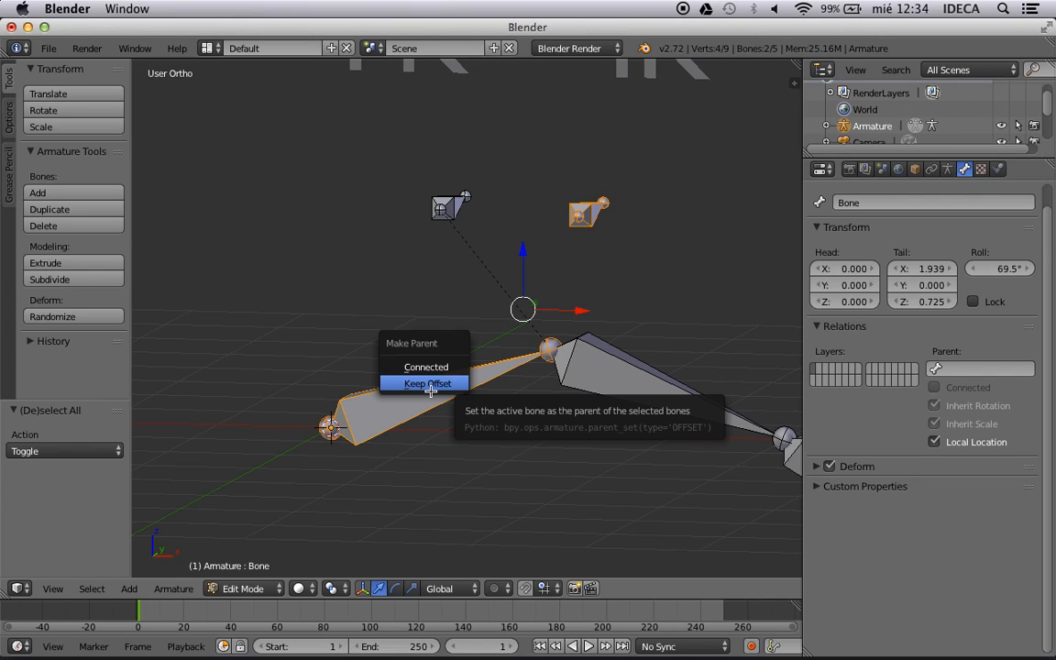
pyautogui.click(424, 385)
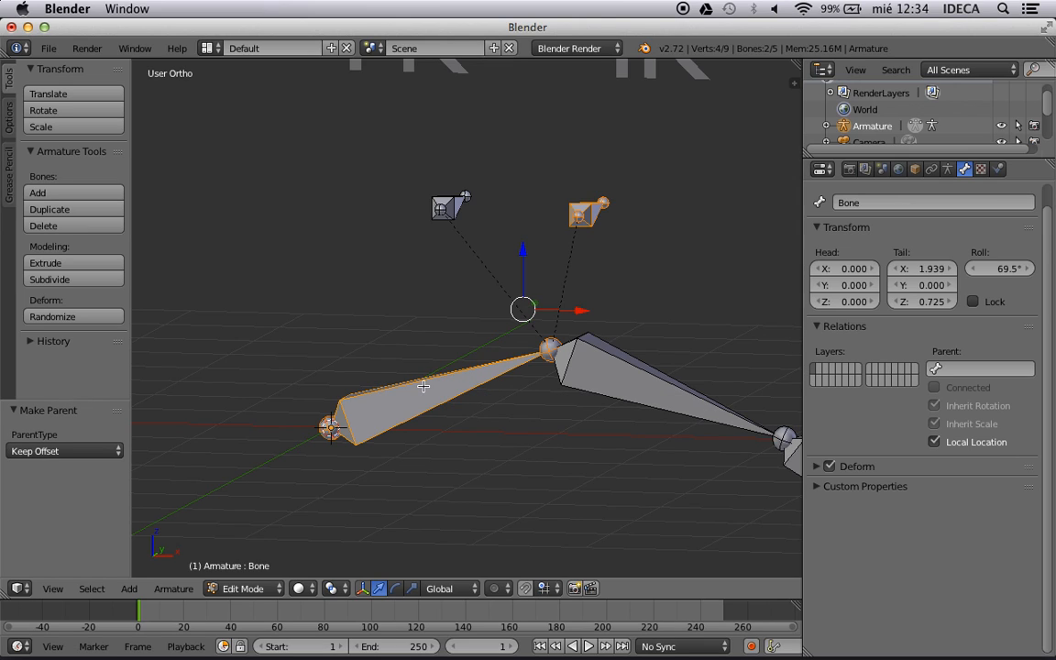
# From the front view in Pose Mode, trial-move the ik bone to check that both controls follow the arm, restoring its position
pyautogui.press('KP_1')
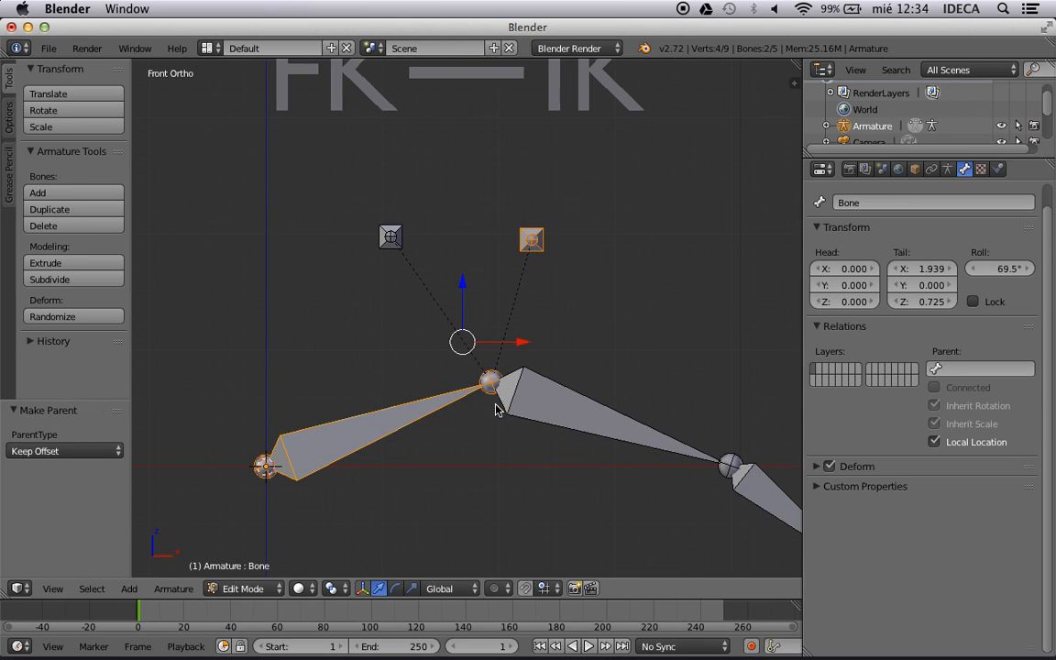
pyautogui.hotkey('ctrl', 'Tab')
pyautogui.keyDown('shift'); pyautogui.moveTo(540, 429); pyautogui.dragTo(433, 351, button='middle'); pyautogui.keyUp('shift')
pyautogui.rightClick(642, 432)
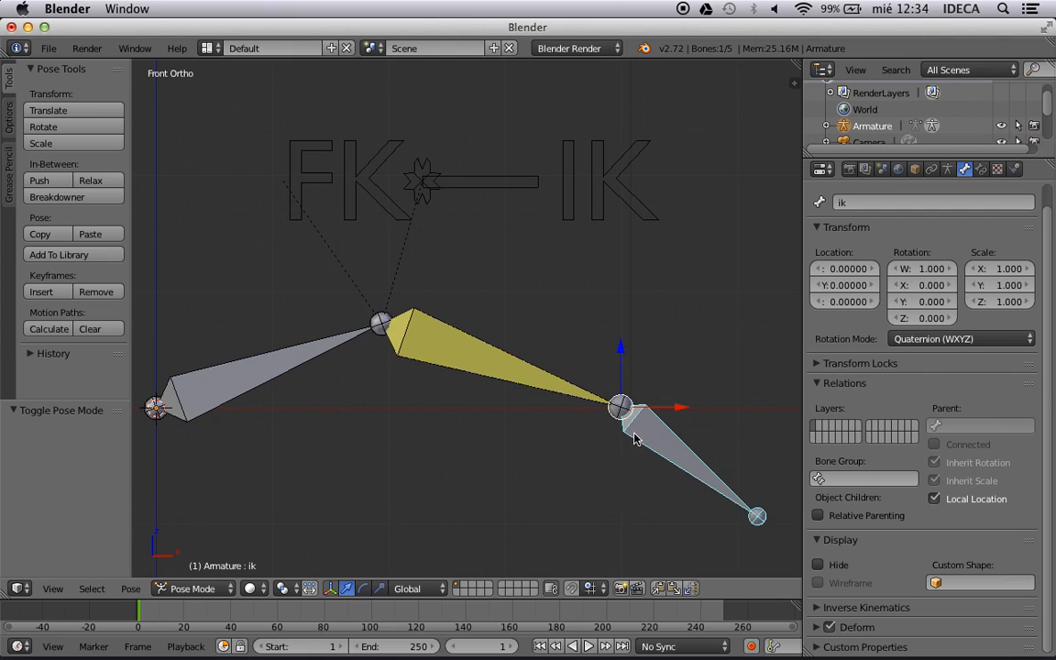
pyautogui.press('g')
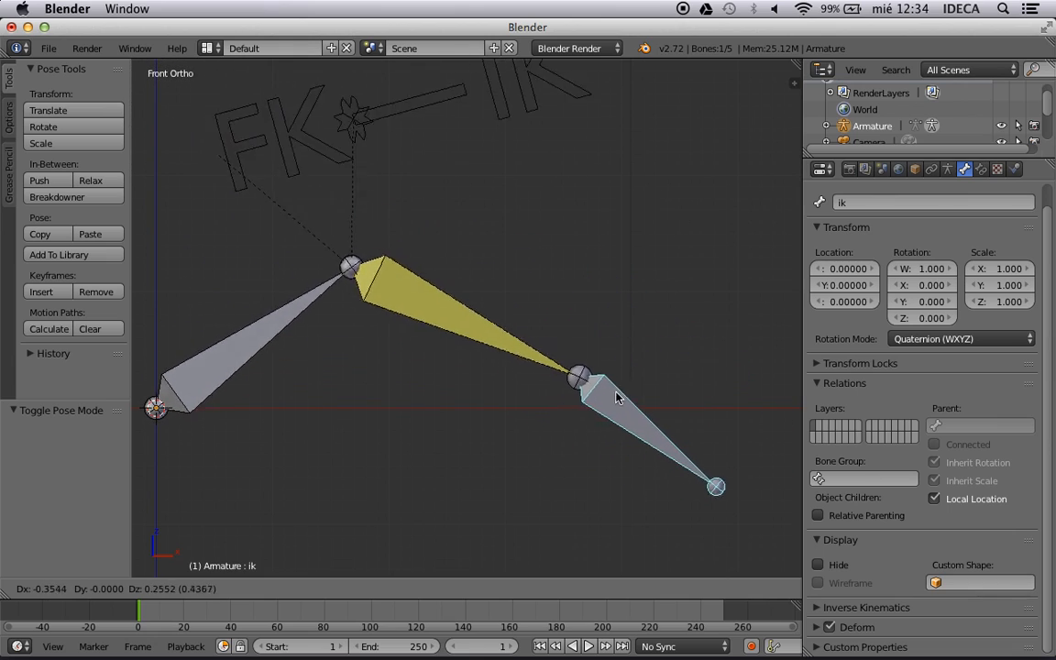
pyautogui.click(660, 318)
# Add a driver to the Influence of the IK constraint on the second arm bone, Bone.001
pyautogui.scroll(-4, 550, 285)
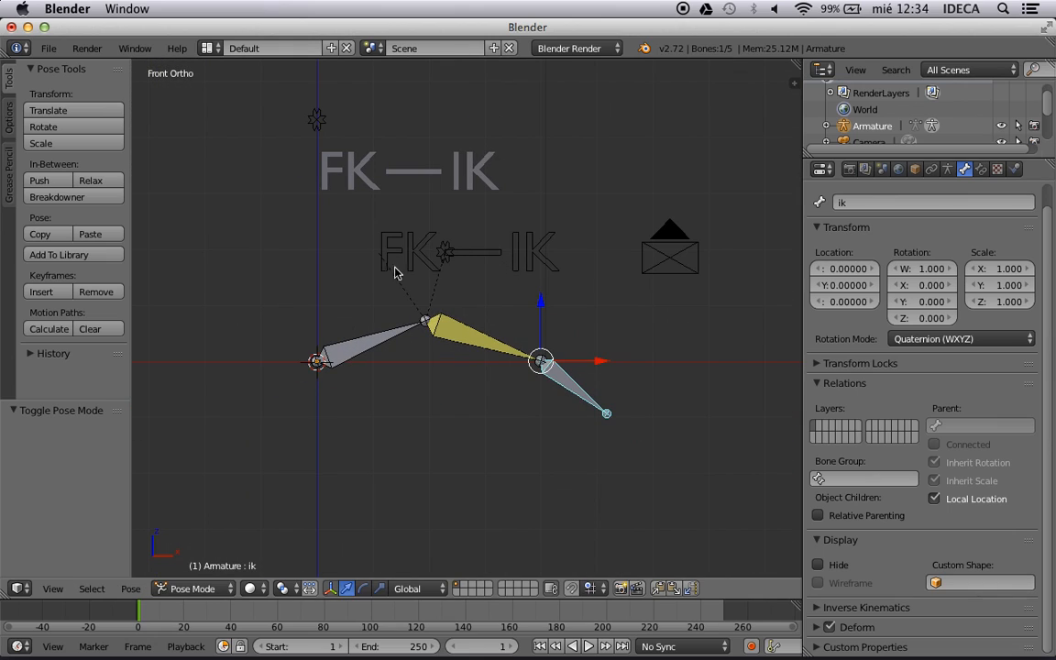
pyautogui.scroll(1, 417, 263)
pyautogui.scroll(2, 421, 273)
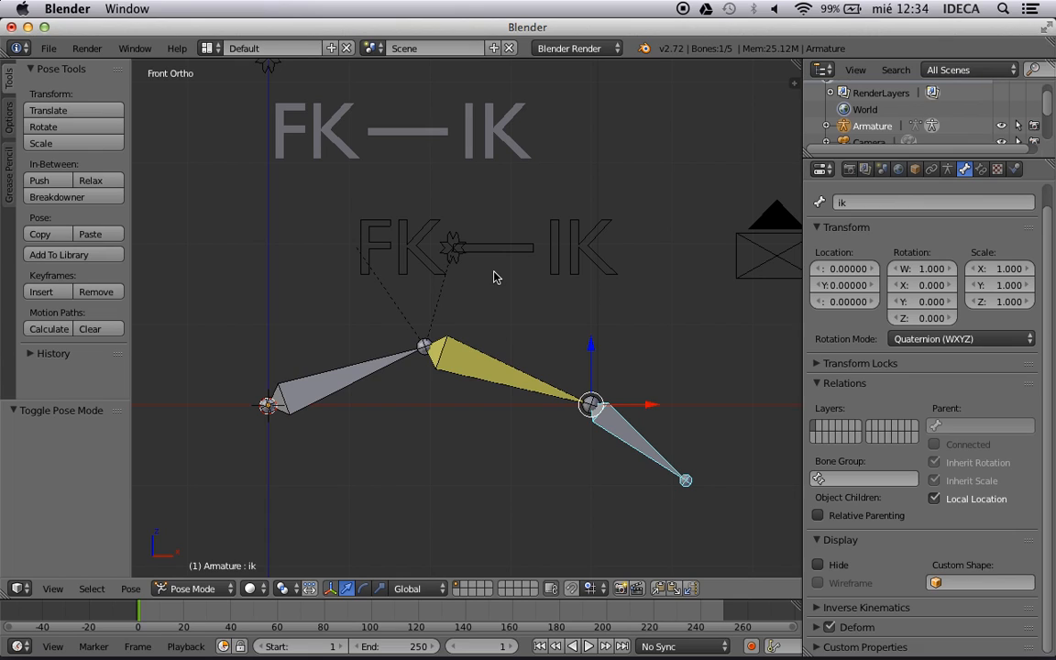
pyautogui.scroll(1, 514, 316)
pyautogui.scroll(-1, 514, 318)
pyautogui.scroll(1, 514, 318)
pyautogui.scroll(-1, 513, 318)
pyautogui.rightClick(468, 362)
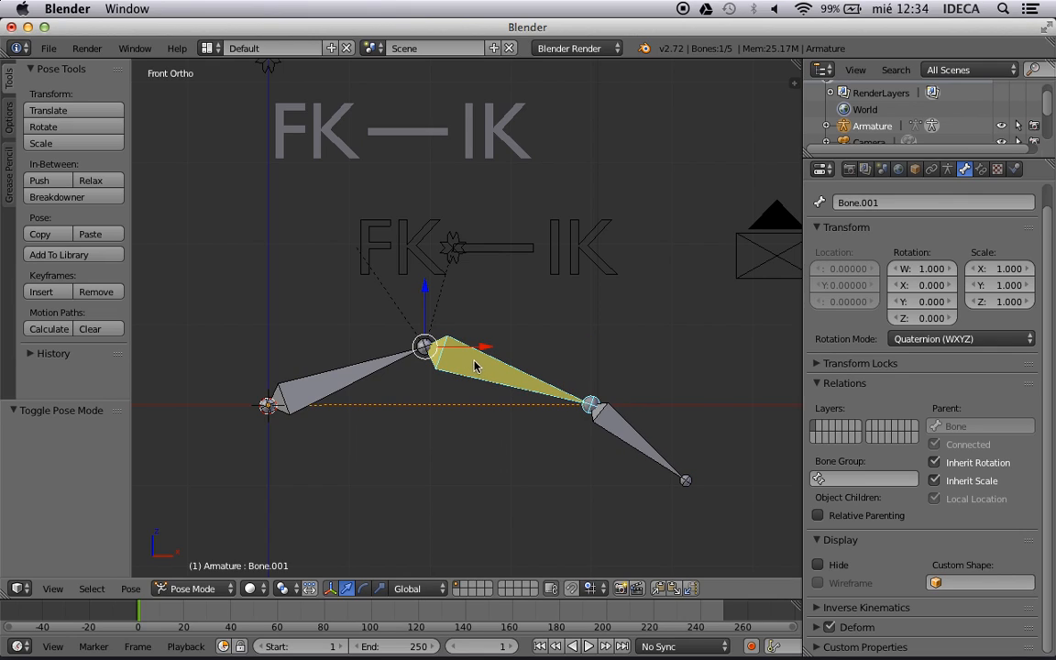
pyautogui.click(981, 169)
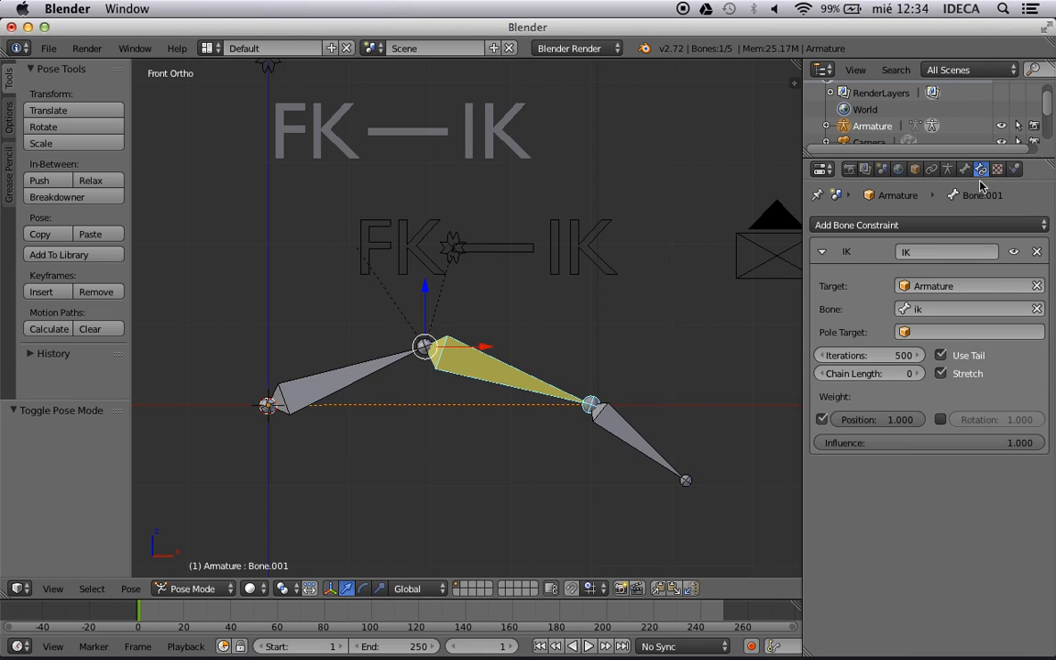
pyautogui.rightClick(897, 450)
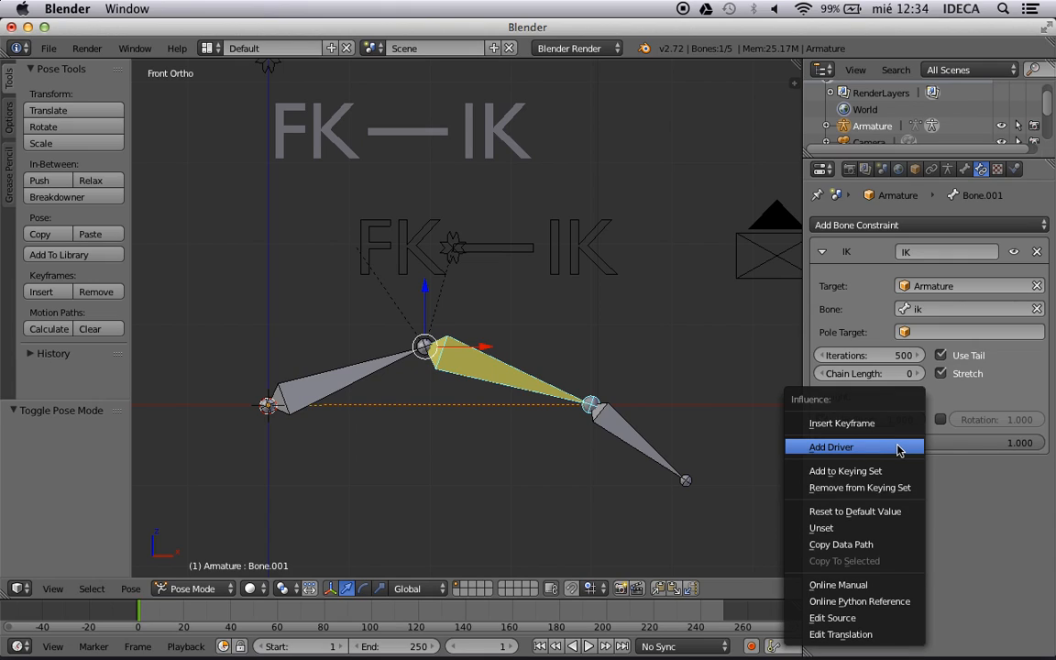
pyautogui.click(841, 447)
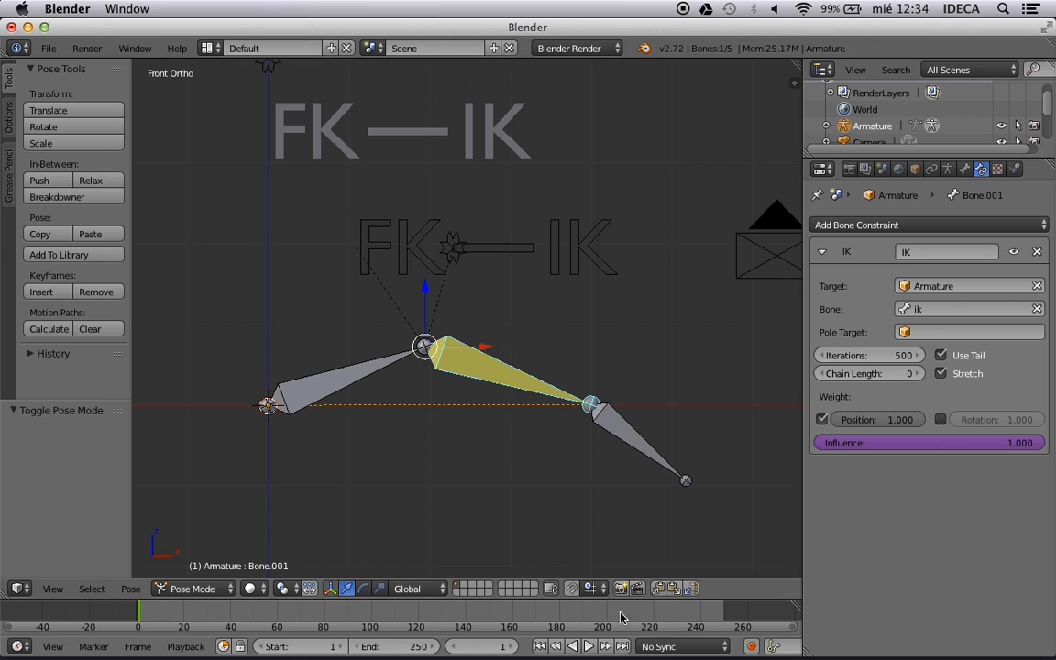
# Enlarge the timeline area and change it to a Graph Editor in Drivers mode
pyautogui.moveTo(642, 600); pyautogui.dragTo(647, 390)
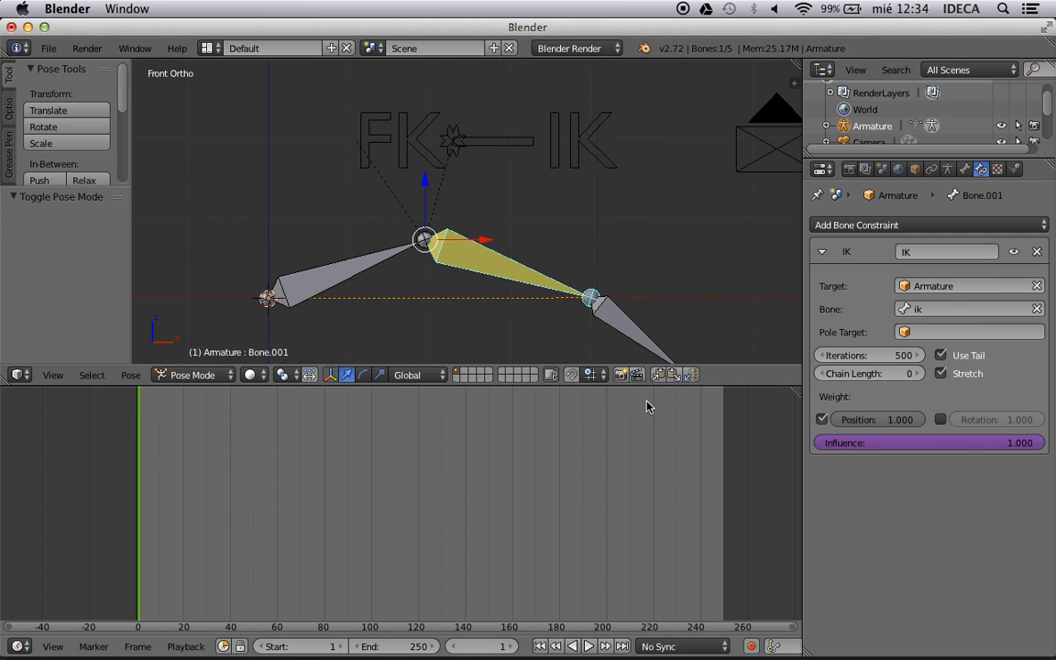
pyautogui.click(18, 648)
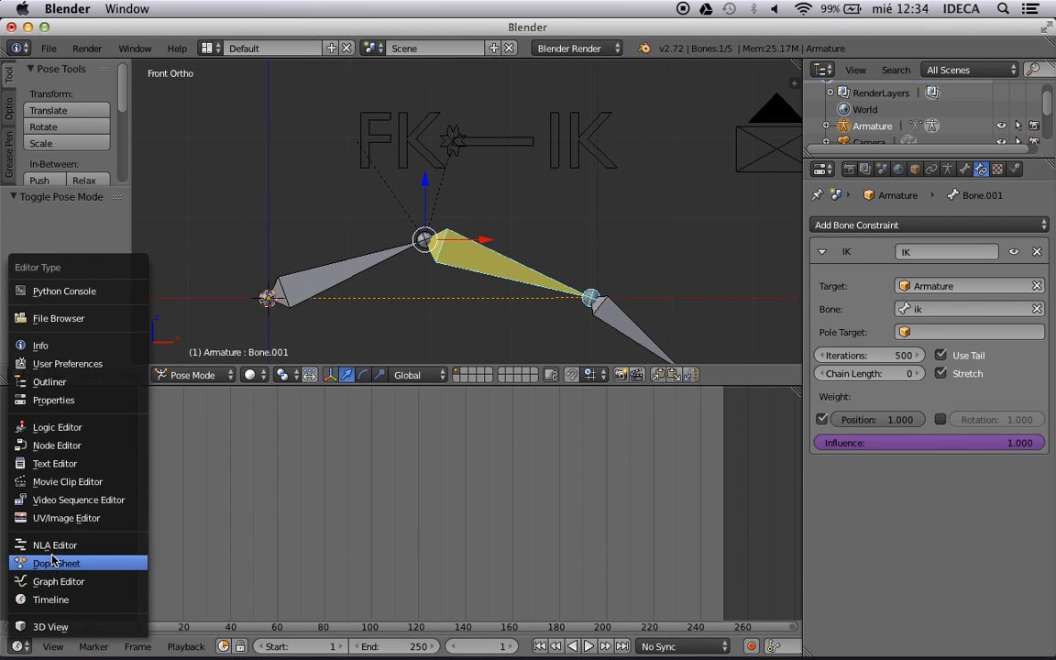
pyautogui.click(51, 583)
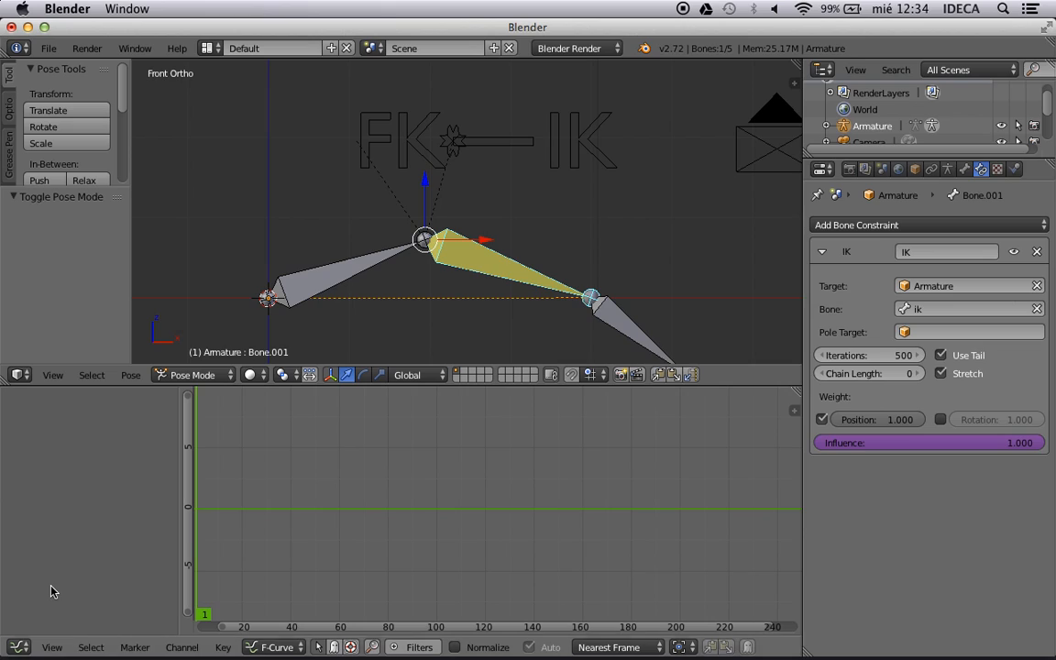
pyautogui.click(273, 648)
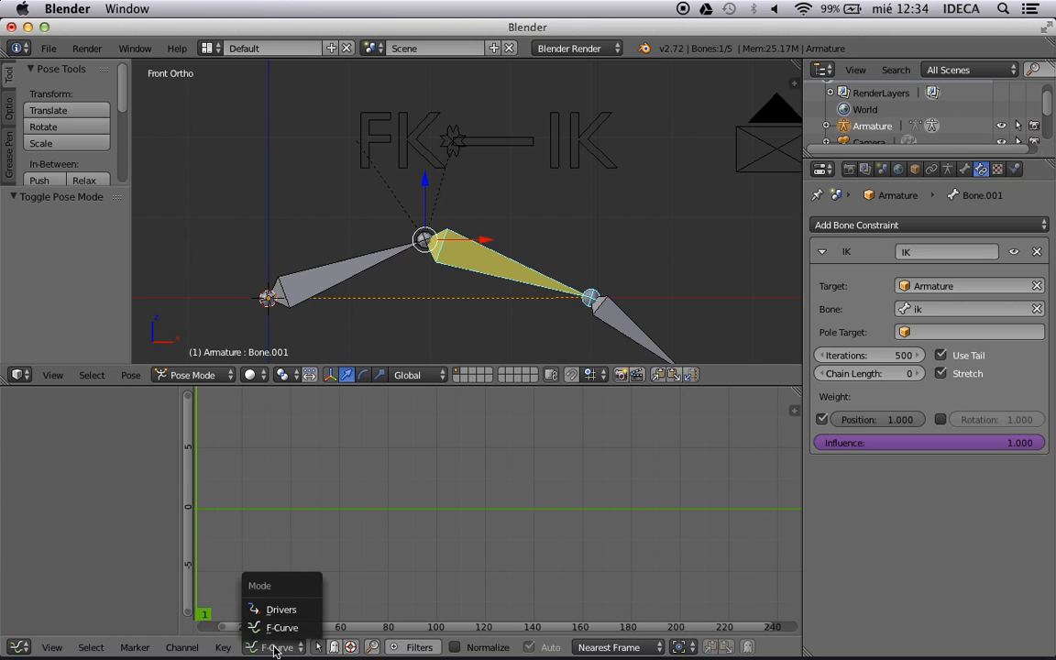
pyautogui.click(283, 610)
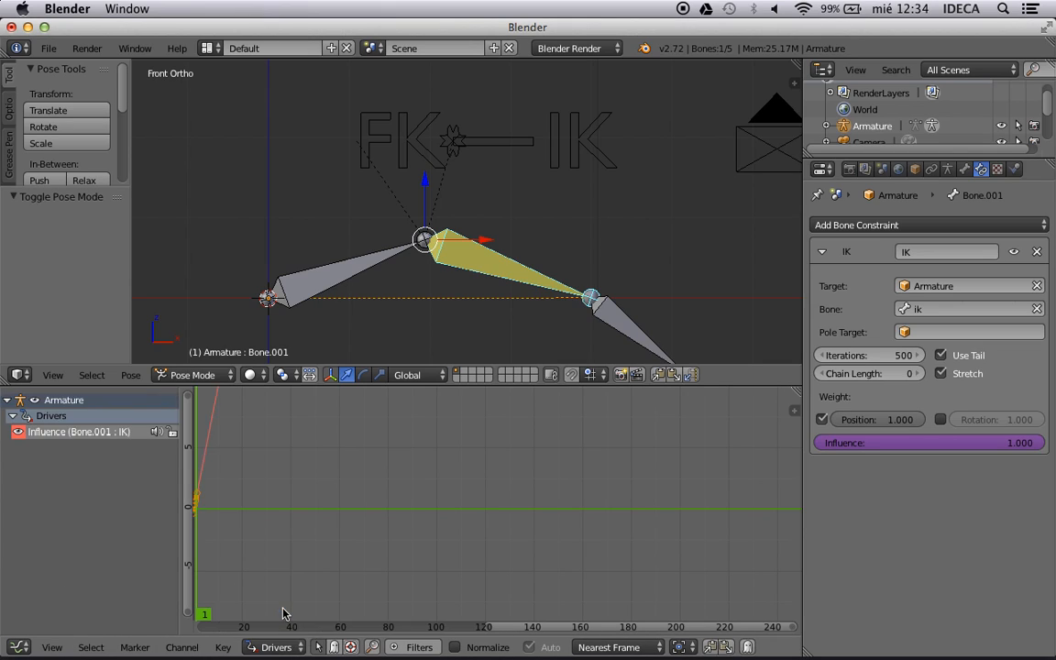
# Select Bone.001's IK Influence driver and display its driver settings in a widened properties region, enlarging the Graph Editor for room
pyautogui.click(54, 440)
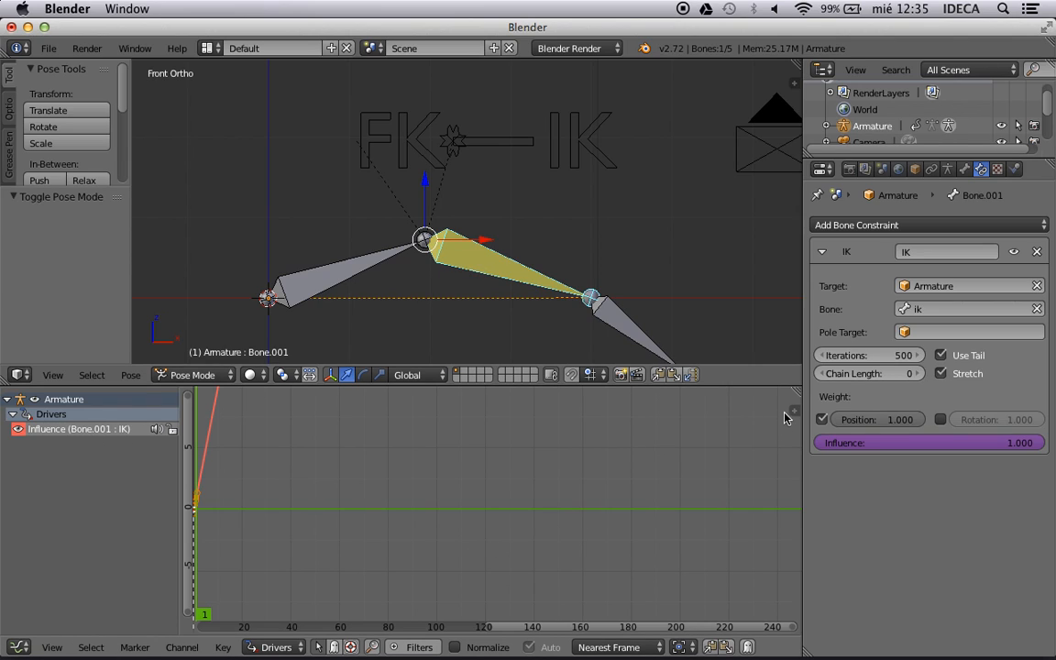
pyautogui.press('n')
pyautogui.moveTo(651, 409); pyautogui.dragTo(510, 409)
pyautogui.scroll(-5, 586, 478)
pyautogui.scroll(-5, 587, 478)
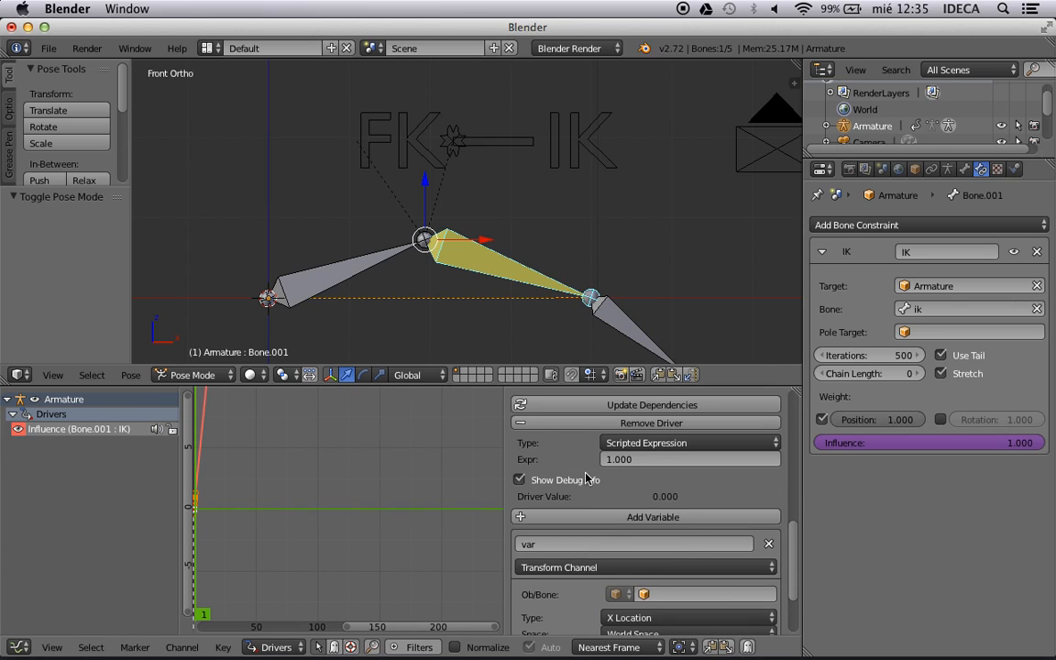
pyautogui.moveTo(604, 377); pyautogui.dragTo(605, 270)
pyautogui.scroll(-3, 558, 177)
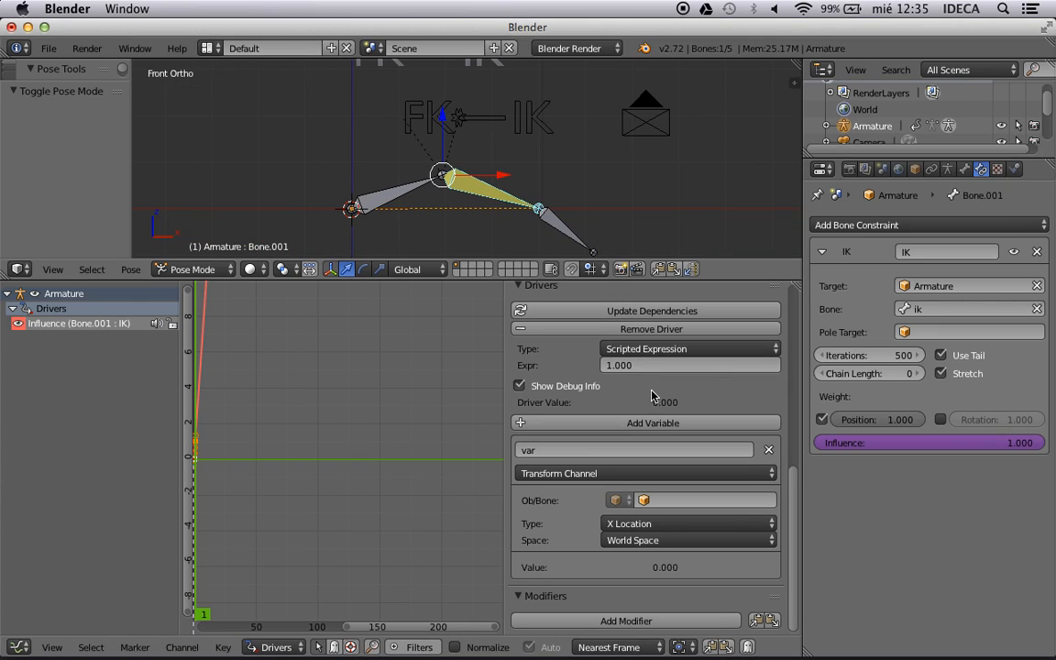
# Set the Influence driver's type to Averaged Value
pyautogui.scroll(4, 649, 394)
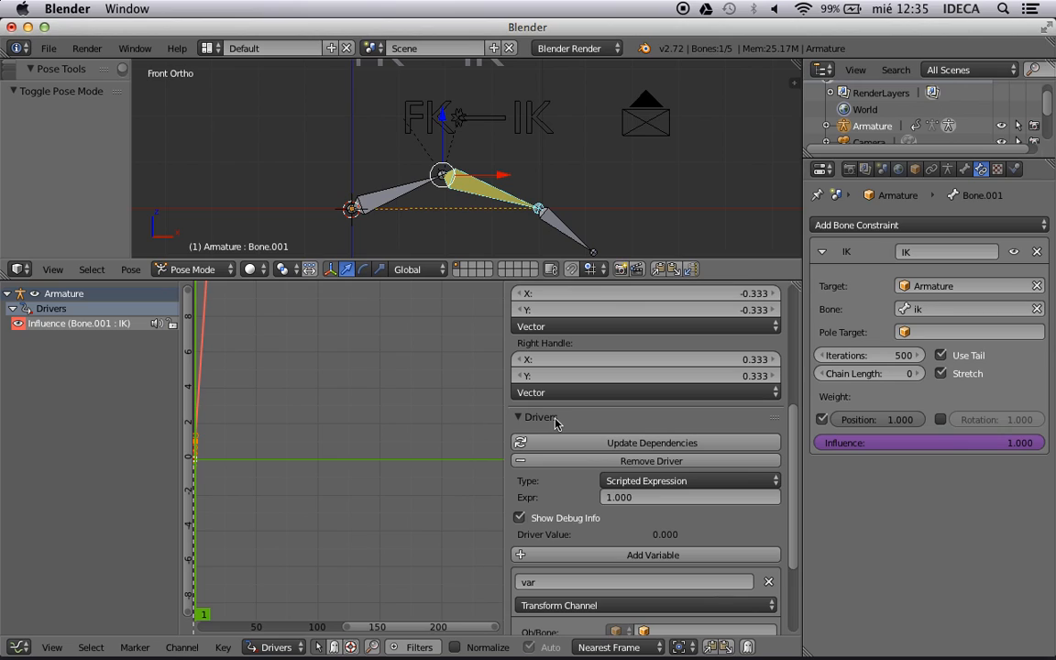
pyautogui.scroll(-4, 577, 423)
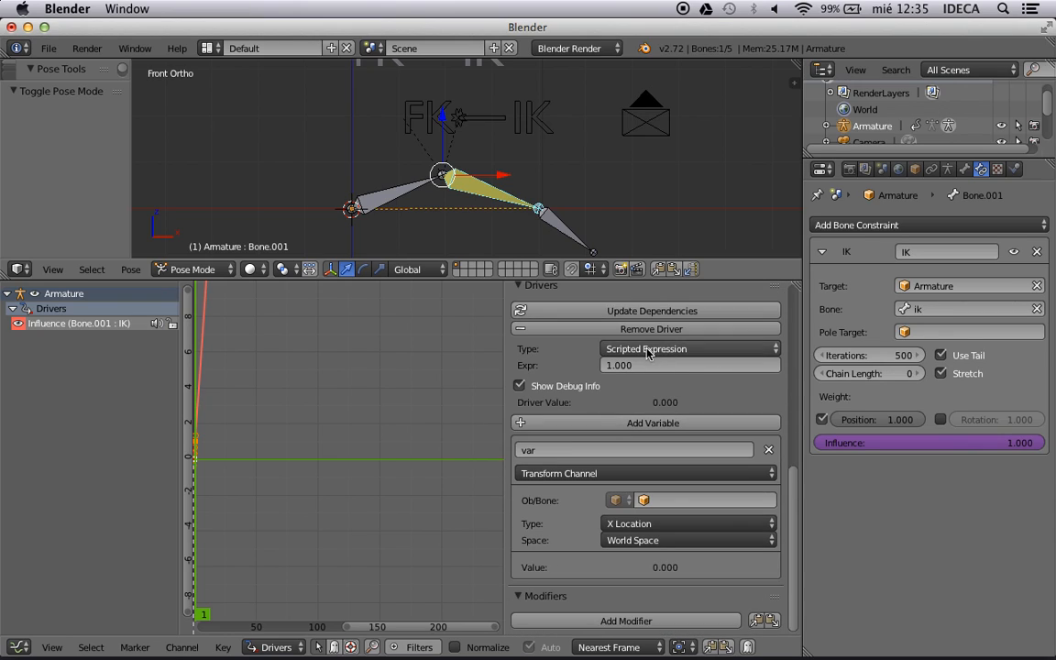
pyautogui.click(637, 352)
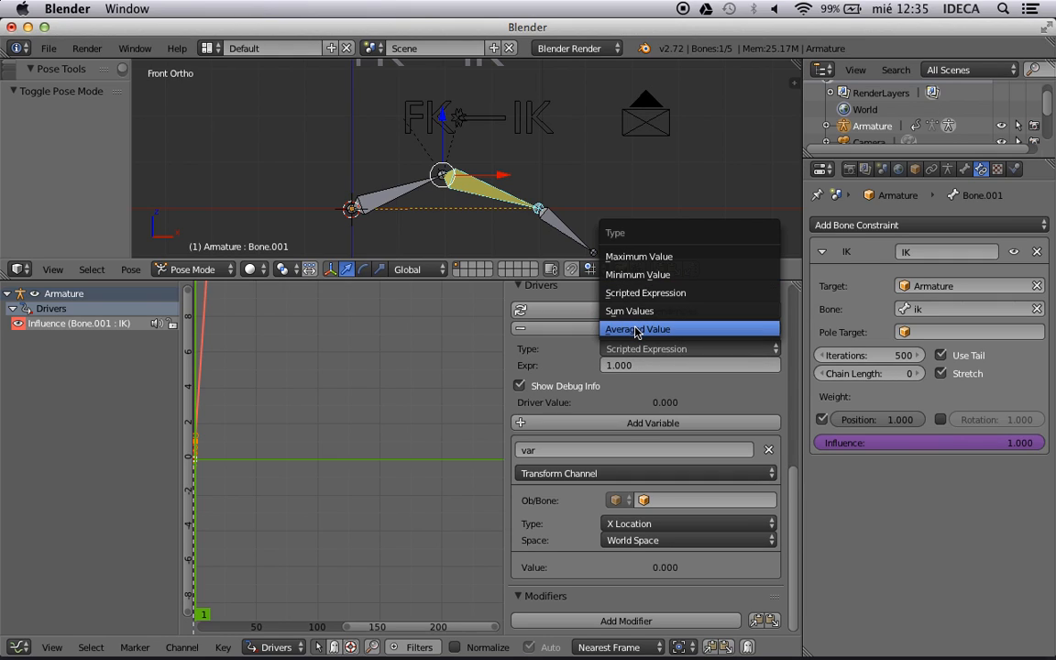
pyautogui.click(637, 330)
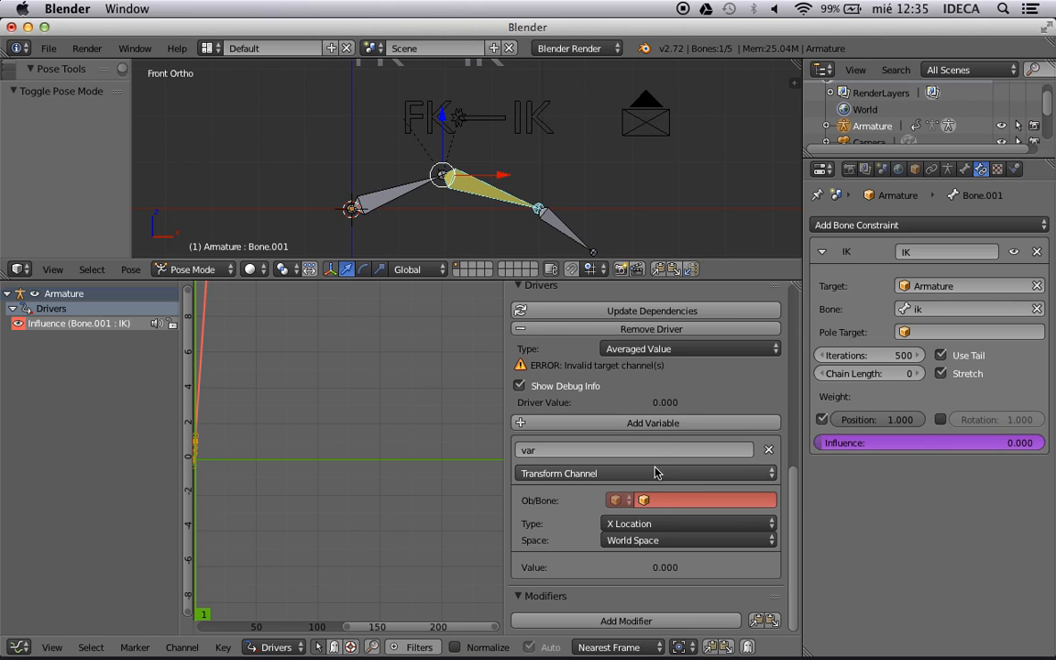
# Set the driver variable's target to the Armature object and its Switch bone
pyautogui.click(662, 503)
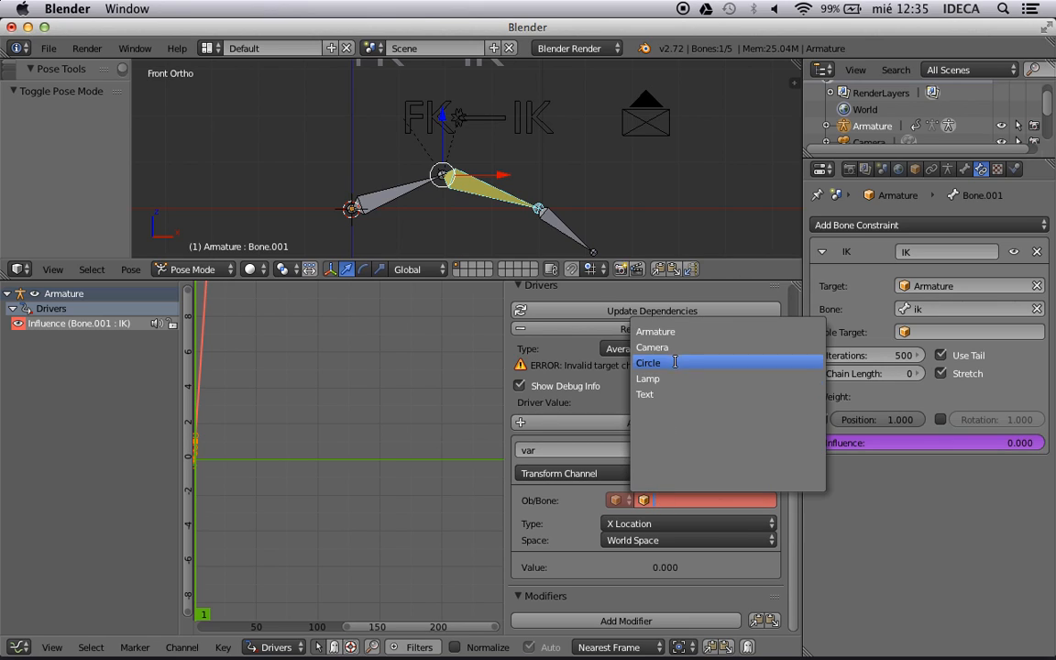
pyautogui.click(672, 332)
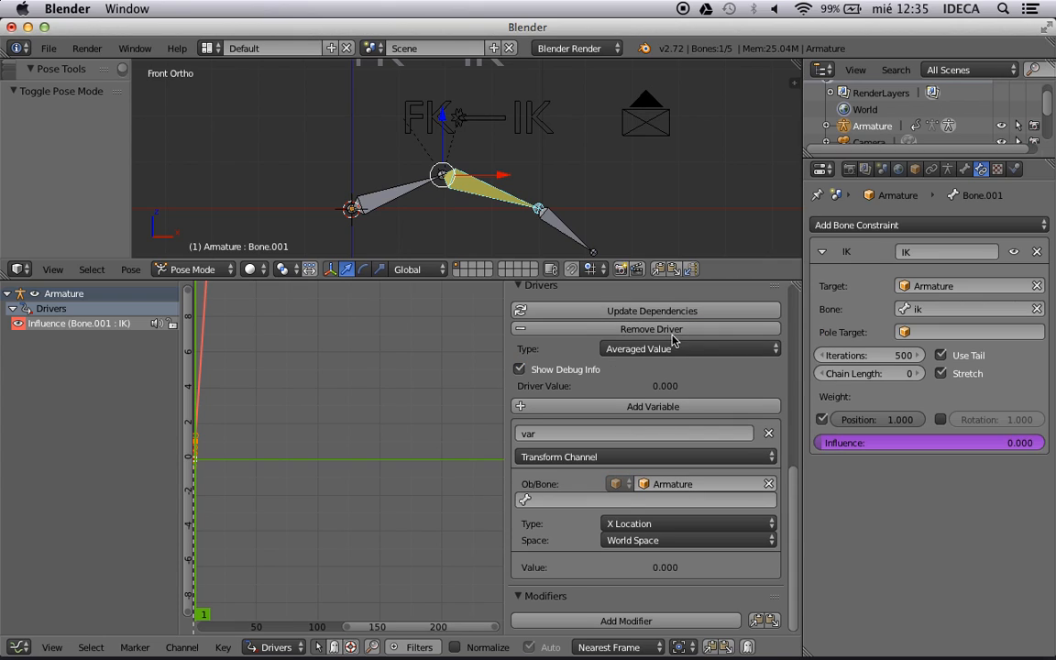
pyautogui.rightClick(461, 128)
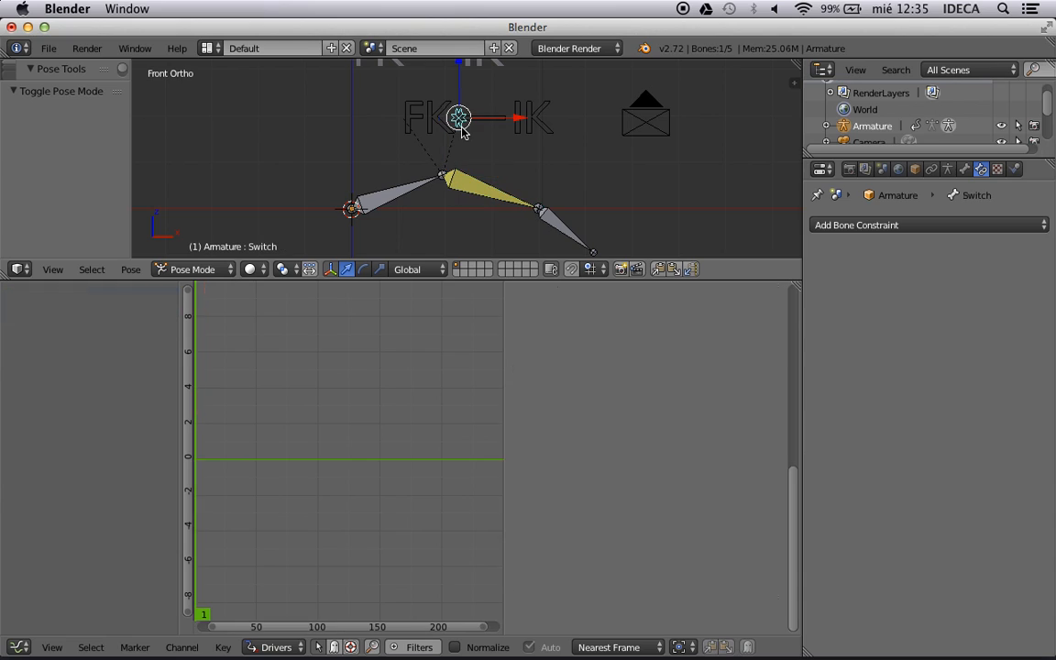
pyautogui.rightClick(434, 169)
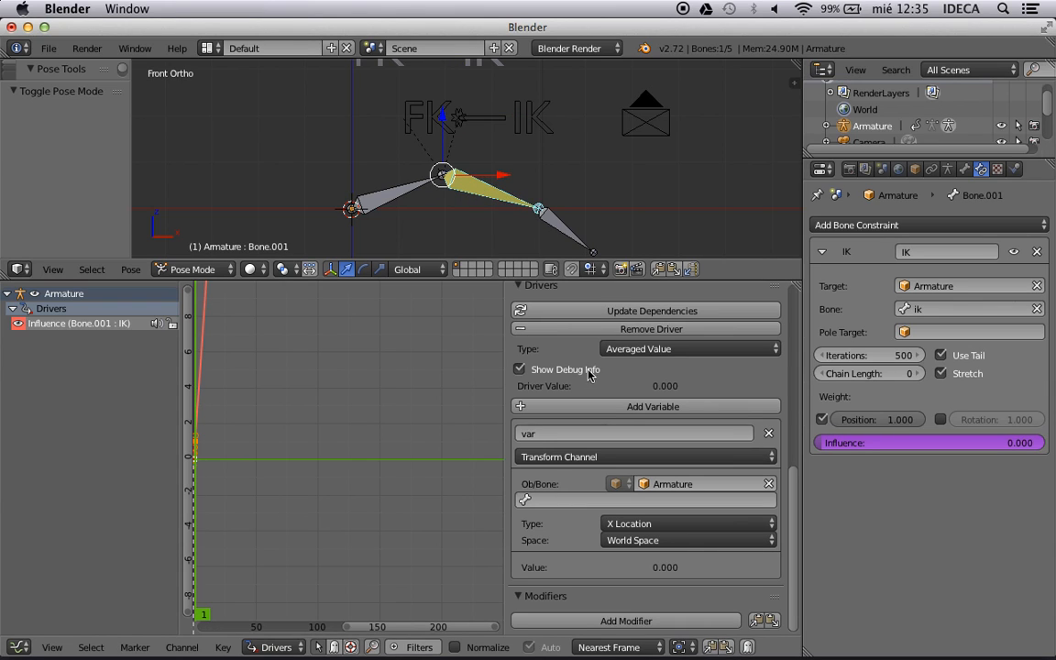
pyautogui.rightClick(464, 127)
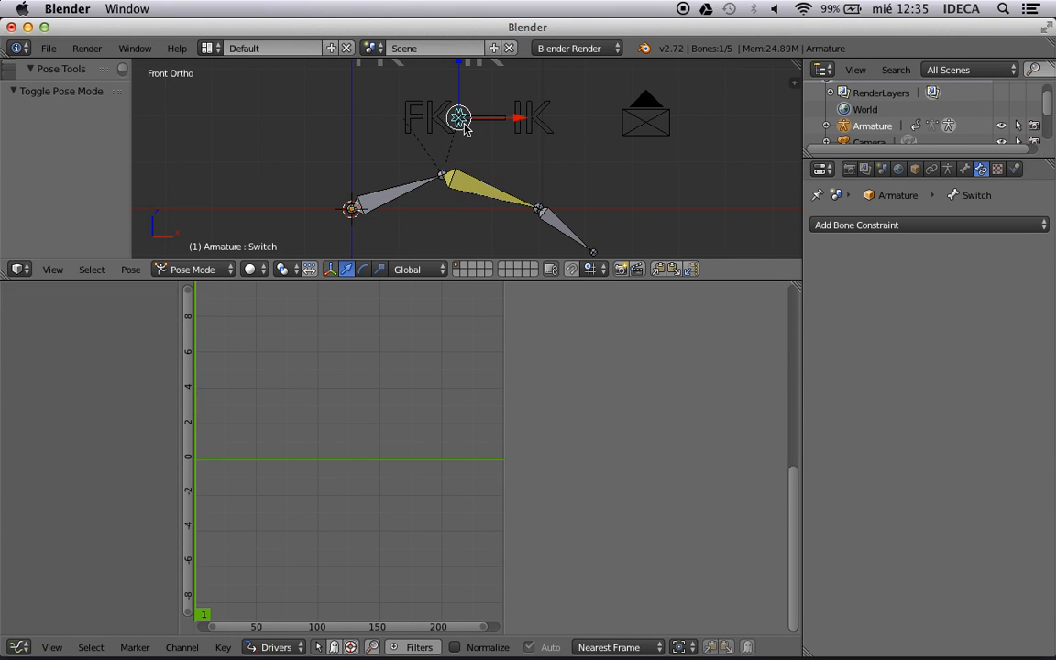
pyautogui.rightClick(457, 194)
pyautogui.click(569, 500)
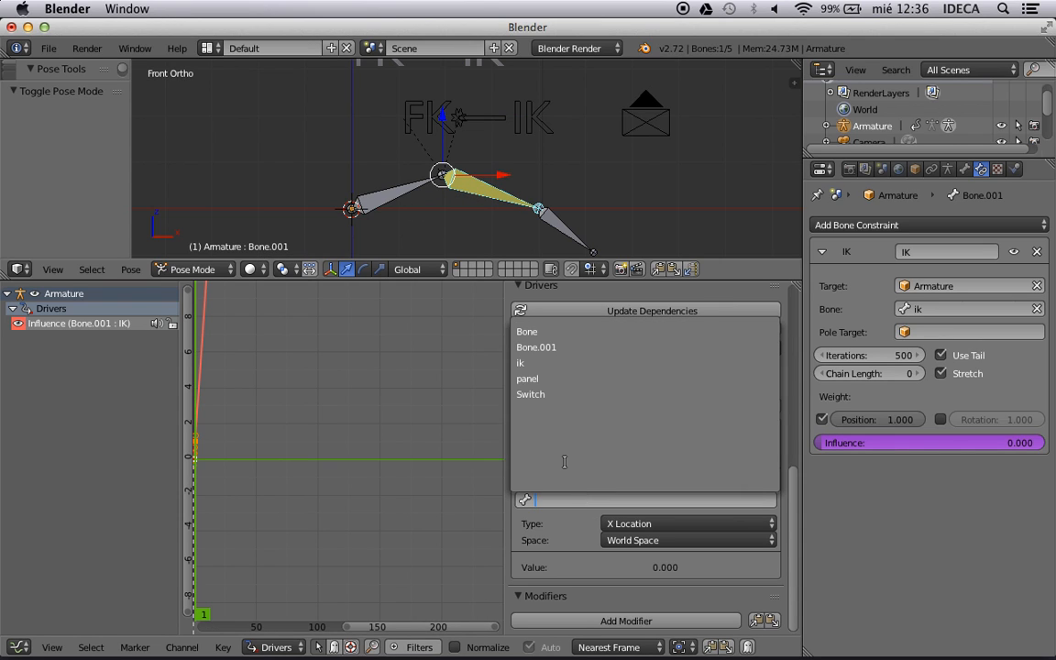
pyautogui.click(531, 395)
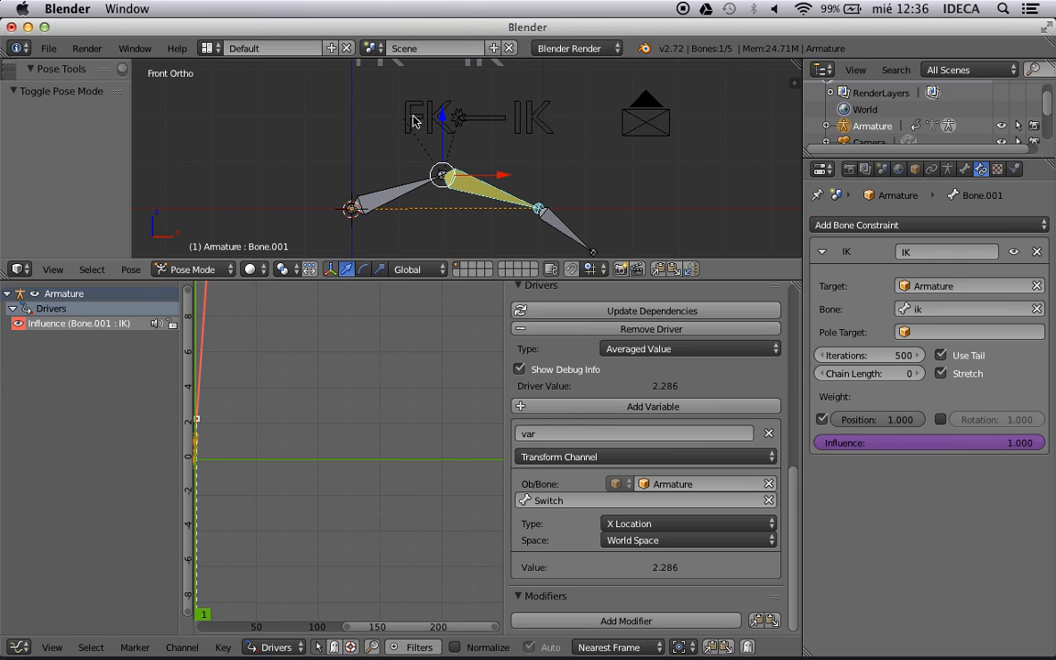
# Examine the FK–IK panel and where the Switch bone sits relative to the armature's origin
pyautogui.moveTo(356, 148); pyautogui.dragTo(424, 145)
pyautogui.press('n')
pyautogui.scroll(-5, 718, 159)
pyautogui.scroll(3, 717, 160)
pyautogui.scroll(-2, 718, 159)
pyautogui.click(772, 168)
pyautogui.press('n')
pyautogui.scroll(2, 511, 138)
pyautogui.scroll(4, 527, 137)
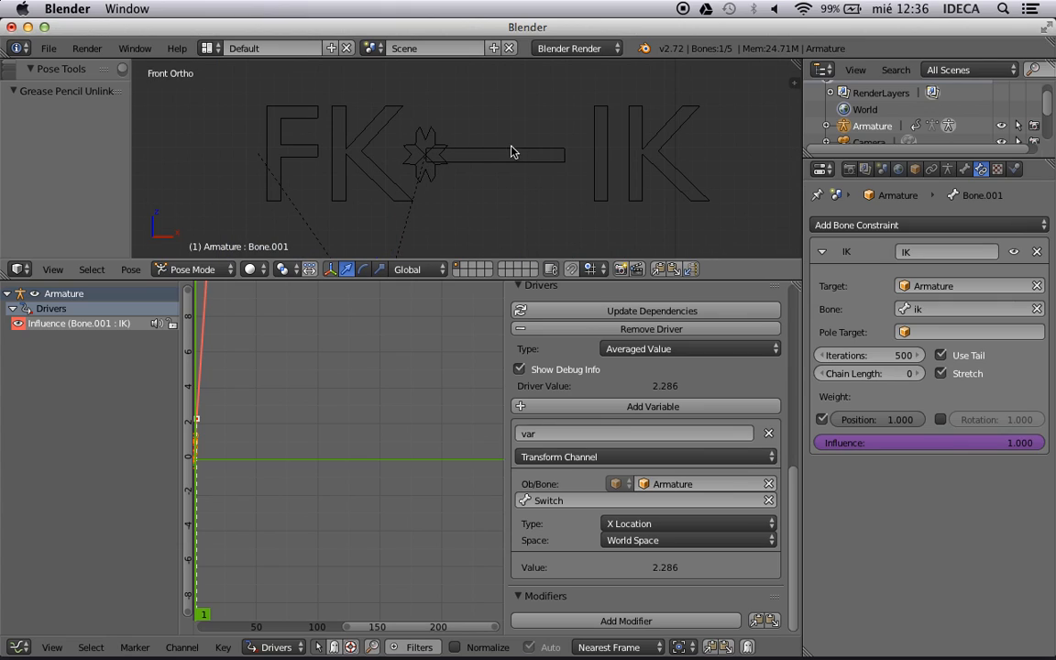
pyautogui.rightClick(513, 154)
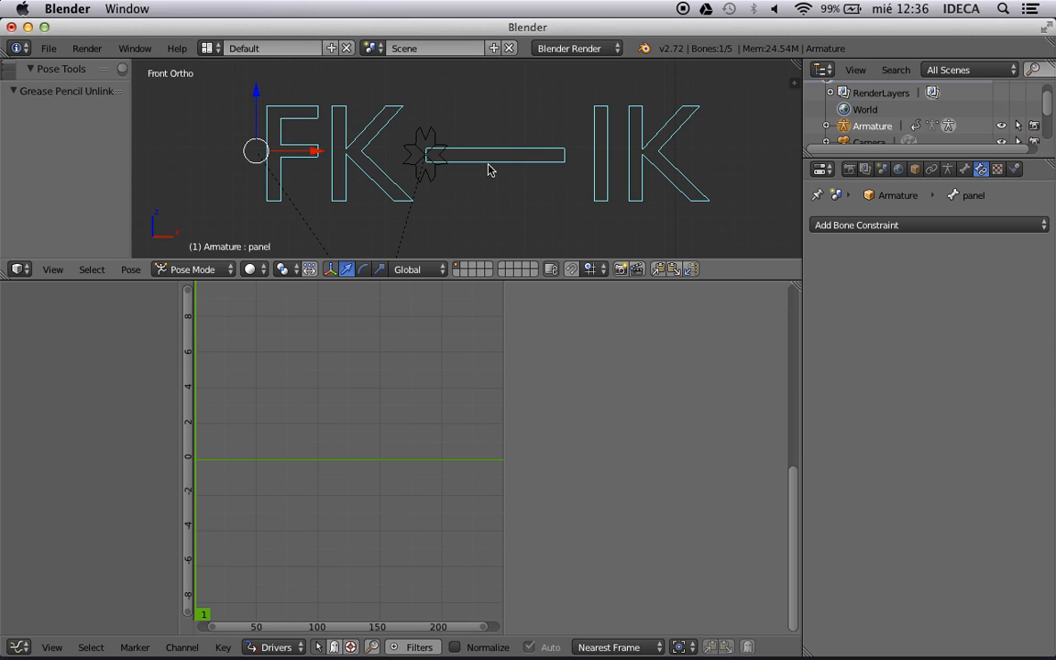
pyautogui.scroll(-4, 479, 203)
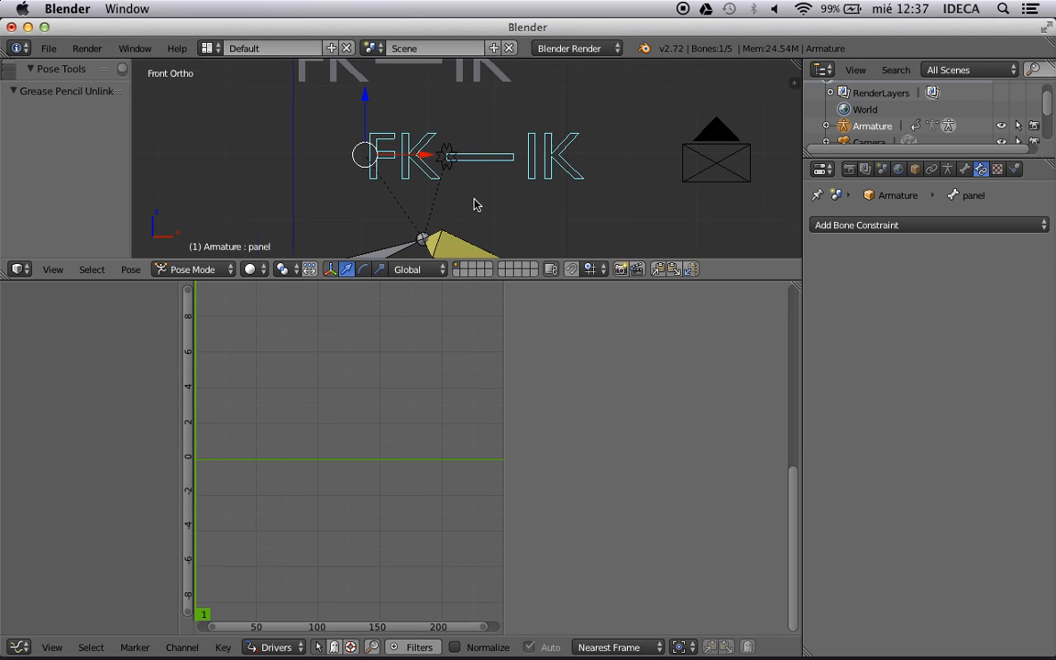
pyautogui.keyDown('shift'); pyautogui.moveTo(492, 220); pyautogui.dragTo(481, 114, button='middle'); pyautogui.keyUp('shift')
# Reselect Bone.001 and set its driver variable's Space to Local Space
pyautogui.rightClick(492, 190)
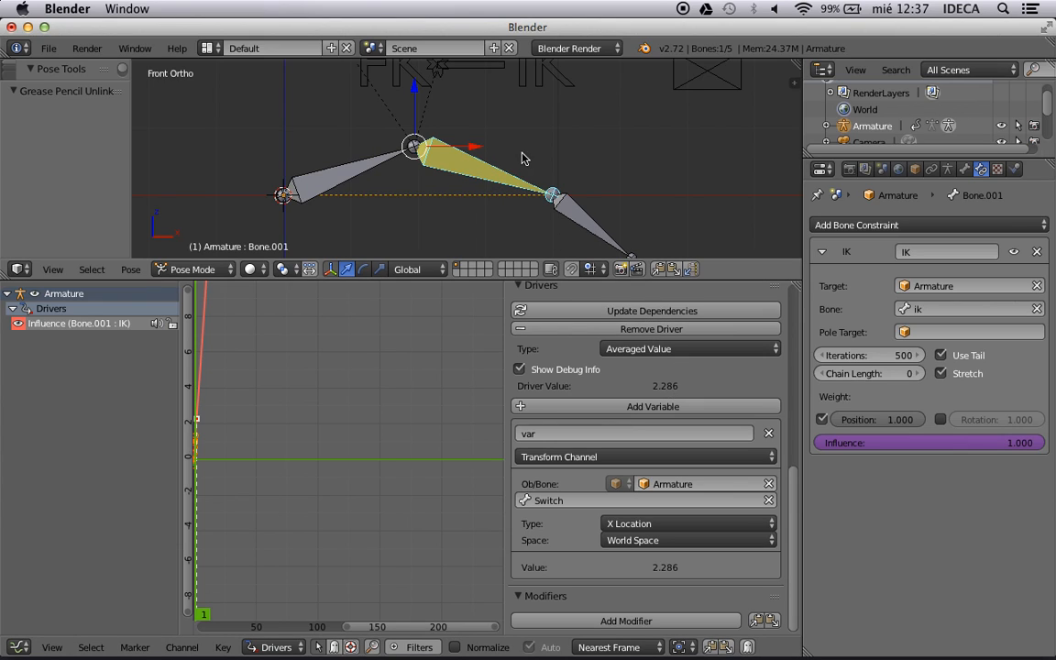
pyautogui.scroll(-1, 522, 157)
pyautogui.keyDown('shift'); pyautogui.scroll(1, 523, 171); pyautogui.keyUp('shift')
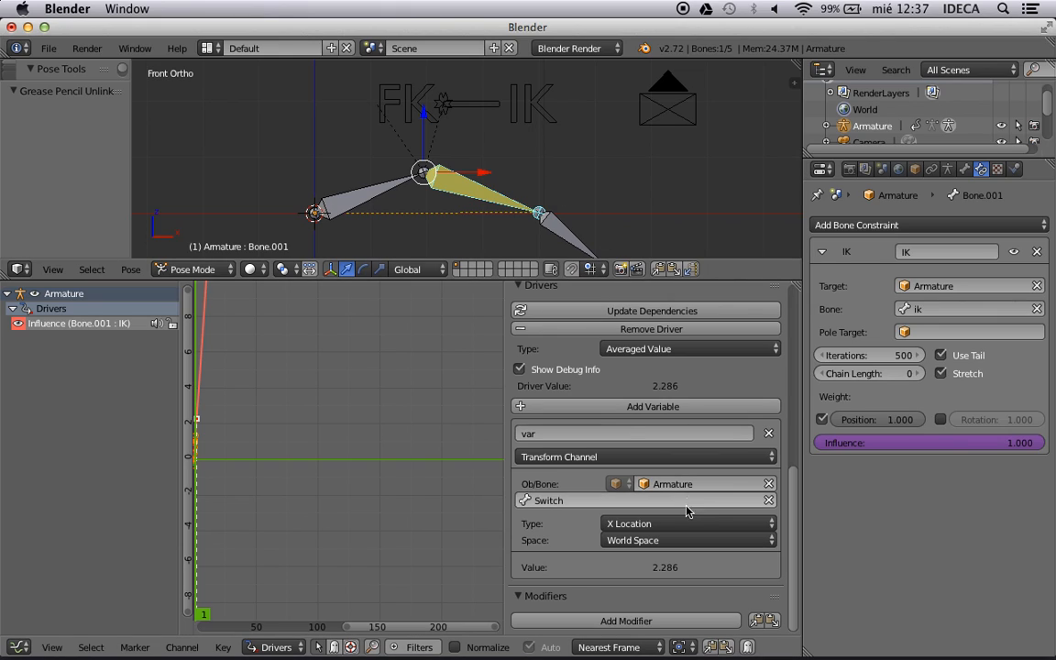
pyautogui.click(645, 543)
pyautogui.click(655, 487)
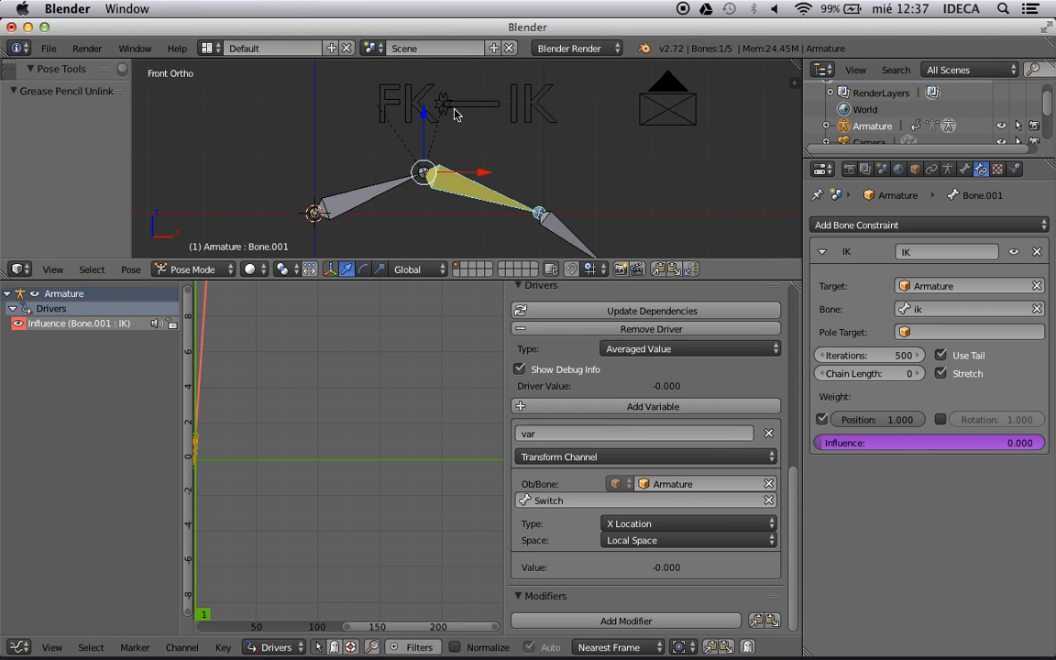
# Move the Switch bone about 0.585 along X toward IK and check the resulting Influence on Bone.001
pyautogui.keyDown('shift'); pyautogui.moveTo(469, 122); pyautogui.dragTo(464, 170, button='middle'); pyautogui.keyUp('shift')
pyautogui.press('Tab')
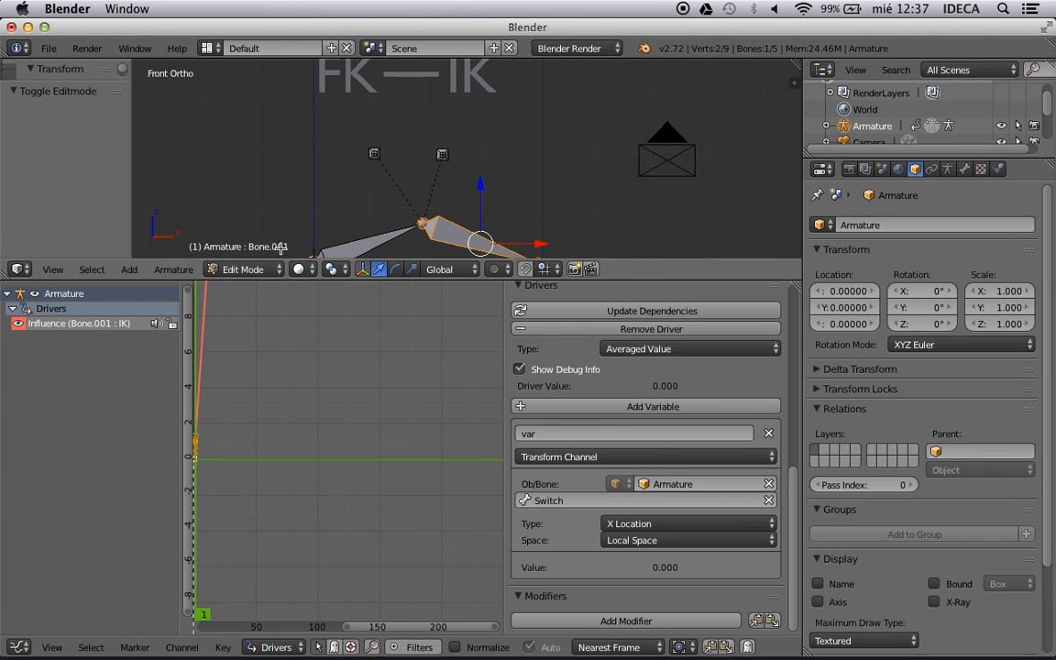
pyautogui.hotkey('ctrl', 'Tab')
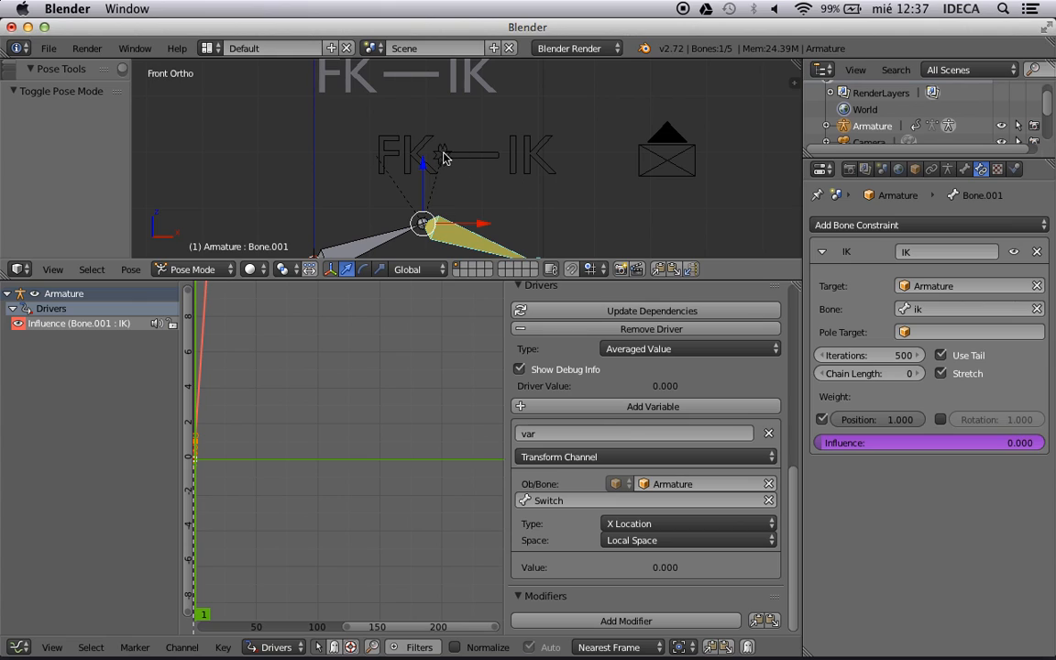
pyautogui.scroll(1, 484, 209)
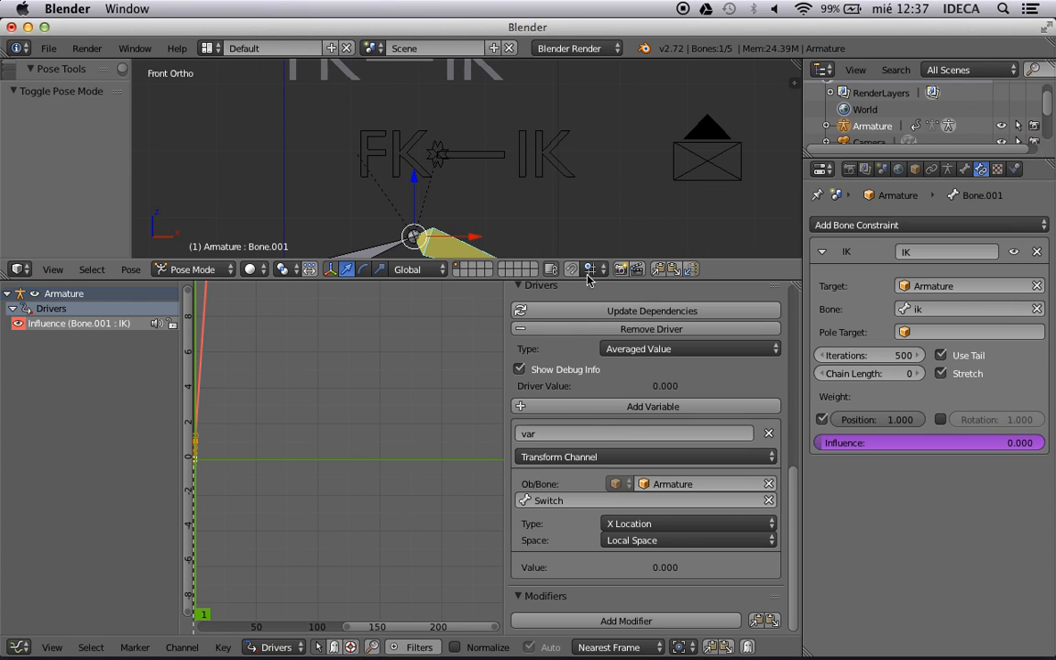
pyautogui.scroll(3, 495, 213)
pyautogui.scroll(1, 415, 156)
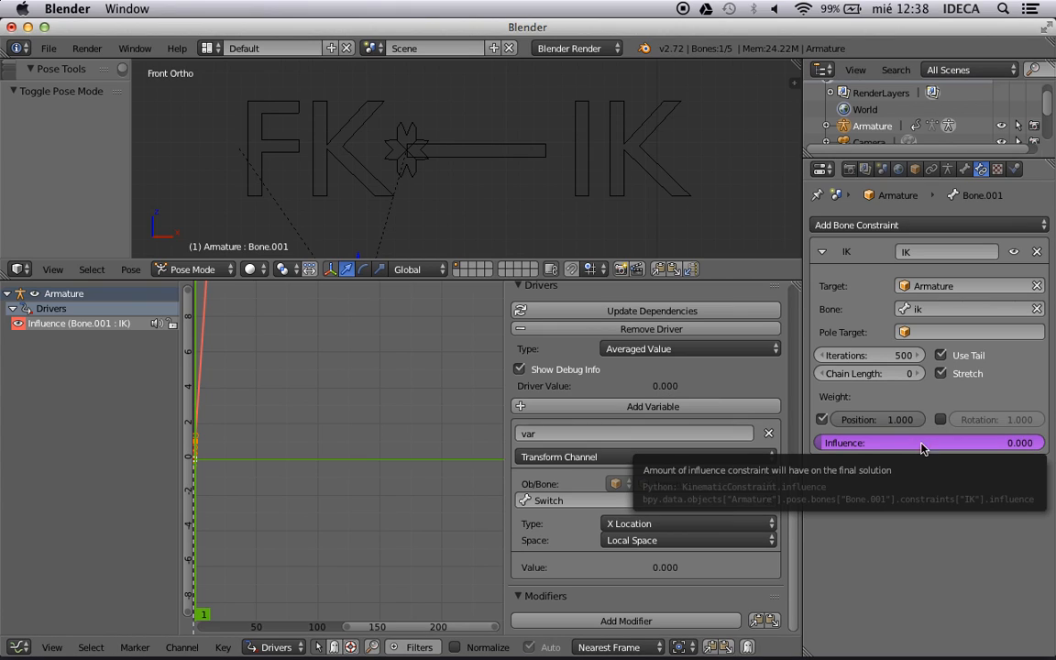
pyautogui.rightClick(431, 154)
pyautogui.moveTo(435, 156); pyautogui.dragTo(541, 163)
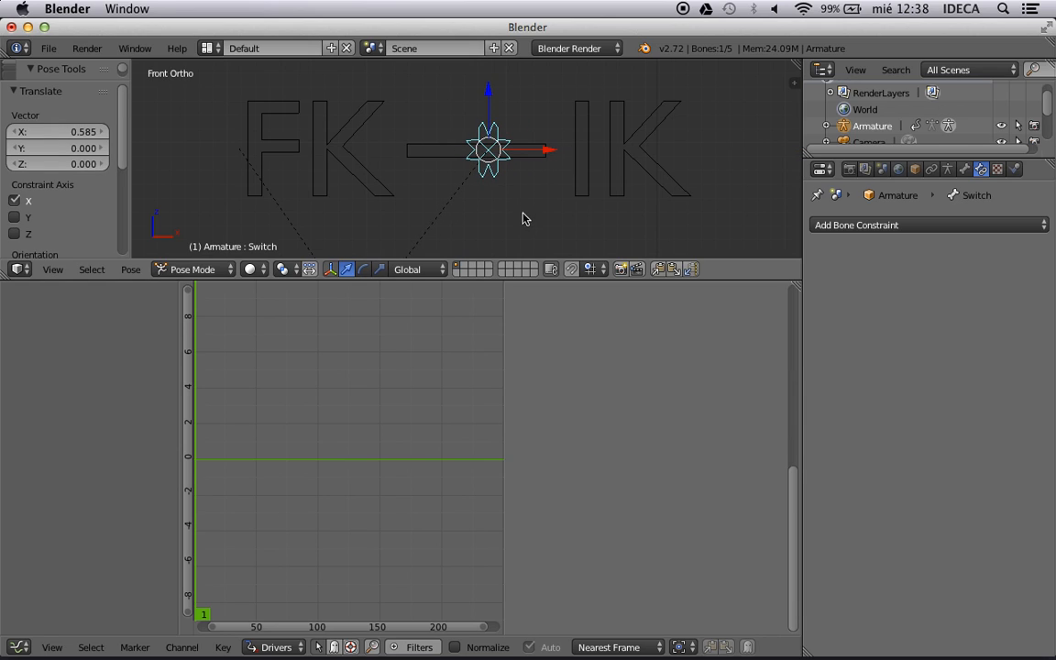
pyautogui.scroll(-4, 448, 220)
pyautogui.rightClick(417, 237)
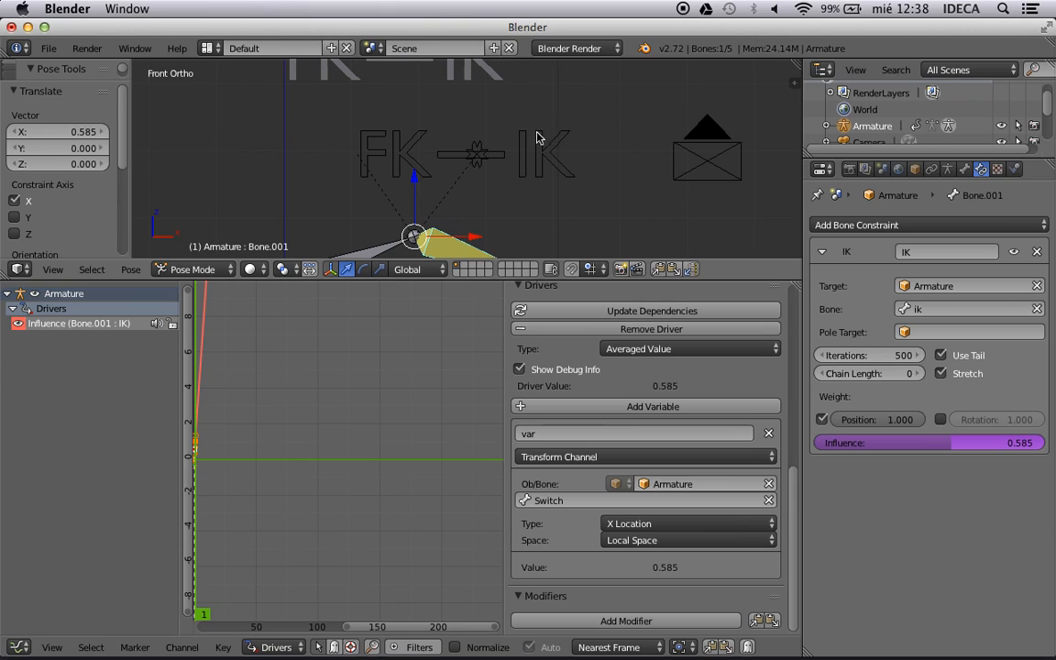
# Move the Switch bone about 0.429 further along X to the bar's IK end and recheck Bone.001's Influence
pyautogui.rightClick(477, 154)
pyautogui.press('g')
pyautogui.press('x')
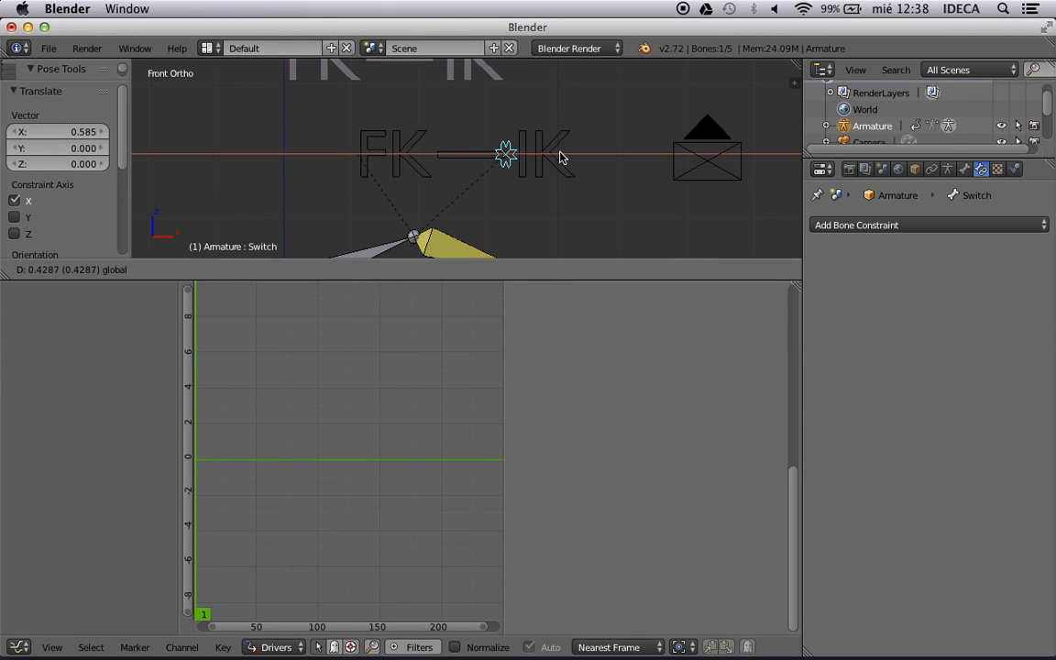
pyautogui.click(555, 158)
pyautogui.scroll(5, 562, 166)
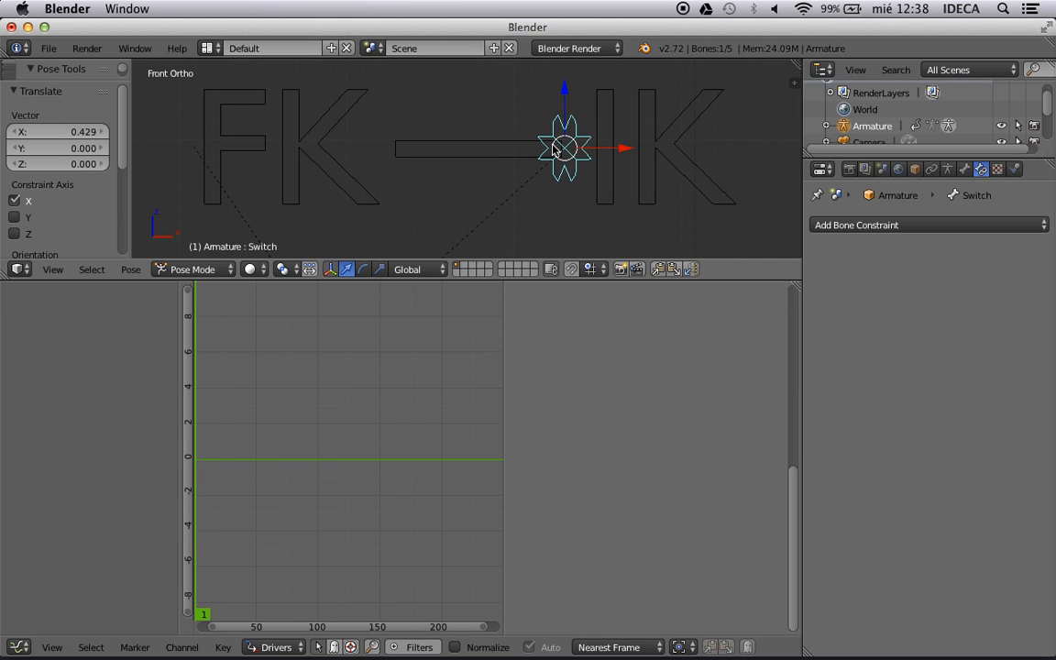
pyautogui.scroll(-4, 554, 153)
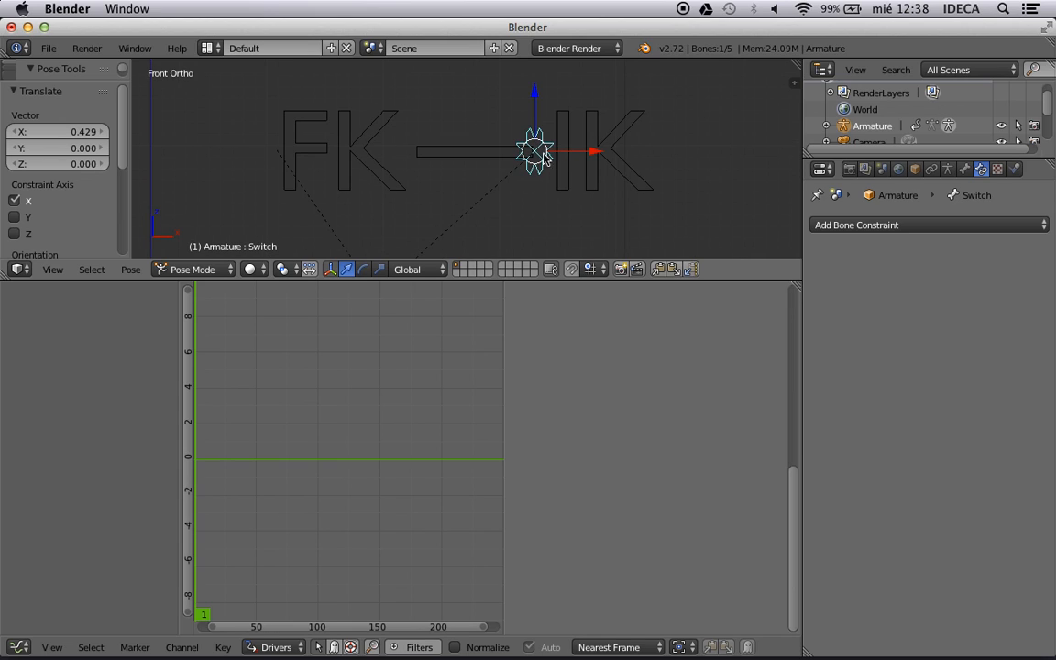
pyautogui.rightClick(435, 241)
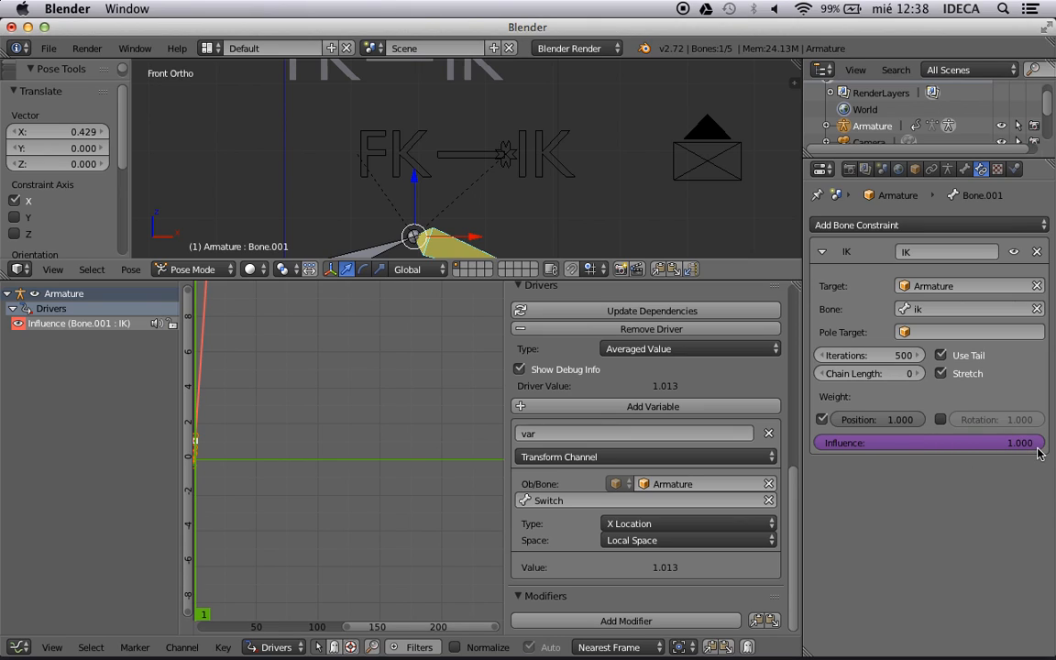
# Examine the Switch bone's travel along the panel bar and review the Influence driver's type, target bone and channel settings
pyautogui.scroll(3, 508, 161)
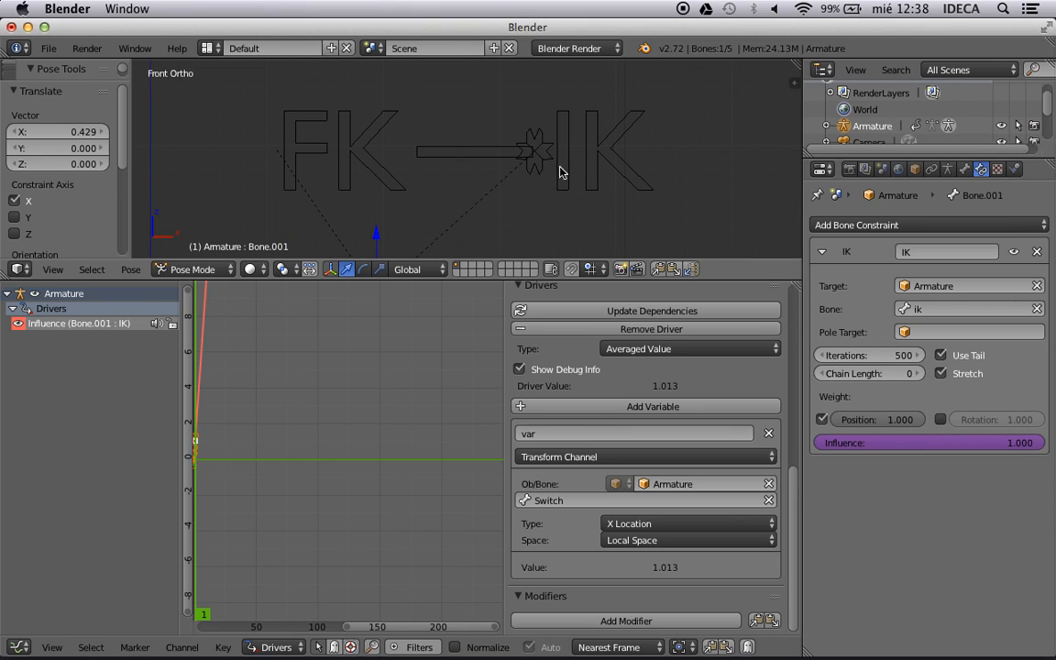
pyautogui.scroll(1, 491, 169)
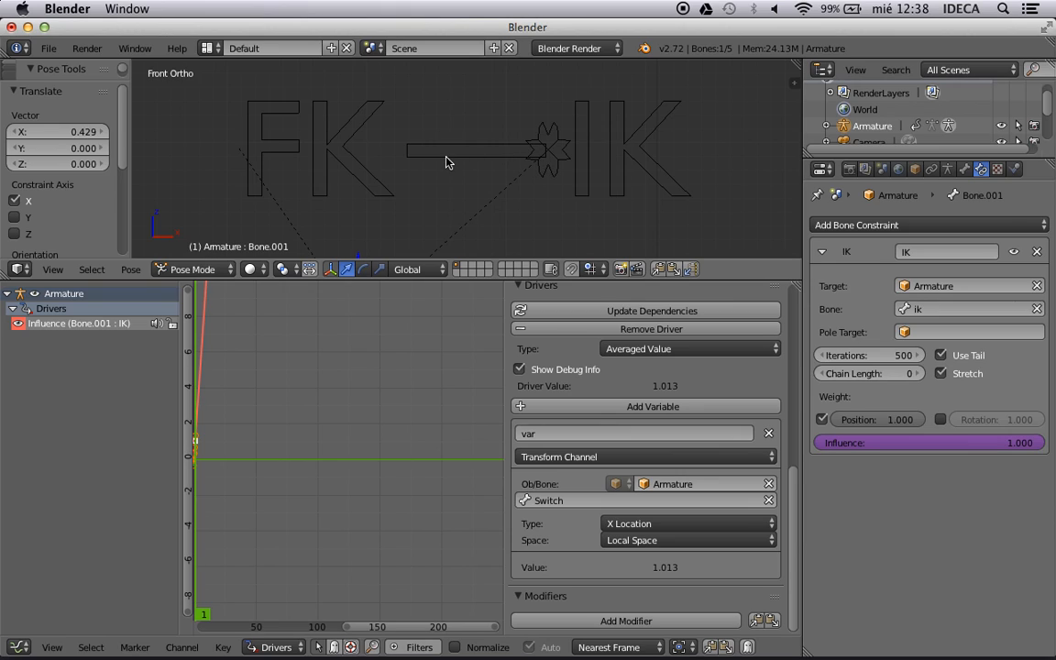
pyautogui.scroll(-1, 459, 172)
pyautogui.scroll(1, 460, 175)
pyautogui.scroll(1, 633, 381)
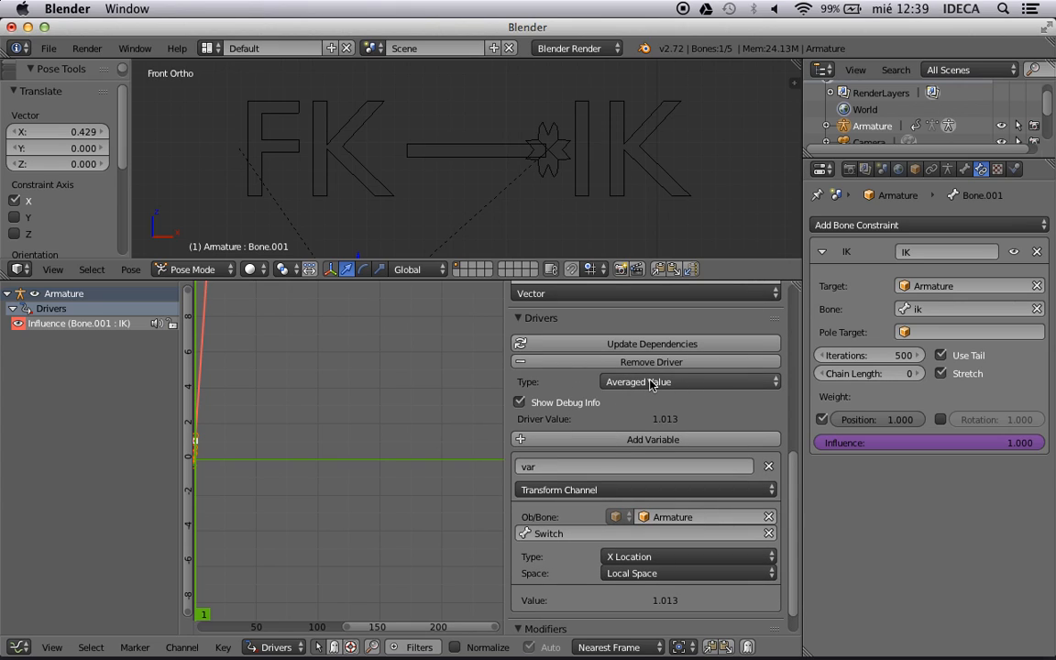
pyautogui.click(650, 384)
pyautogui.click(623, 365)
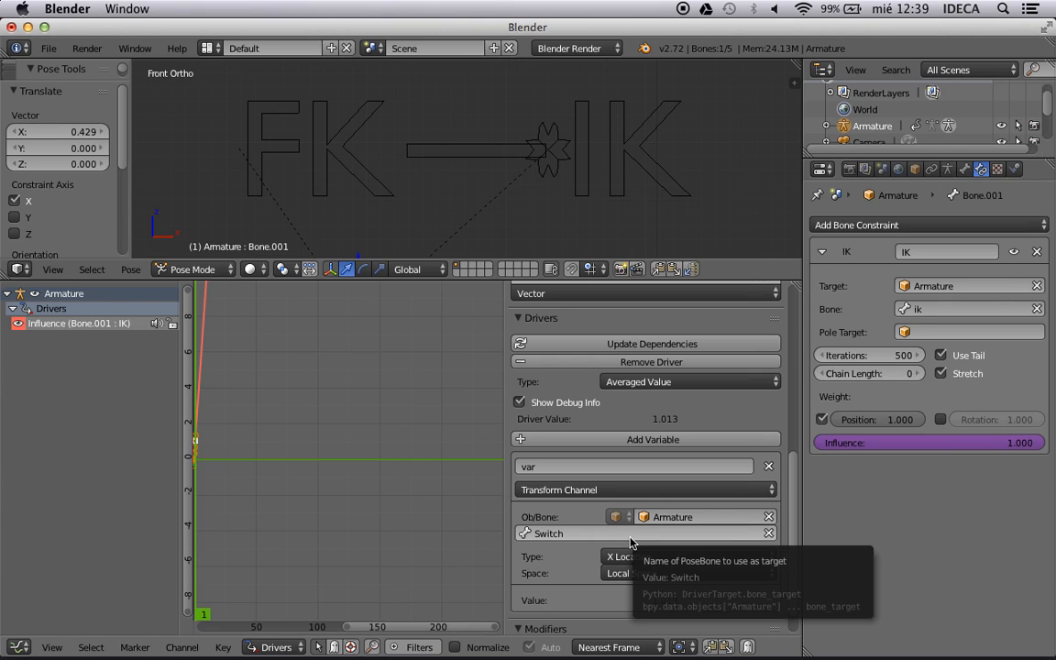
pyautogui.scroll(-1, 577, 473)
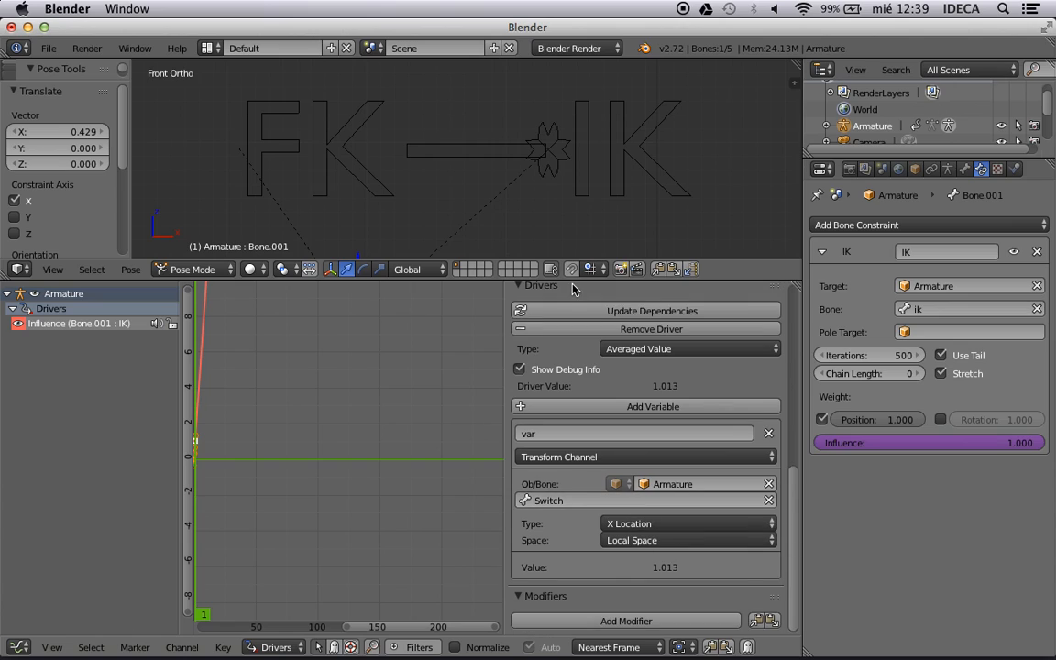
pyautogui.scroll(2, 538, 198)
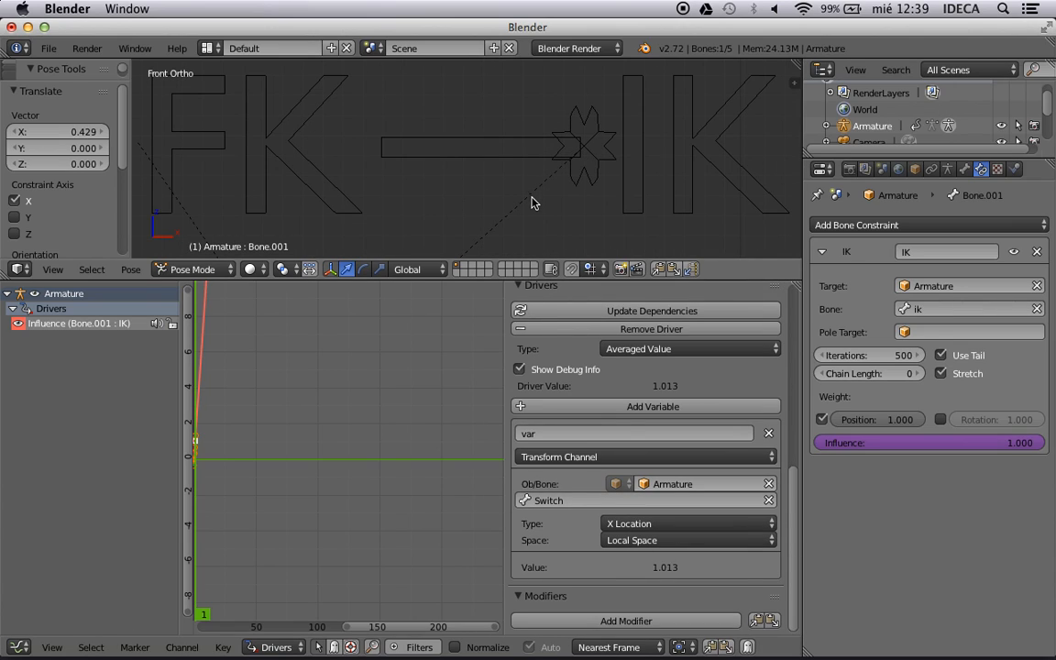
pyautogui.scroll(-6, 537, 205)
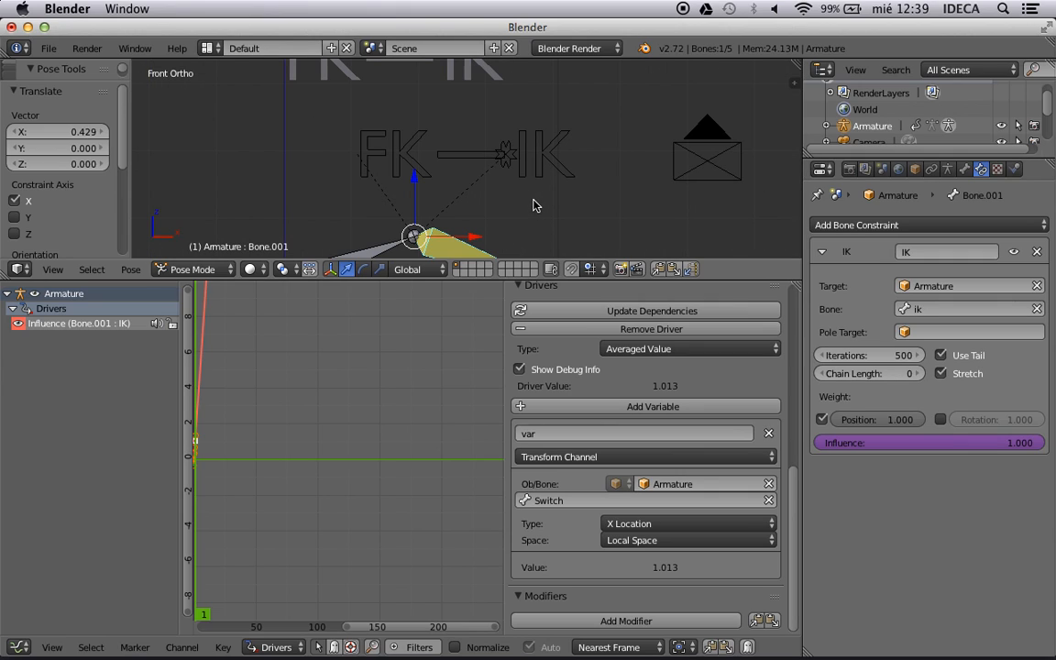
pyautogui.scroll(1, 530, 195)
pyautogui.scroll(-2, 530, 197)
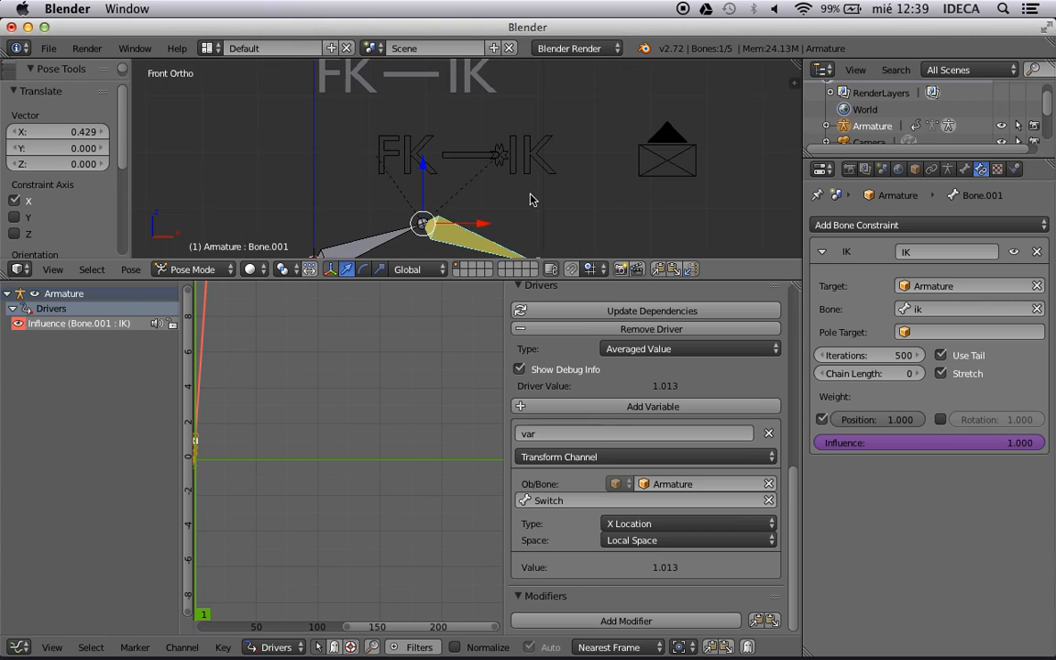
# Move the Switch bone about 0.968 back along X to the FK end of the bar
pyautogui.keyDown('shift'); pyautogui.moveTo(530, 198); pyautogui.dragTo(546, 163, button='middle'); pyautogui.keyUp('shift')
pyautogui.scroll(1, 545, 165)
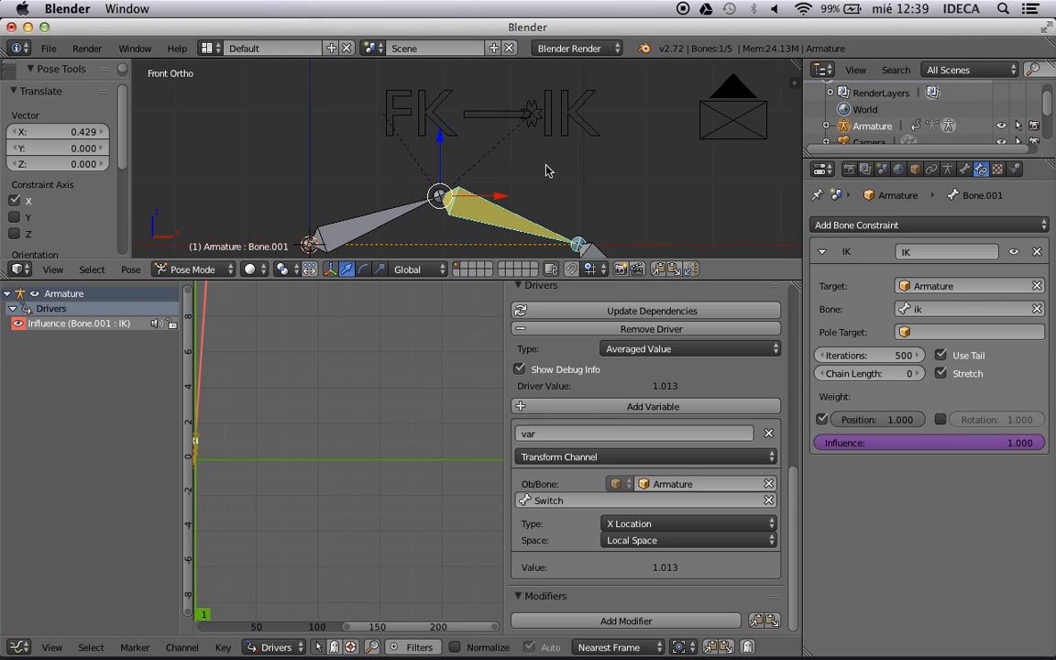
pyautogui.rightClick(536, 120)
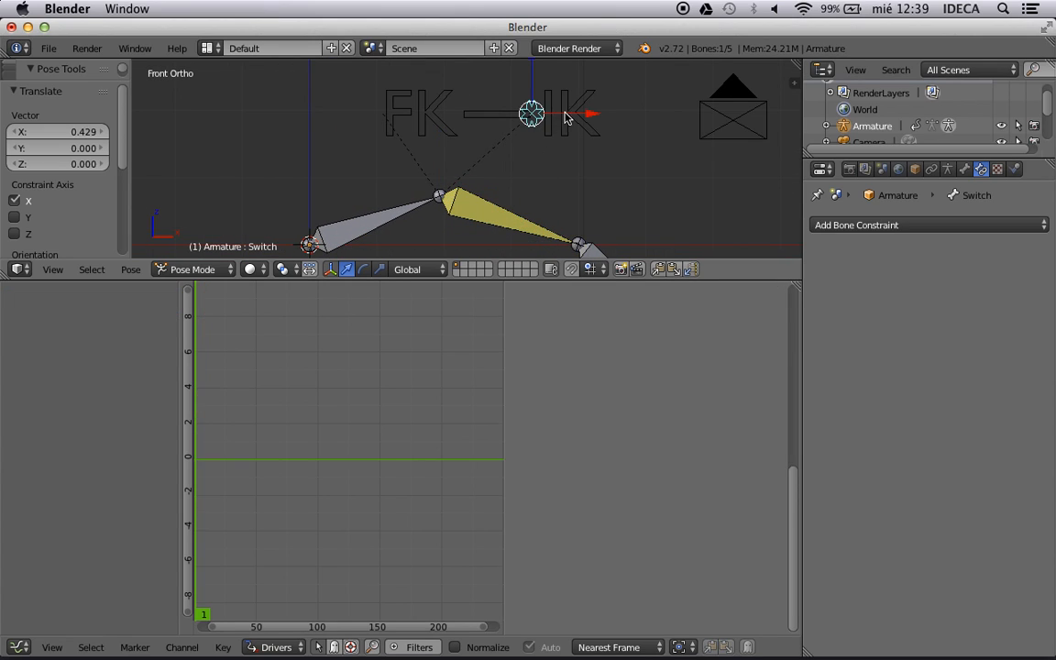
pyautogui.press('g')
pyautogui.press('x')
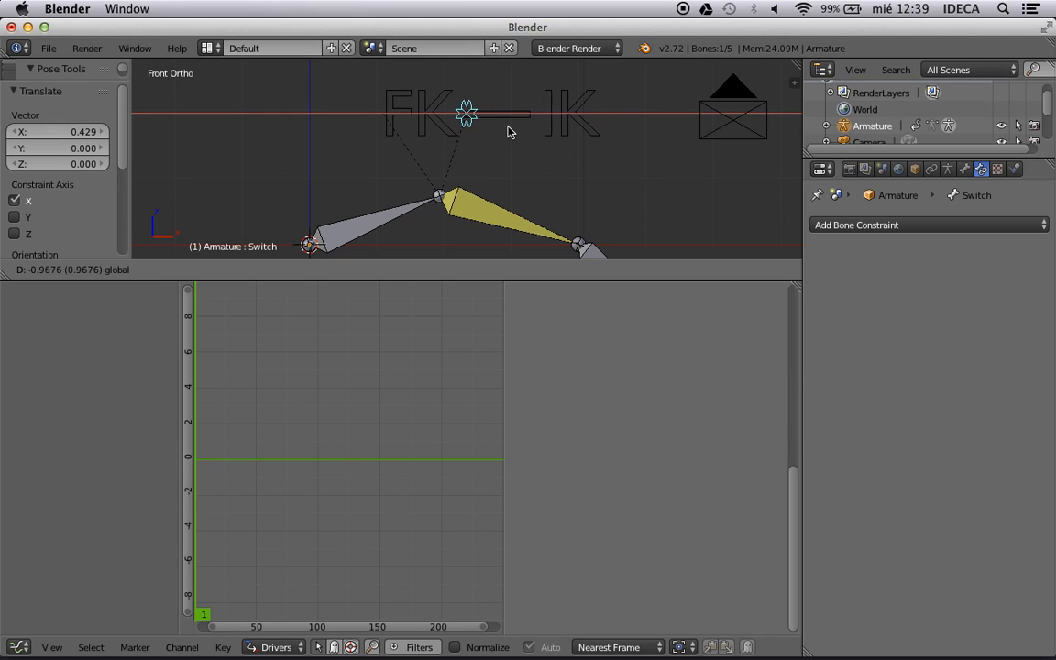
pyautogui.click(509, 129)
# Try moving the ik bone with the Switch bone at the FK end of the bar, leaving its position uncommitted
pyautogui.scroll(-2, 553, 186)
pyautogui.rightClick(554, 232)
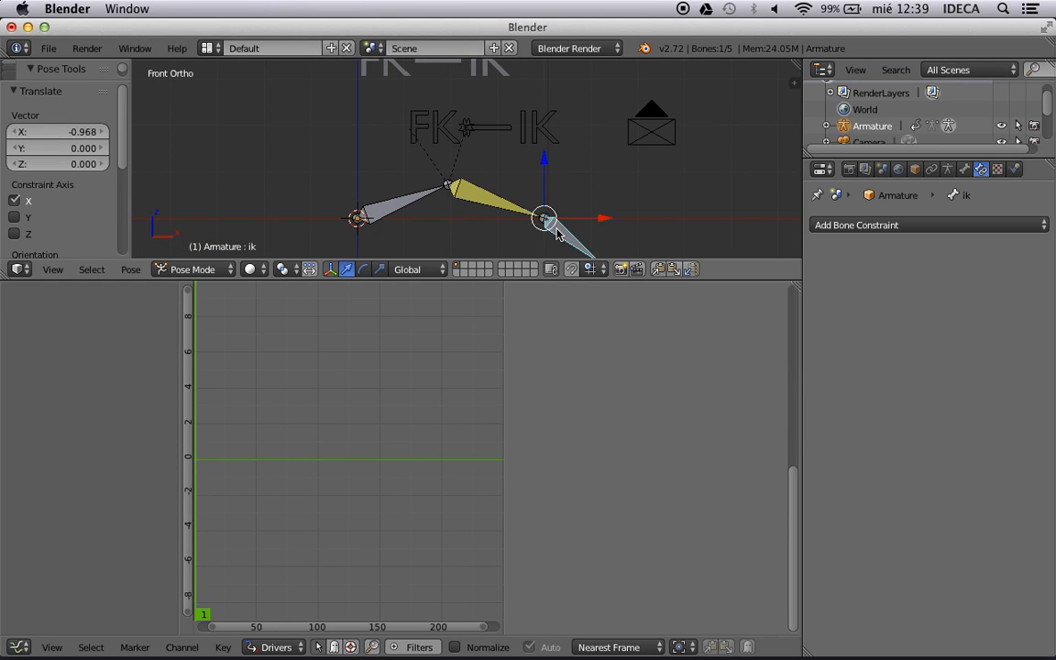
pyautogui.press('g')
pyautogui.rightClick(548, 213)
# Move the Switch bone about 0.441 along negative X past the bar's FK end and try moving the ik bone
pyautogui.rightClick(510, 133)
pyautogui.press('g')
pyautogui.press('x')
pyautogui.click(497, 133)
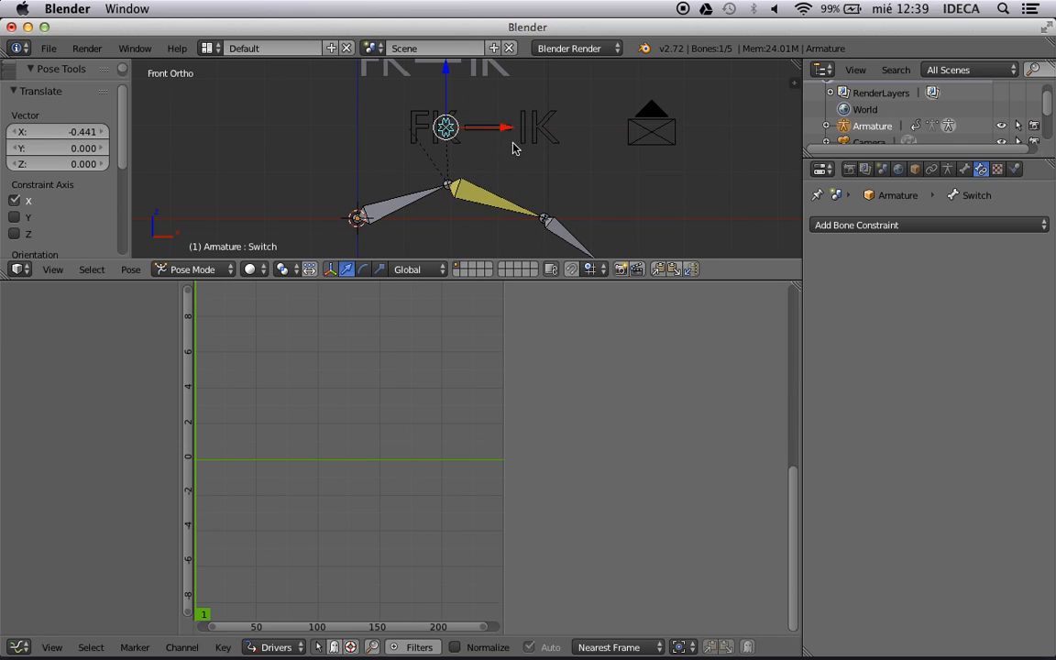
pyautogui.rightClick(561, 234)
pyautogui.press('g')
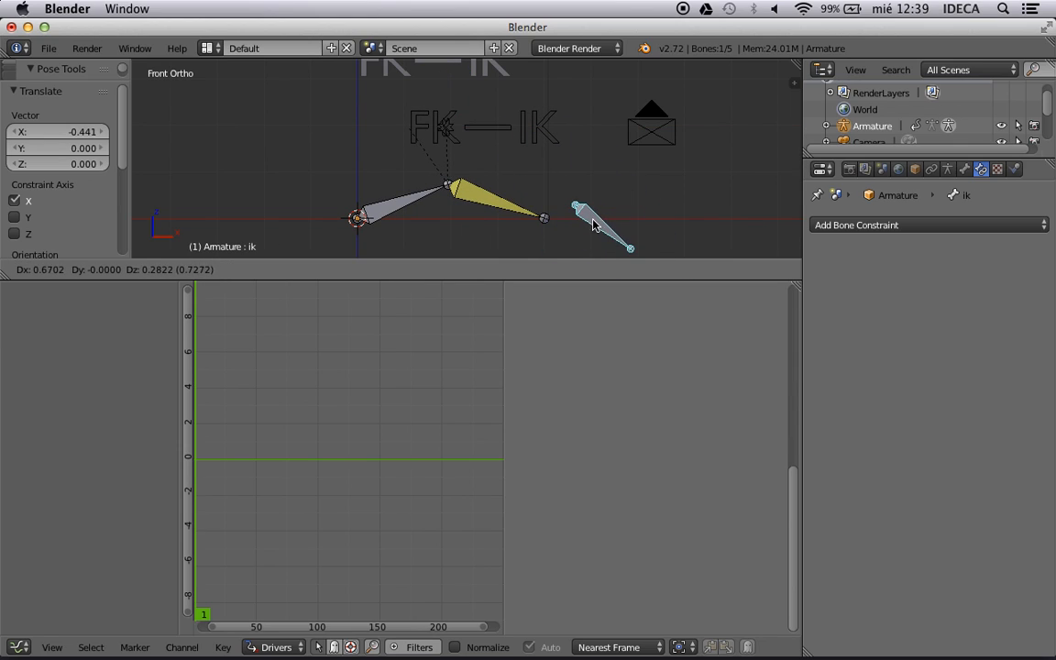
pyautogui.rightClick(562, 218)
# Move the Switch bone about 0.952 along X to the bar's IK end and try moving the ik bone
pyautogui.rightClick(485, 165)
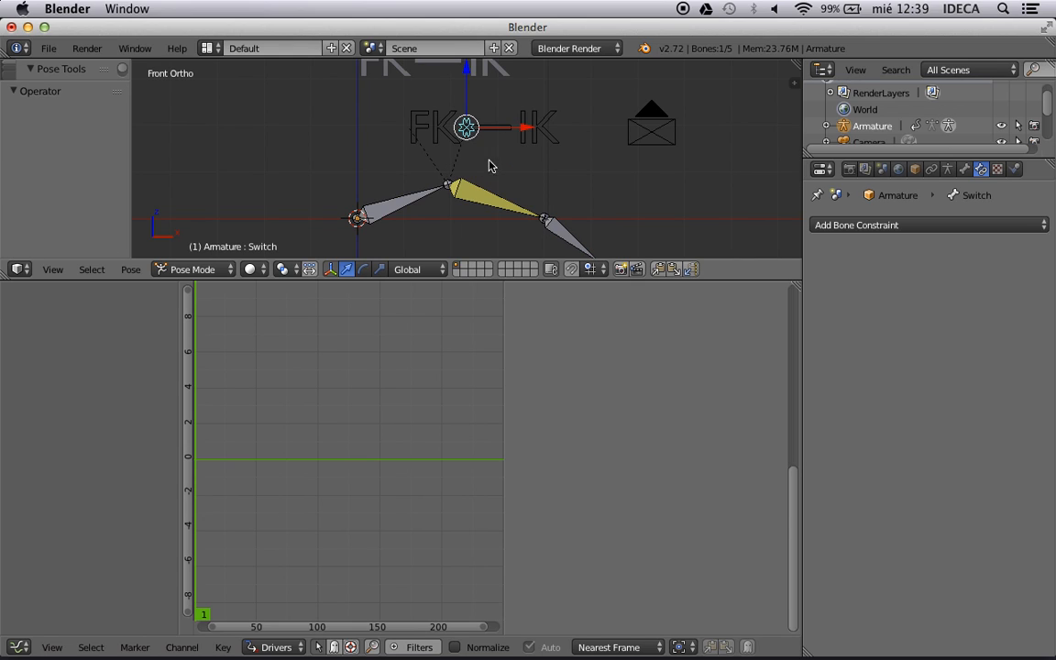
pyautogui.press('g')
pyautogui.press('x')
pyautogui.click(564, 134)
pyautogui.rightClick(546, 219)
pyautogui.press('g')
pyautogui.rightClick(567, 197)
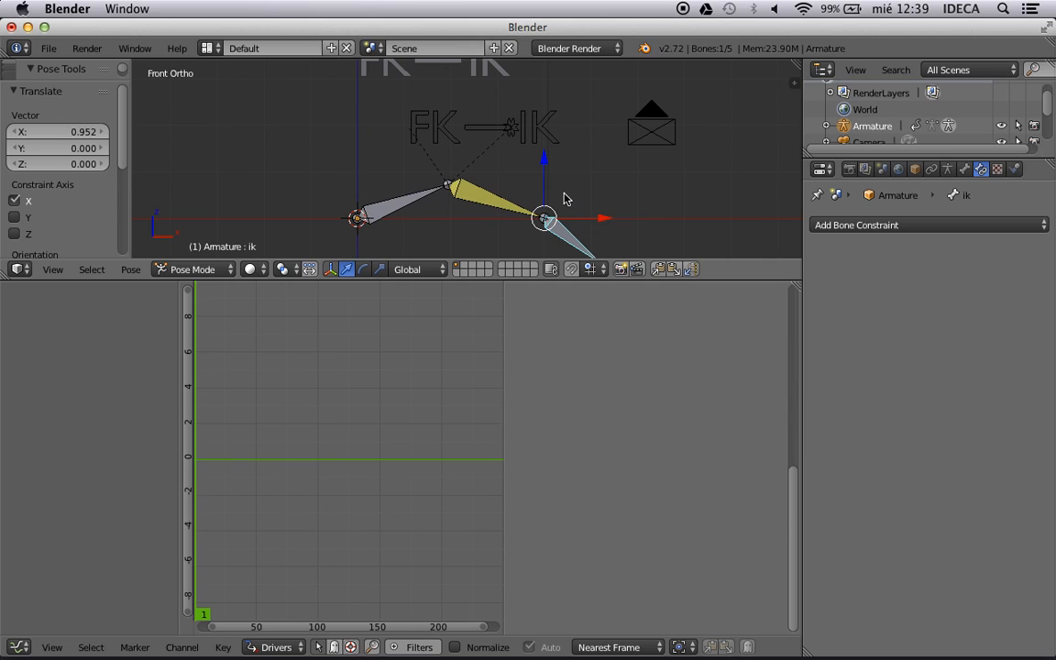
# Reset the Switch bone's location to the FK end of the bar and try moving it without an axis constraint
pyautogui.rightClick(530, 170)
pyautogui.hotkey('alt', 'g')
pyautogui.scroll(4, 530, 171)
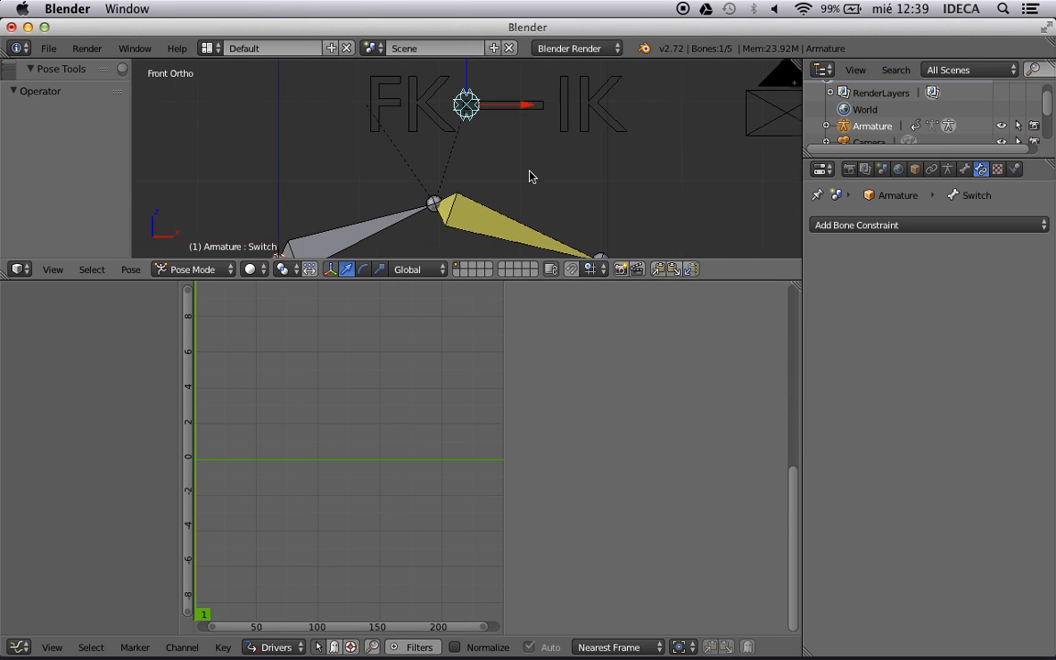
pyautogui.scroll(3, 528, 170)
pyautogui.keyDown('shift'); pyautogui.moveTo(528, 167); pyautogui.dragTo(532, 227, button='middle'); pyautogui.keyUp('shift')
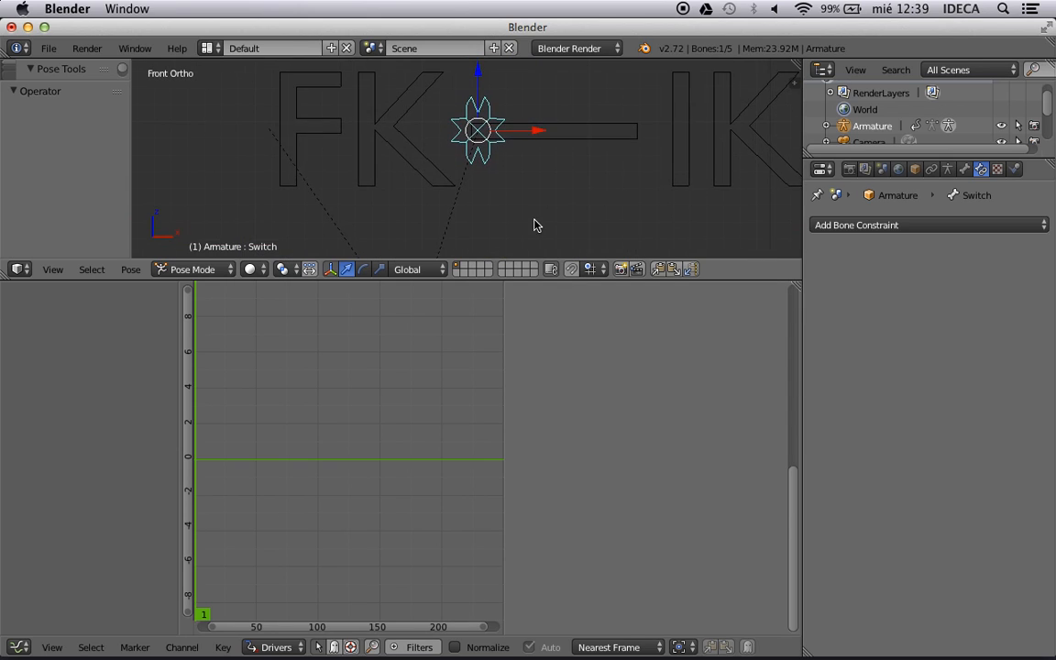
pyautogui.scroll(-2, 509, 136)
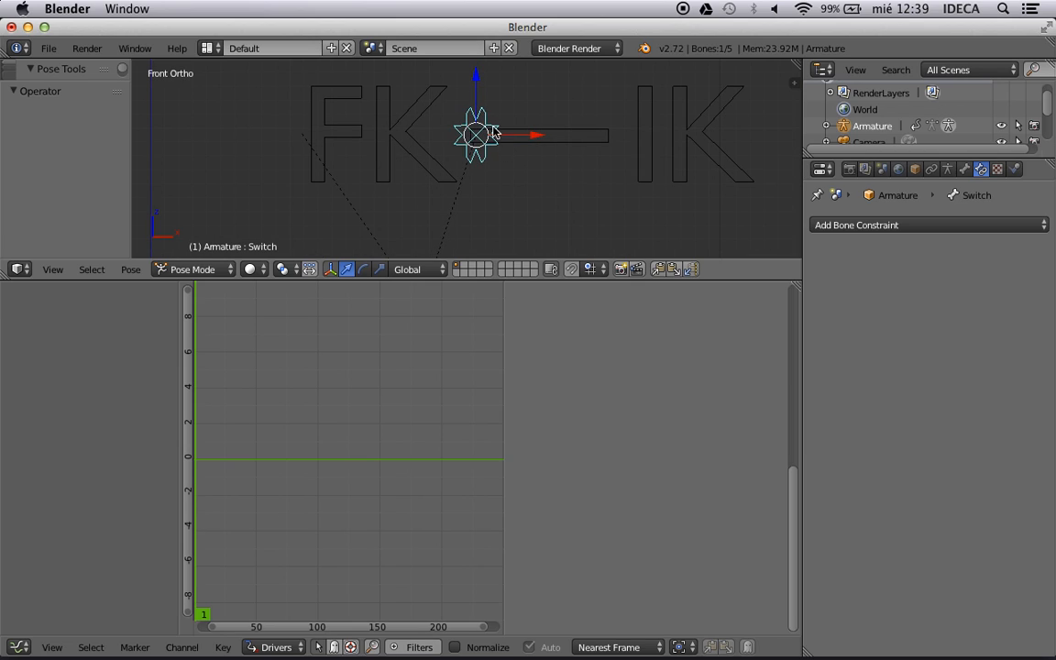
pyautogui.press('g')
pyautogui.click(501, 143)
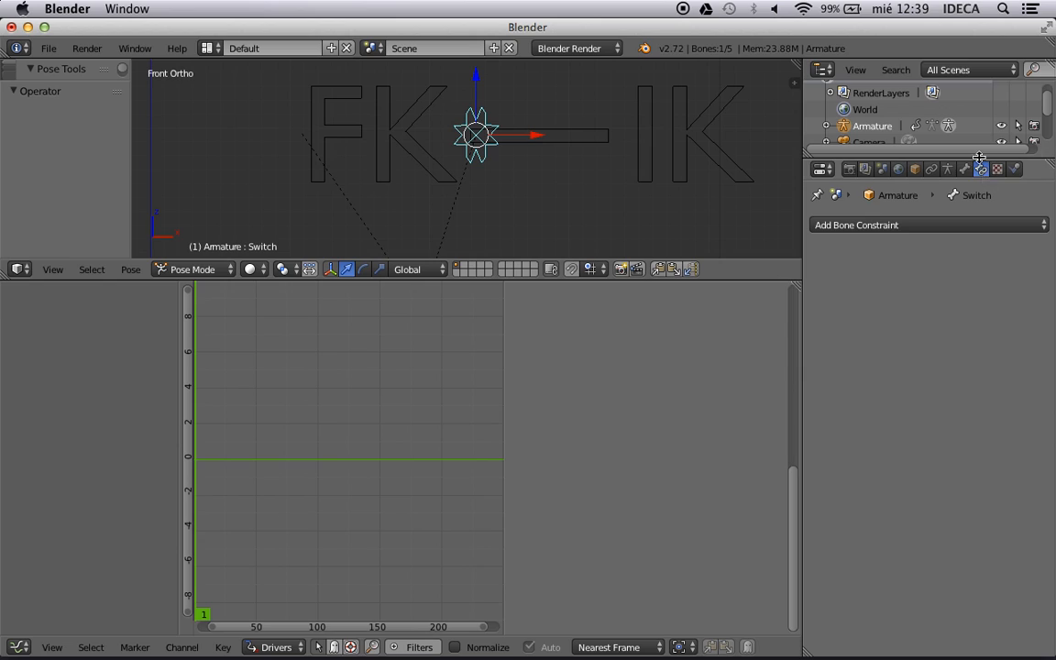
# Add a Limit Location constraint to the Switch bone and set its conversion to Local Space
pyautogui.click(904, 227)
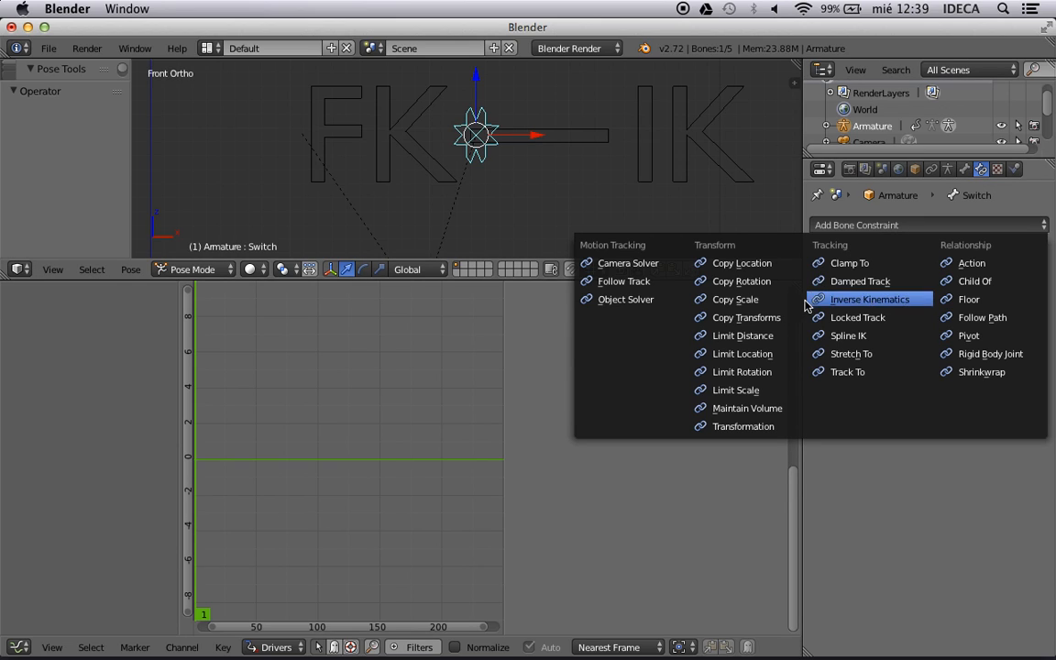
pyautogui.click(748, 357)
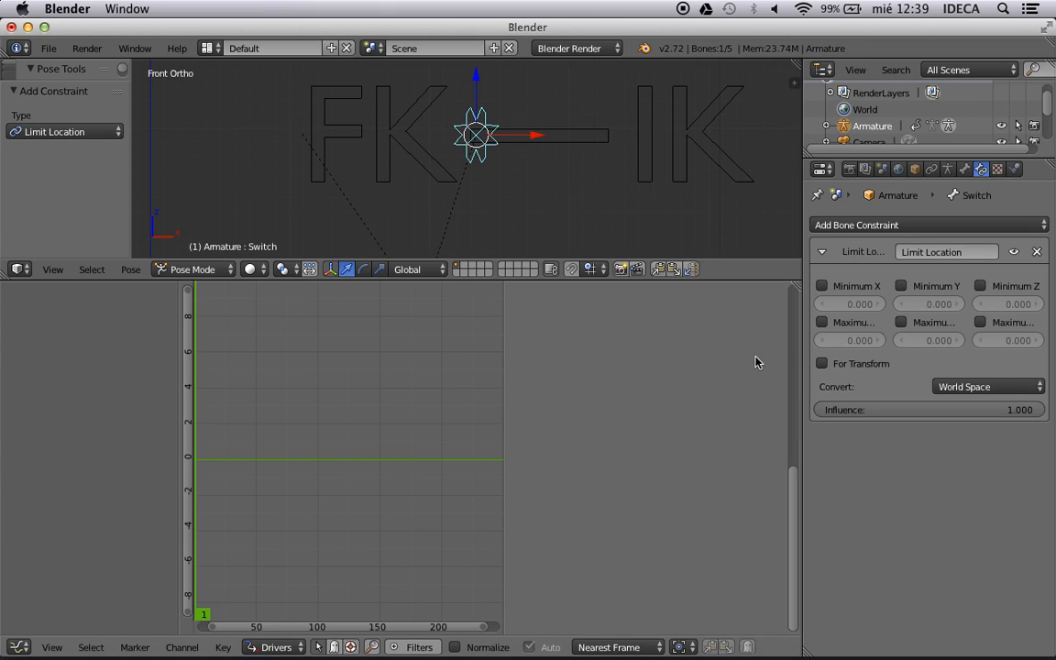
pyautogui.click(963, 387)
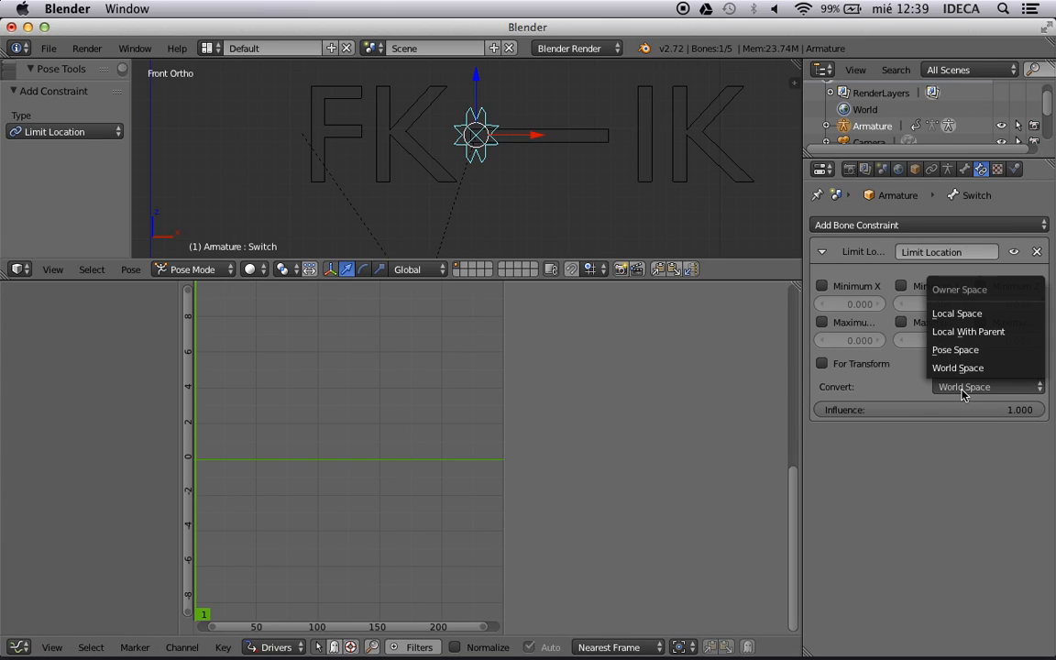
pyautogui.click(970, 314)
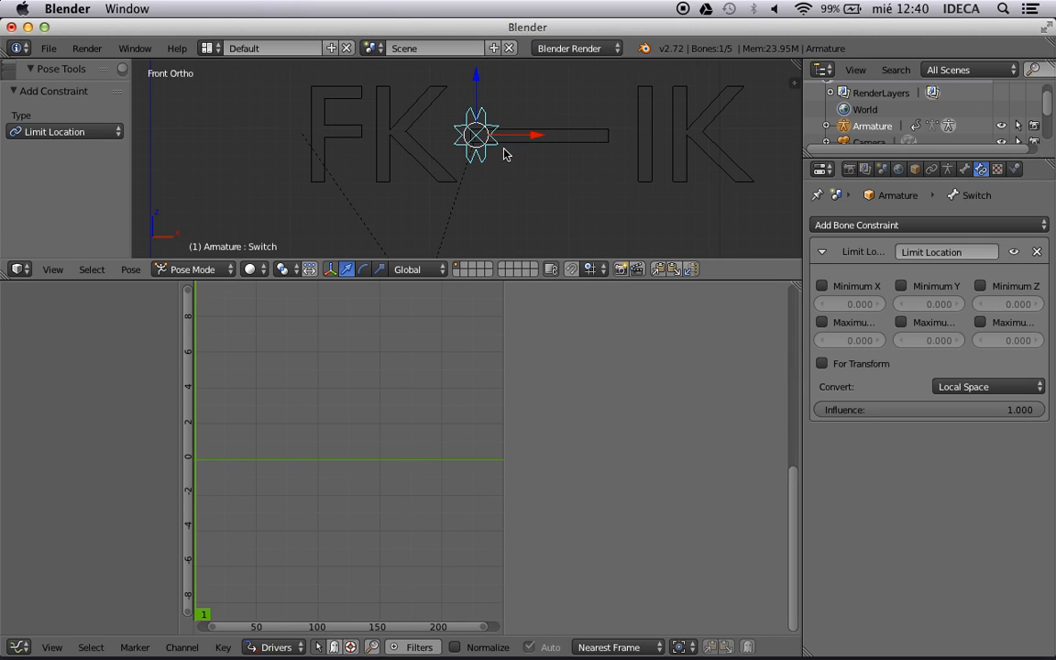
# Enable the minimum and maximum Z and Y limits at 0 in the Switch bone's Limit Location constraint
pyautogui.click(980, 286)
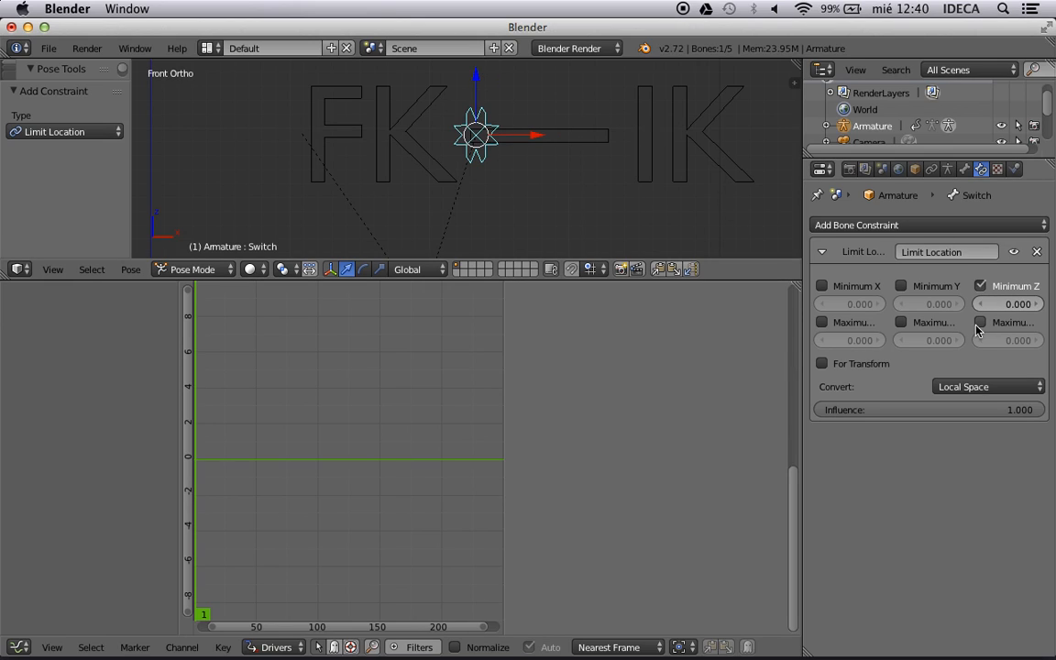
pyautogui.click(980, 322)
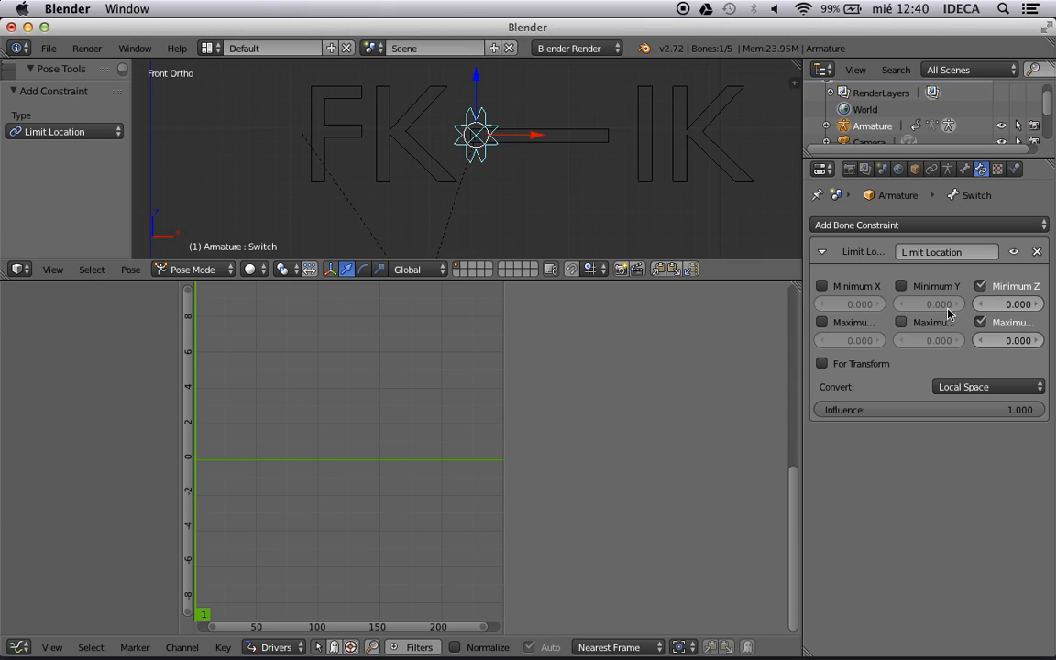
pyautogui.click(901, 286)
pyautogui.click(901, 321)
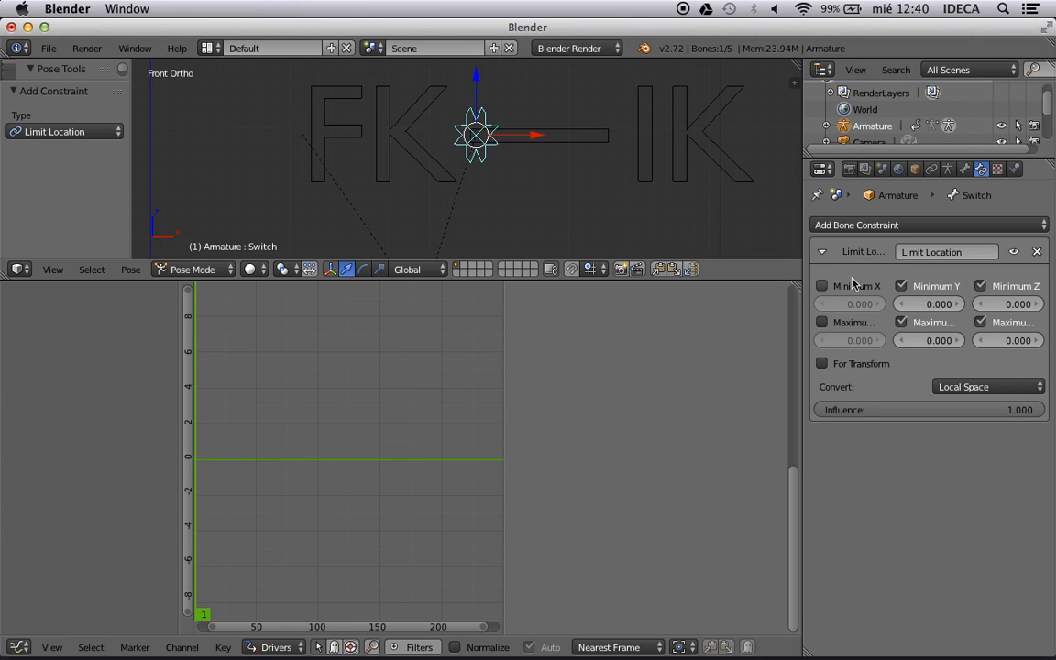
# Enable the minimum and maximum X limits in the Limit Location constraint and set Maximum X to 1
pyautogui.click(822, 287)
pyautogui.click(823, 324)
pyautogui.click(839, 342)
pyautogui.write('1')
pyautogui.press('Return')
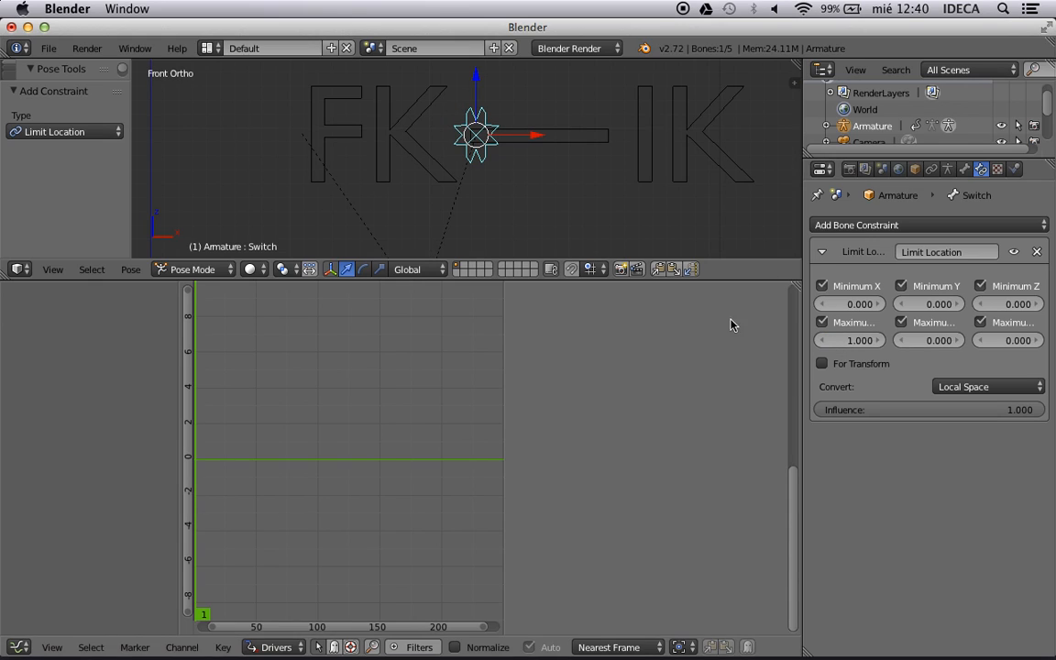
# Test the Switch bone's limited travel by moving it beyond both ends of the bar
pyautogui.scroll(-3, 609, 195)
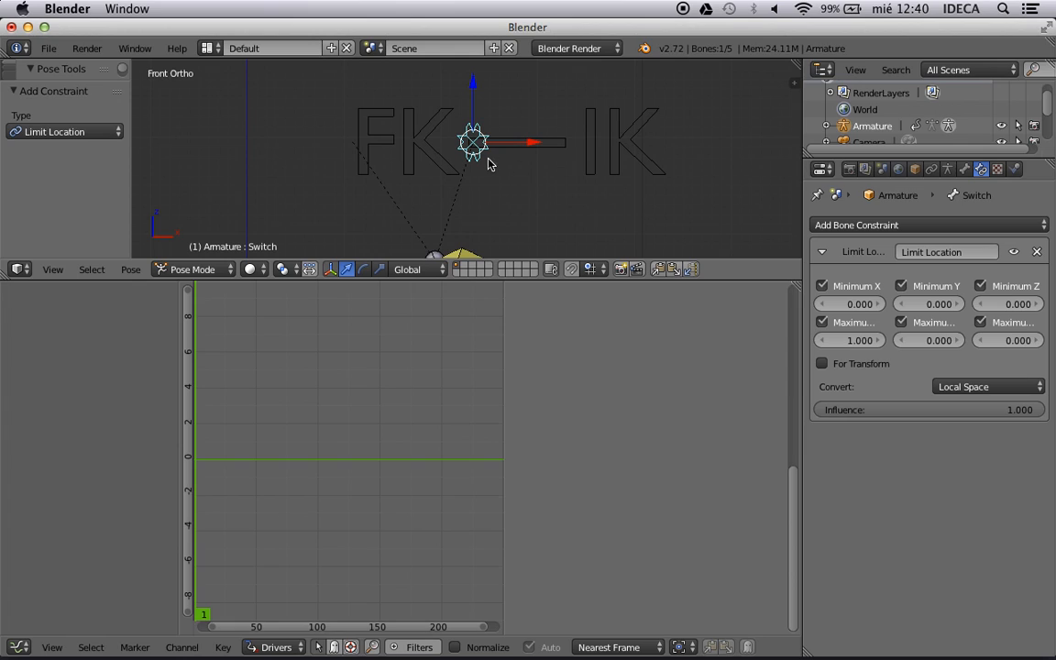
pyautogui.press('g')
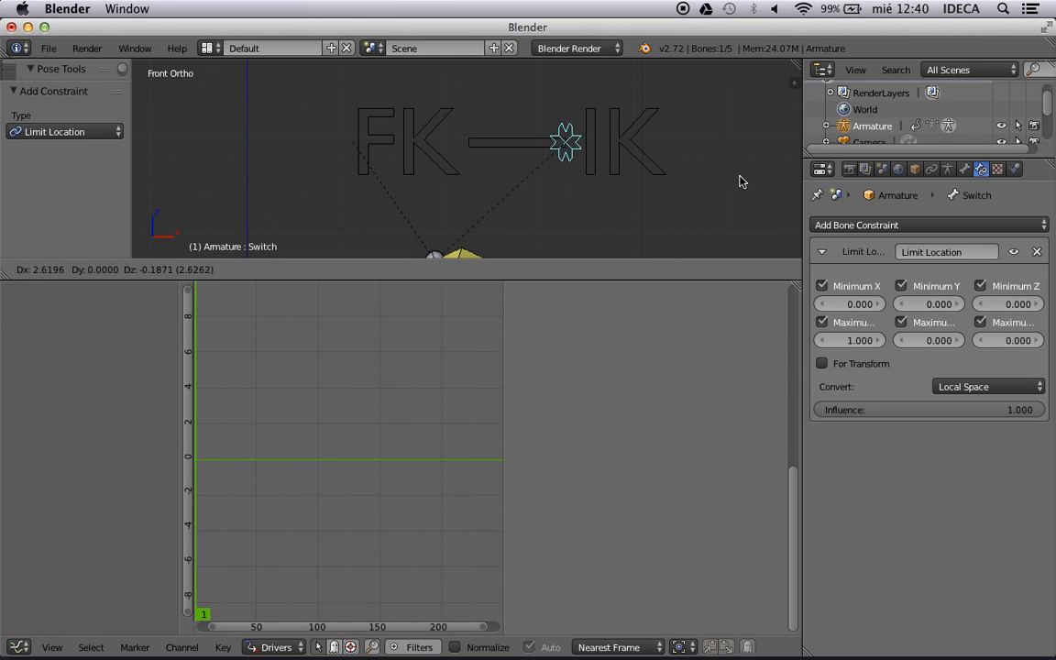
pyautogui.click(423, 182)
# Enlarge the 3D viewport over the driver editor and frame the arm together with the FK-IK bar
pyautogui.scroll(-5, 460, 184)
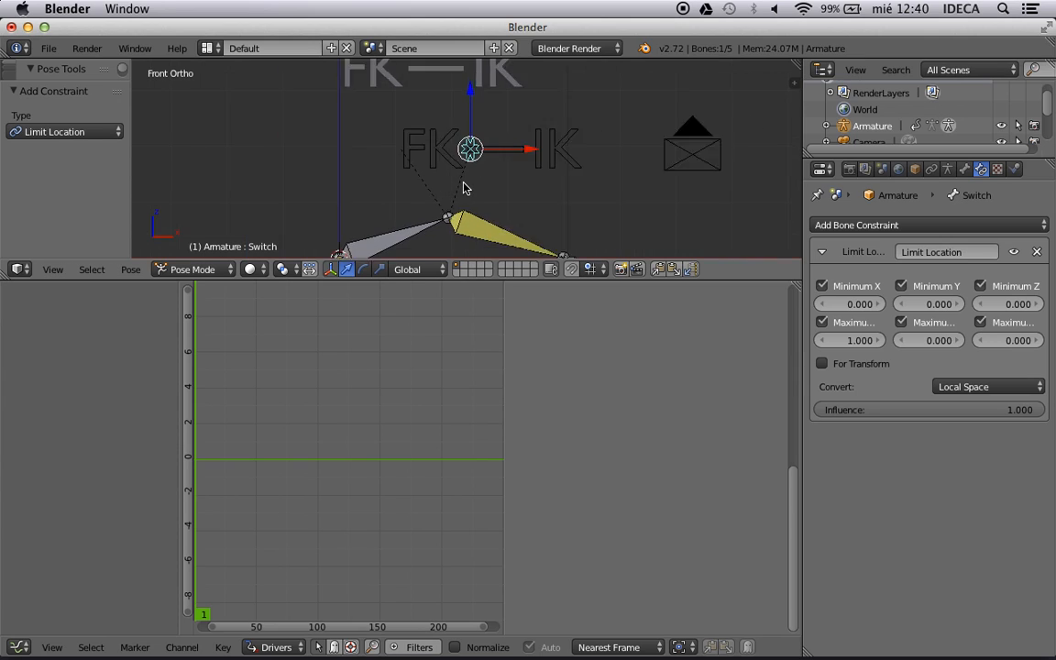
pyautogui.keyDown('shift'); pyautogui.moveTo(530, 193); pyautogui.dragTo(503, 159, button='middle'); pyautogui.keyUp('shift')
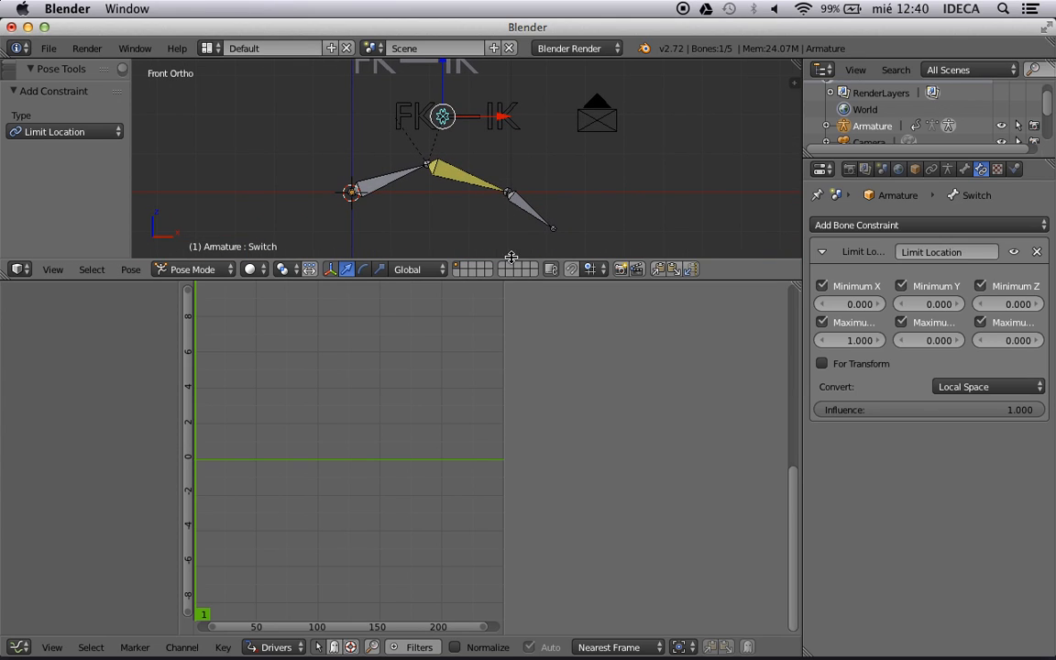
pyautogui.moveTo(519, 280); pyautogui.dragTo(570, 494)
pyautogui.scroll(4, 561, 311)
pyautogui.keyDown('shift'); pyautogui.moveTo(553, 311); pyautogui.dragTo(570, 323, button='middle'); pyautogui.keyUp('shift')
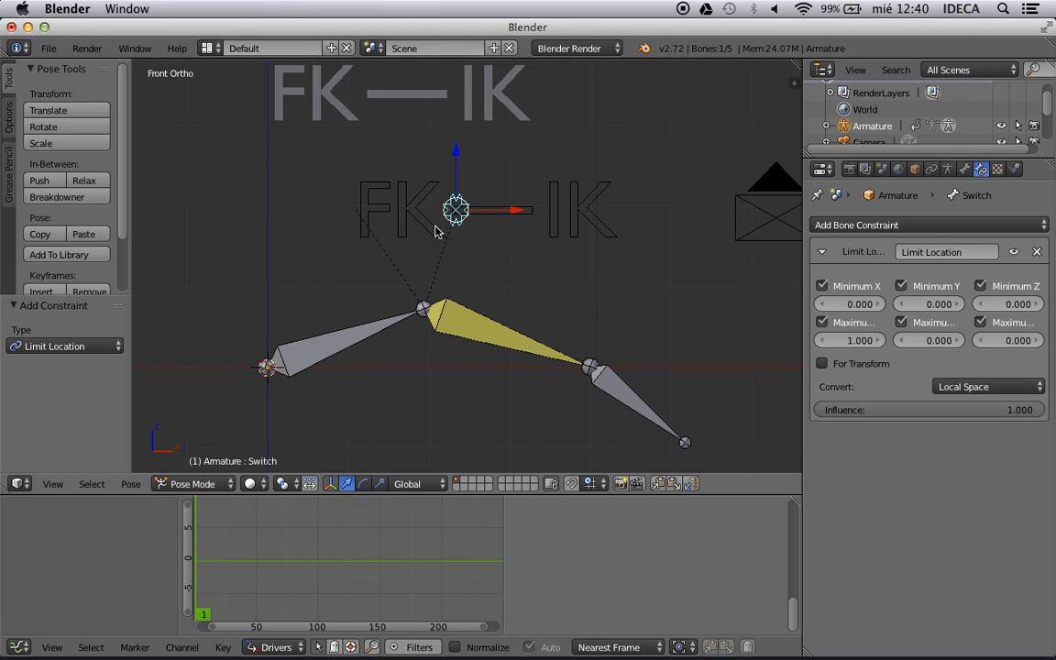
# Move the Switch bone freely about 0.888 along negative X to its FK limit and try moving the ik bone
pyautogui.rightClick(616, 387)
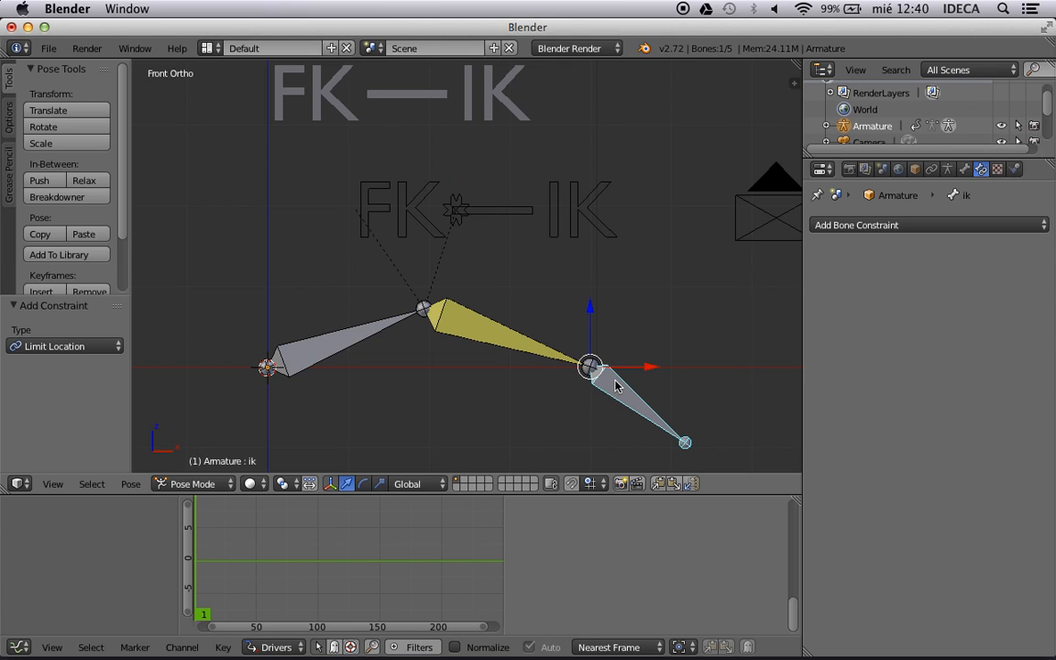
pyautogui.press('g')
pyautogui.press('Escape')
pyautogui.rightClick(457, 211)
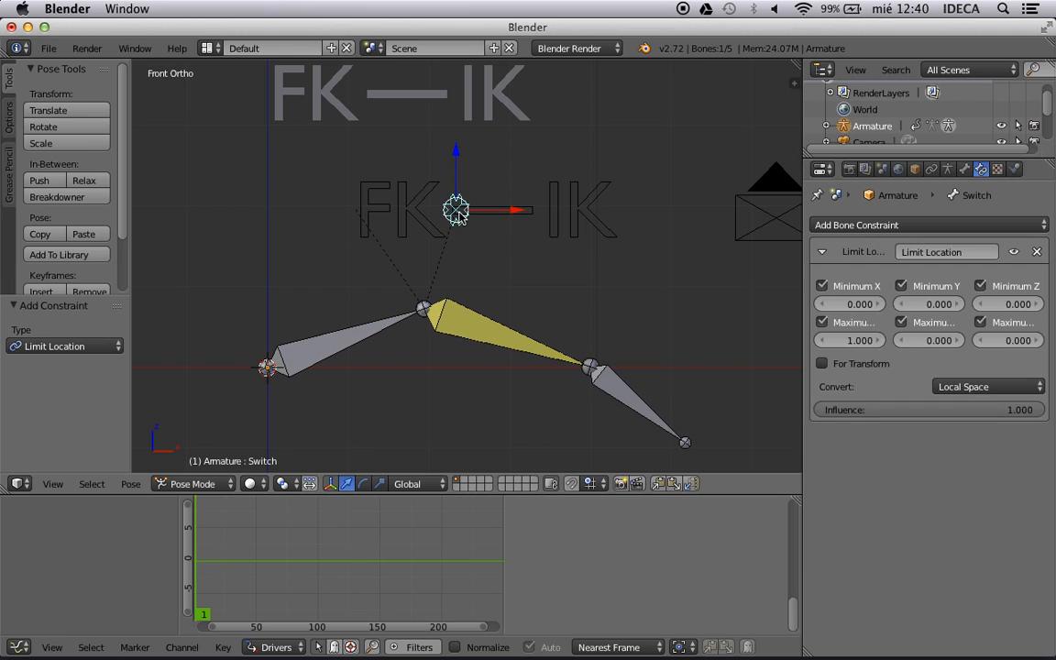
pyautogui.press('g')
pyautogui.click(353, 195)
pyautogui.rightClick(617, 403)
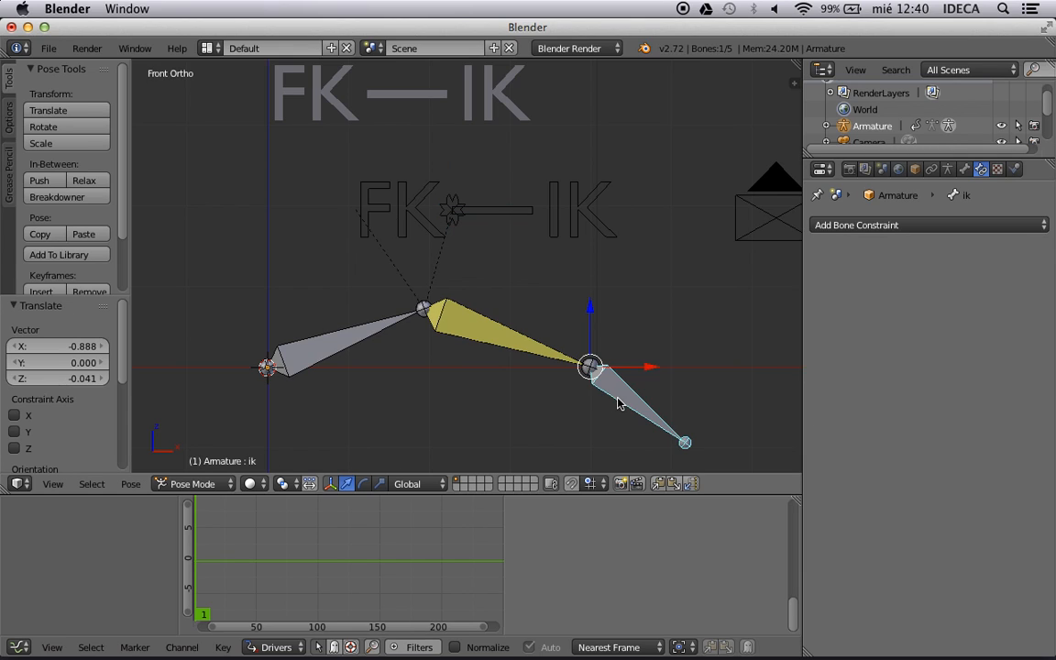
pyautogui.press('g')
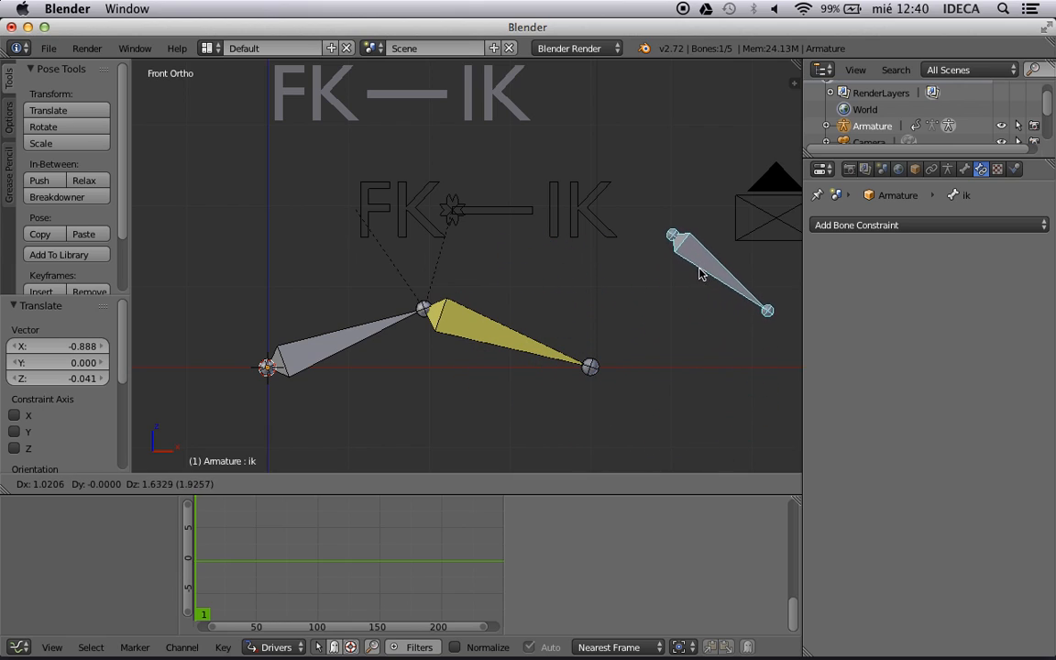
pyautogui.press('Escape')
# Move the Switch bone about 2.164 along X to its IK limit and try moving the ik bone
pyautogui.rightClick(450, 213)
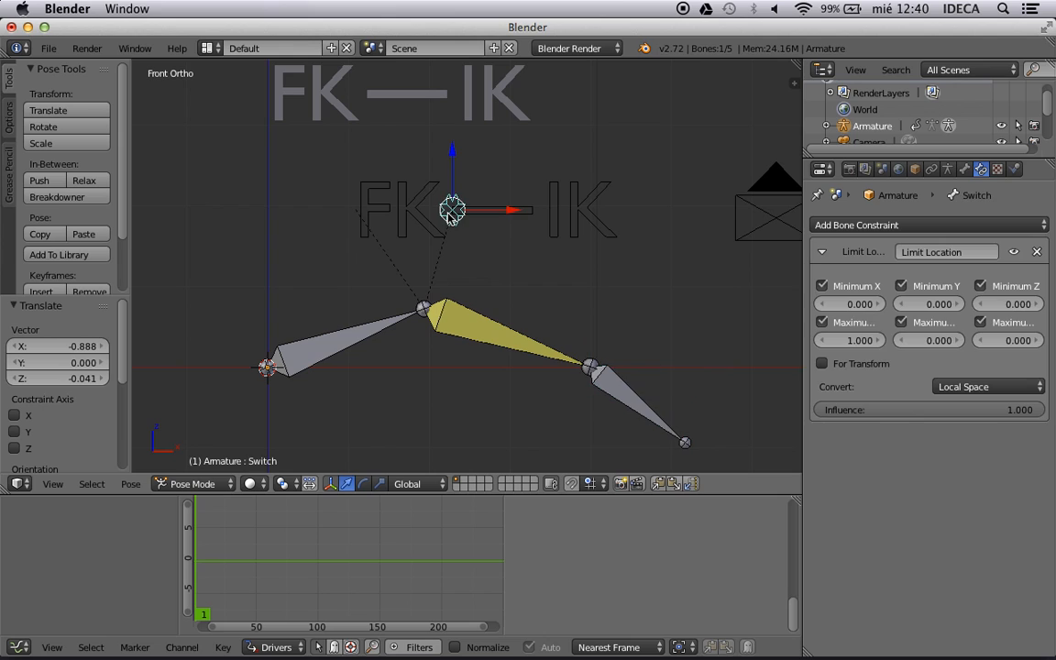
pyautogui.press('g')
pyautogui.click(627, 240)
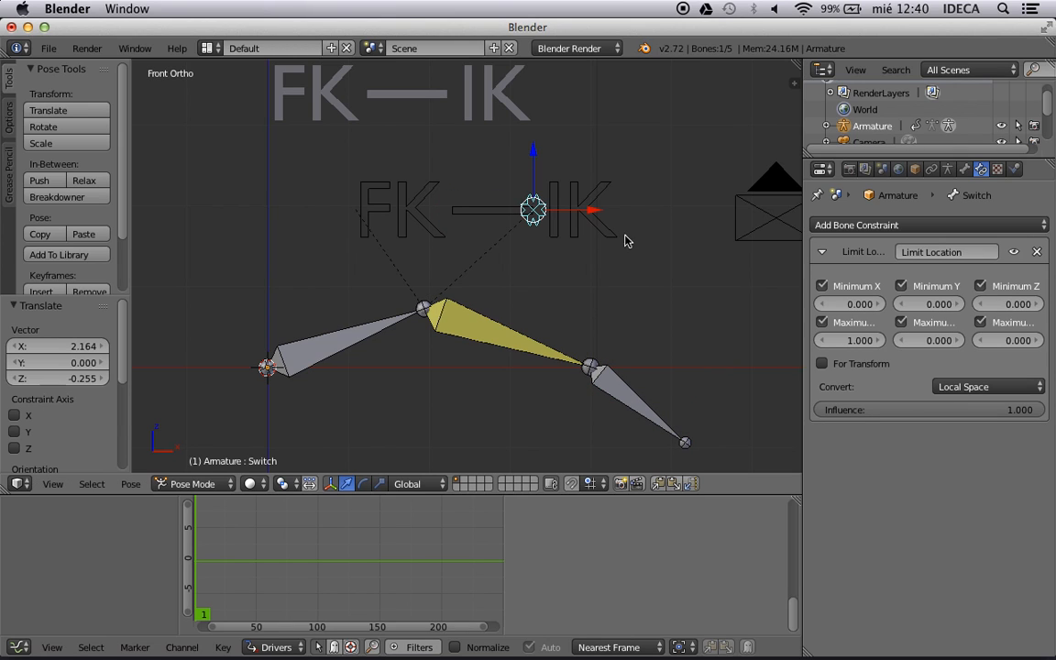
pyautogui.rightClick(624, 400)
pyautogui.press('g')
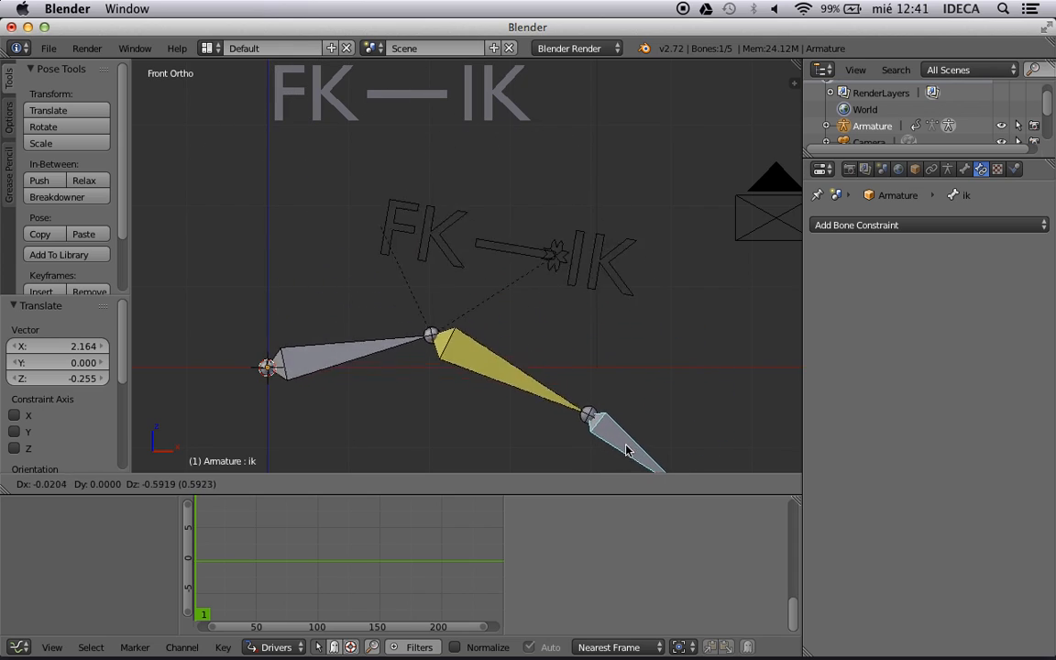
pyautogui.click(573, 389)
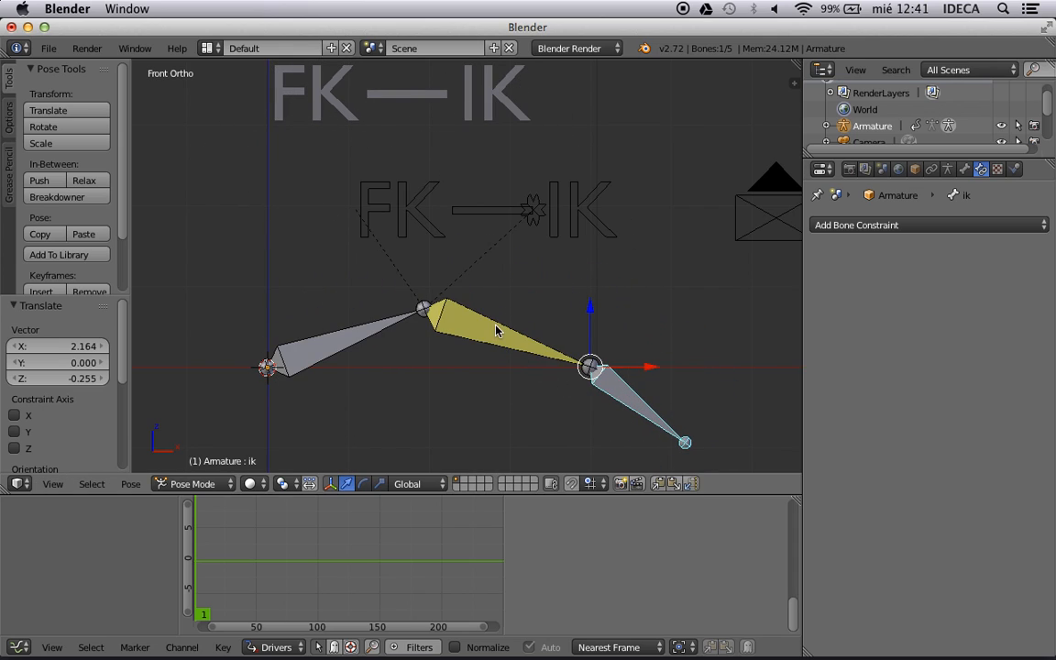
# Move the Switch bone about 0.827 back along X to the middle of the bar and try moving the ik bone
pyautogui.rightClick(533, 212)
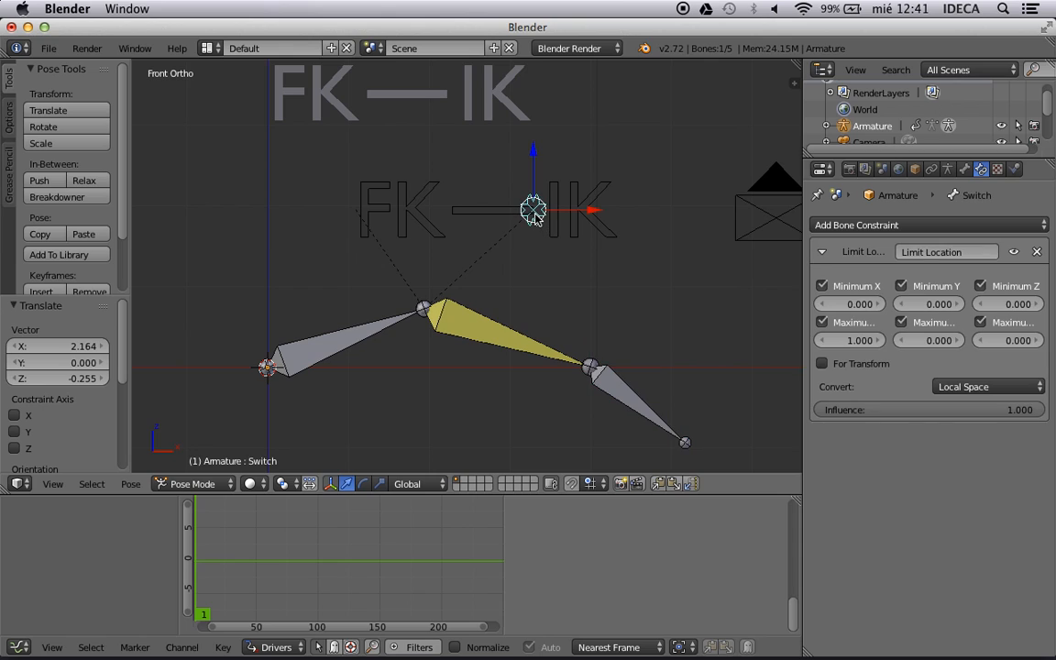
pyautogui.click(479, 241)
pyautogui.rightClick(613, 383)
pyautogui.press('g')
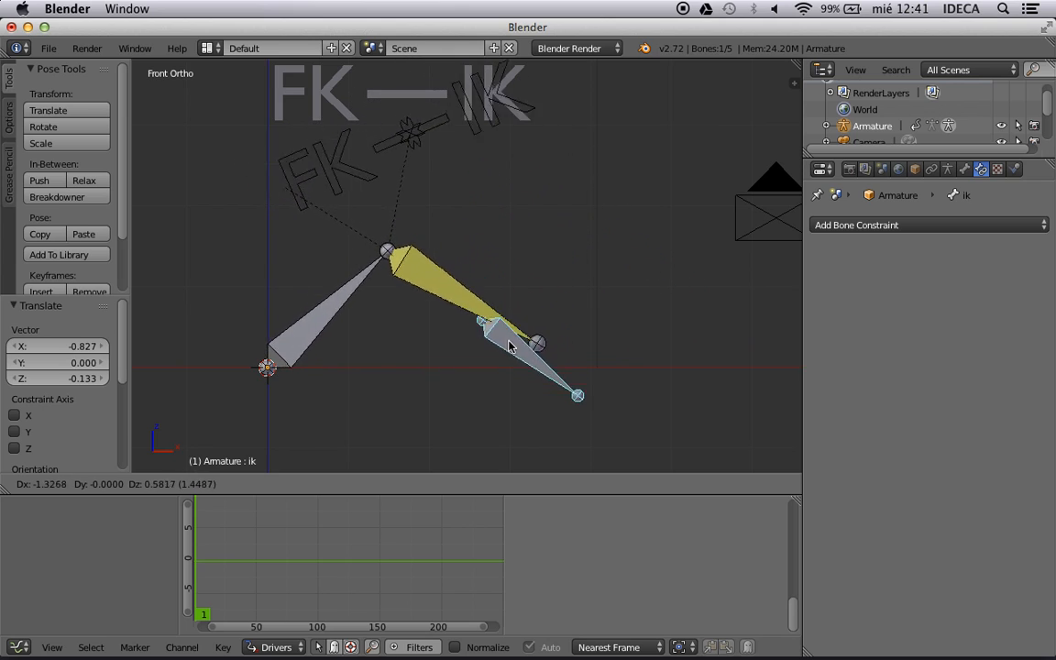
pyautogui.click(594, 375)
# Deselect all bones and reselect the ik bone at the end of the arm
pyautogui.scroll(-4, 592, 365)
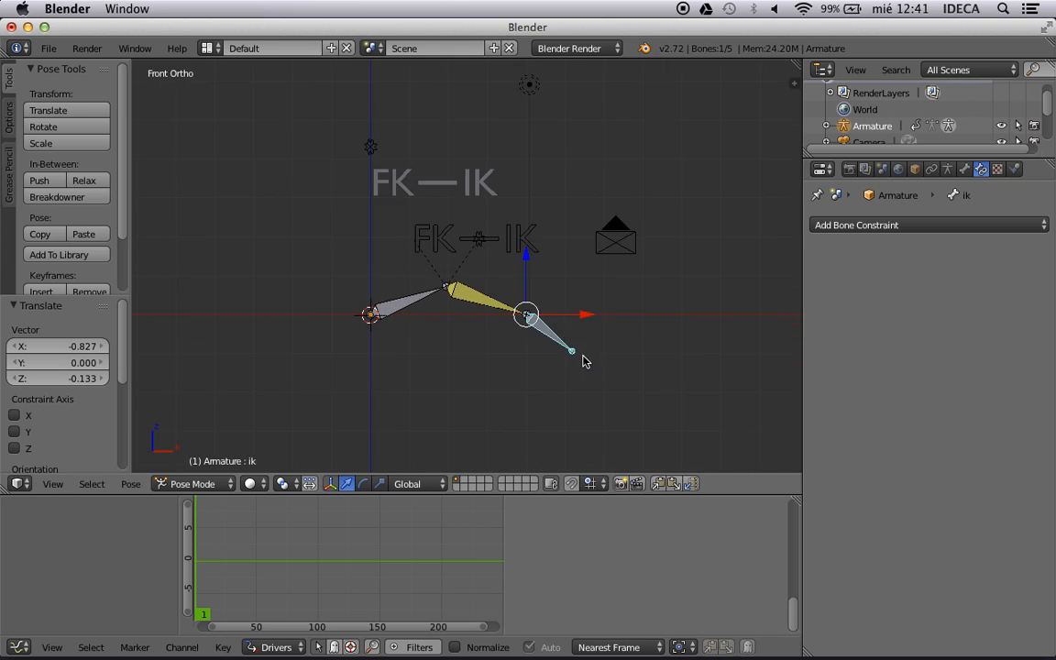
pyautogui.scroll(3, 565, 344)
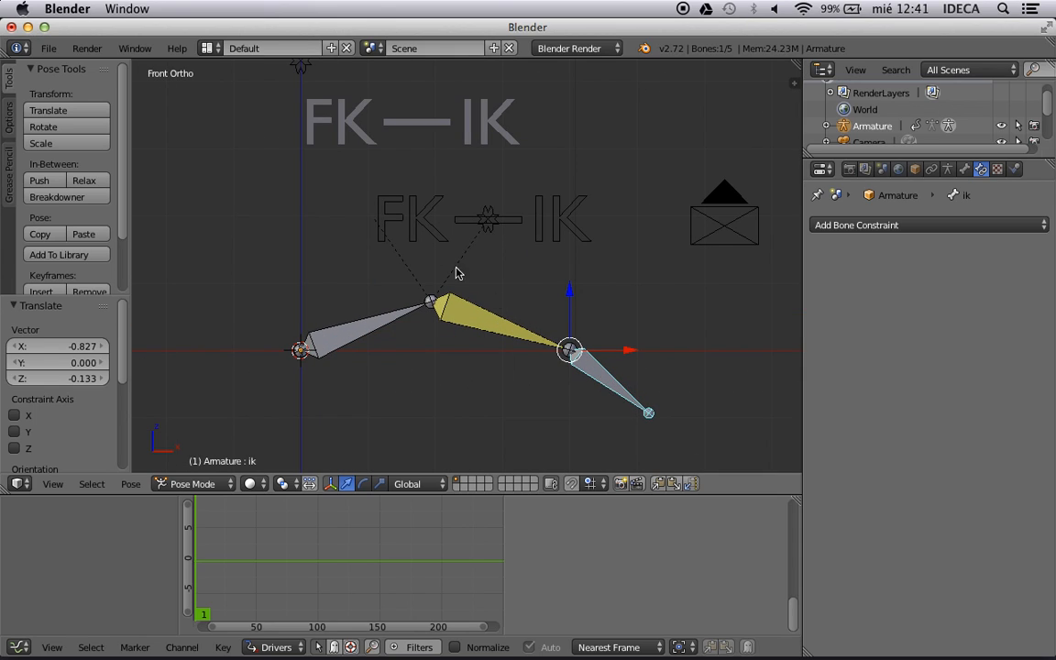
pyautogui.scroll(-4, 486, 292)
pyautogui.press('a')
pyautogui.scroll(3, 561, 337)
pyautogui.rightClick(574, 354)
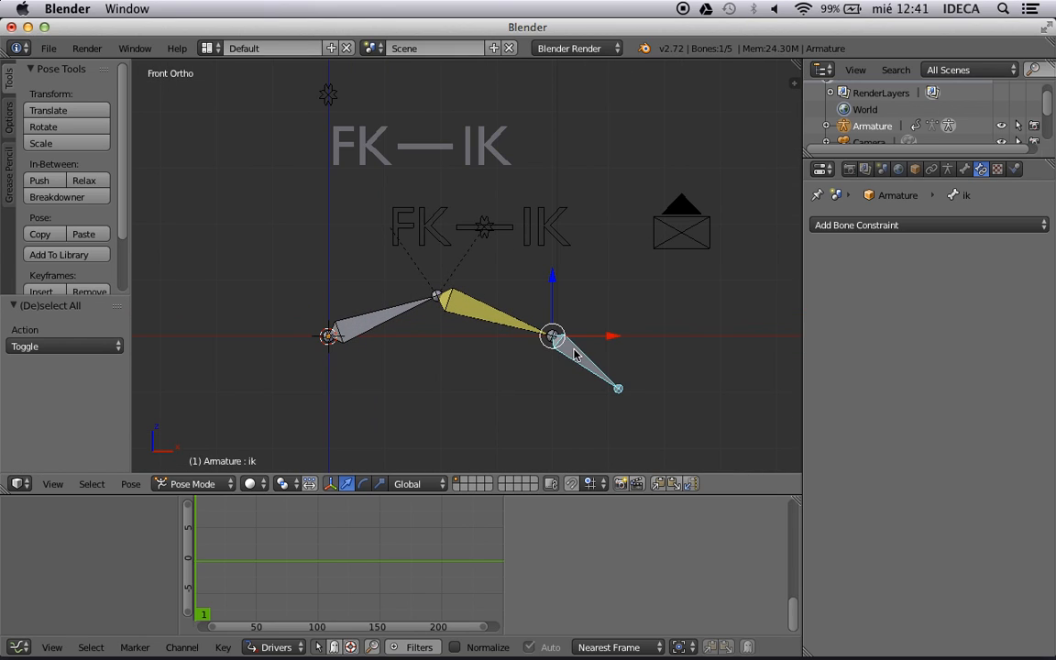
# Duplicate the Circle shape object and place the copy about 0.558 along X beside the original
pyautogui.click(964, 168)
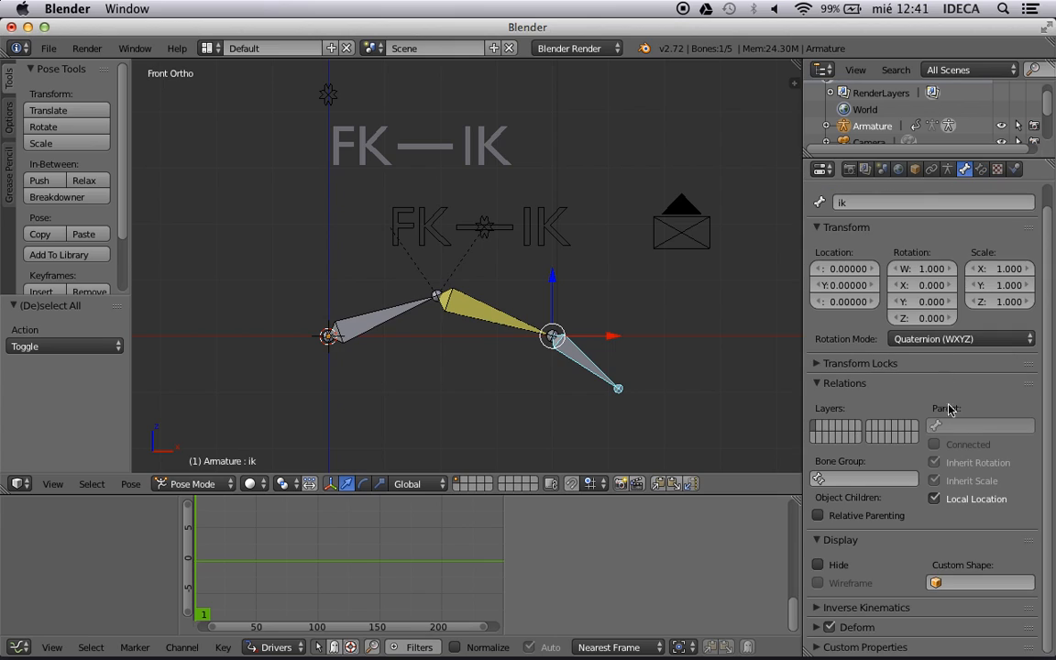
pyautogui.click(972, 583)
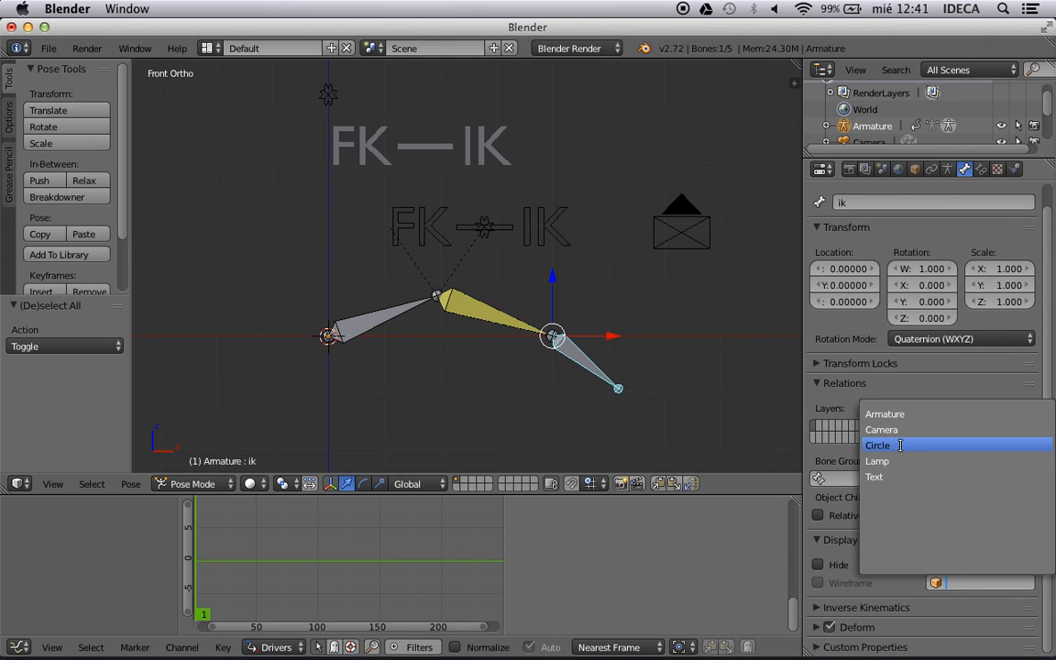
pyautogui.rightClick(328, 94)
pyautogui.hotkey('shift', 'd')
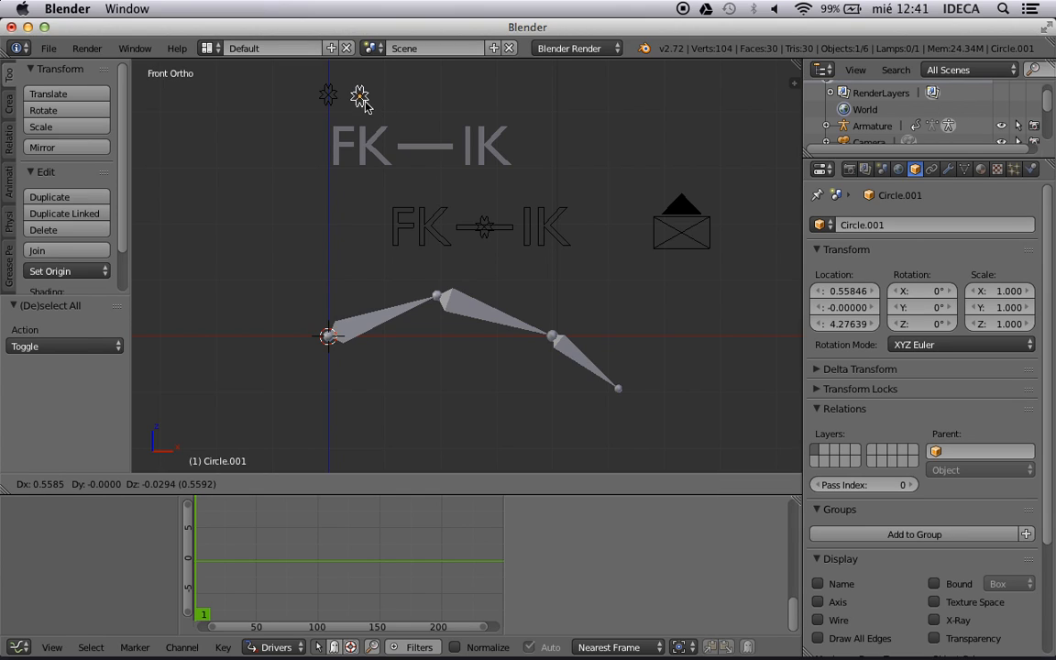
pyautogui.click(366, 107)
# Try Circle.001 as the custom shape of Bone.001 and undo back to the selected ik bone
pyautogui.rightClick(568, 359)
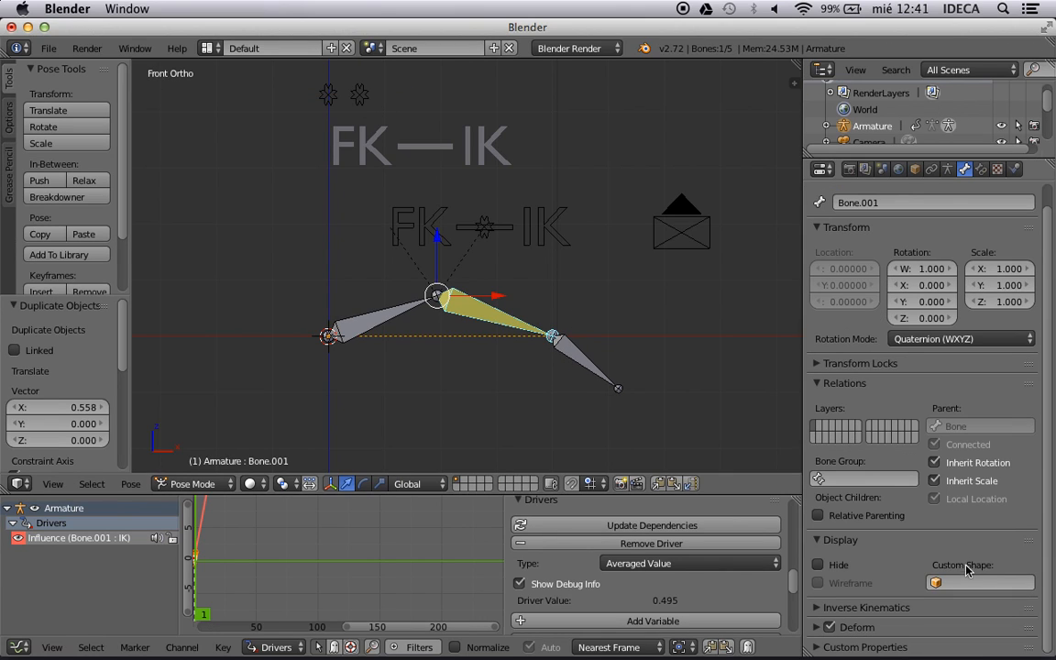
pyautogui.click(974, 583)
pyautogui.click(887, 461)
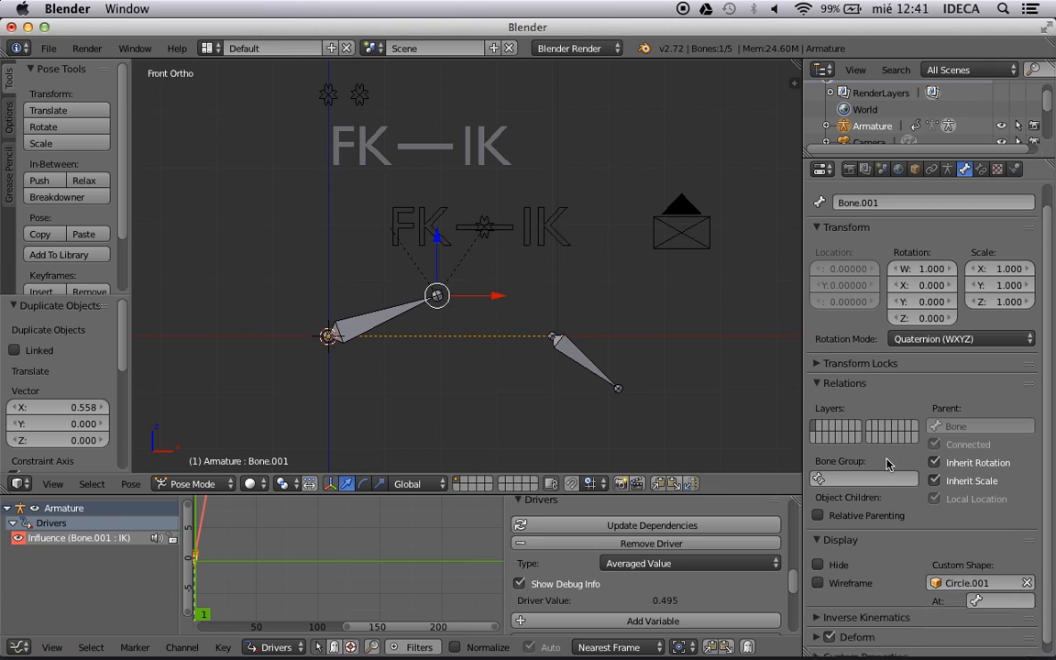
pyautogui.hotkey('ctrl', 'z')
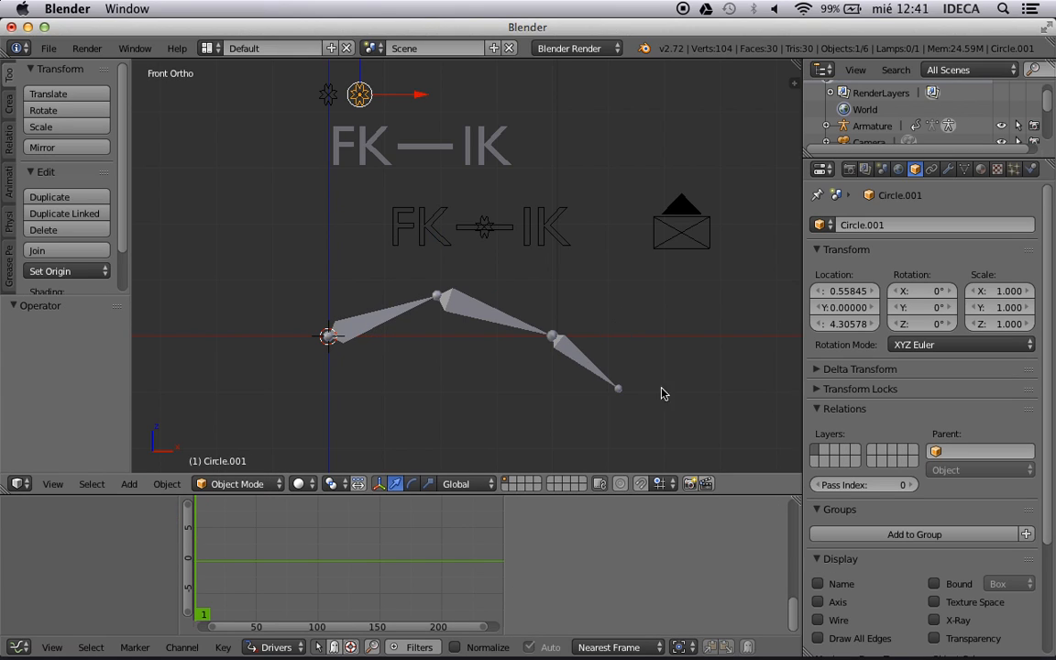
pyautogui.hotkey('ctrl', 'z')
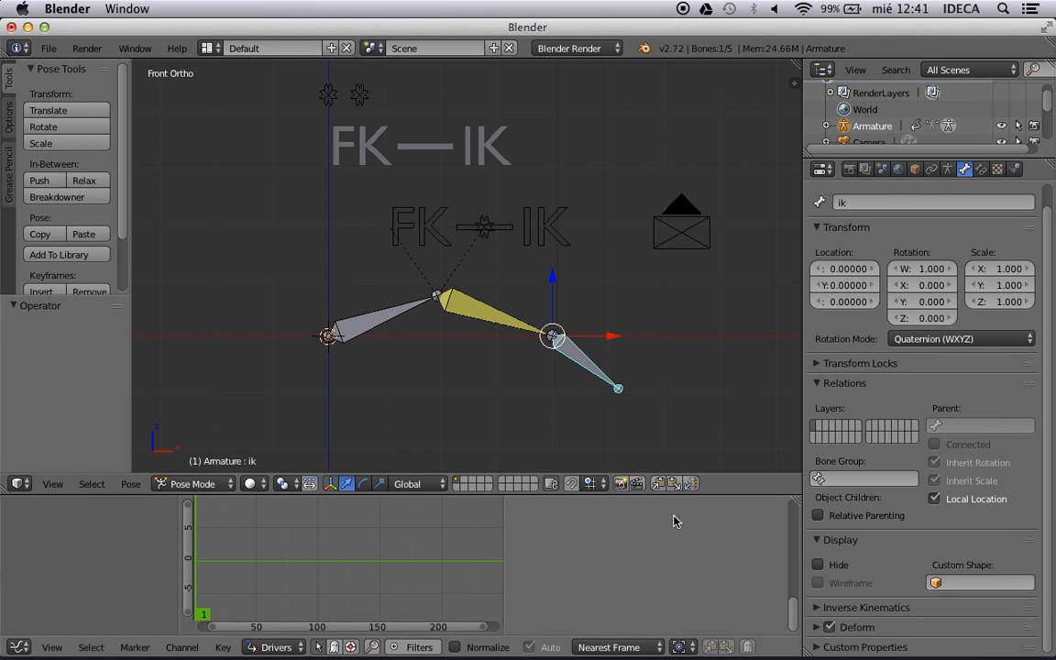
pyautogui.click(220, 484)
pyautogui.click(197, 443)
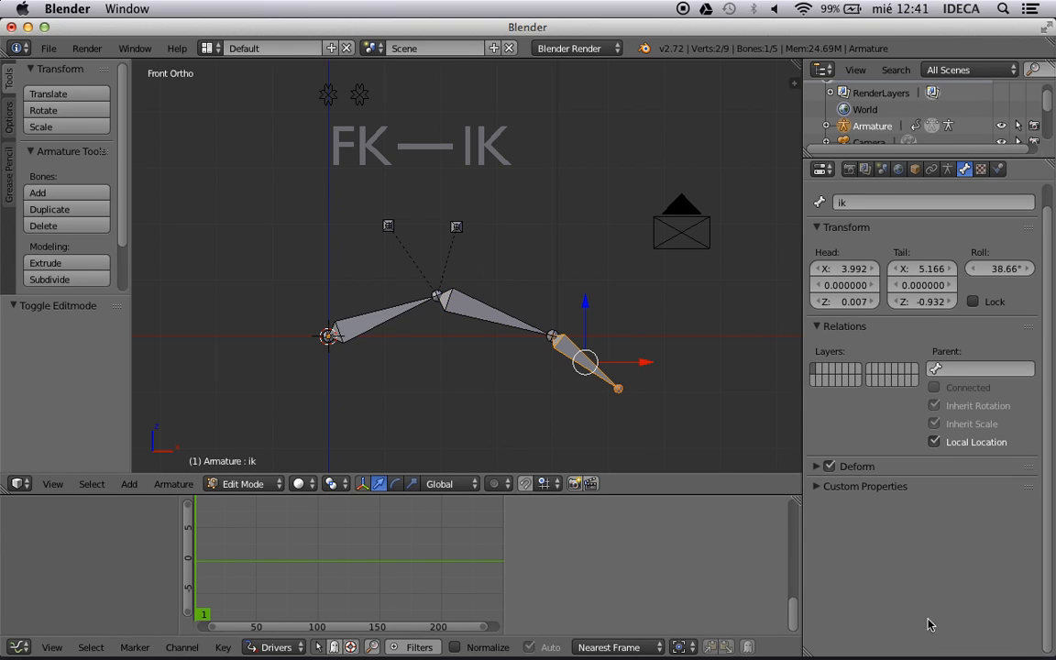
pyautogui.click(231, 484)
pyautogui.click(243, 428)
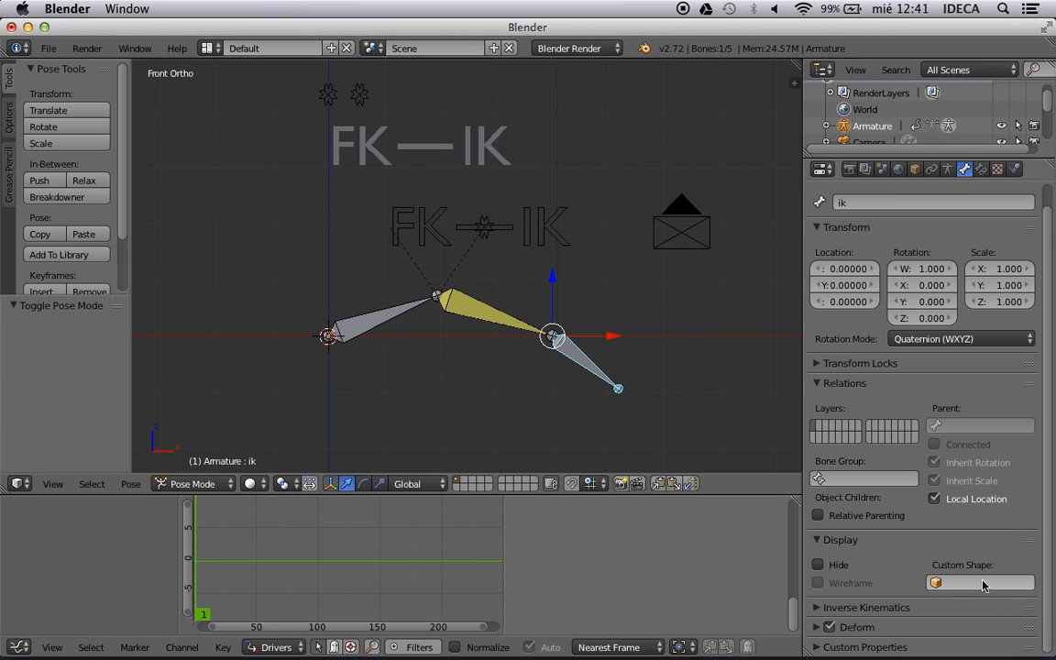
# Assign Circle.001 as the ik bone's custom shape and display it as wireframe
pyautogui.click(972, 583)
pyautogui.click(907, 461)
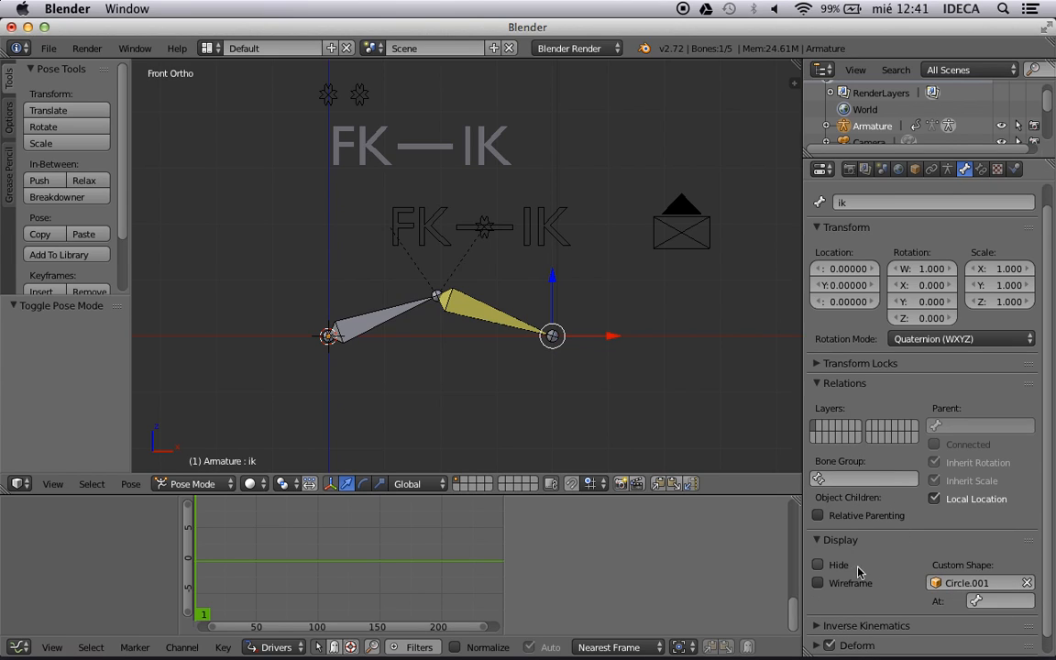
pyautogui.click(819, 585)
# Rotate all of Circle.001's geometry 90° about global Z in Edit Mode and rotate the object itself 90° about Z in Object Mode
pyautogui.scroll(-3, 559, 377)
pyautogui.keyDown('shift'); pyautogui.moveTo(571, 318); pyautogui.dragTo(562, 372, button='middle'); pyautogui.keyUp('shift')
pyautogui.scroll(2, 553, 372)
pyautogui.rightClick(353, 178)
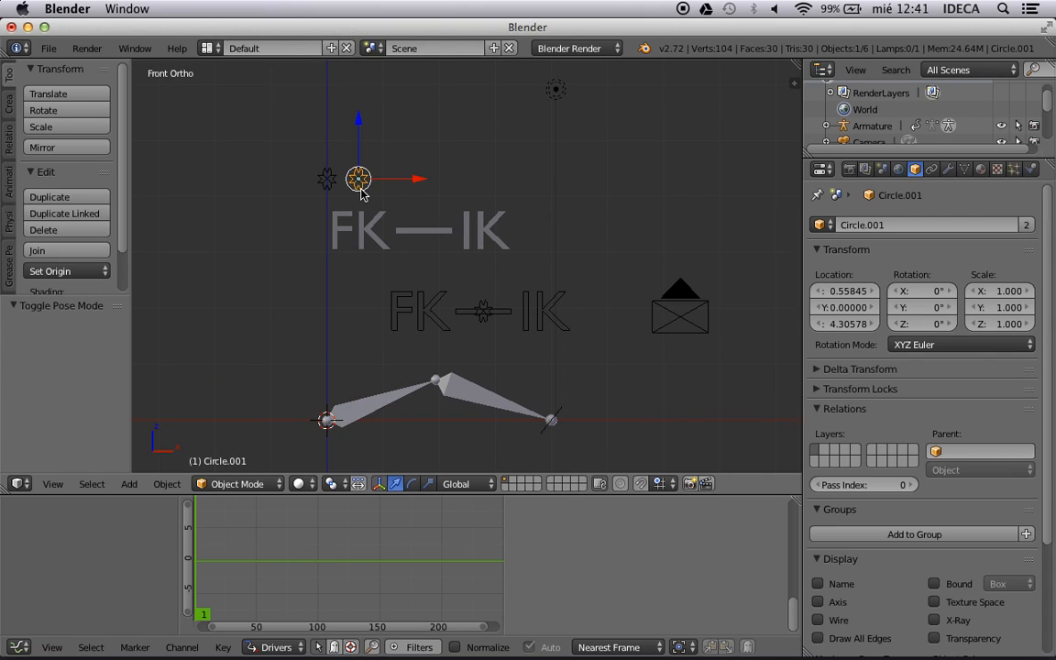
pyautogui.press('Tab')
pyautogui.press('a')
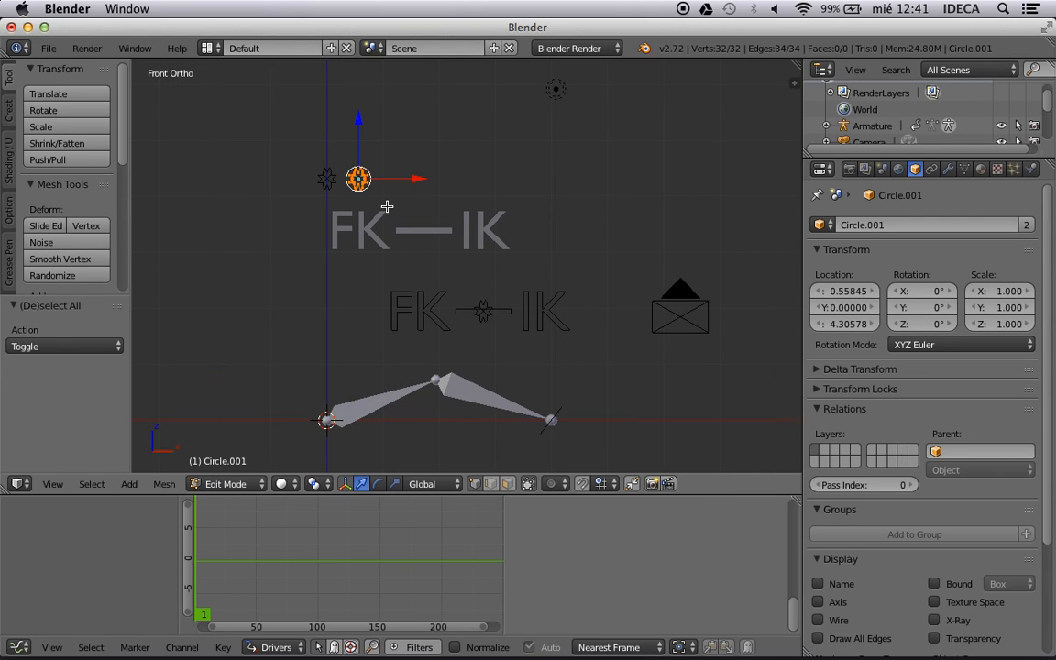
pyautogui.press('r')
pyautogui.press('x')
pyautogui.write('z')
pyautogui.write('90')
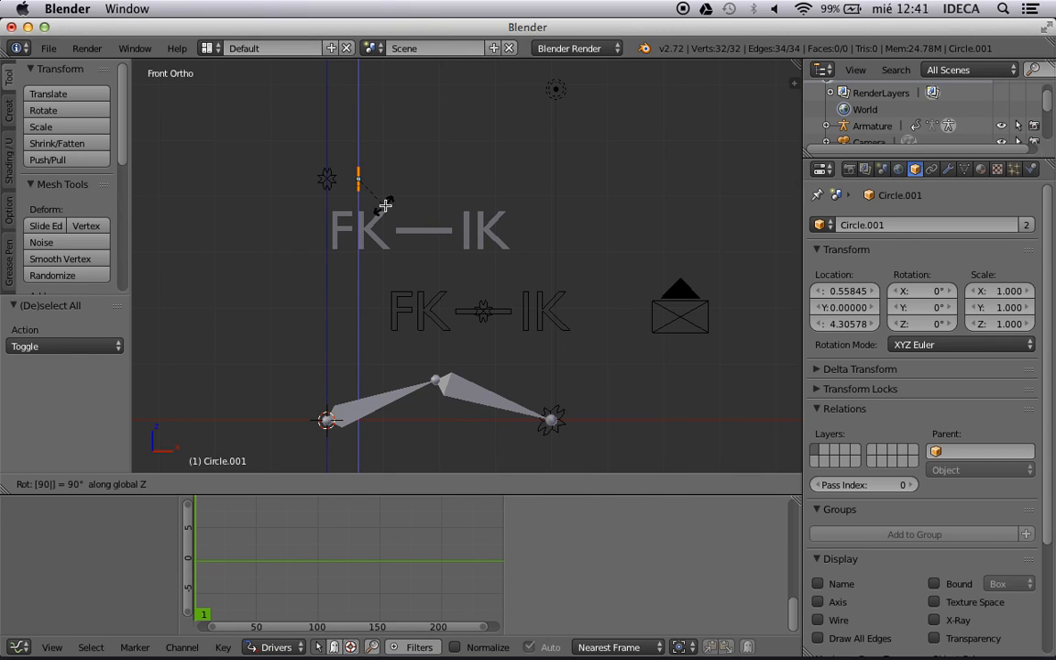
pyautogui.press('Return')
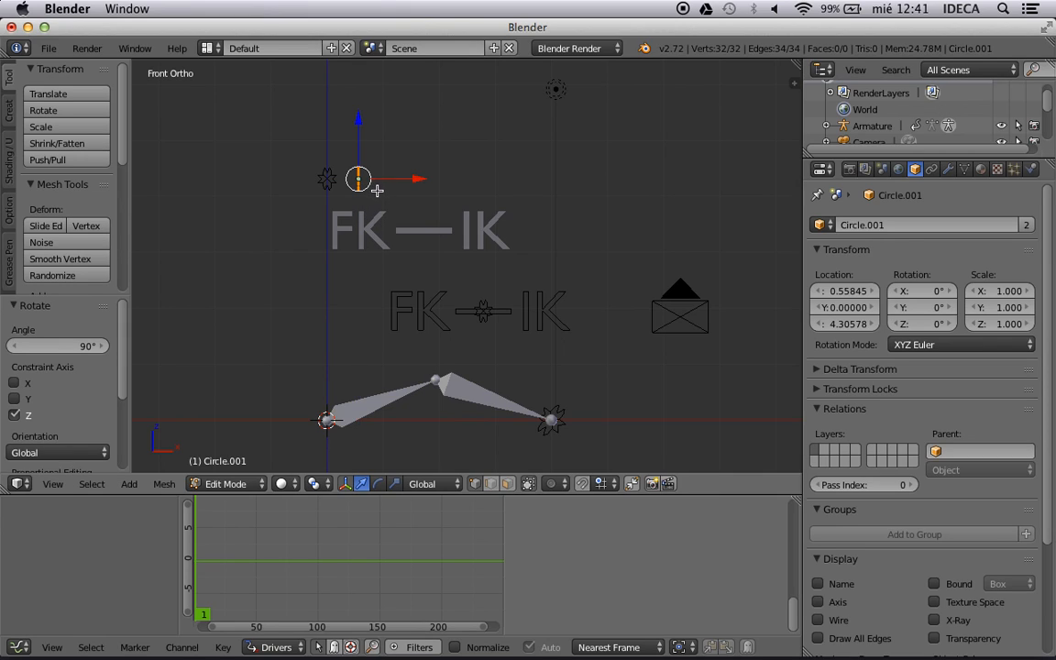
pyautogui.press('Tab')
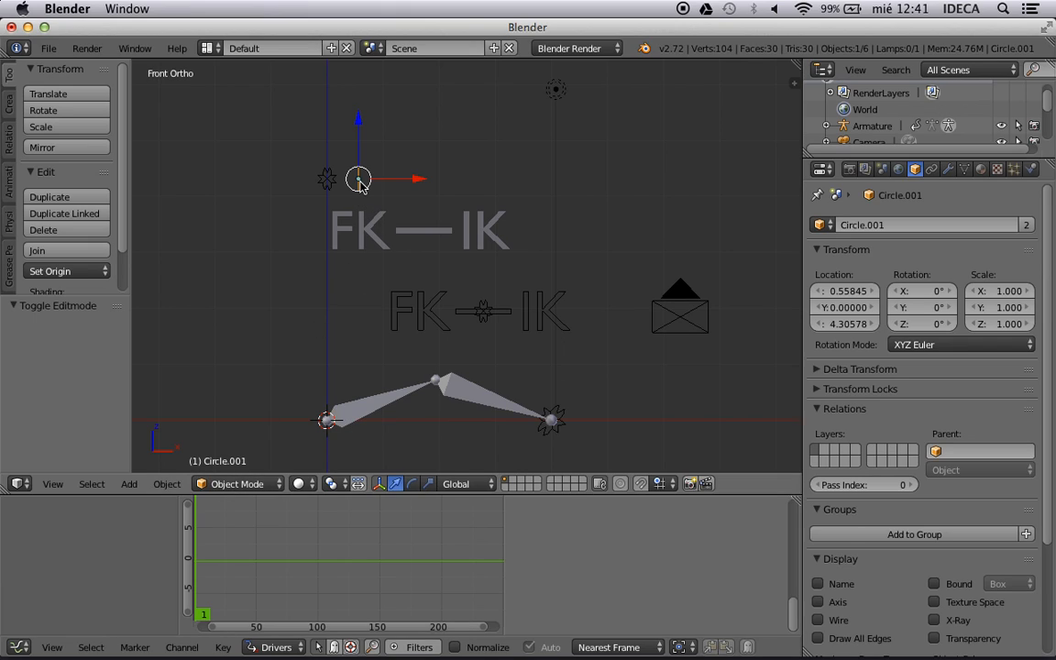
pyautogui.write('rz90')
pyautogui.press('Return')
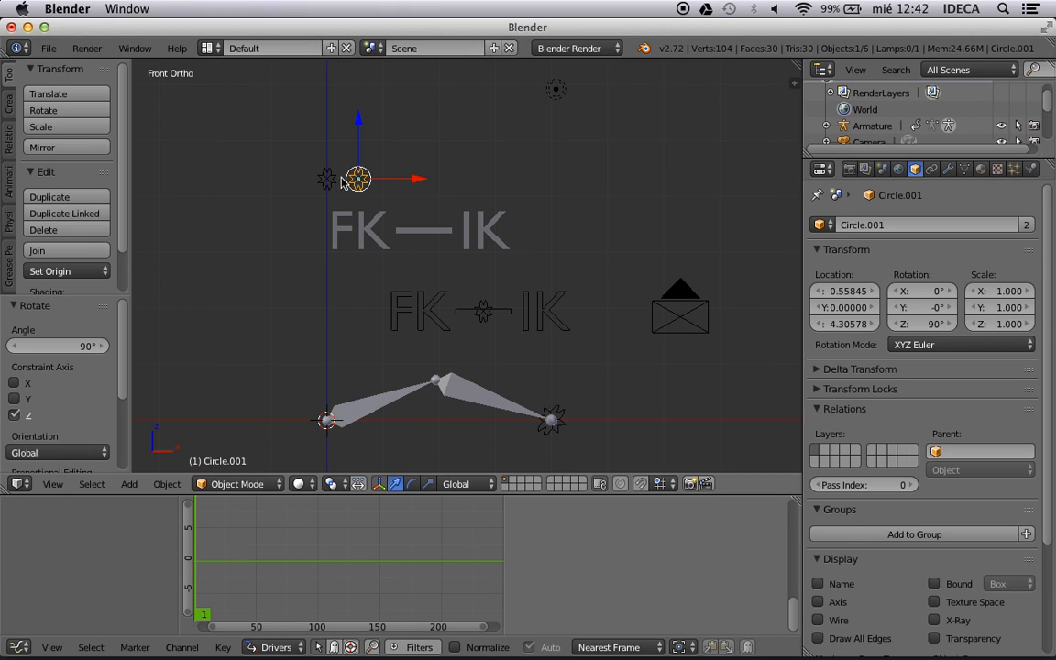
# Select the ik bone by its new custom shape and try moving it, cancelling the move
pyautogui.scroll(5, 561, 292)
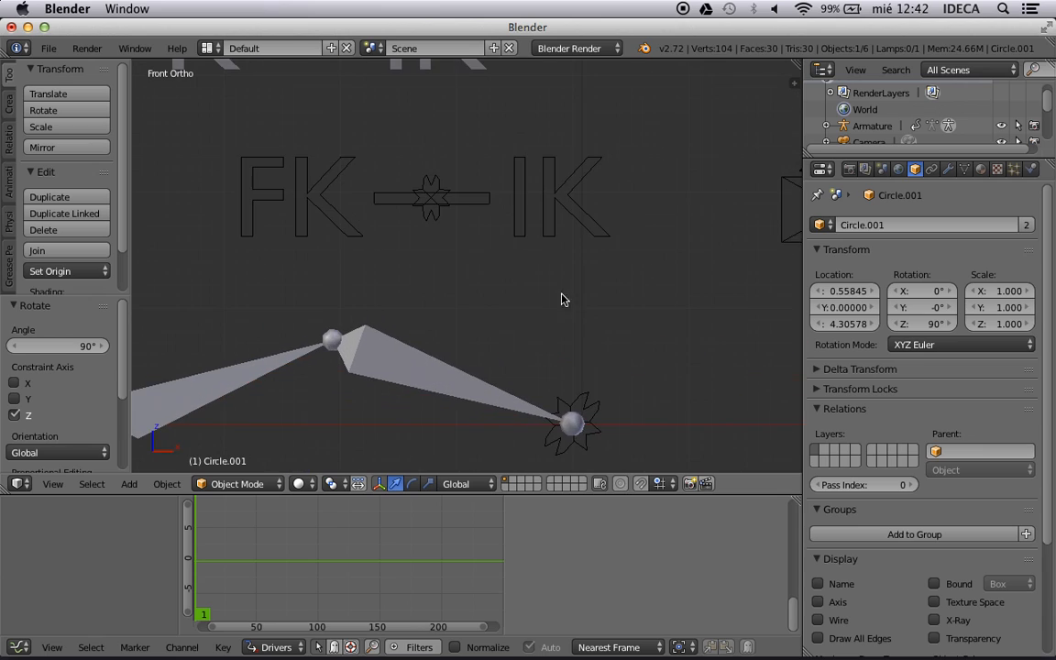
pyautogui.scroll(-4, 578, 264)
pyautogui.rightClick(579, 341)
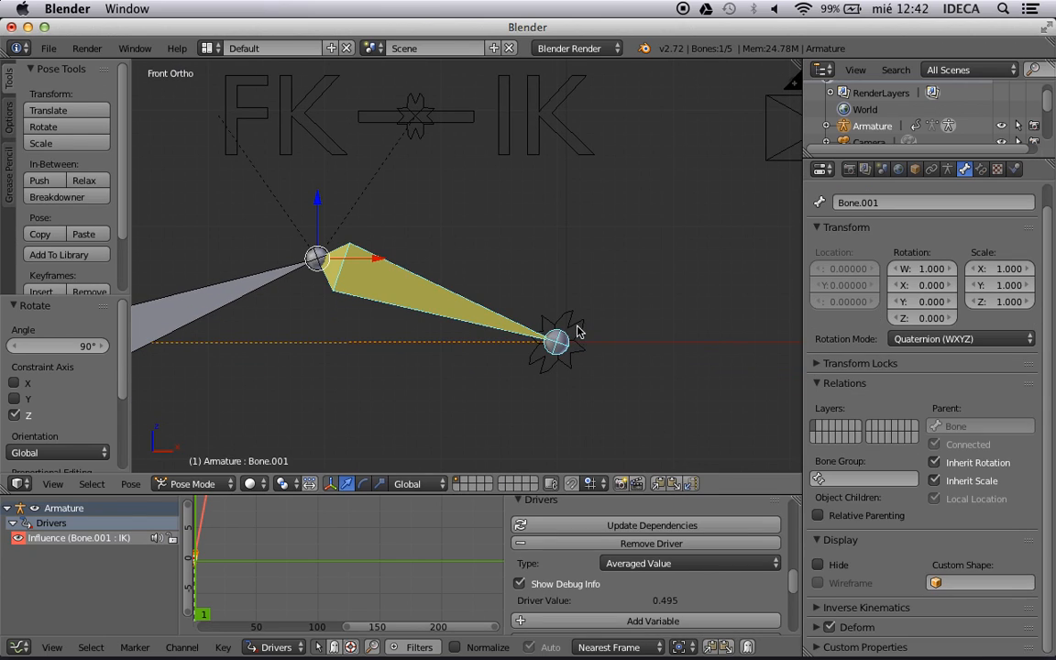
pyautogui.rightClick(578, 331)
pyautogui.scroll(-2, 576, 326)
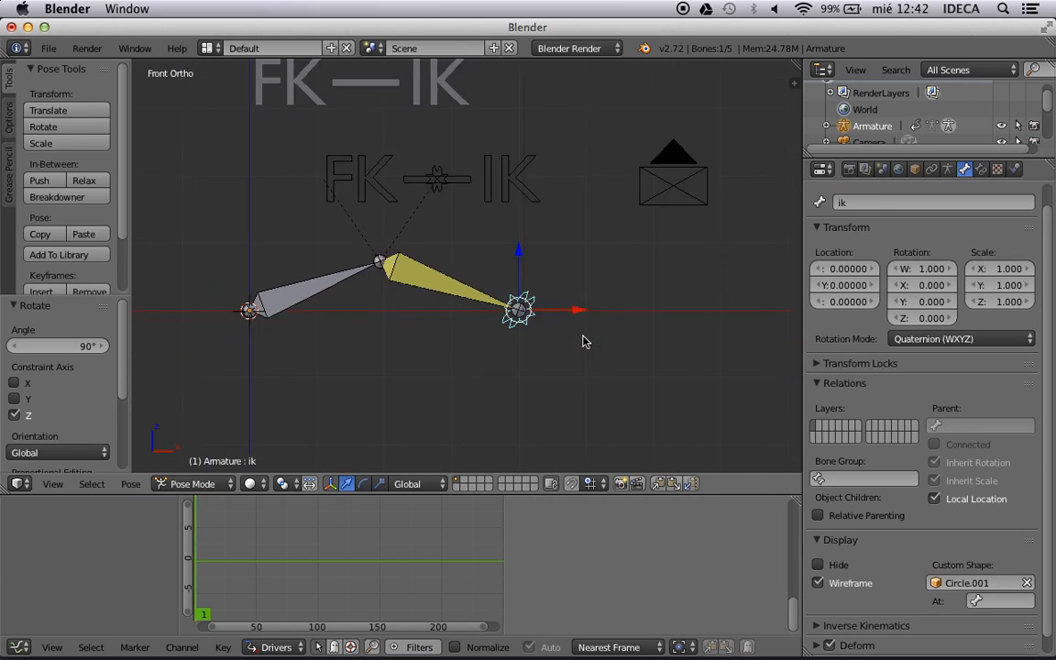
pyautogui.press('g')
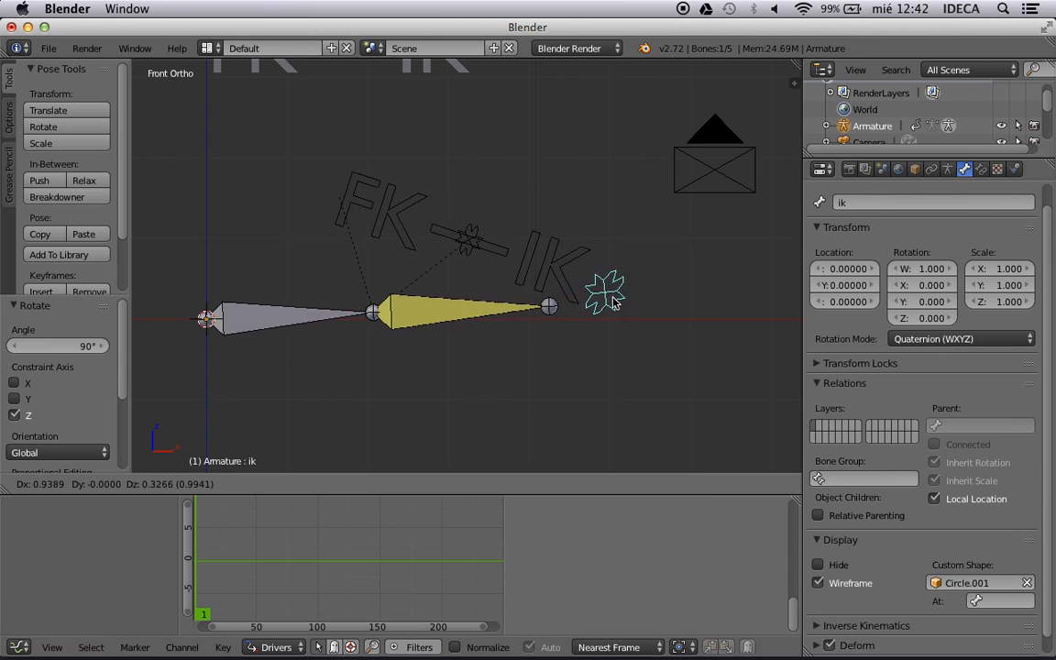
pyautogui.press('Escape')
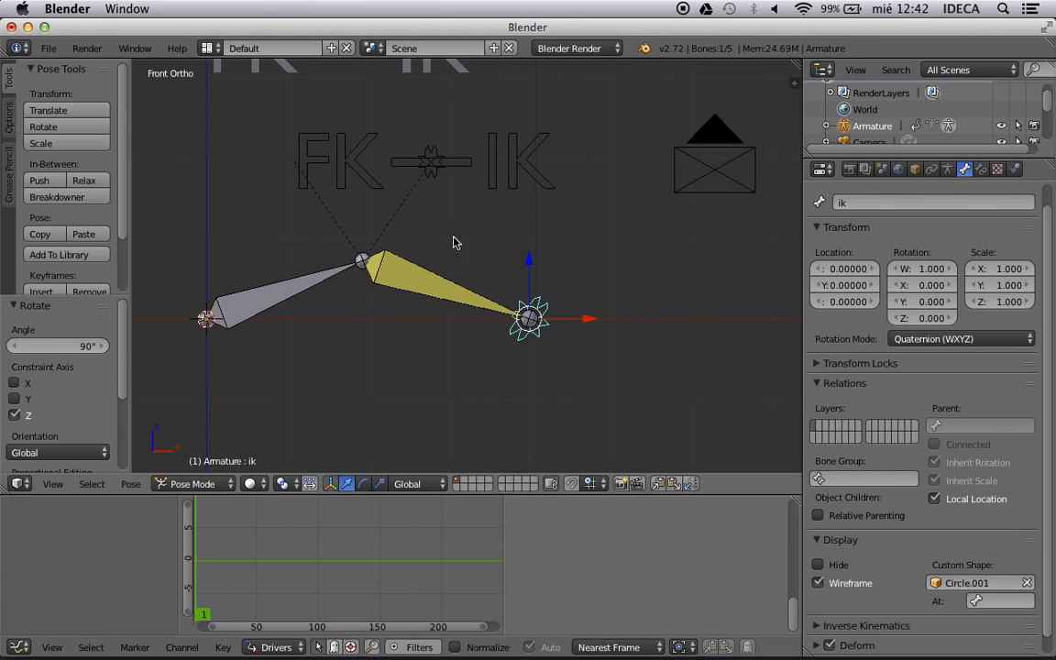
# Move the Switch bone about 1.449 along X to its IK limit and try moving the ik bone
pyautogui.rightClick(431, 171)
pyautogui.press('g')
pyautogui.click(497, 170)
pyautogui.rightClick(532, 316)
pyautogui.press('g')
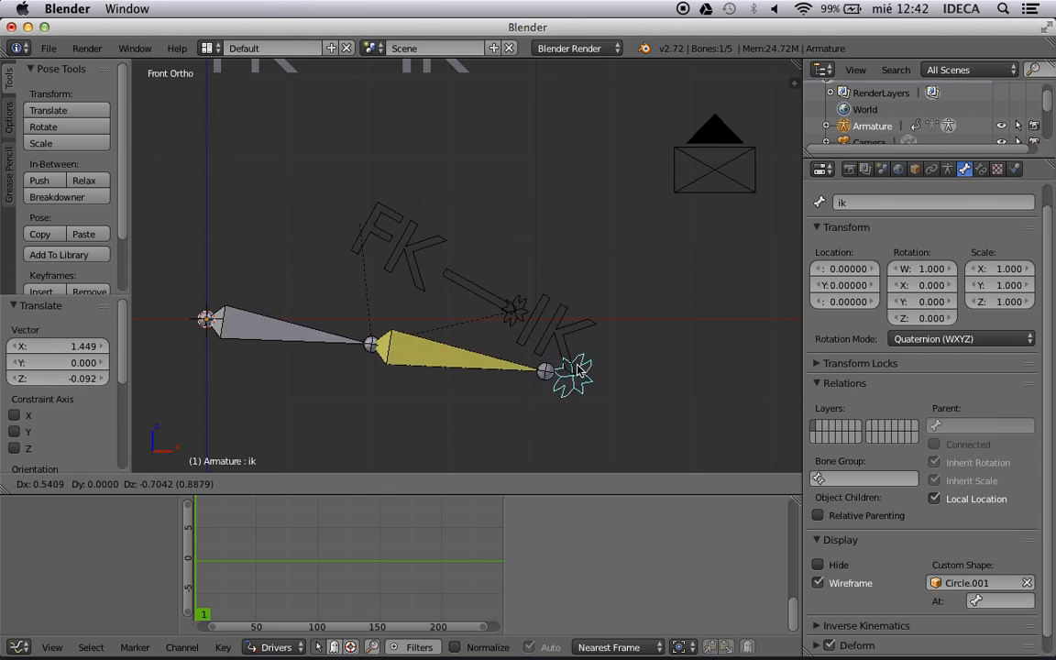
pyautogui.rightClick(539, 281)
pyautogui.scroll(-3, 448, 208)
pyautogui.keyDown('shift'); pyautogui.moveTo(448, 207); pyautogui.dragTo(483, 235, button='middle'); pyautogui.keyUp('shift')
pyautogui.scroll(2, 471, 252)
pyautogui.scroll(-2, 466, 253)
pyautogui.scroll(2, 476, 254)
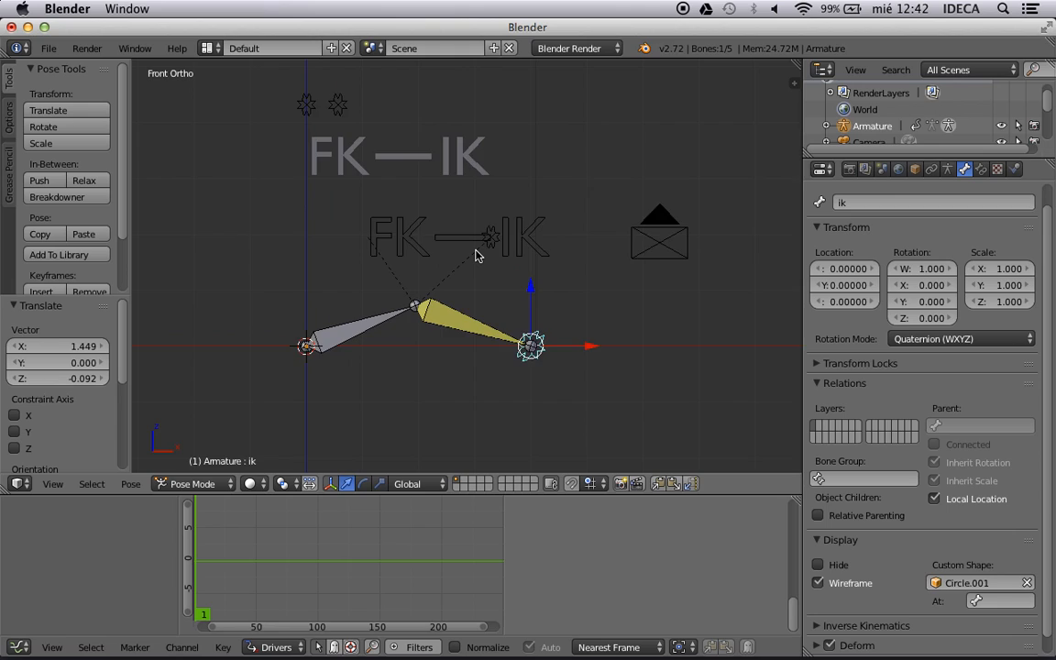
# Select the panel bone with the FK-IK shape and try moving it, cancelling the move
pyautogui.rightClick(547, 254)
pyautogui.press('g')
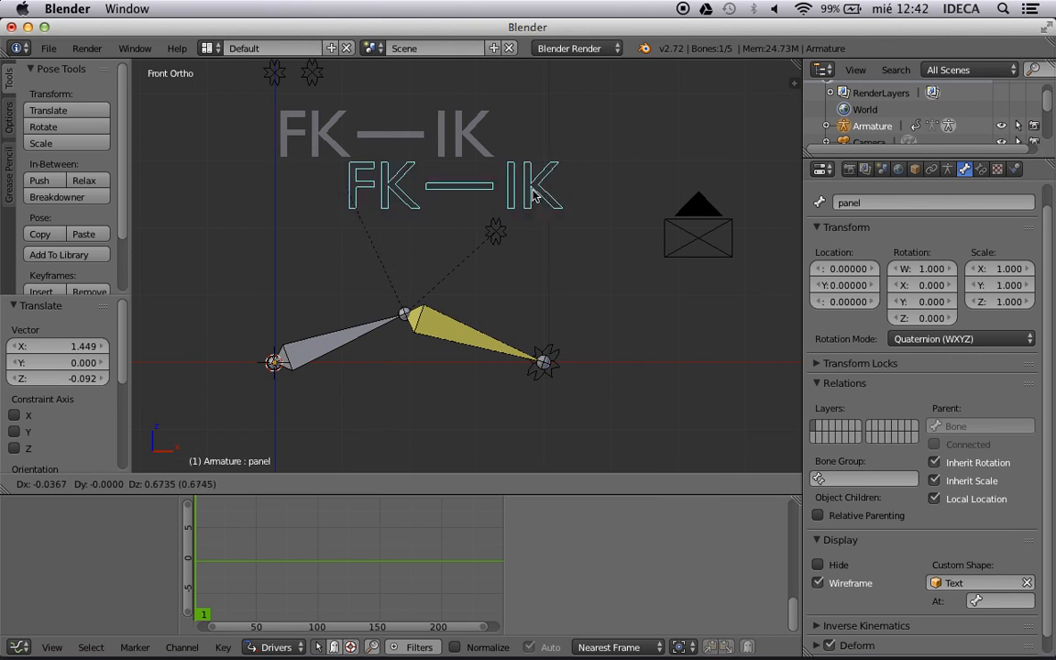
pyautogui.press('Escape')
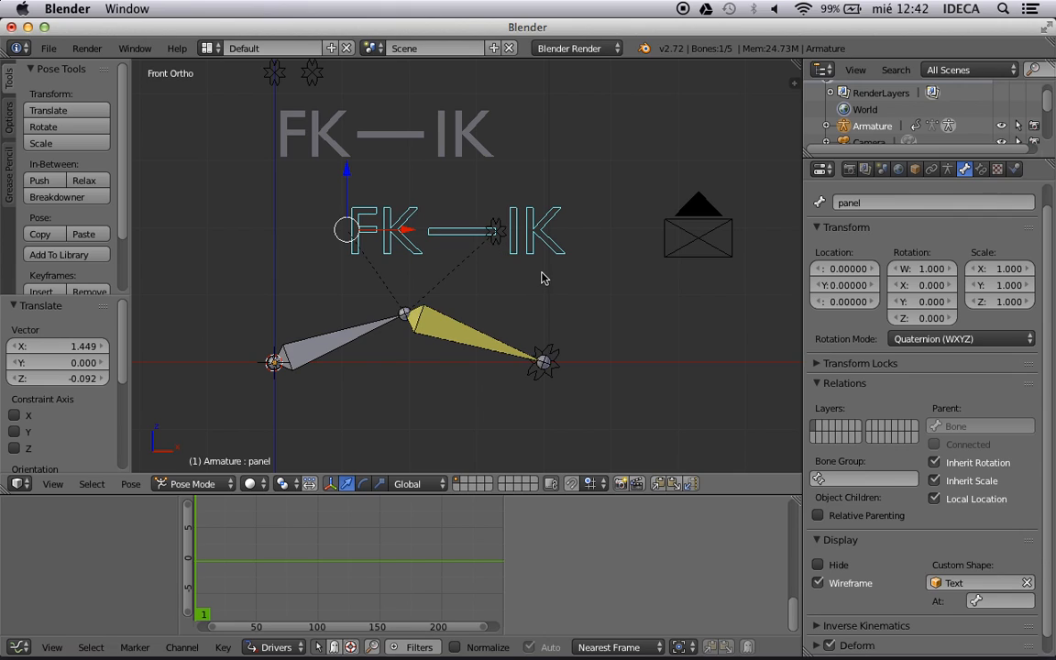
# Enlarge the Outliner, expand the Armature's Pose down to Bone's children, and make the panel bone unselectable
pyautogui.scroll(-2, 977, 126)
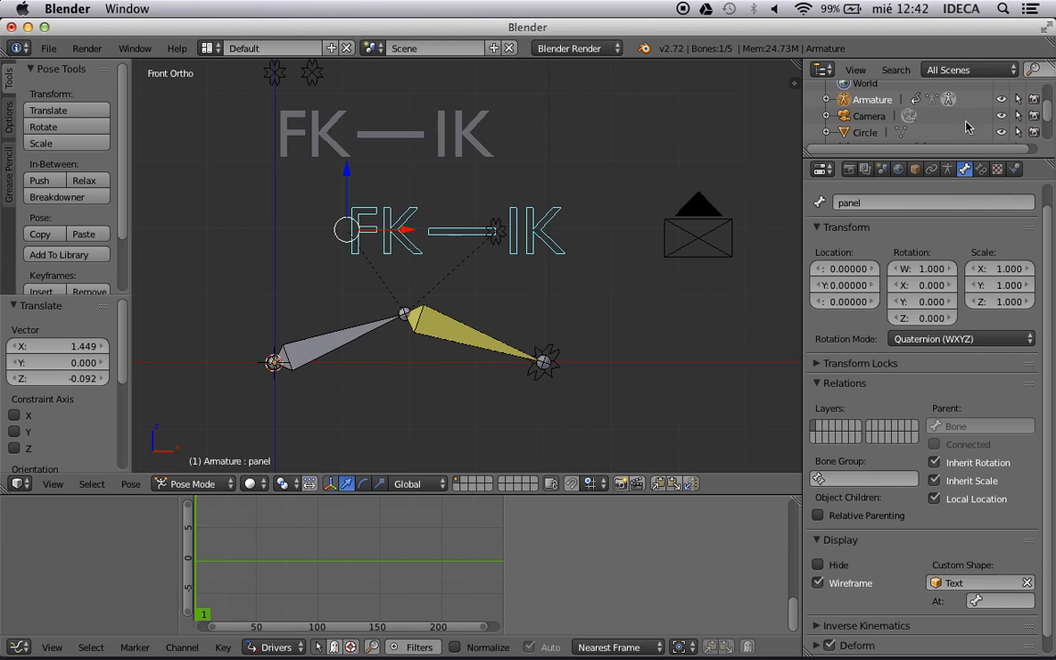
pyautogui.click(826, 100)
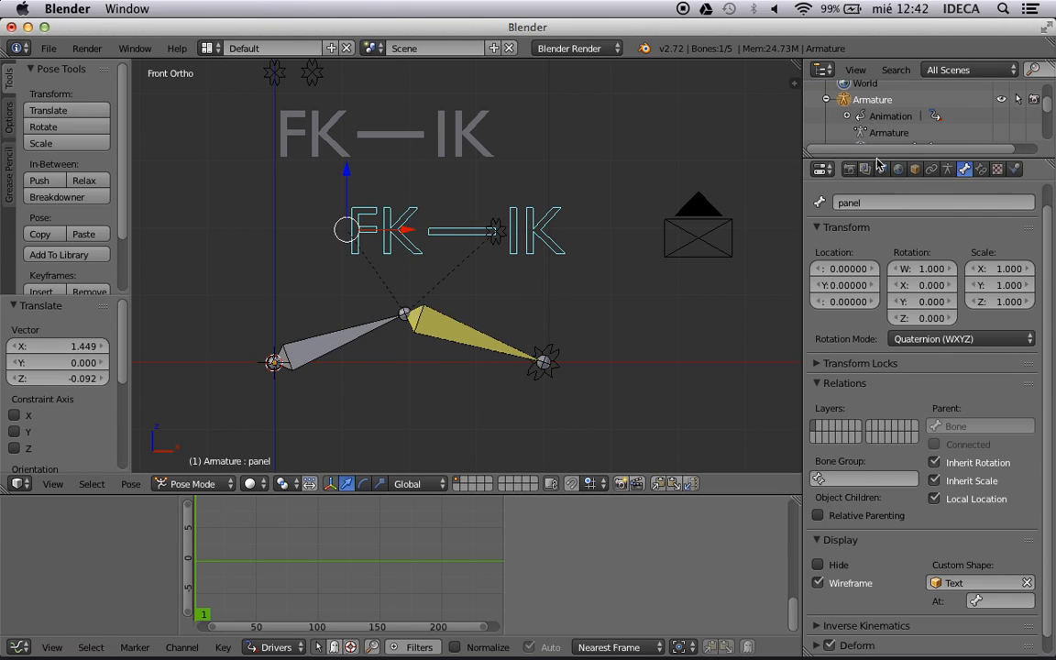
pyautogui.moveTo(877, 157); pyautogui.dragTo(878, 331)
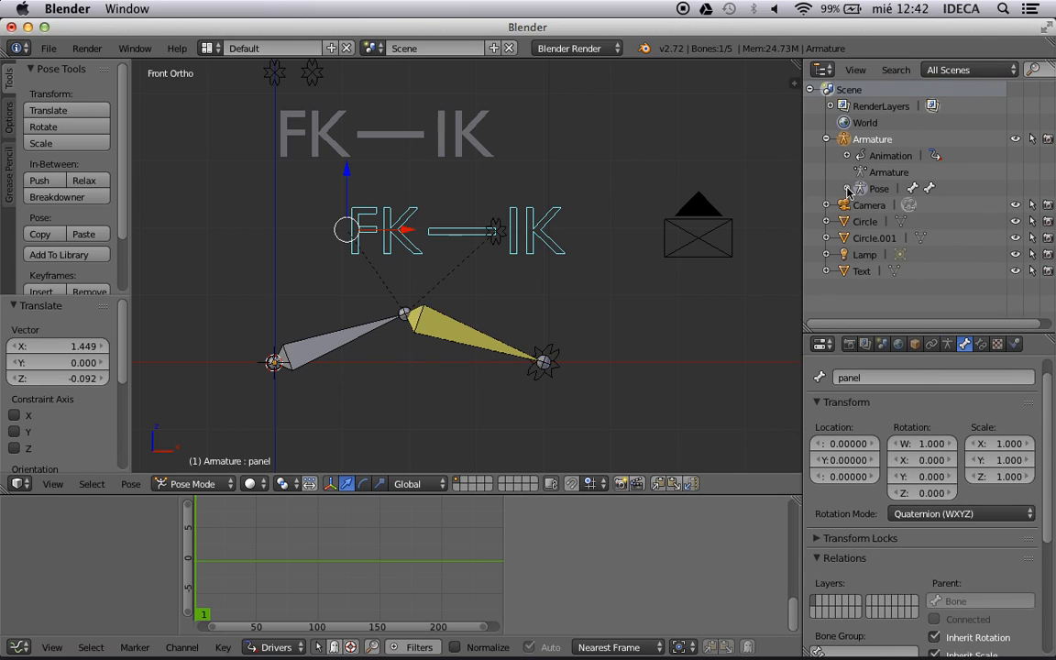
pyautogui.click(848, 188)
pyautogui.click(864, 223)
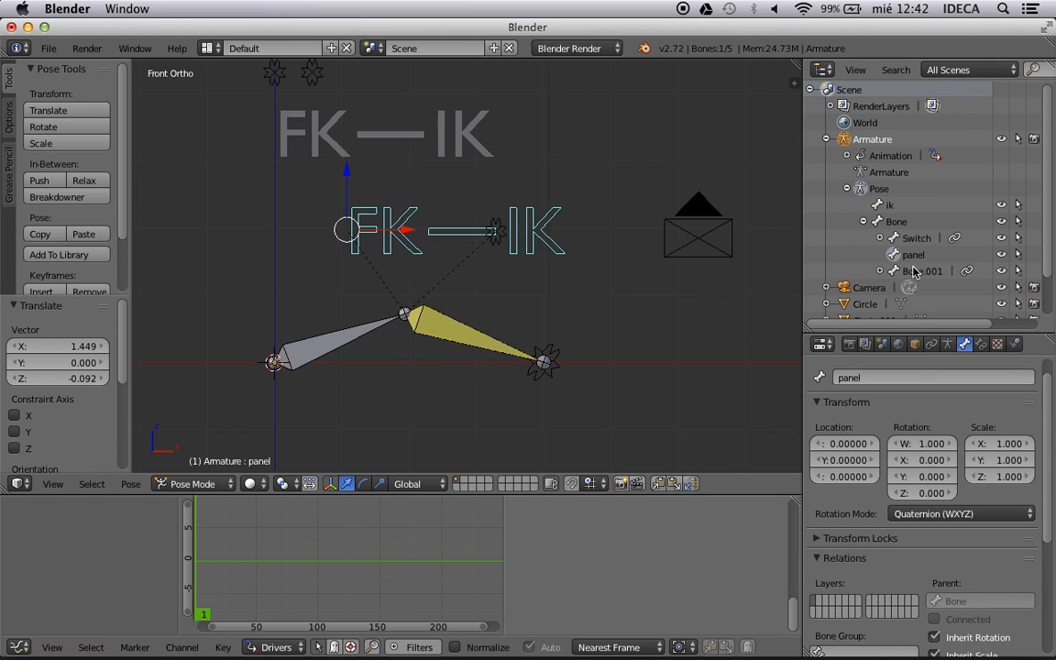
pyautogui.click(1017, 256)
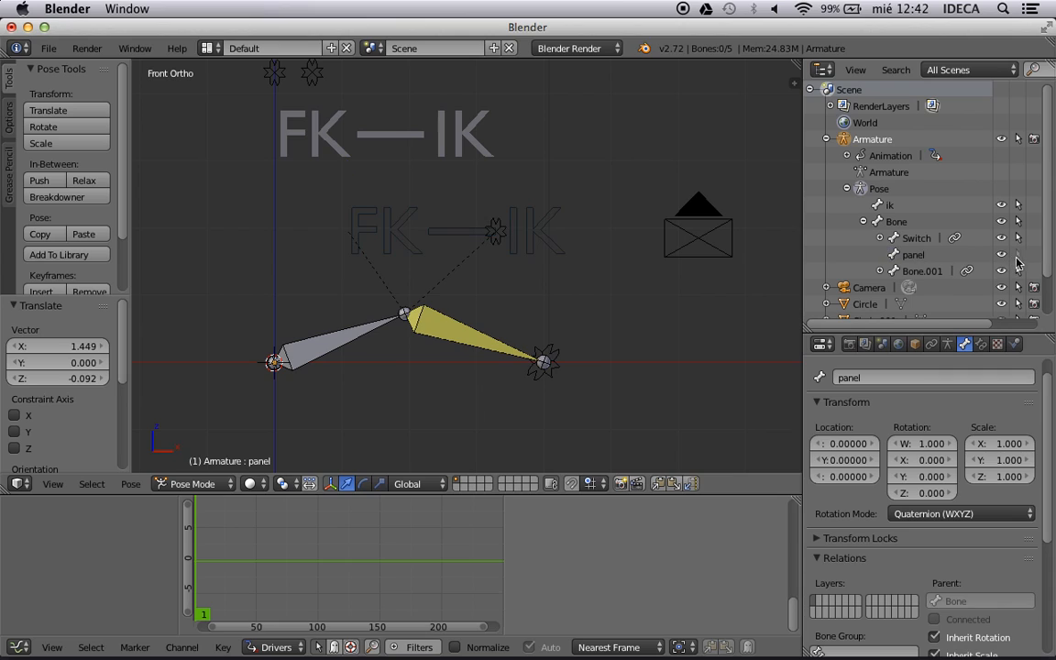
# Try moving the Switch bone, cancel the move, and test selecting the FK-IK panel in the viewport
pyautogui.rightClick(496, 232)
pyautogui.press('g')
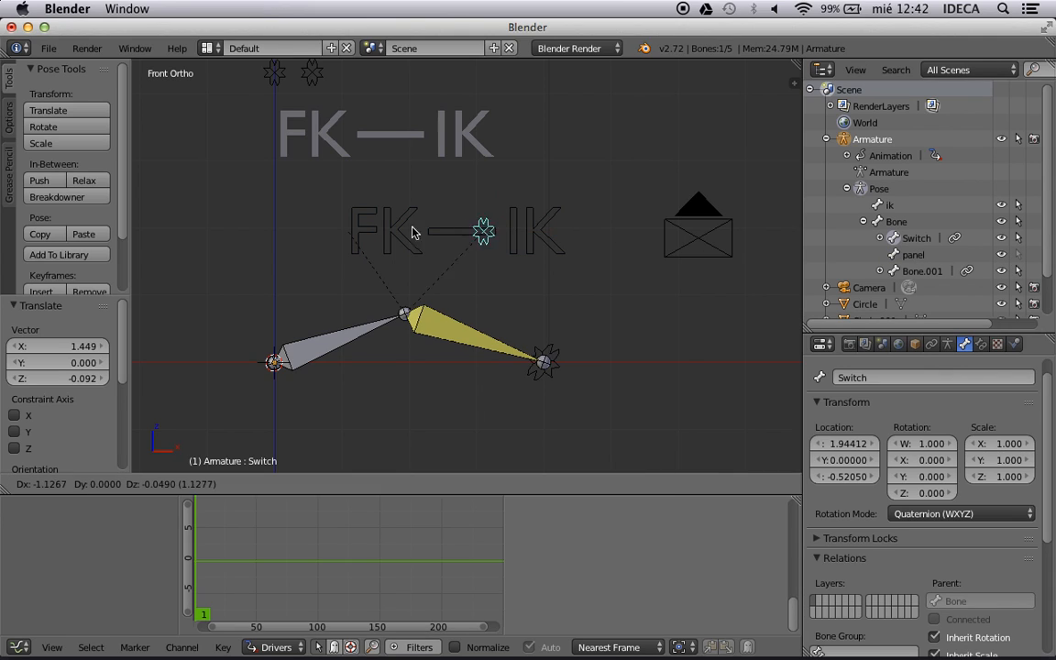
pyautogui.press('Escape')
pyautogui.rightClick(473, 224)
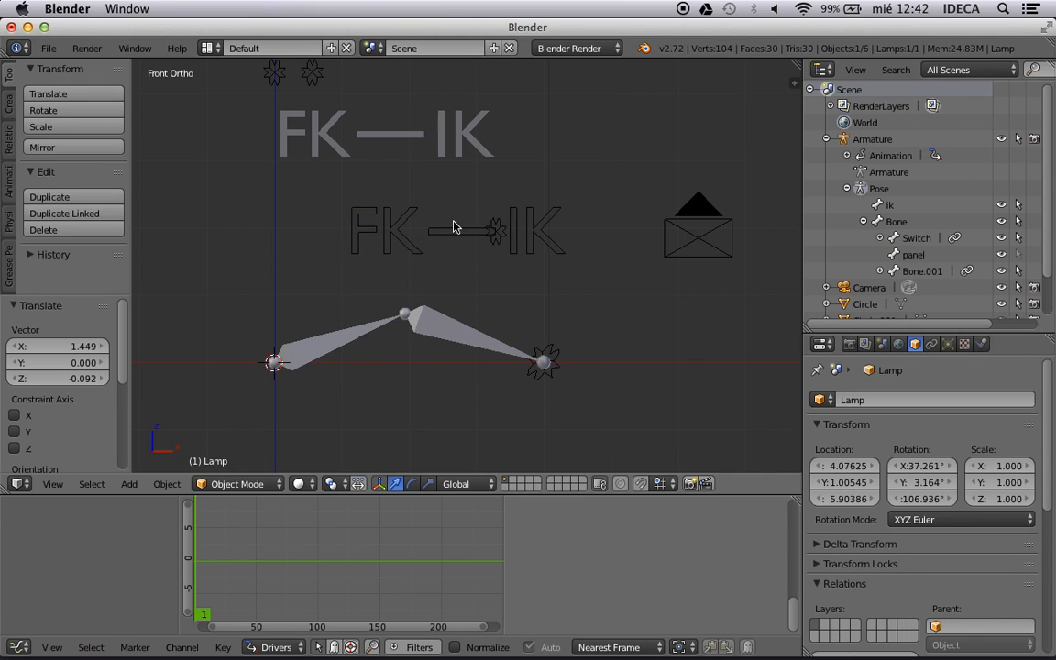
# Reselect the ik bone at the arm's end and try moving it, leaving its position unchanged
pyautogui.rightClick(547, 365)
pyautogui.rightClick(550, 378)
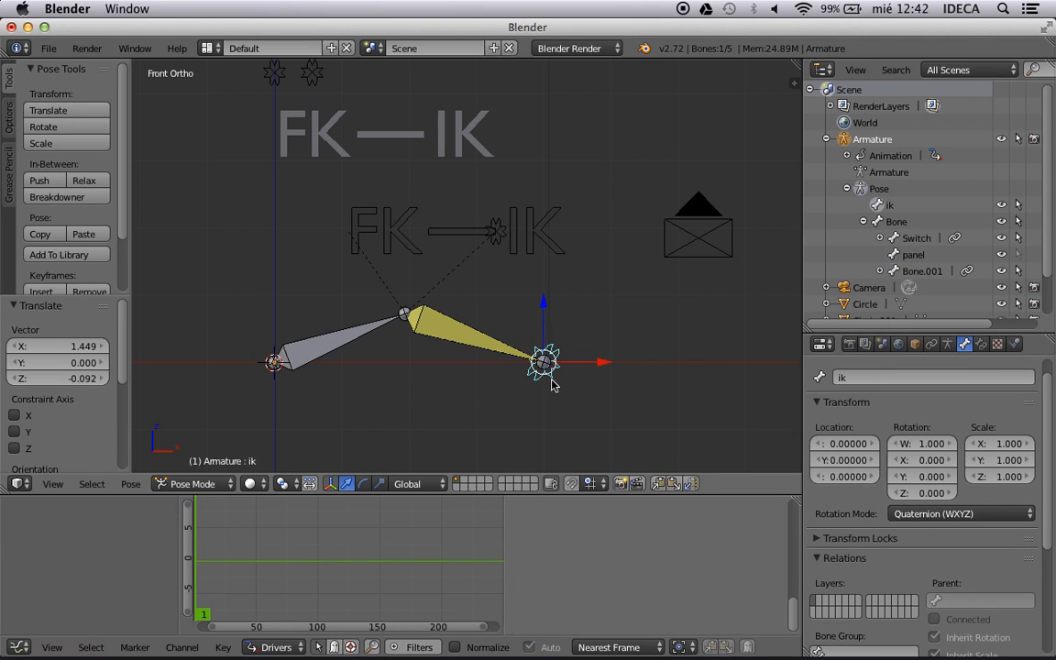
pyautogui.press('g')
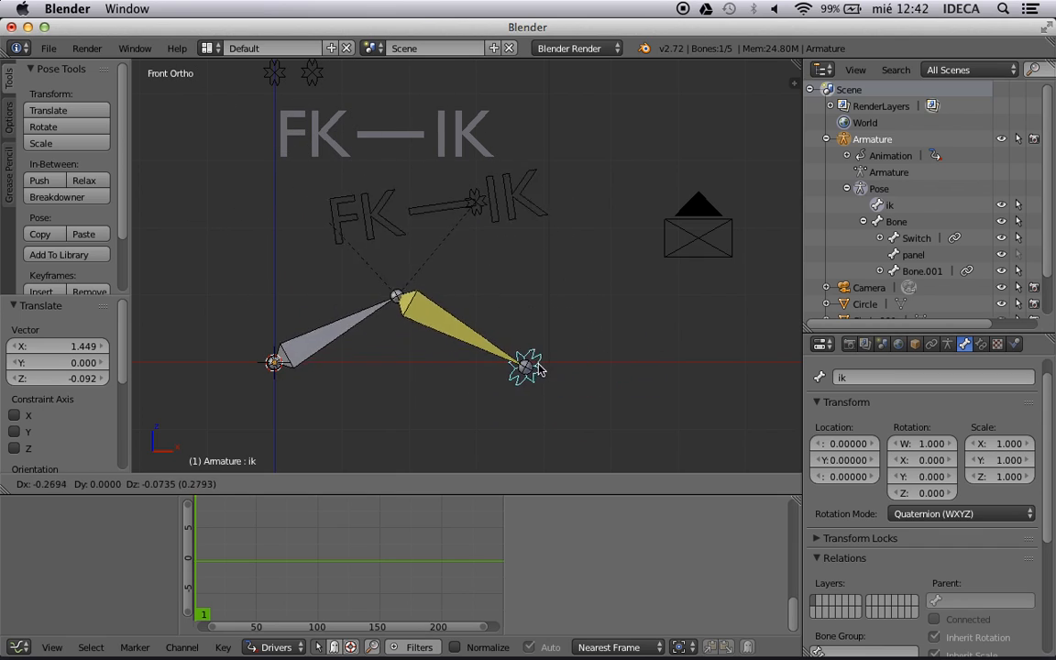
pyautogui.click(532, 365)
# Return to Object Mode, select the FK-IK text and both circle shape objects, and send them to layer 20
pyautogui.scroll(-4, 415, 206)
pyautogui.hotkey('ctrl', 'Tab')
pyautogui.rightClick(437, 210)
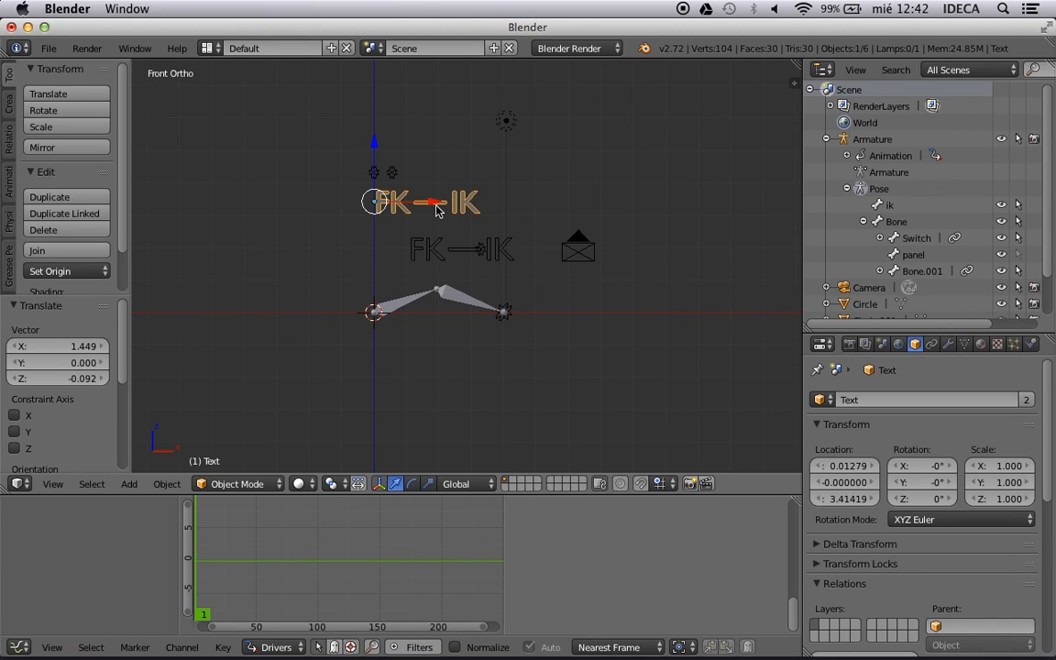
pyautogui.keyDown('shift'); pyautogui.rightClick(377, 177); pyautogui.keyUp('shift')
pyautogui.keyDown('shift'); pyautogui.rightClick(374, 178); pyautogui.keyUp('shift')
pyautogui.press('m')
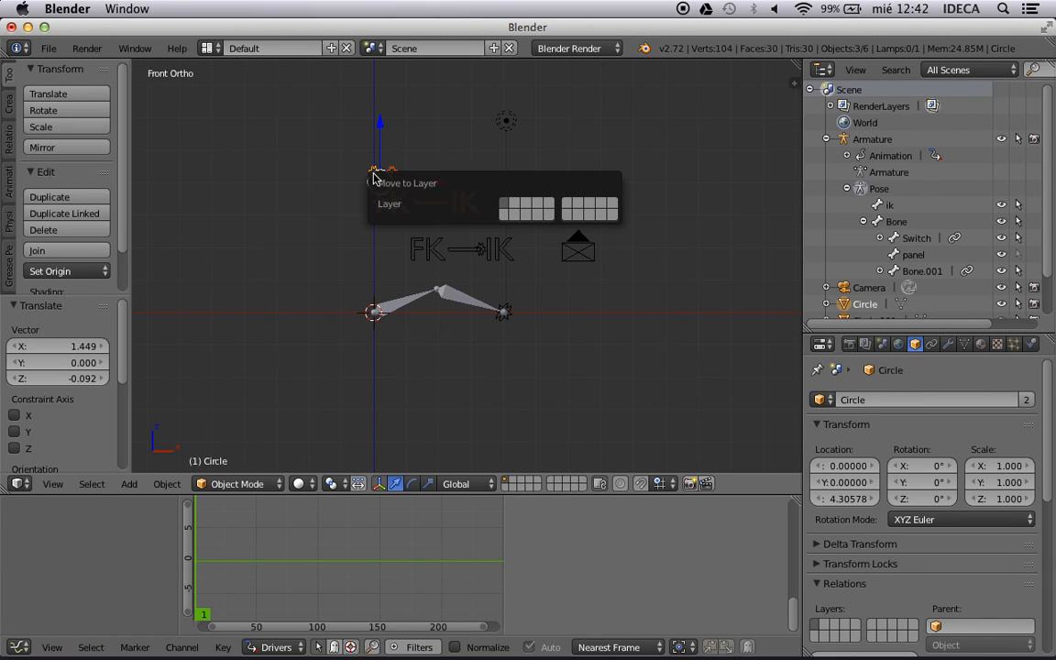
pyautogui.click(605, 216)
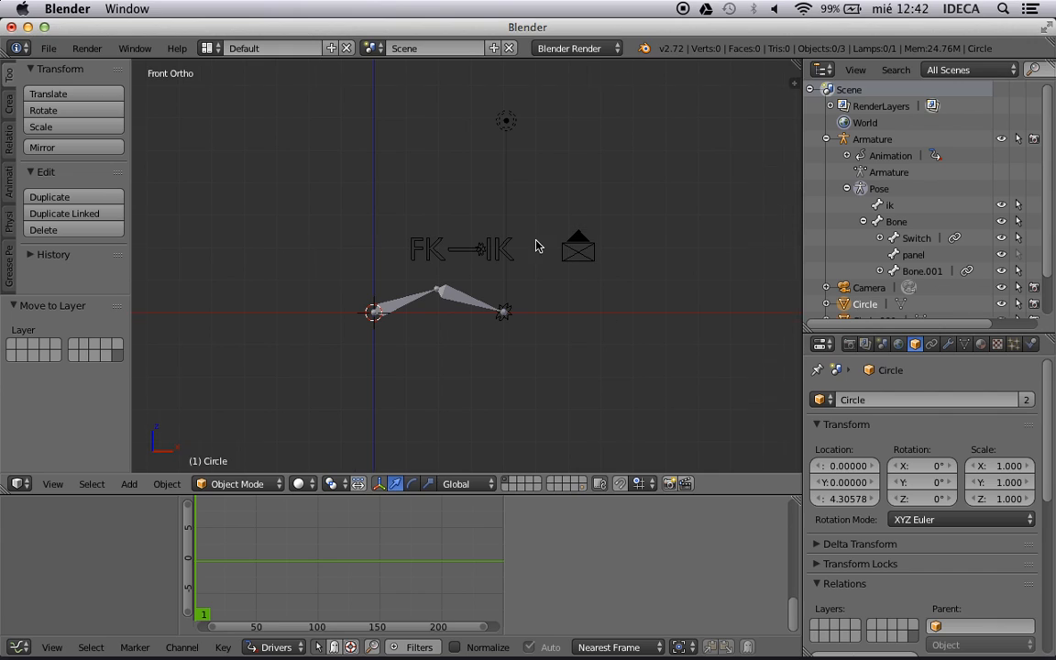
# Select the armature in front view, enter Pose Mode, and try moving the Switch bone, cancelling the move
pyautogui.scroll(4, 541, 249)
pyautogui.moveTo(544, 258); pyautogui.dragTo(529, 276, button='middle')
pyautogui.press('KP_1')
pyautogui.scroll(-3, 550, 339)
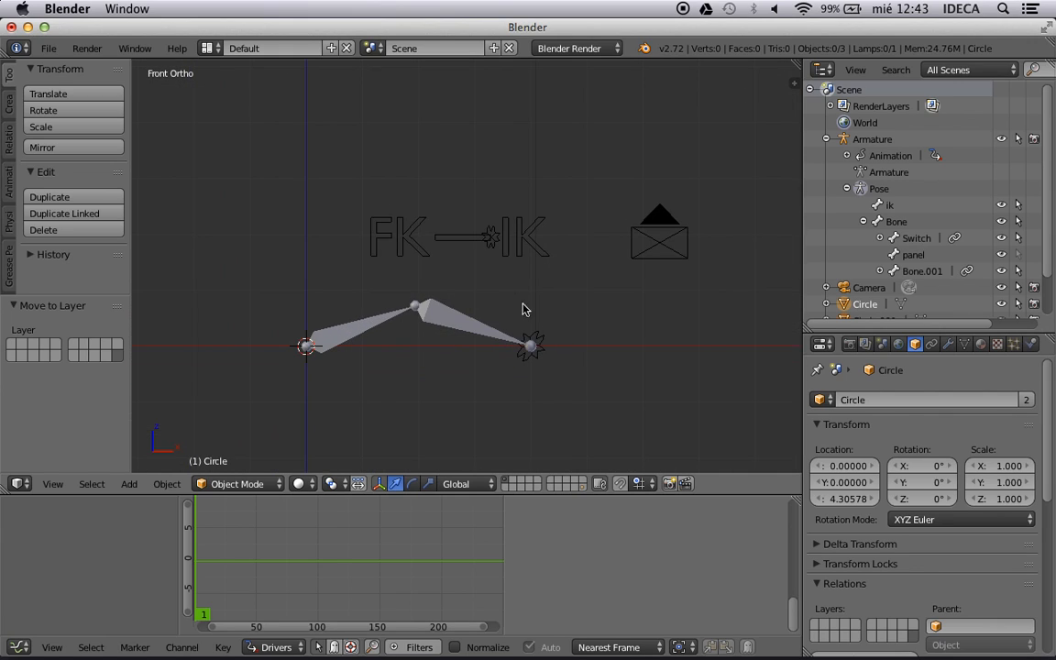
pyautogui.rightClick(491, 238)
pyautogui.hotkey('ctrl', 'Tab')
pyautogui.press('g')
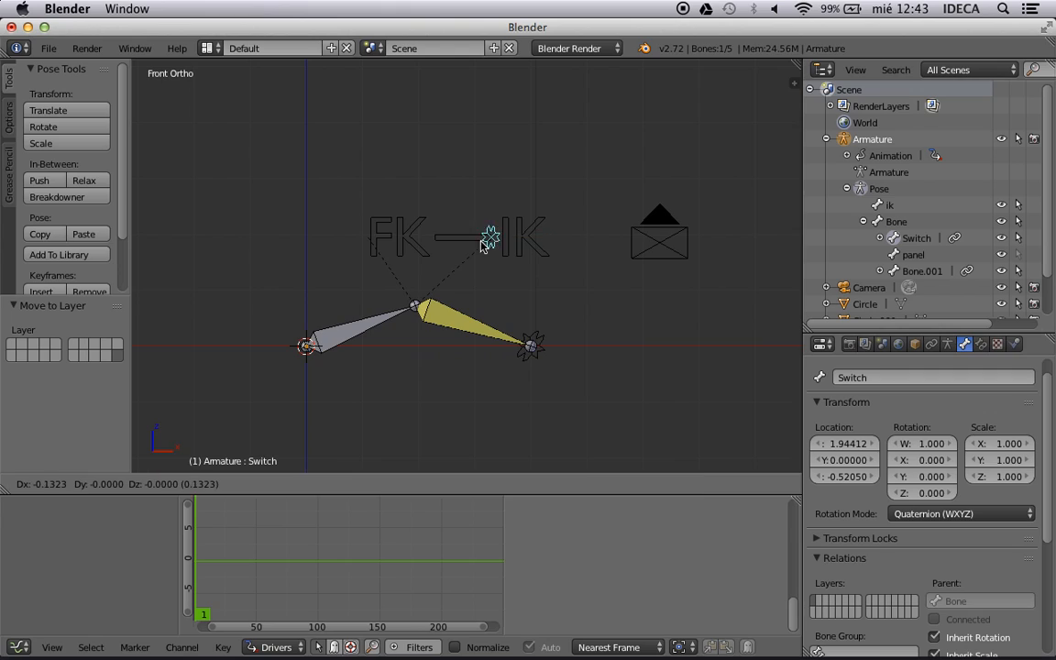
pyautogui.rightClick(529, 256)
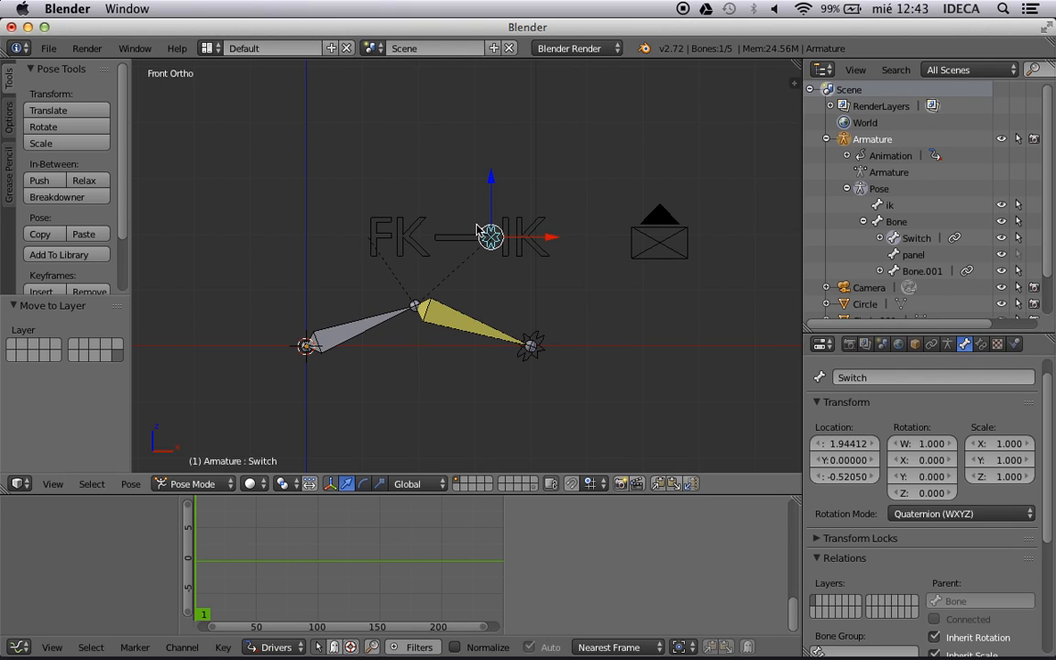
pyautogui.scroll(1, 569, 320)
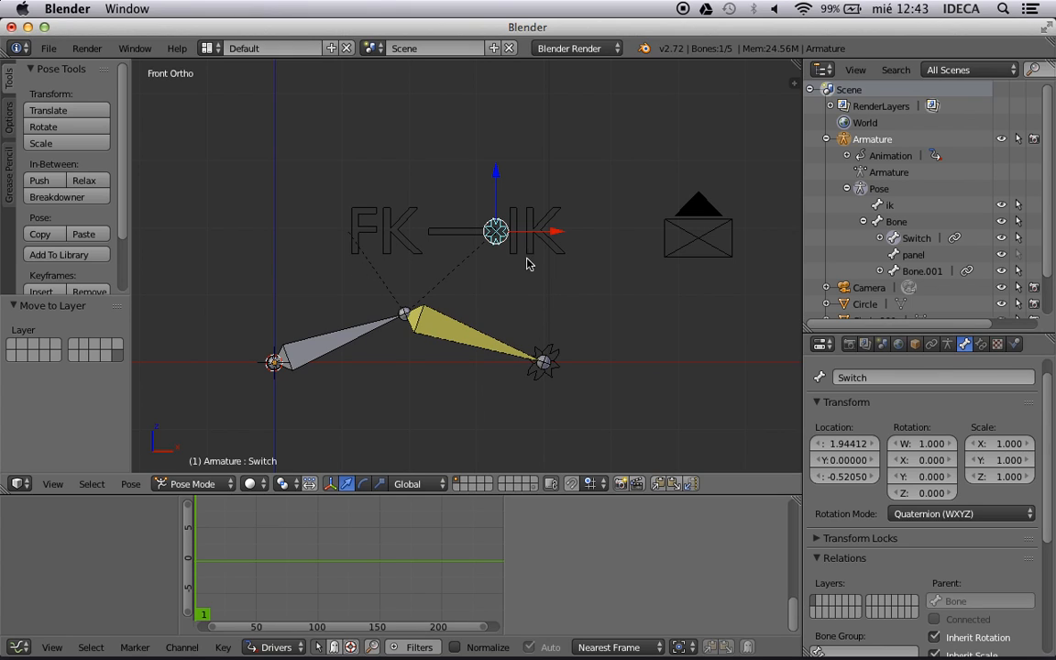
pyautogui.scroll(2, 547, 294)
pyautogui.scroll(-3, 561, 321)
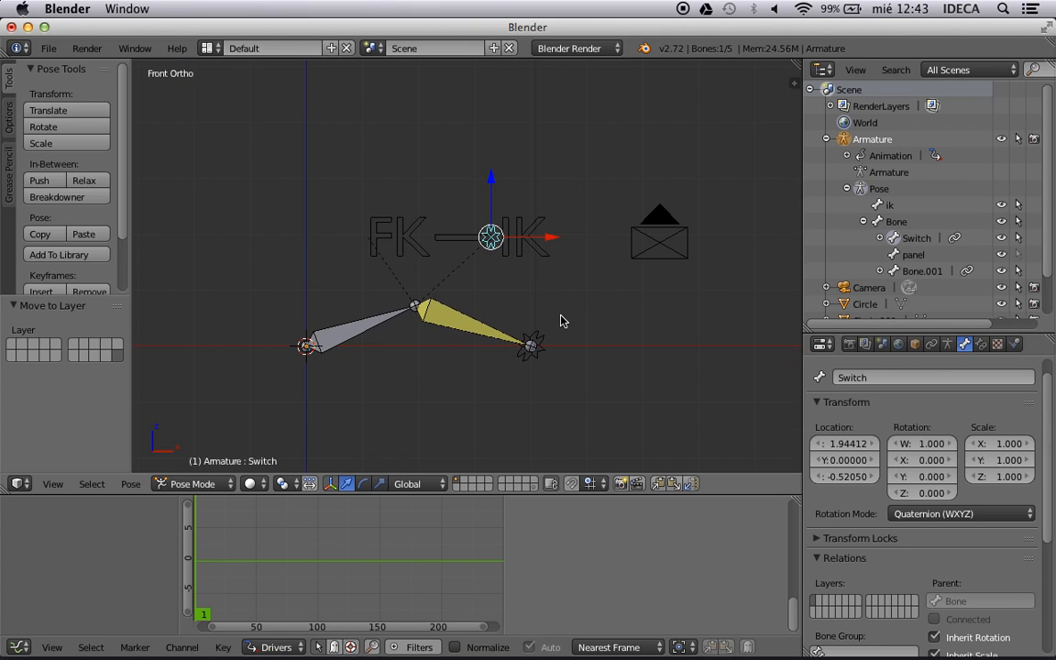